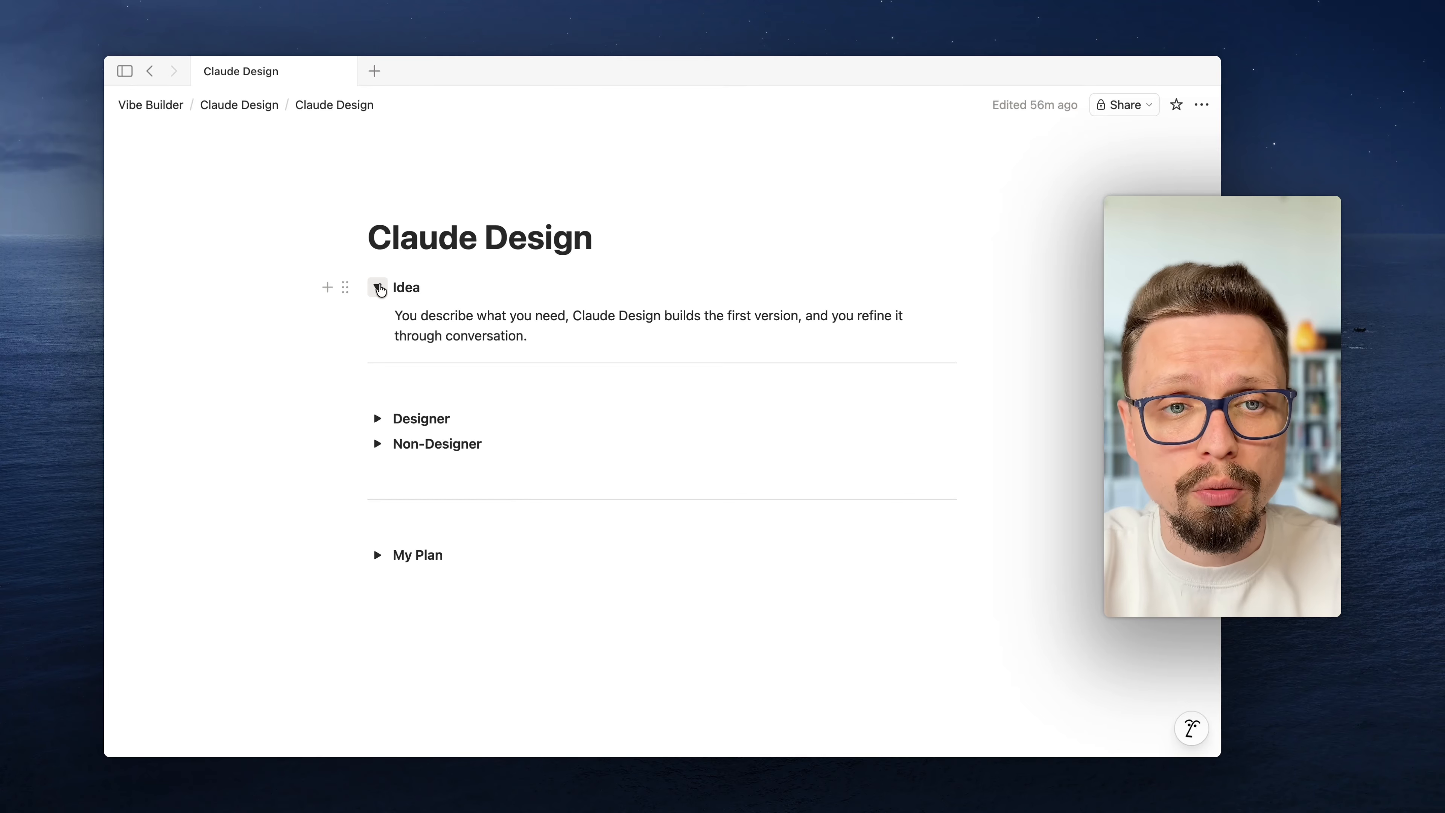
# Step: Collapse the Idea section and look through the Designer, Non-Designer and My Plan sections of the Claude Design notes
pyautogui.click(377, 288)
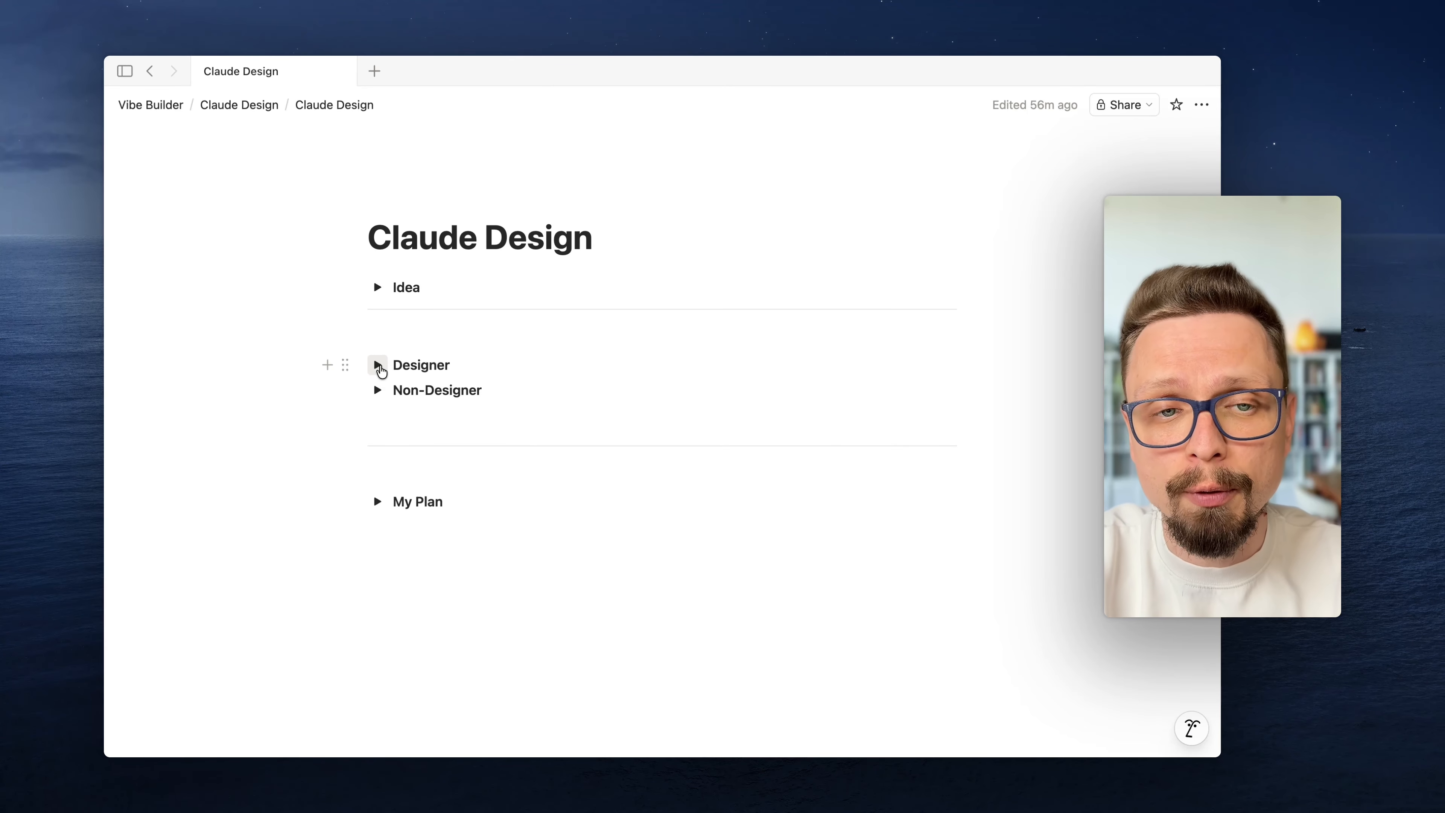
pyautogui.click(378, 365)
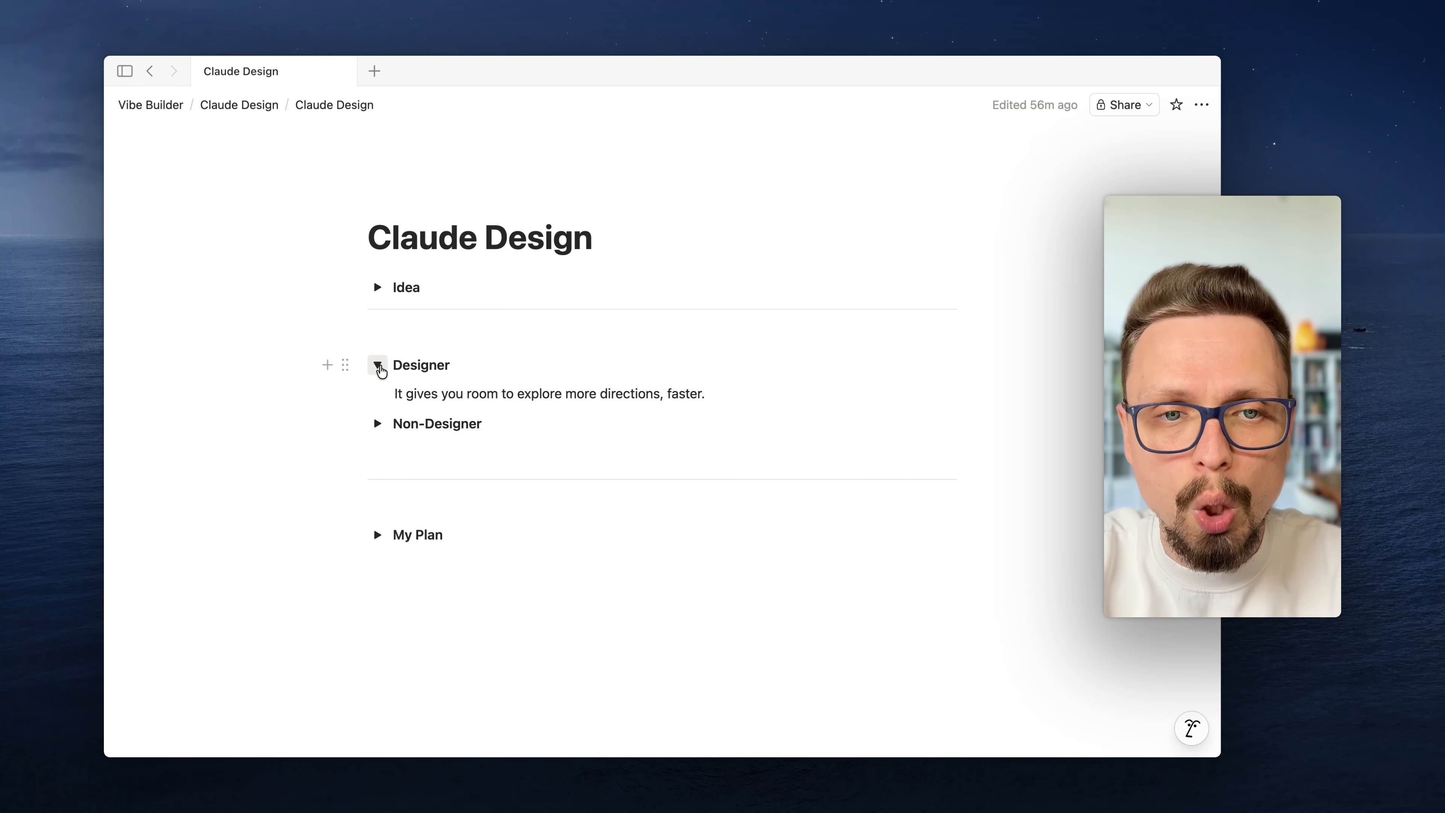
pyautogui.click(377, 424)
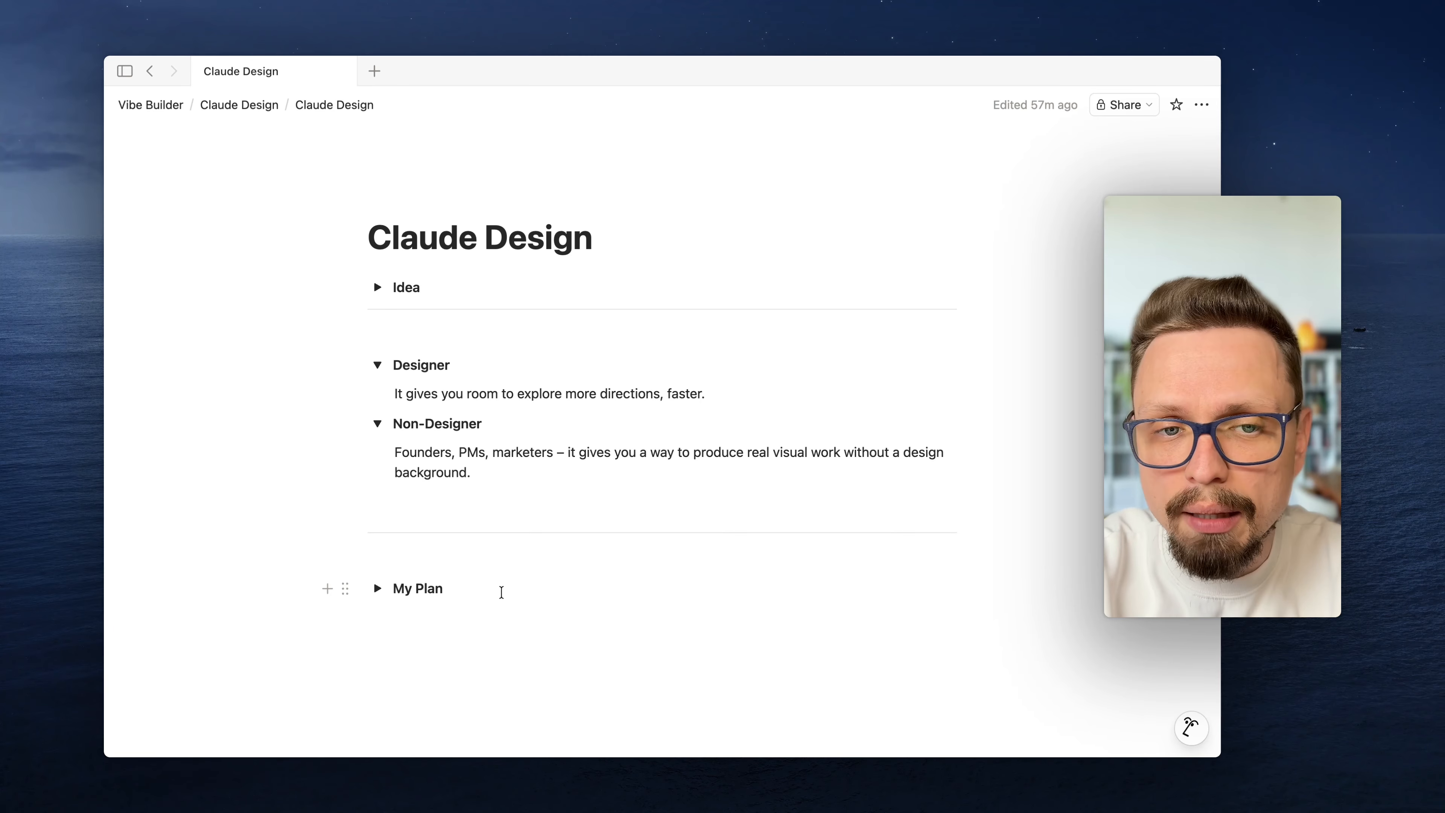
pyautogui.click(377, 423)
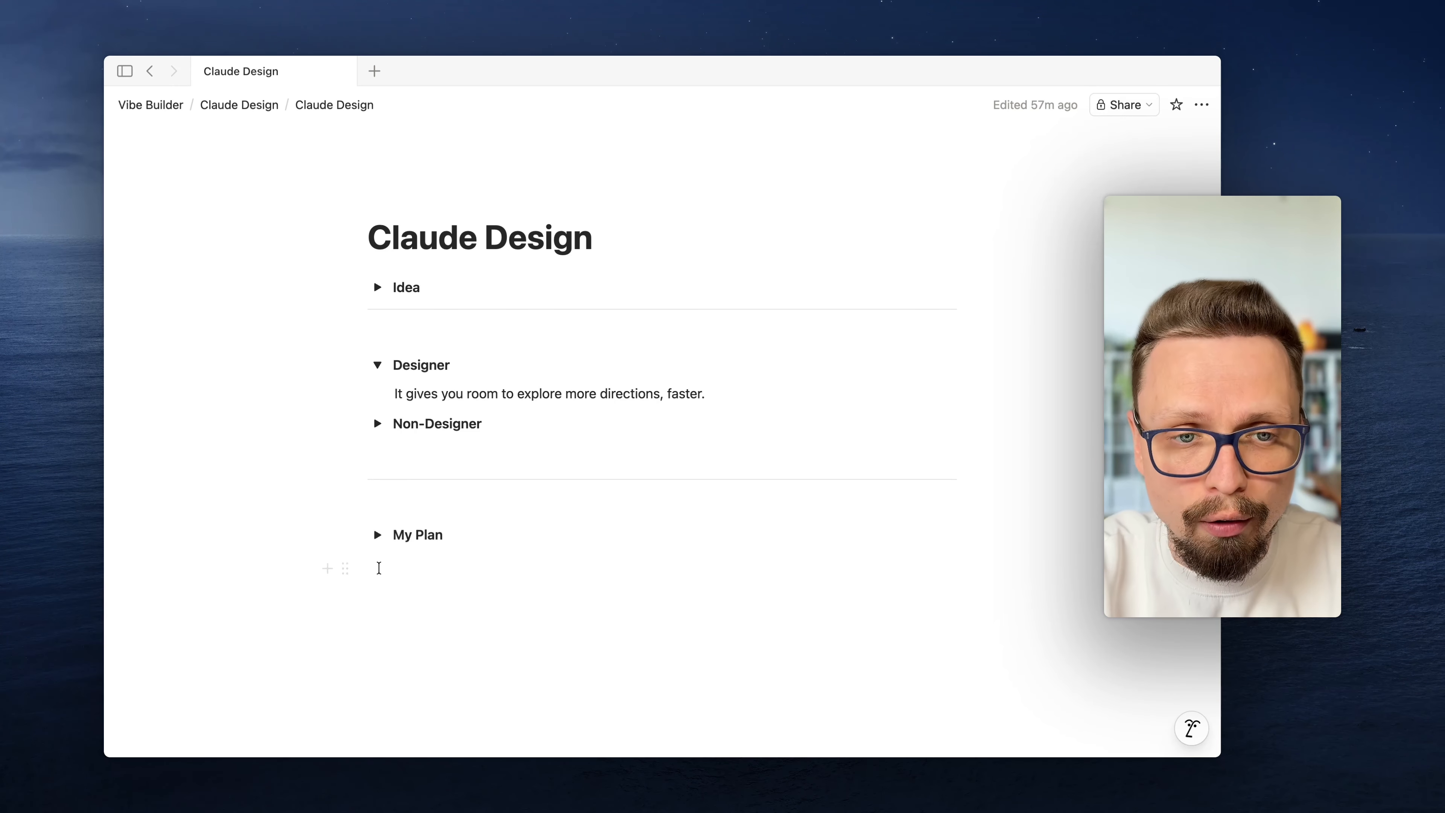
pyautogui.click(376, 537)
pyautogui.scroll(-3, 375, 538)
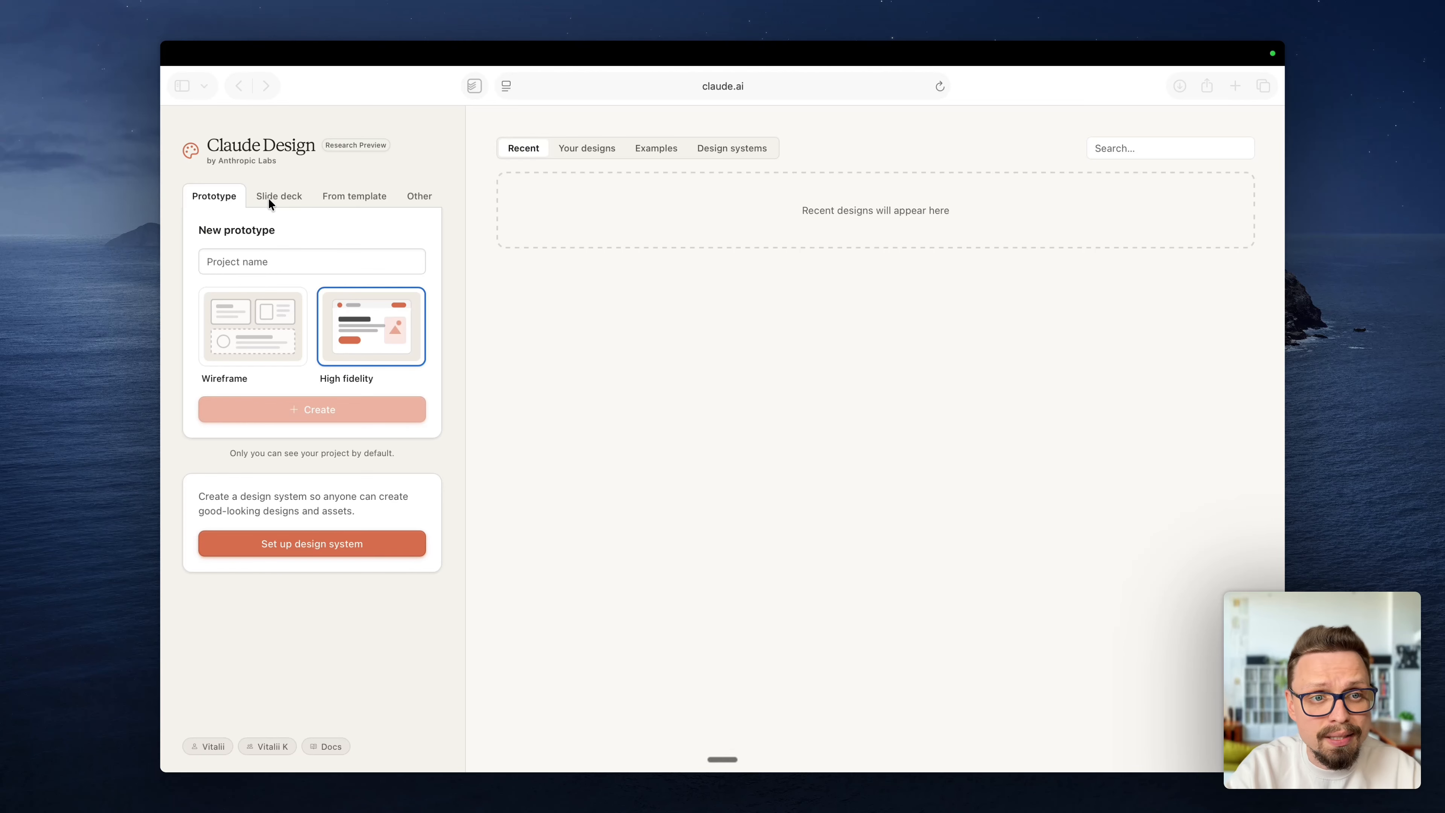
# Step: Look through the Slide deck, From template and Other project types, ending on the Prototype options
pyautogui.click(279, 197)
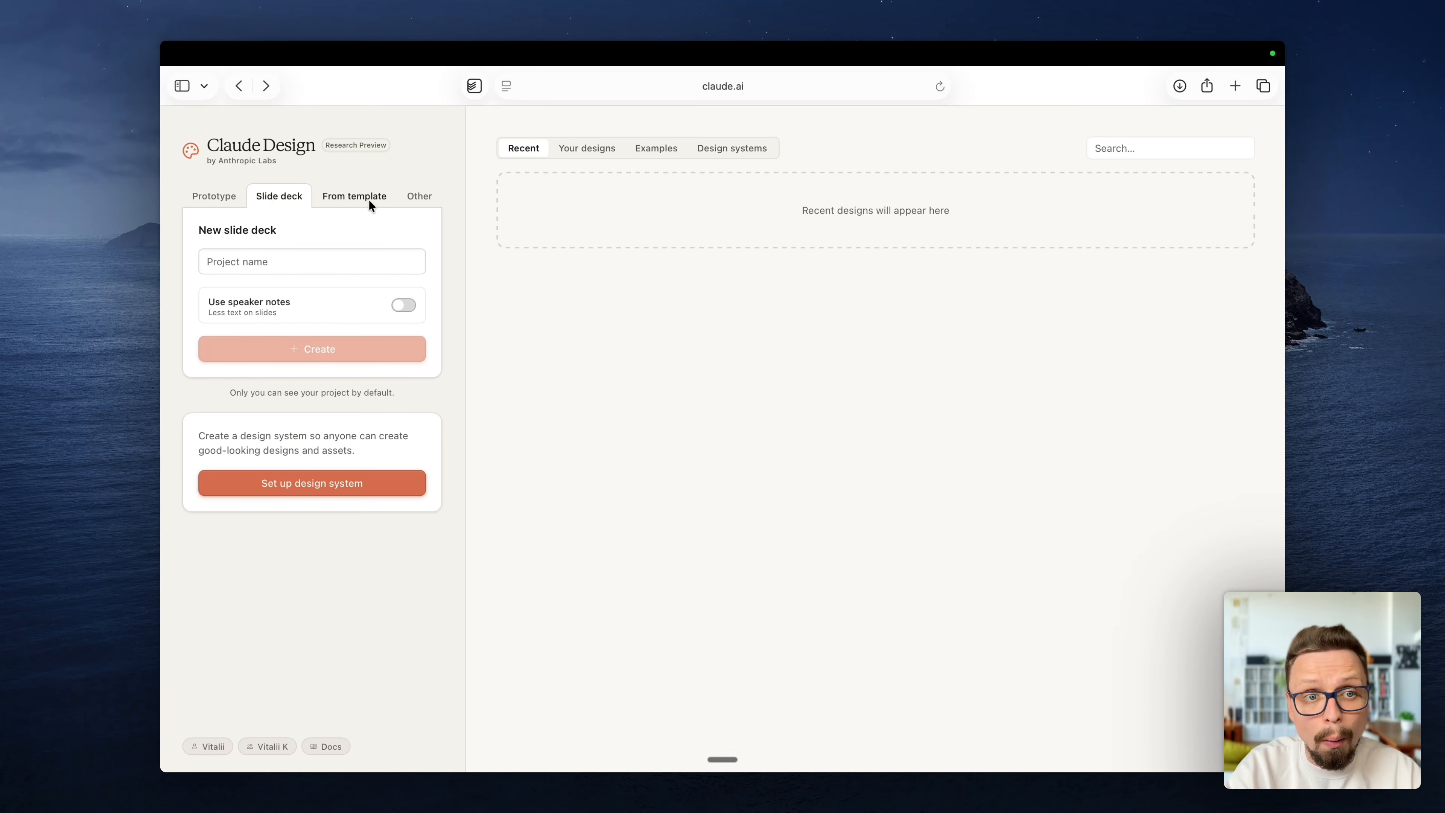
pyautogui.click(371, 198)
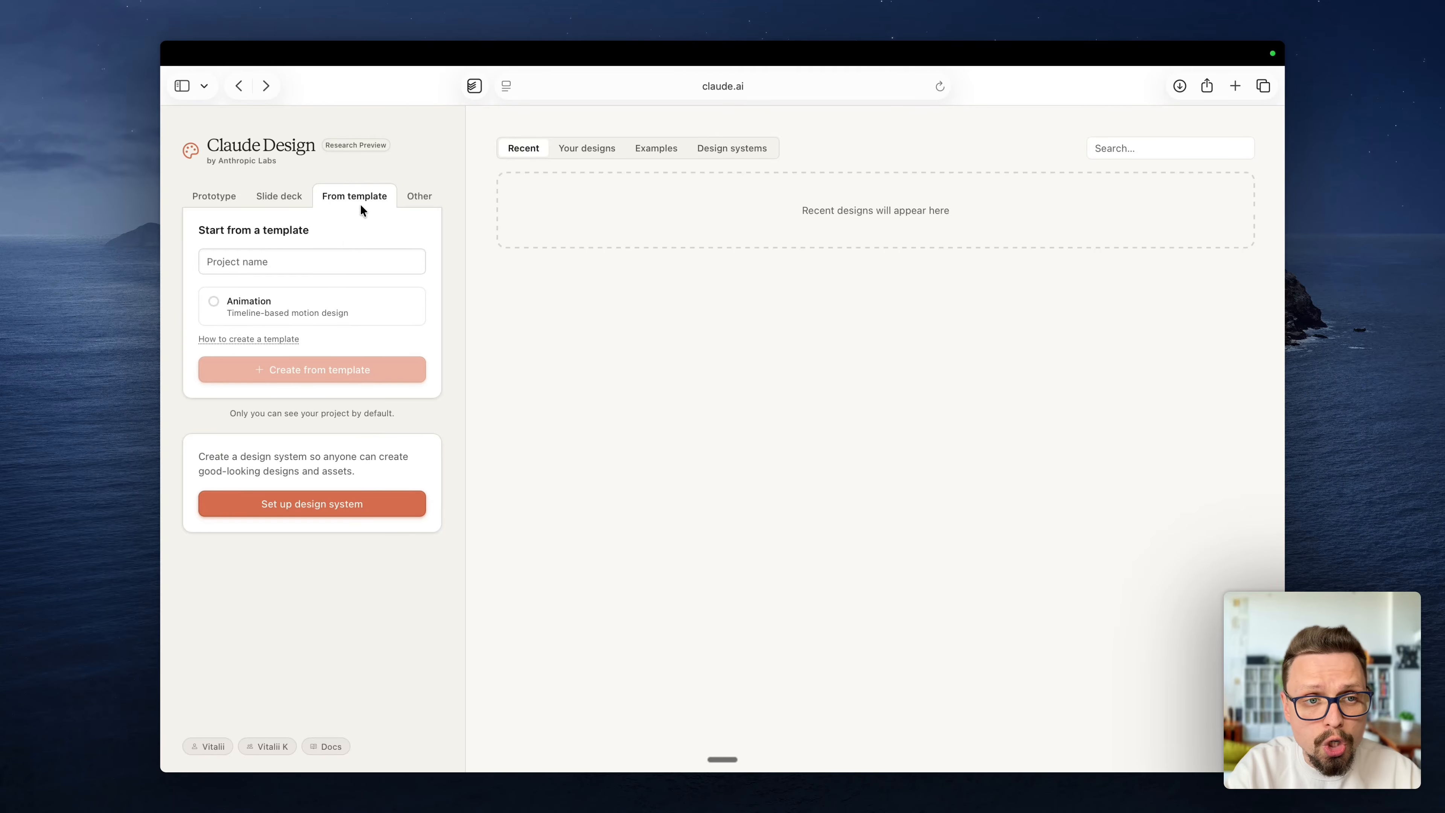
pyautogui.click(417, 194)
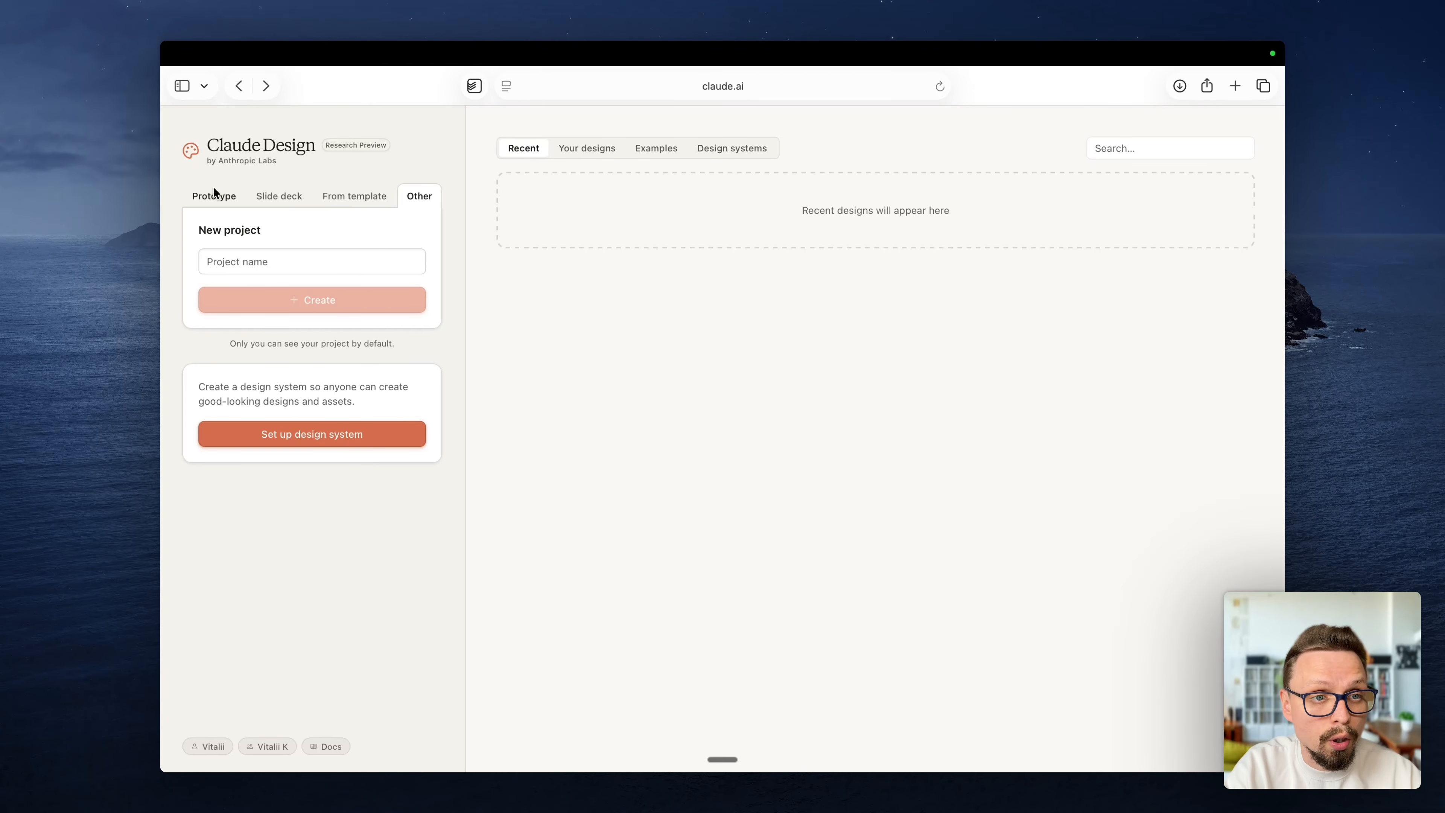
pyautogui.click(222, 195)
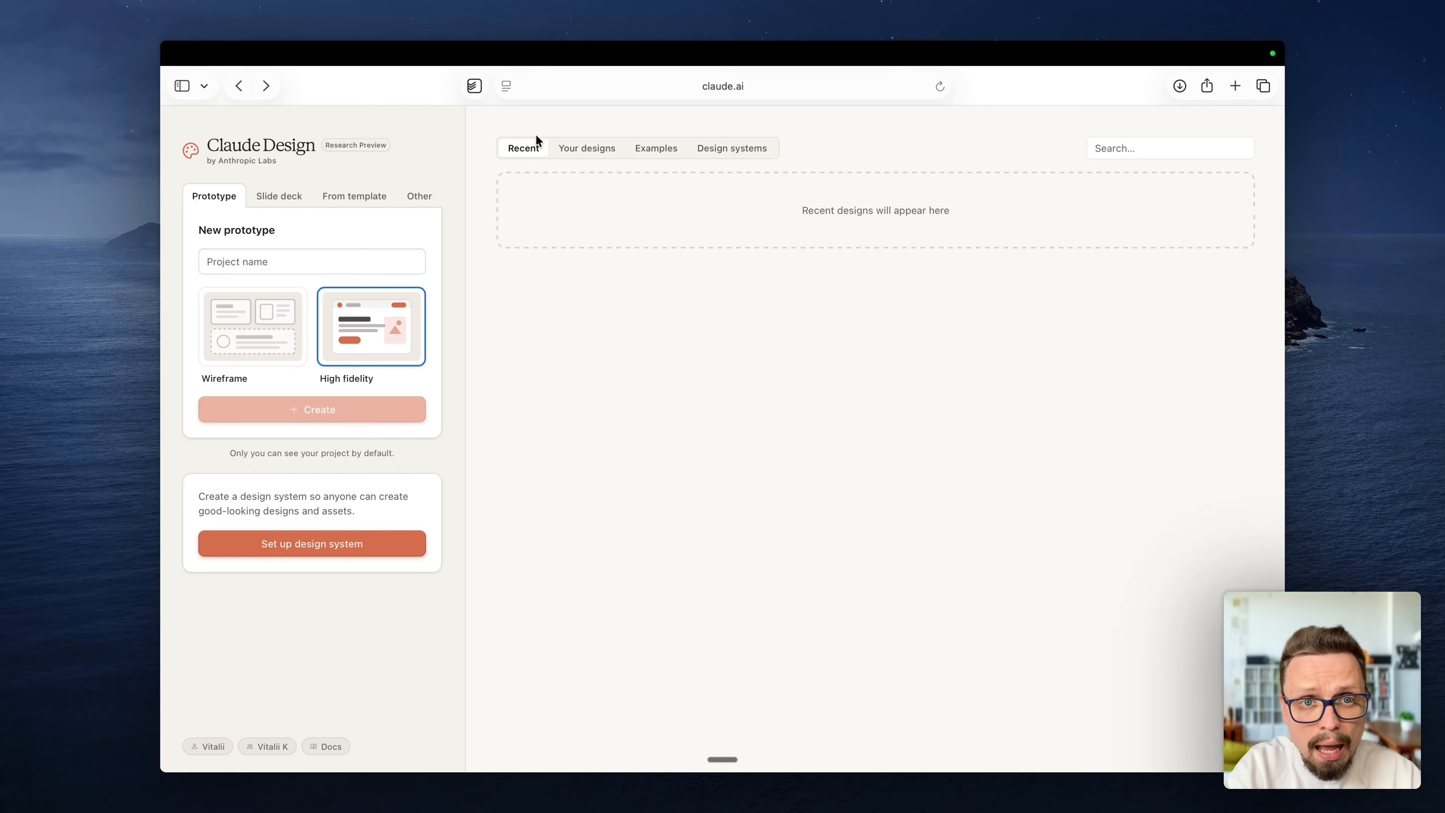
# Step: Browse the example designs and start a project from the App onboarding example's prompt
pyautogui.click(645, 152)
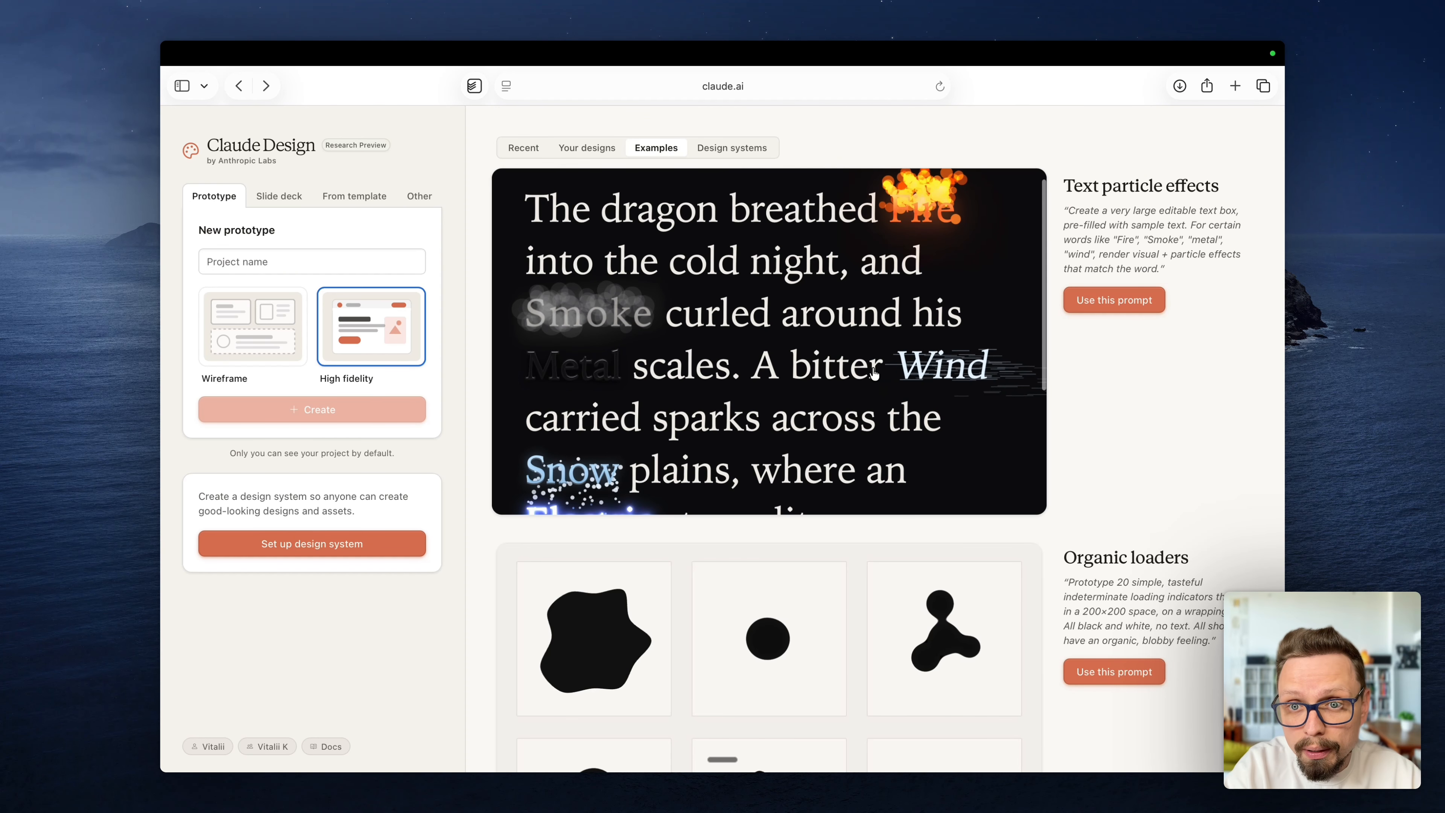
pyautogui.scroll(-1, 1113, 364)
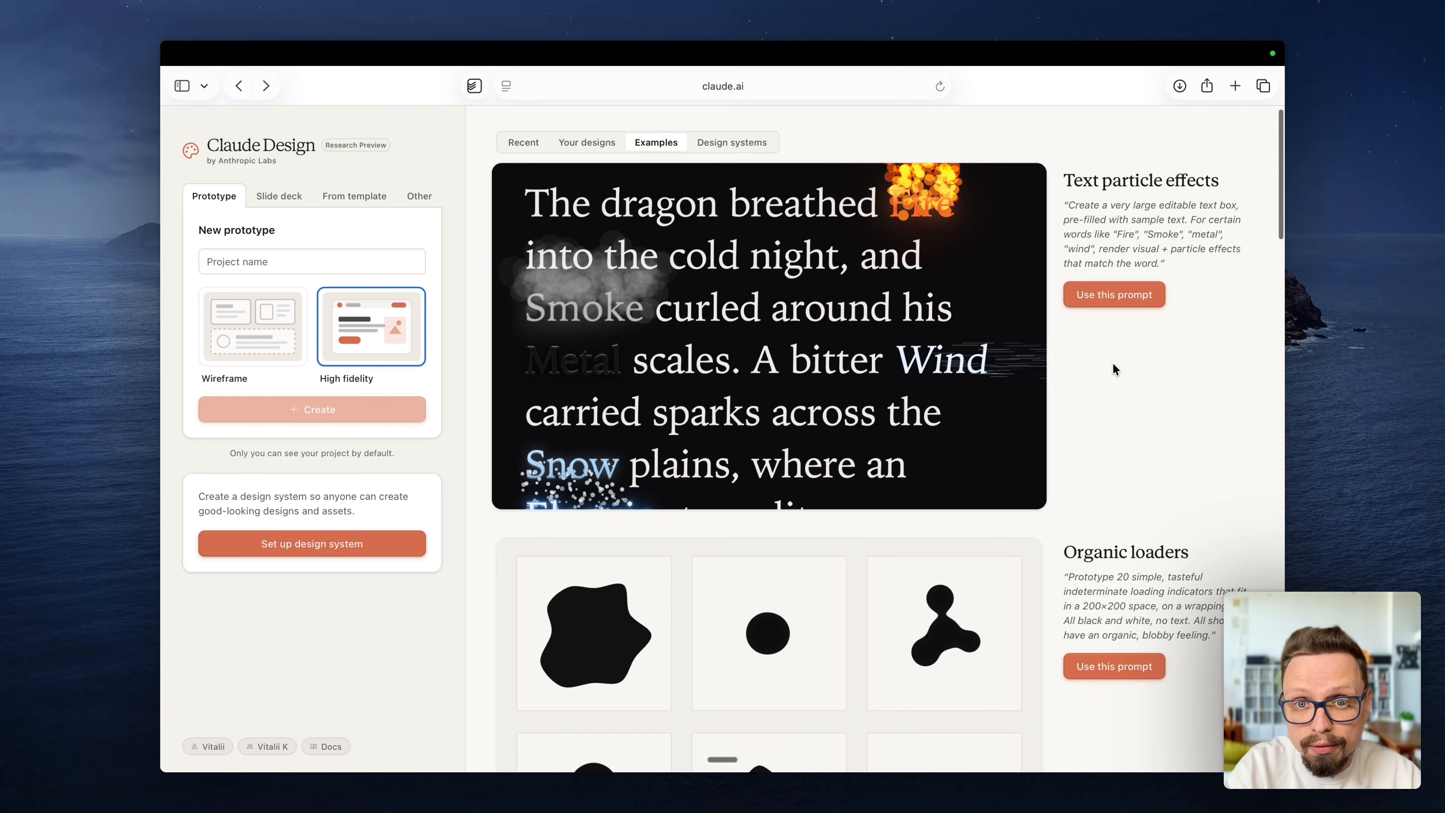
pyautogui.scroll(-10, 1113, 365)
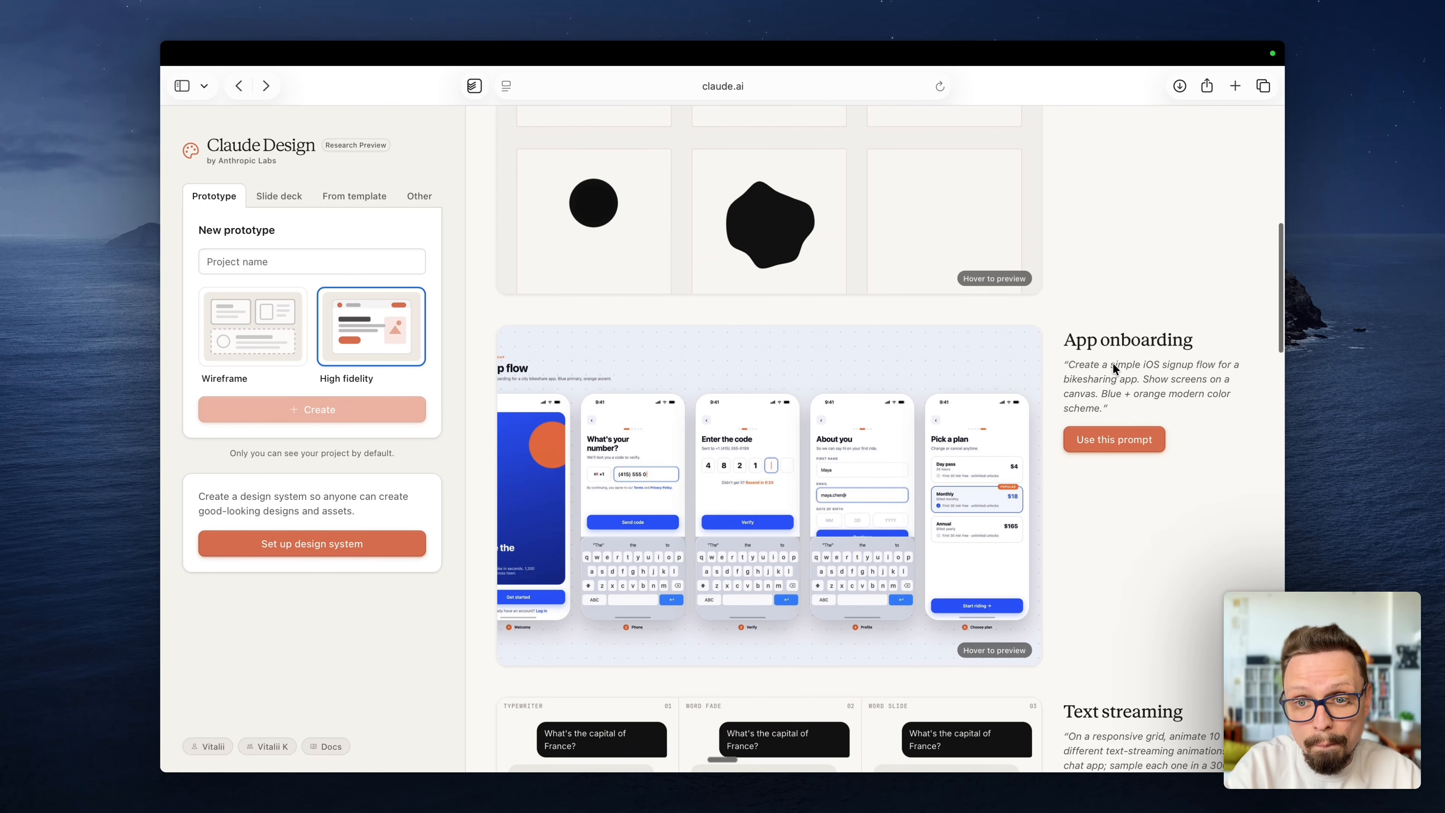
pyautogui.scroll(-5, 1114, 369)
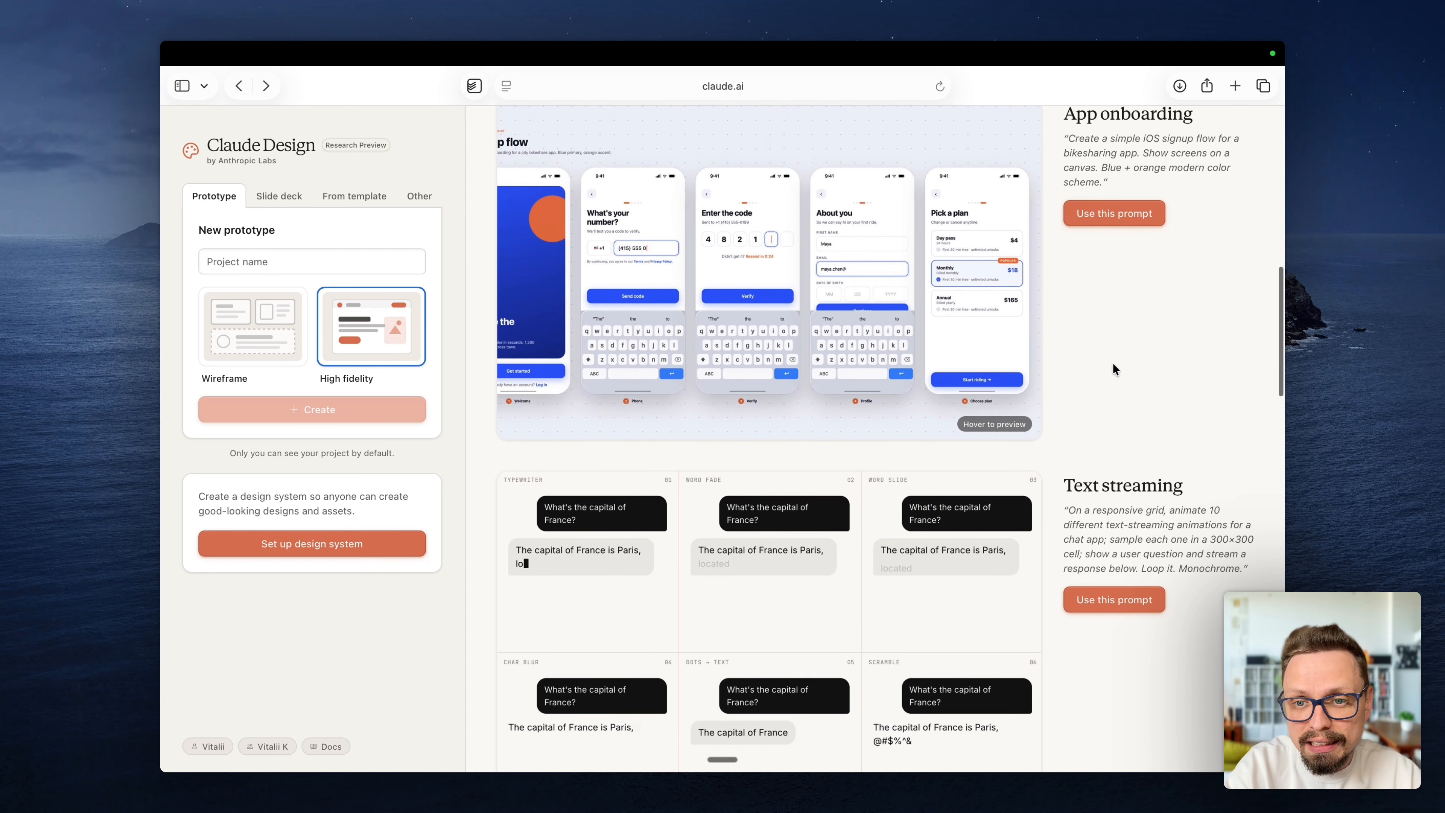
pyautogui.scroll(-20, 1113, 367)
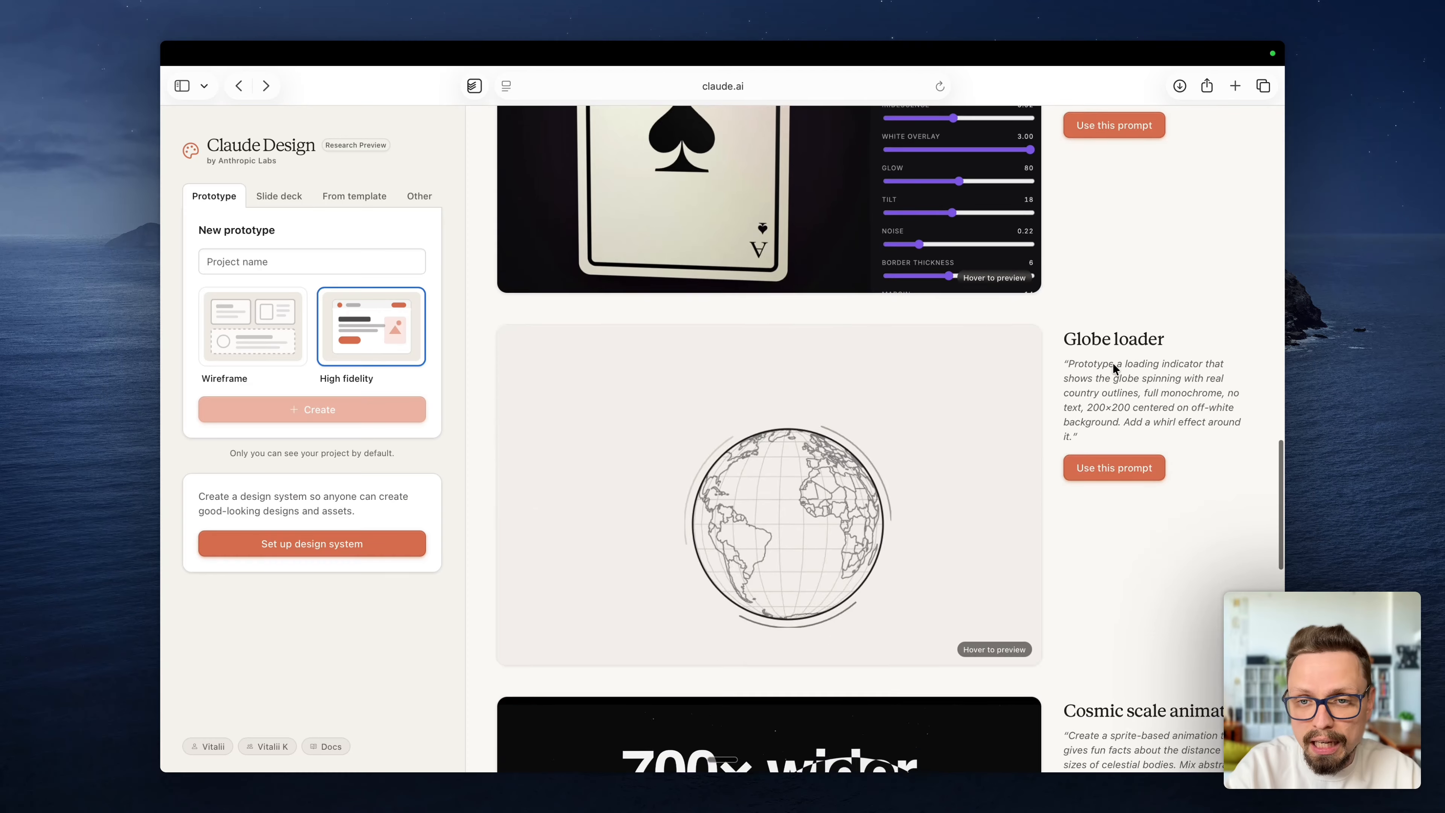
pyautogui.scroll(-20, 1113, 367)
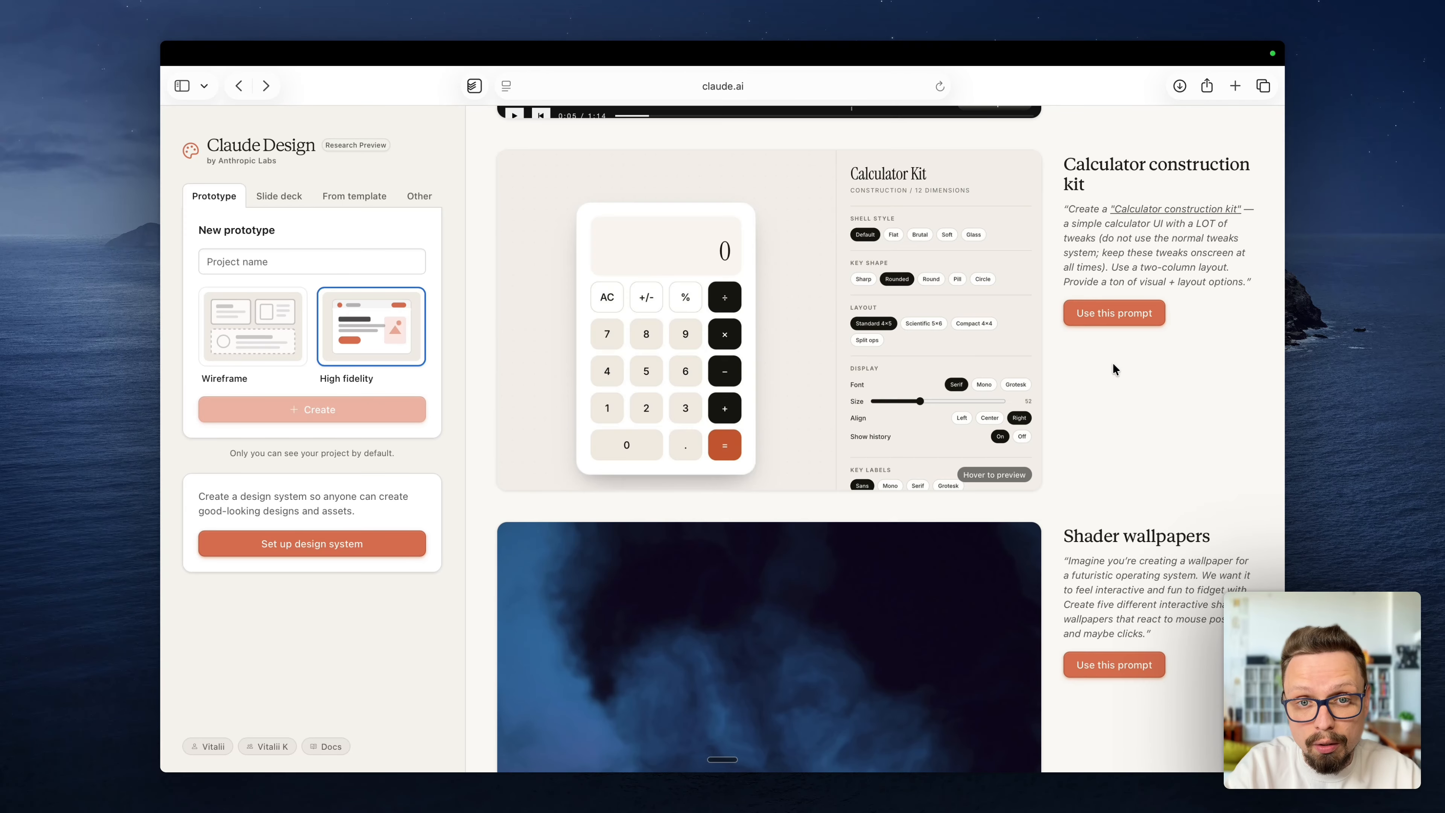
pyautogui.scroll(20, 1114, 367)
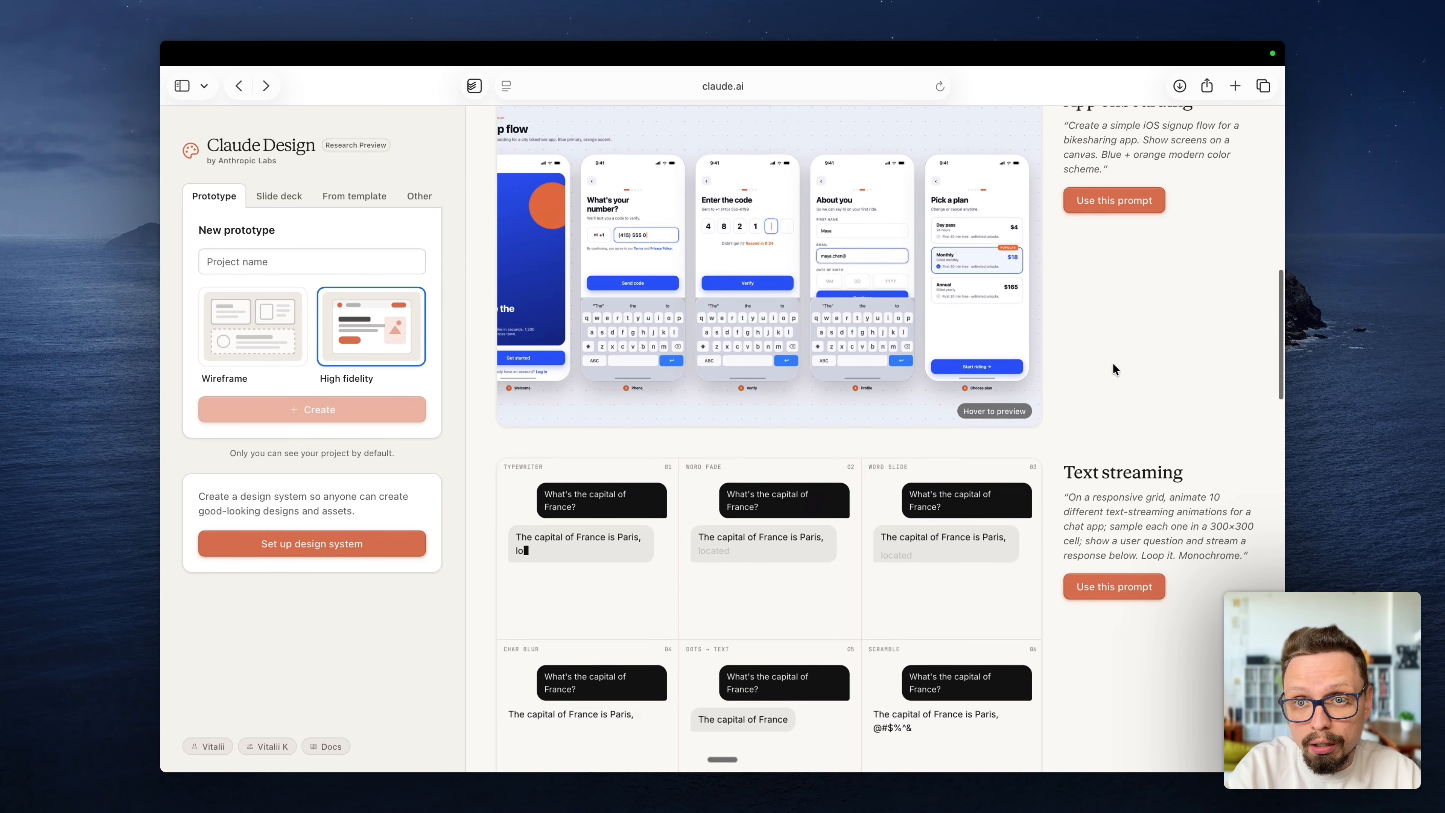
pyautogui.scroll(3, 1114, 367)
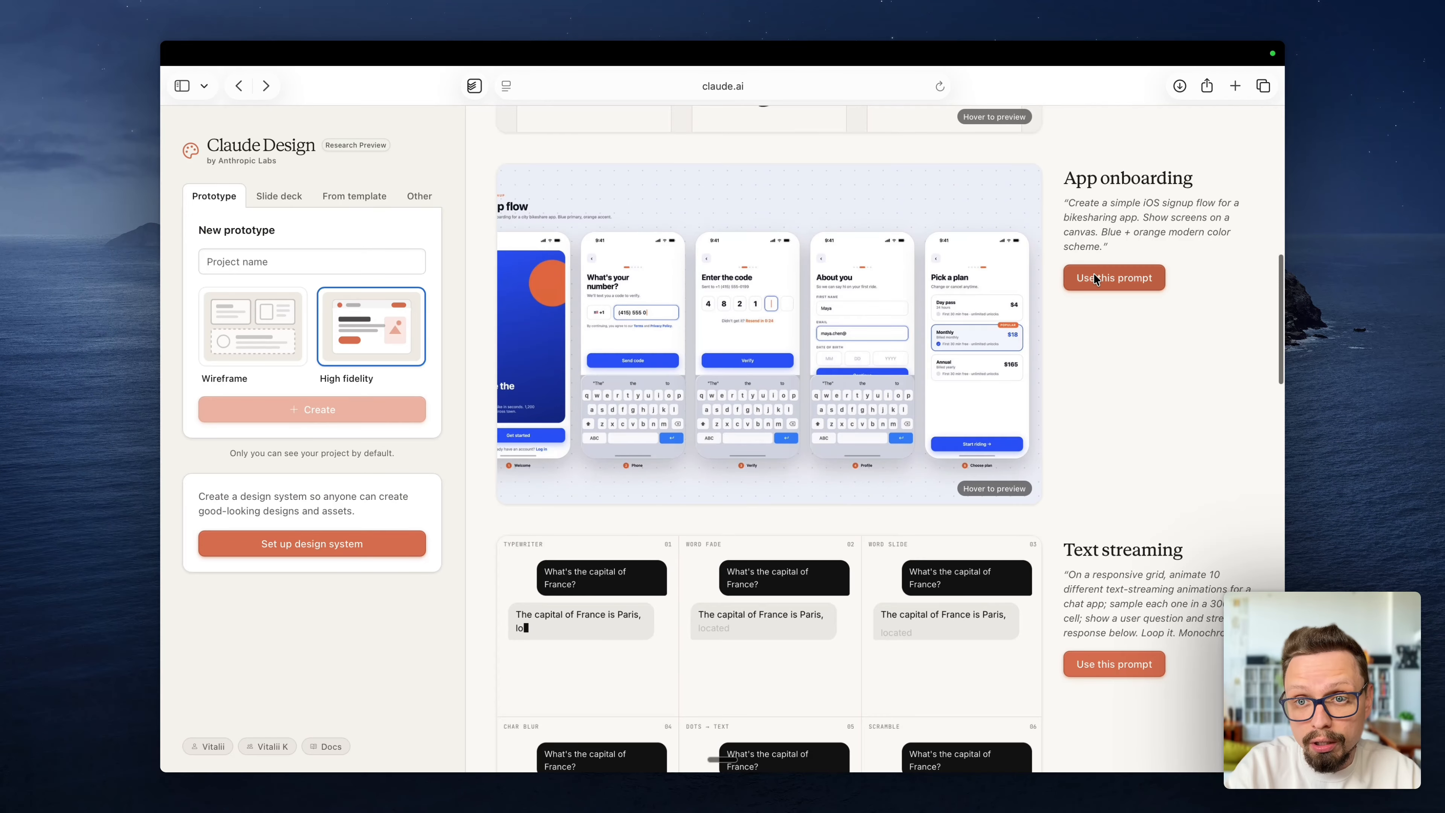
pyautogui.click(1117, 278)
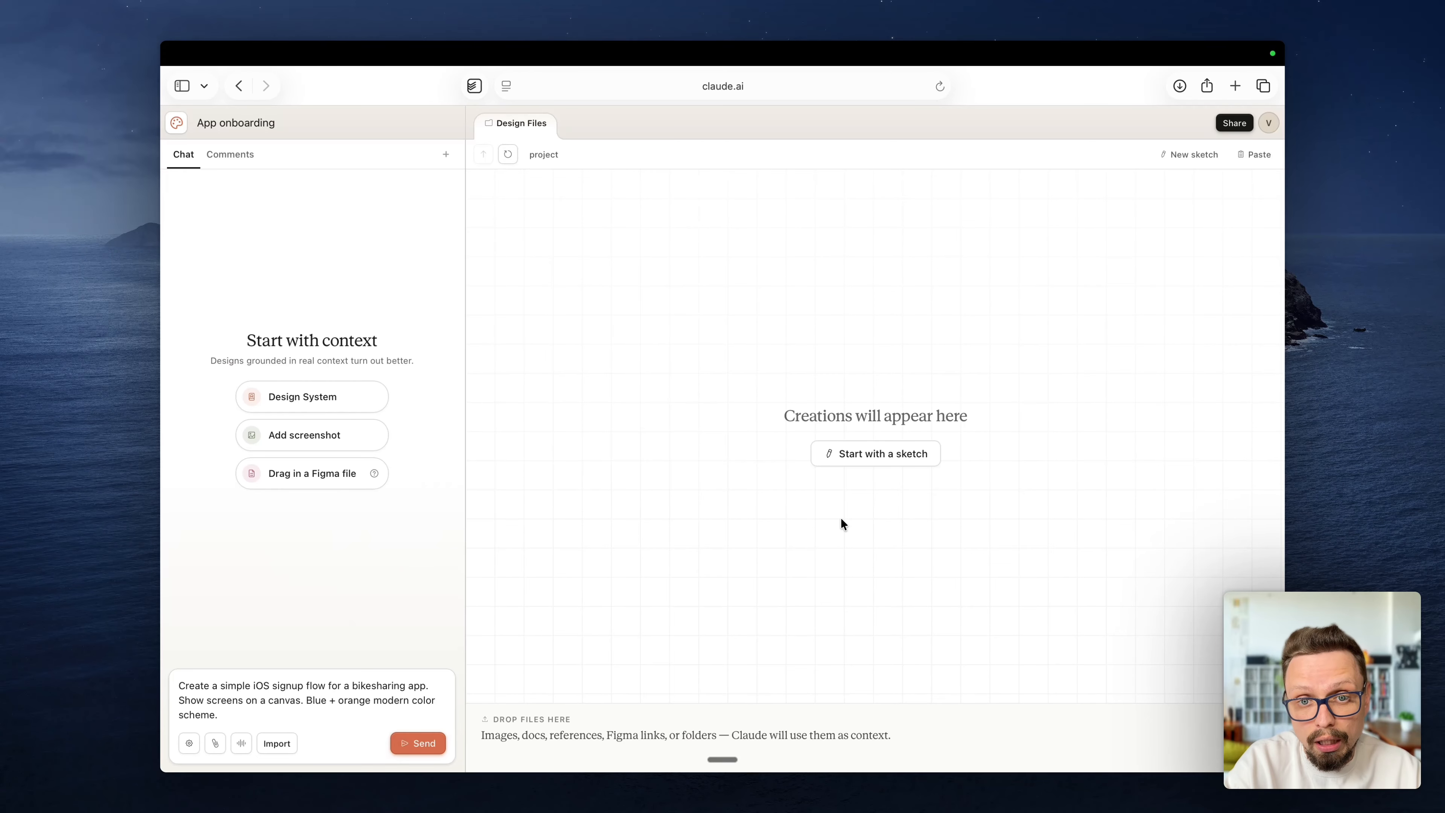
# Step: Start a new sketch and draw a rough freehand circle with a few short strokes inside and across it
pyautogui.click(886, 454)
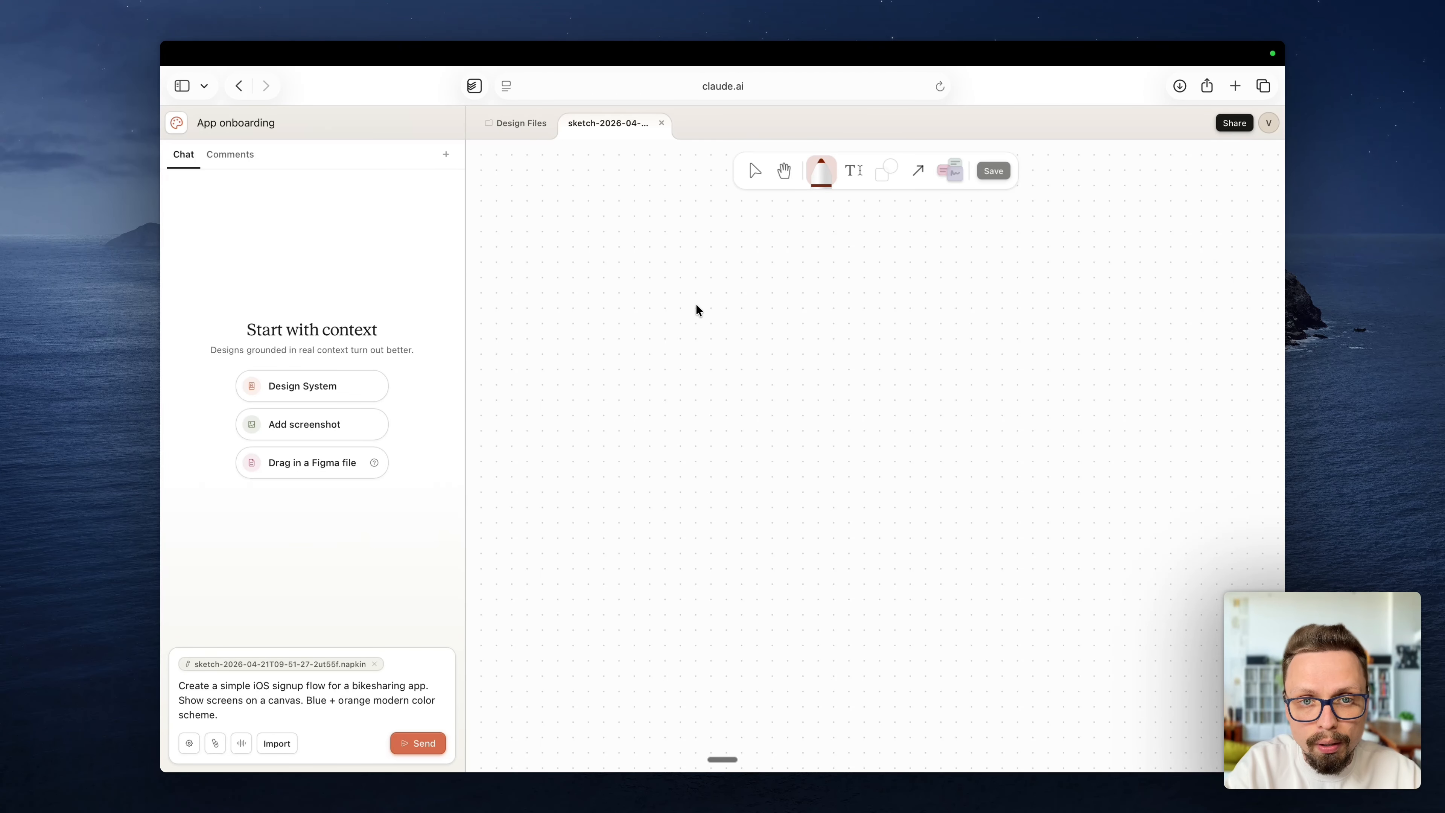
pyautogui.moveTo(696, 306)
pyautogui.mouseDown()
pyautogui.moveTo(641, 339)
pyautogui.moveTo(749, 399)
pyautogui.moveTo(652, 298)
pyautogui.mouseUp()
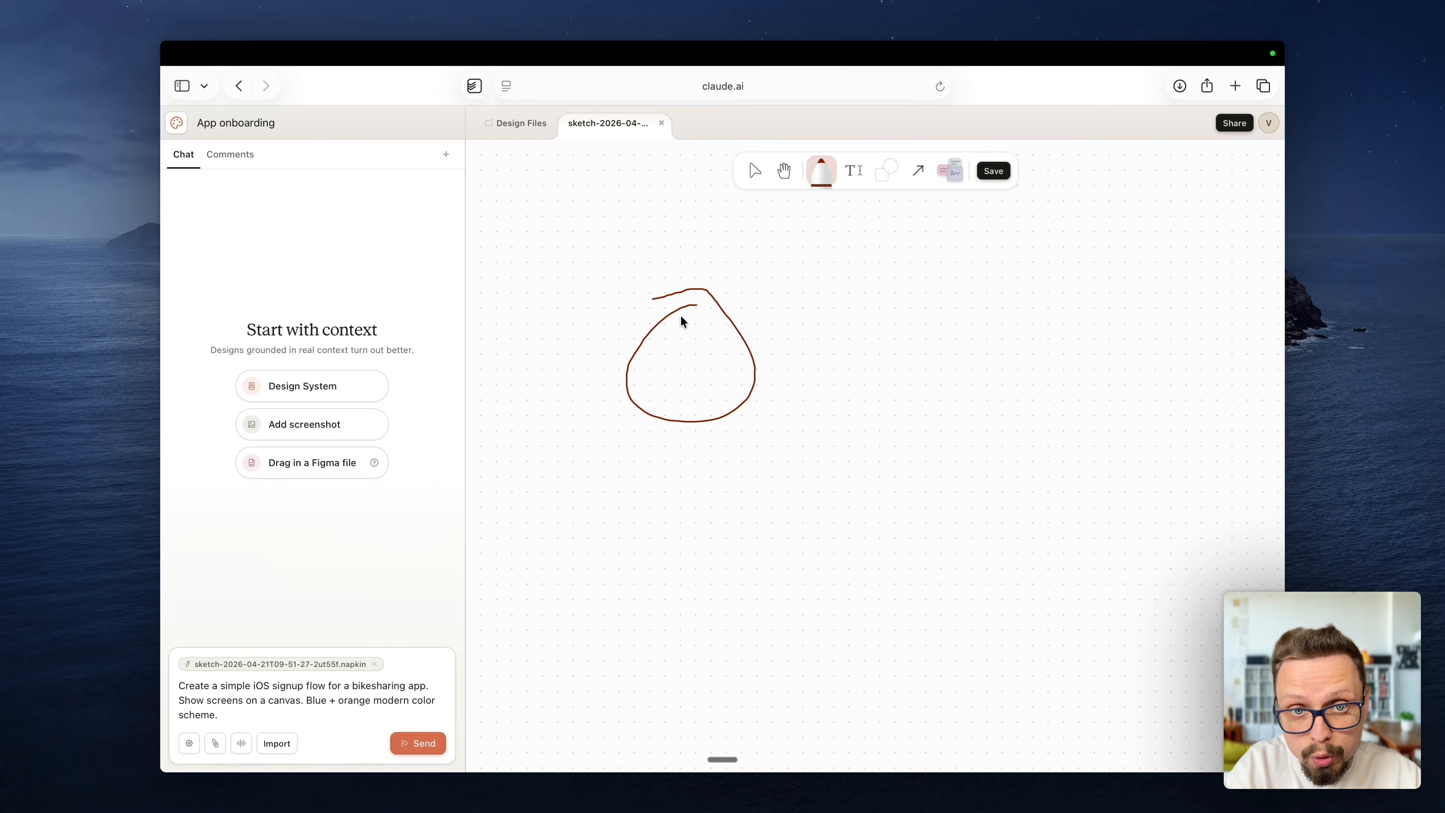
pyautogui.moveTo(713, 377); pyautogui.dragTo(684, 374)
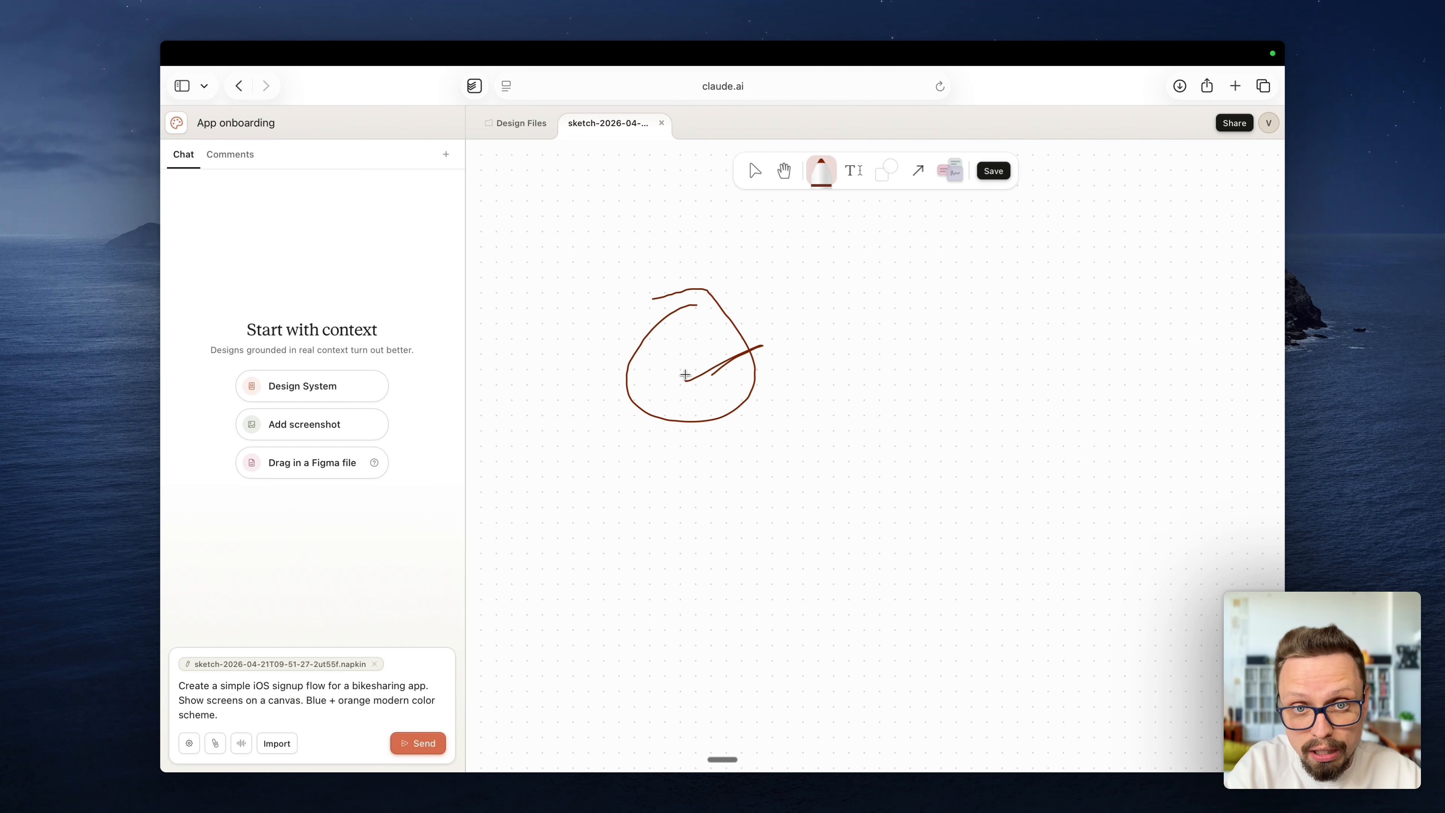
pyautogui.moveTo(633, 326); pyautogui.dragTo(676, 351)
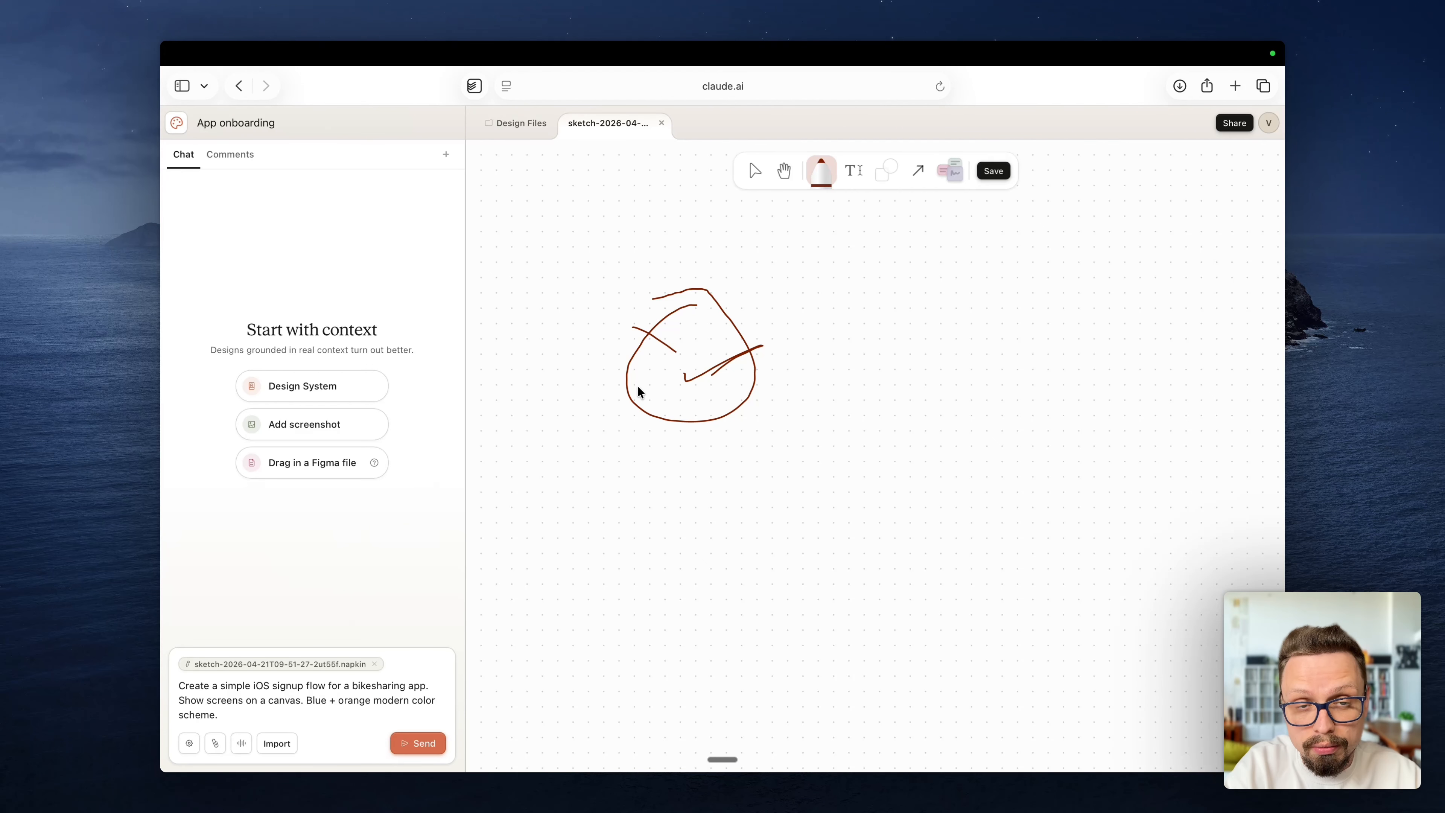
# Step: Delete the sketch's .napkin file from the scraps folder in the project's design files
pyautogui.click(522, 123)
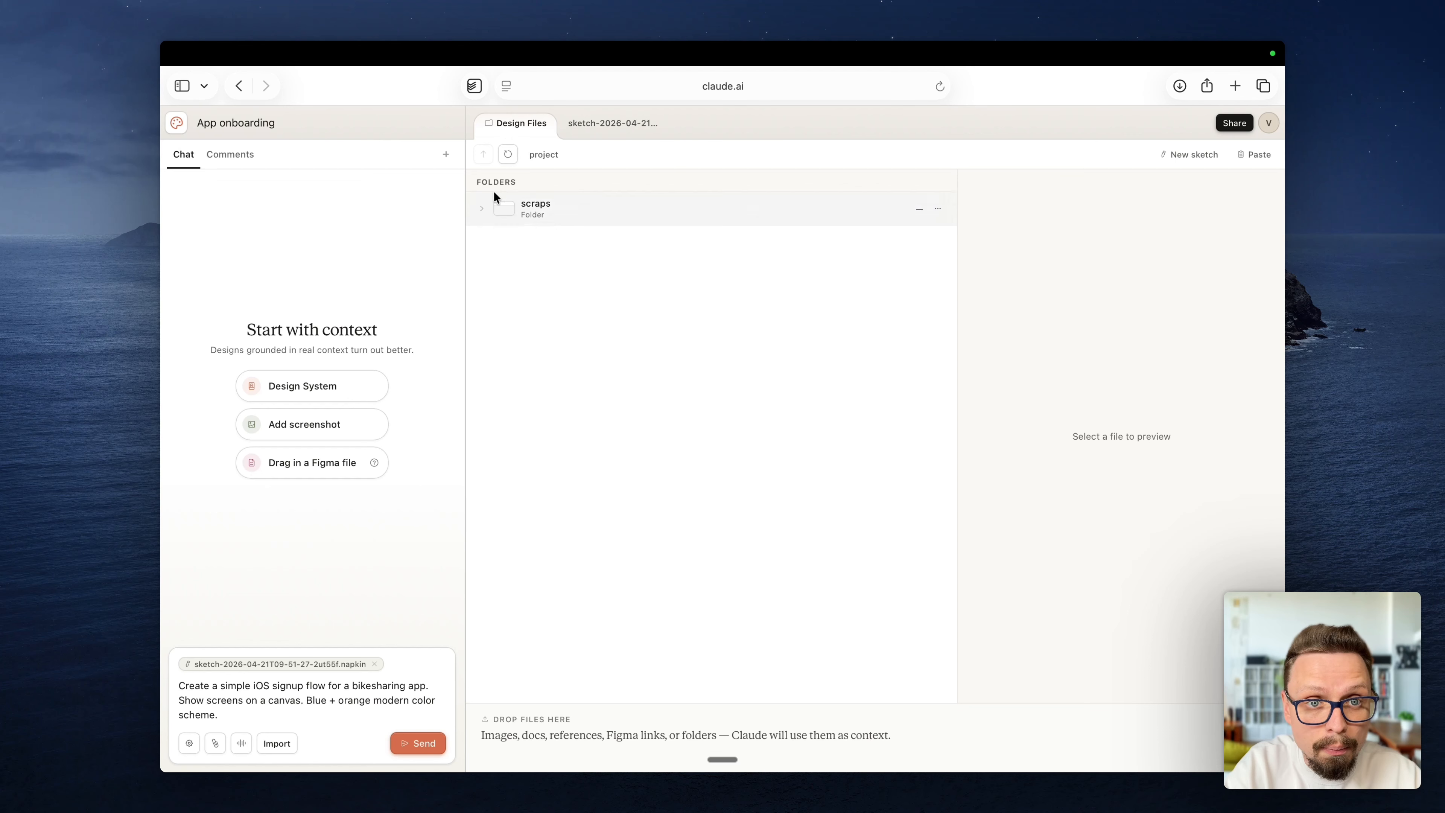
pyautogui.click(478, 205)
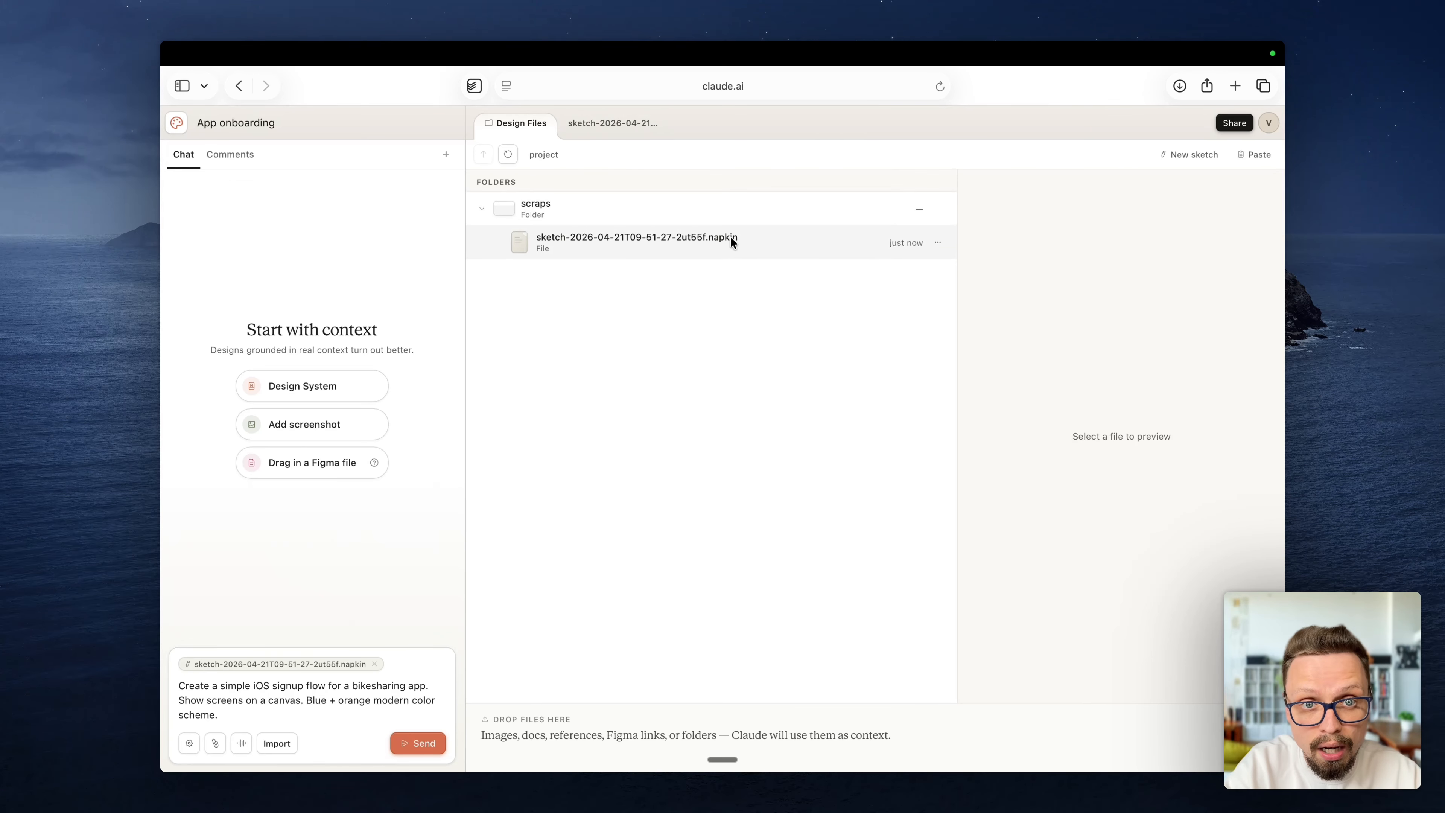
pyautogui.click(934, 242)
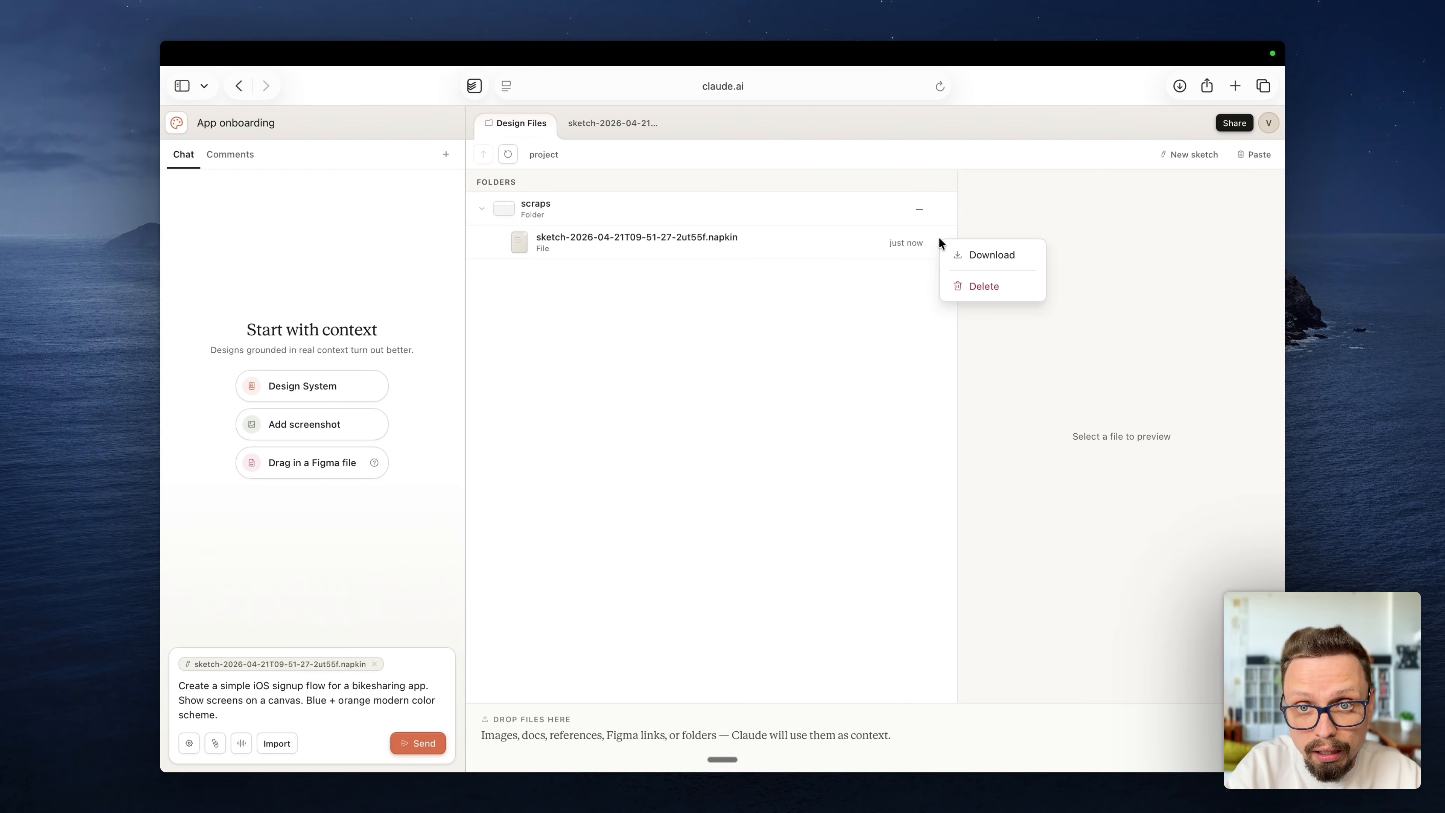
pyautogui.click(976, 285)
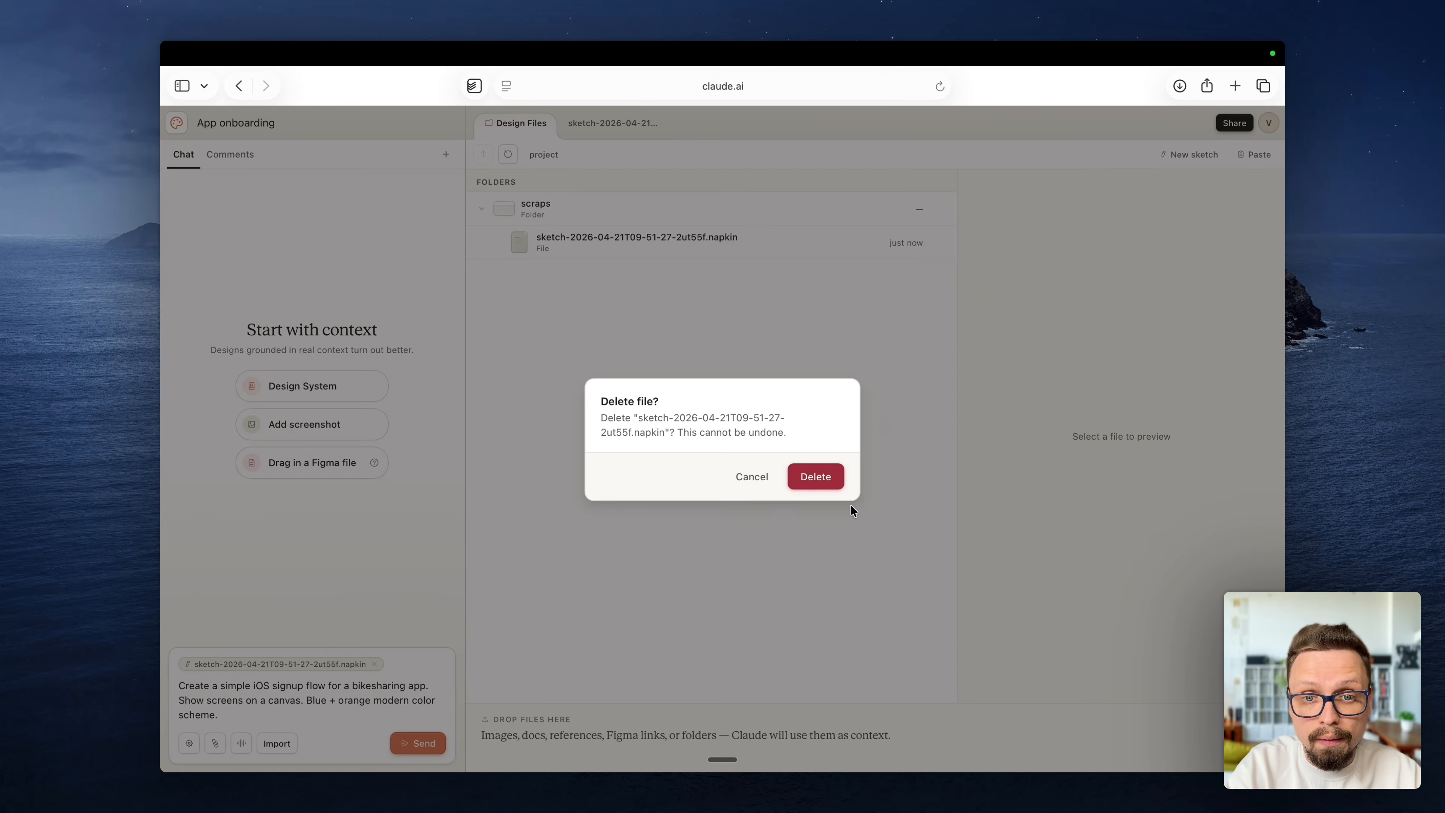
pyautogui.click(811, 472)
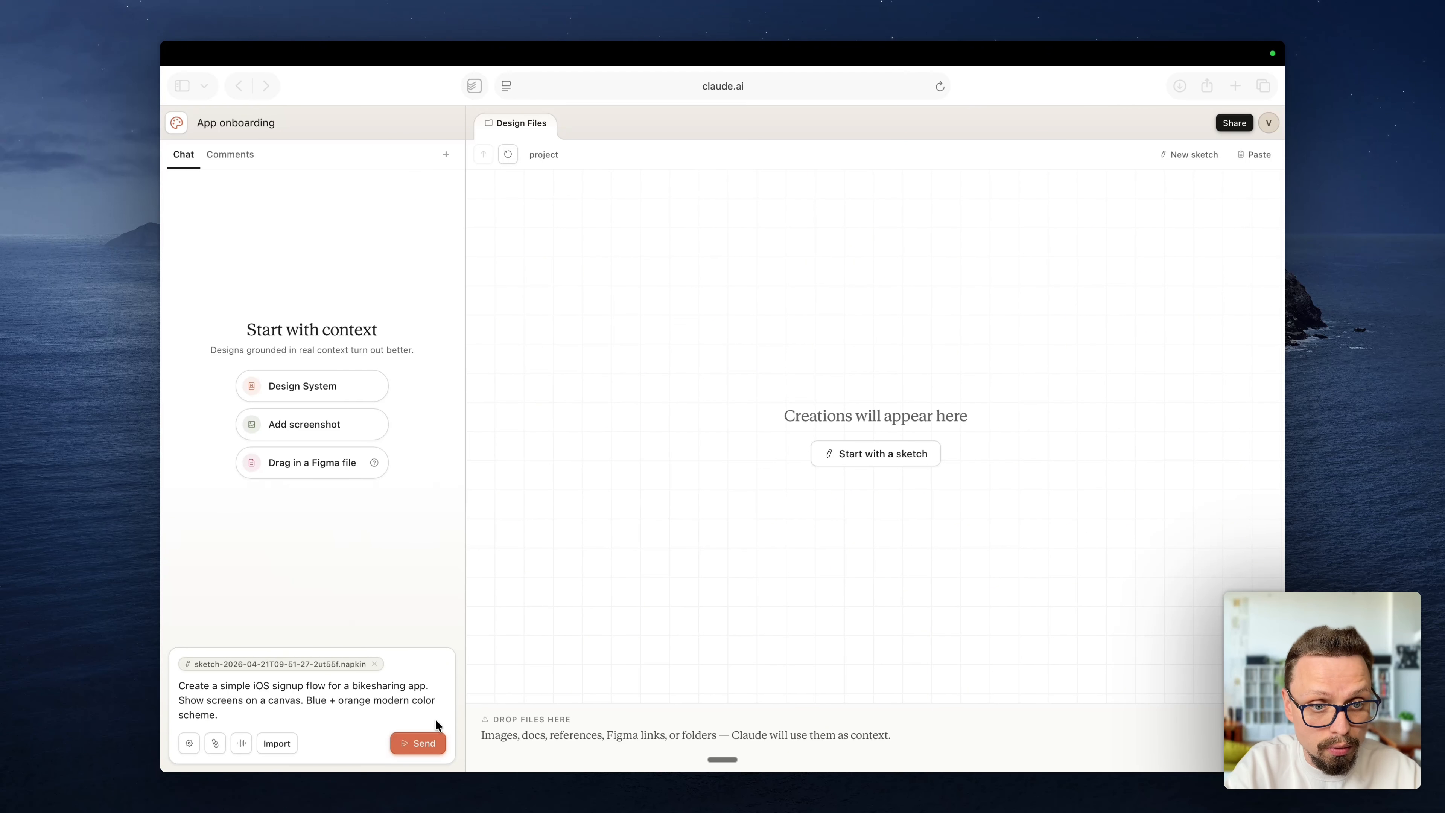
# Step: Submit the prompt for a simple iOS bikesharing signup flow in a blue and orange modern color scheme
pyautogui.click(413, 741)
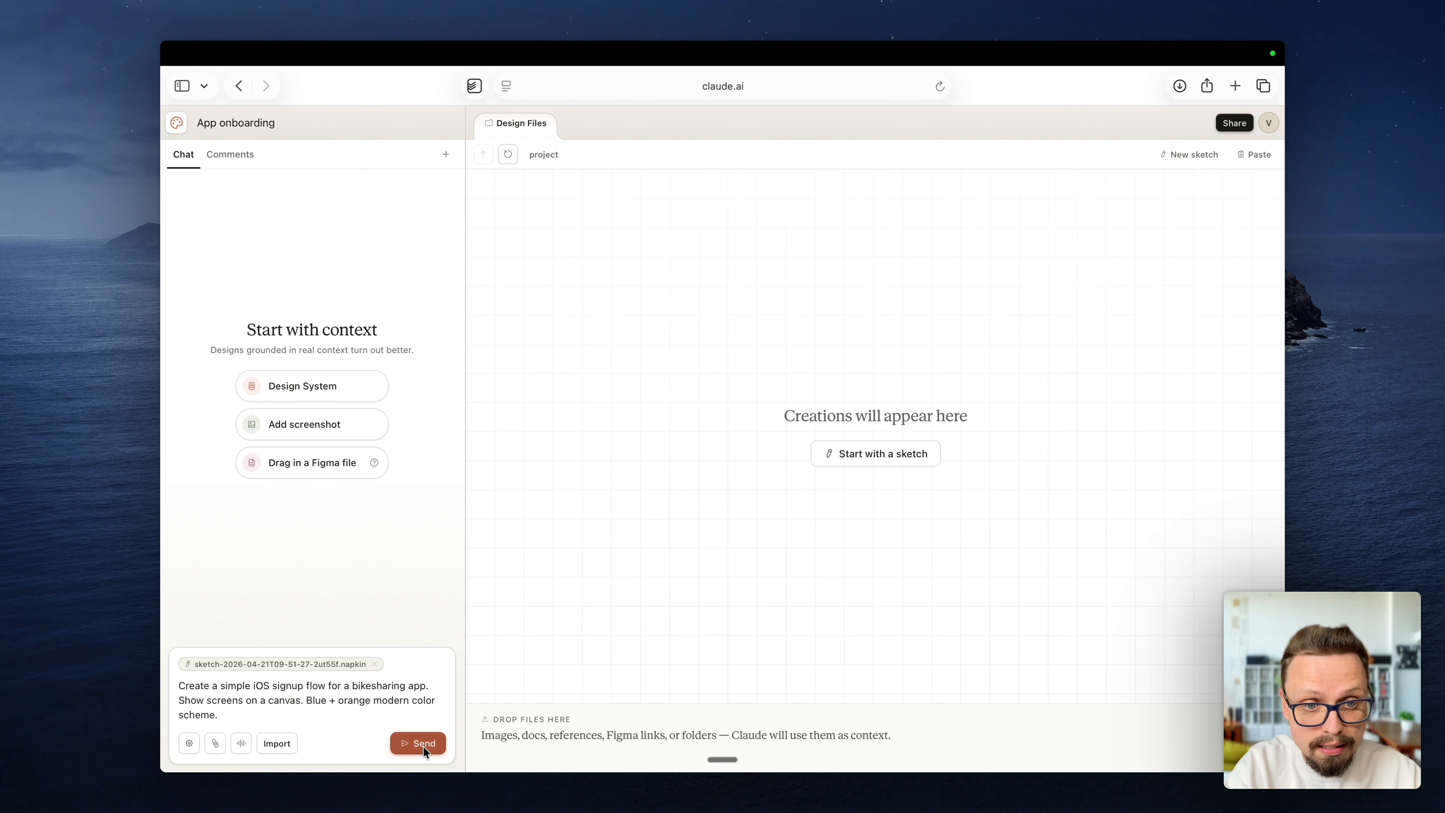
pyautogui.click(423, 746)
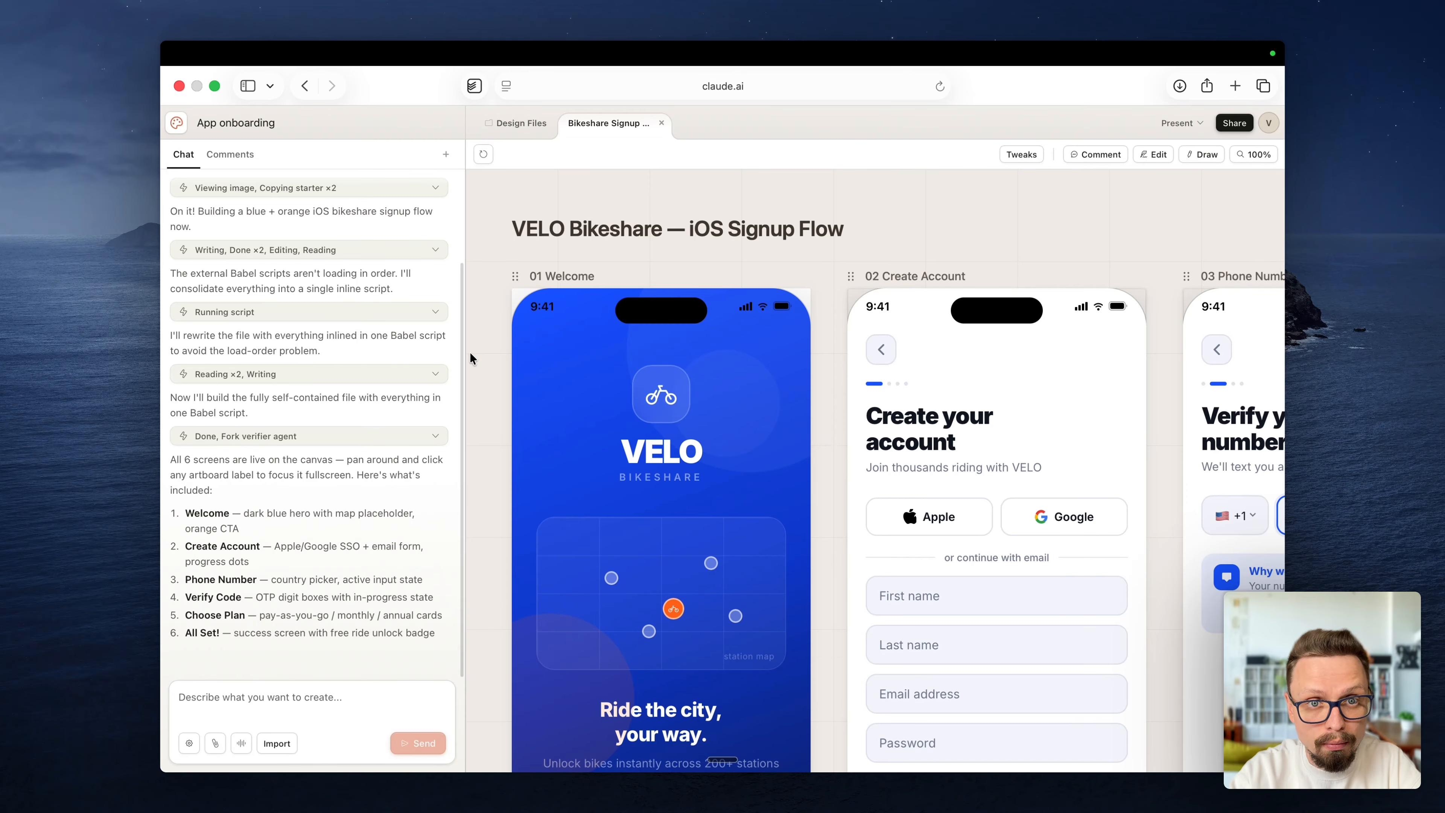
# Step: Review the chat's account of the build and examine the generated Welcome, Create Account and Phone Number screens on the canvas
pyautogui.scroll(5, 425, 372)
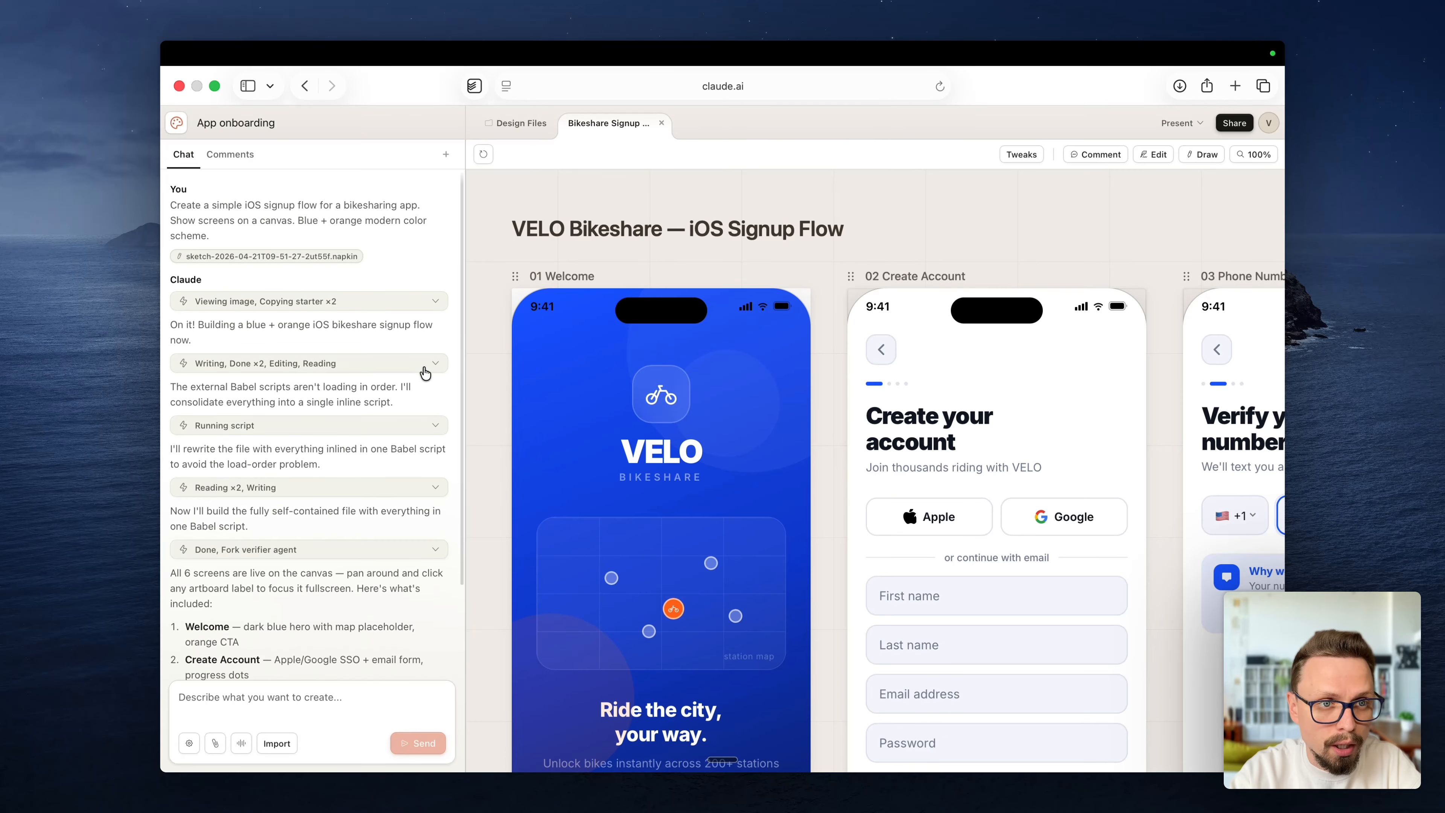
pyautogui.scroll(-5, 424, 373)
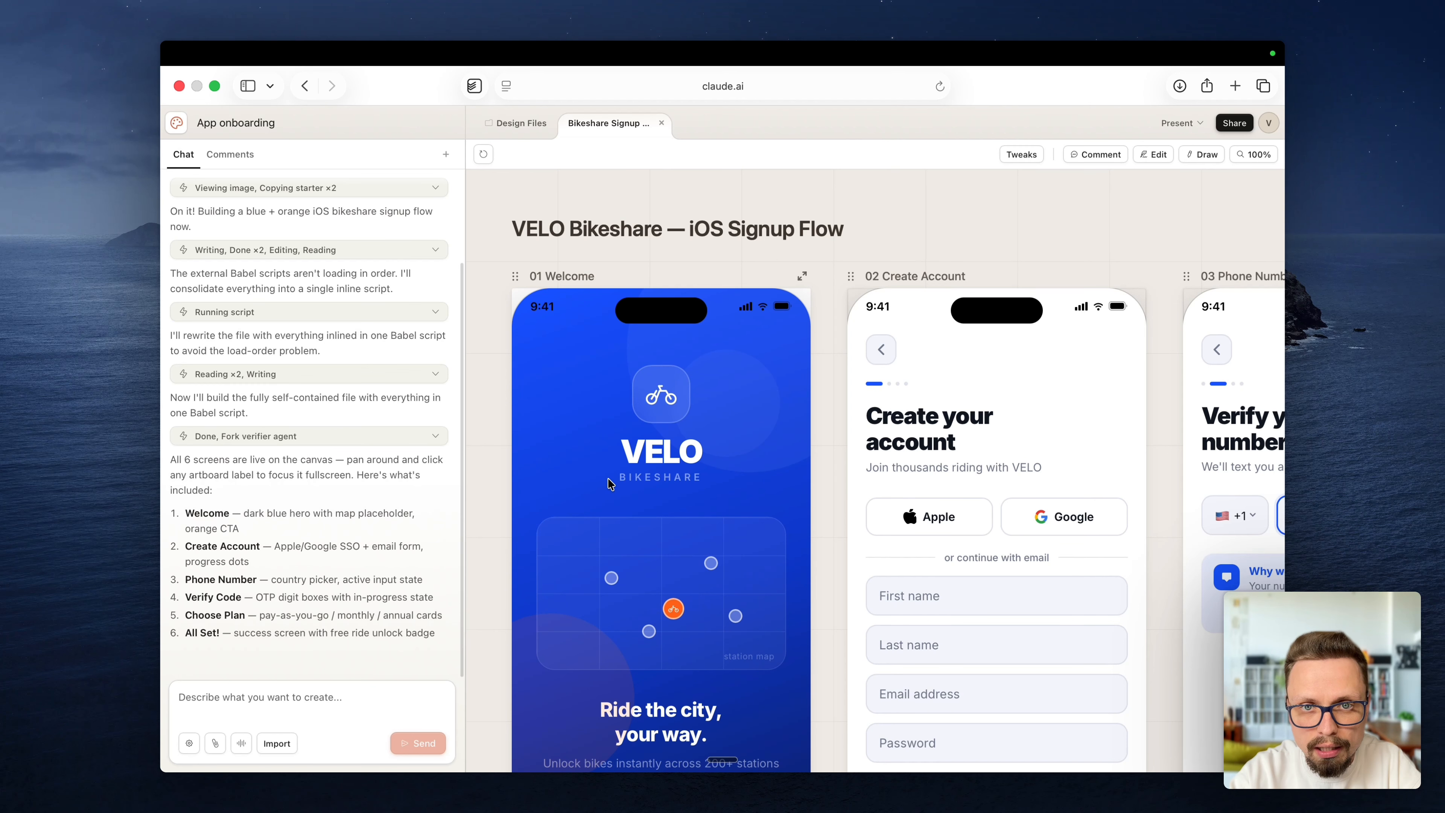
pyautogui.scroll(-2, 607, 478)
pyautogui.scroll(-5, 607, 483)
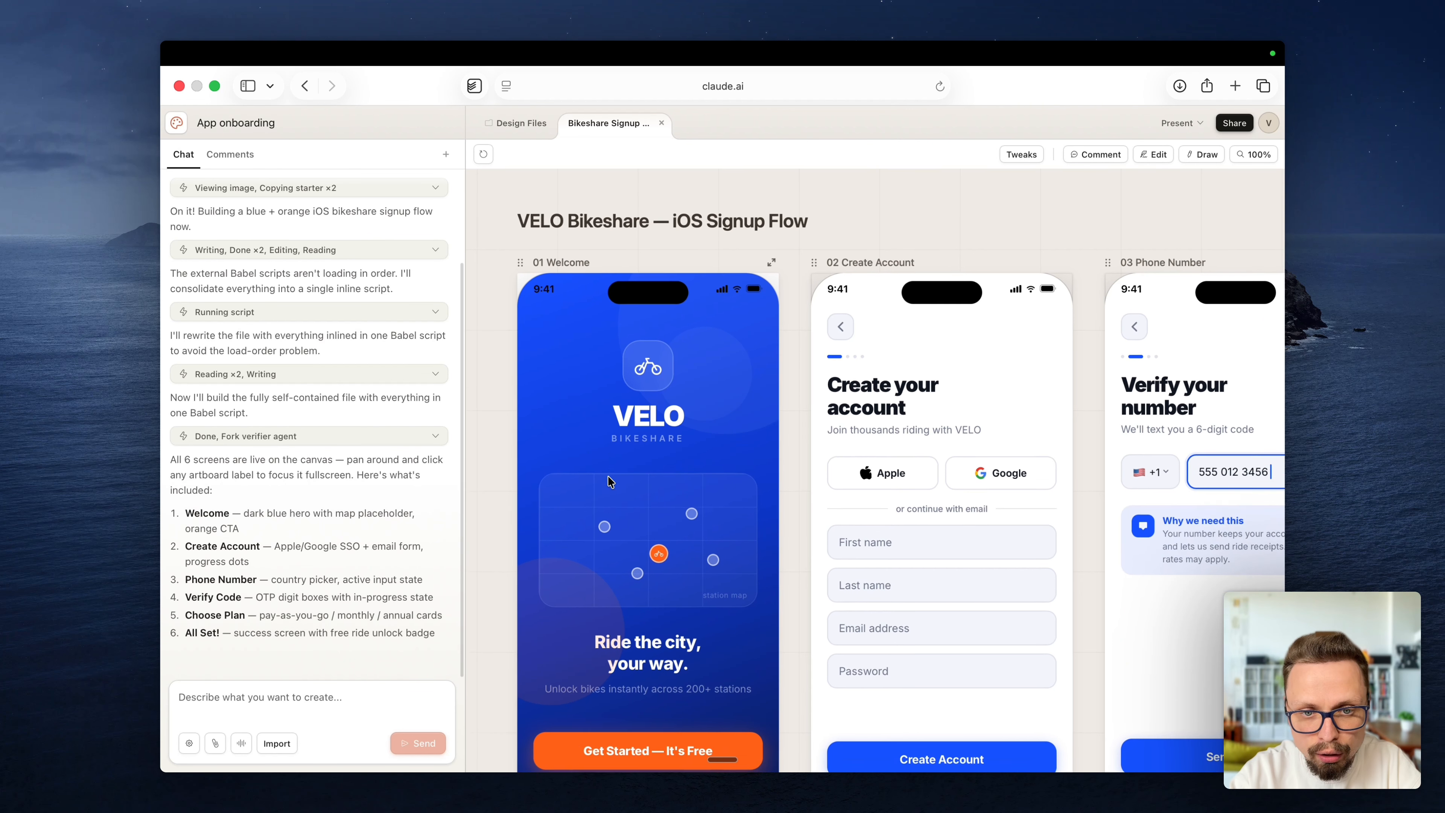
pyautogui.scroll(-3, 608, 481)
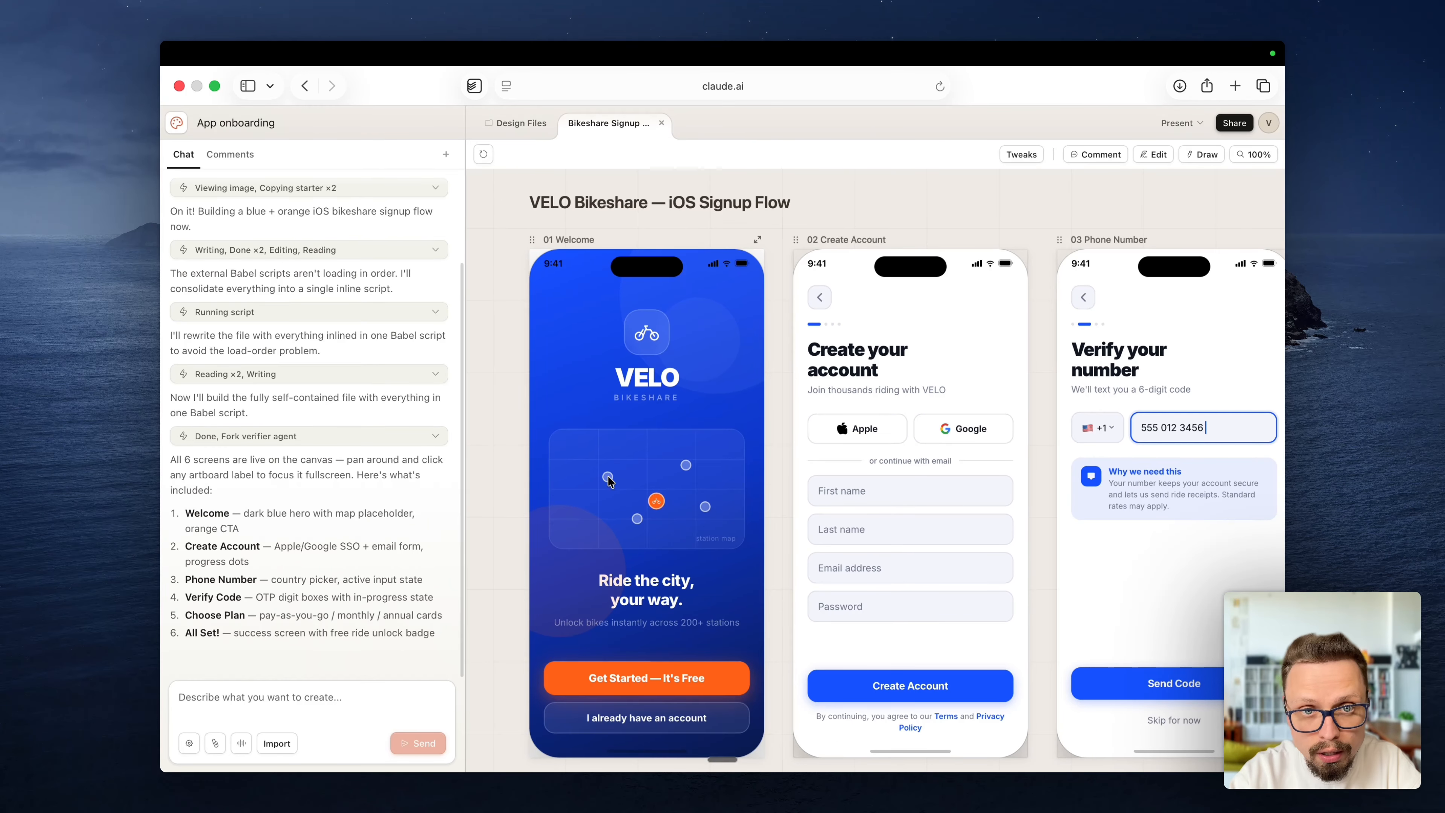
pyautogui.hscroll(3, 620, 474)
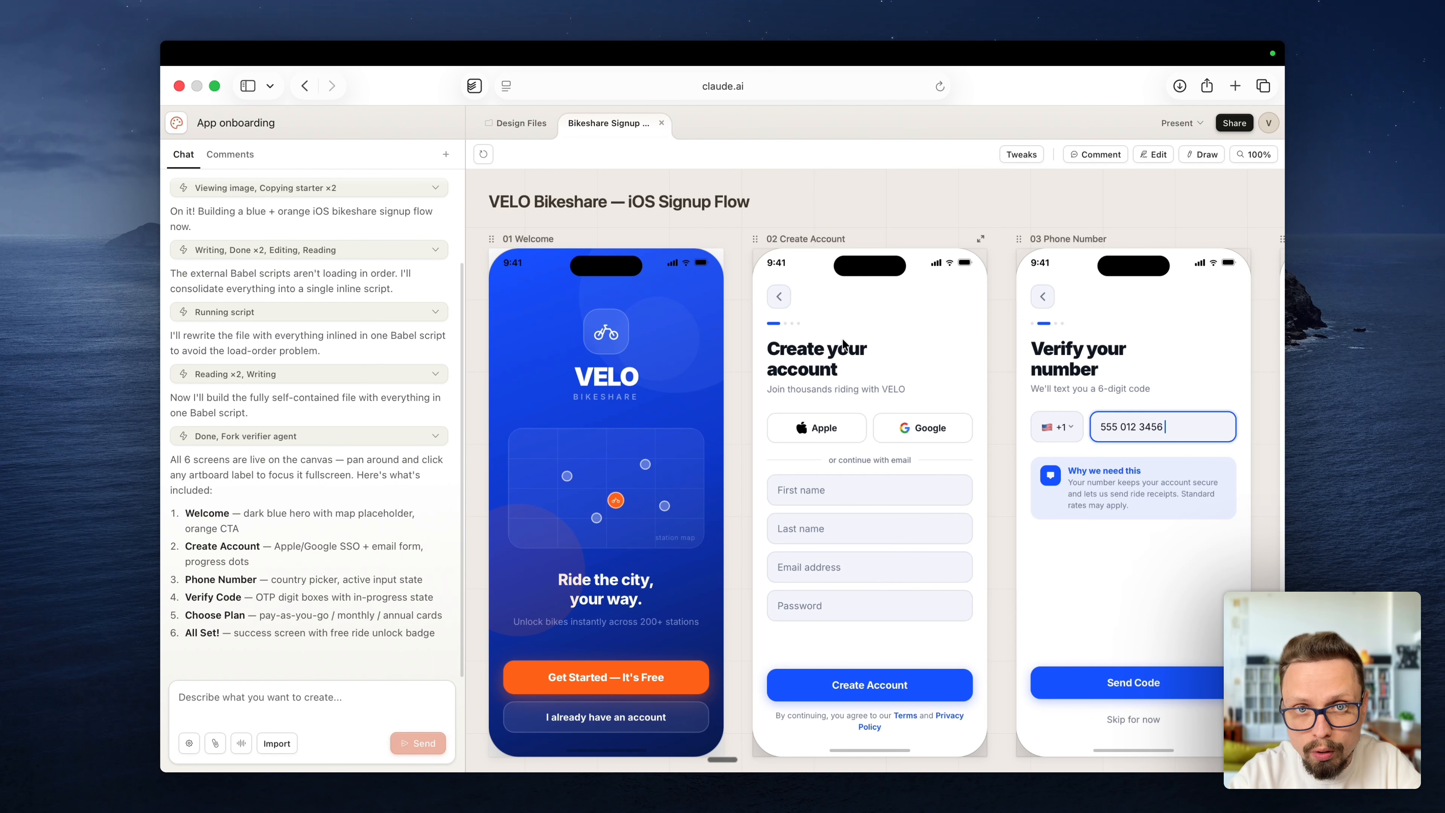
pyautogui.hscroll(1, 848, 353)
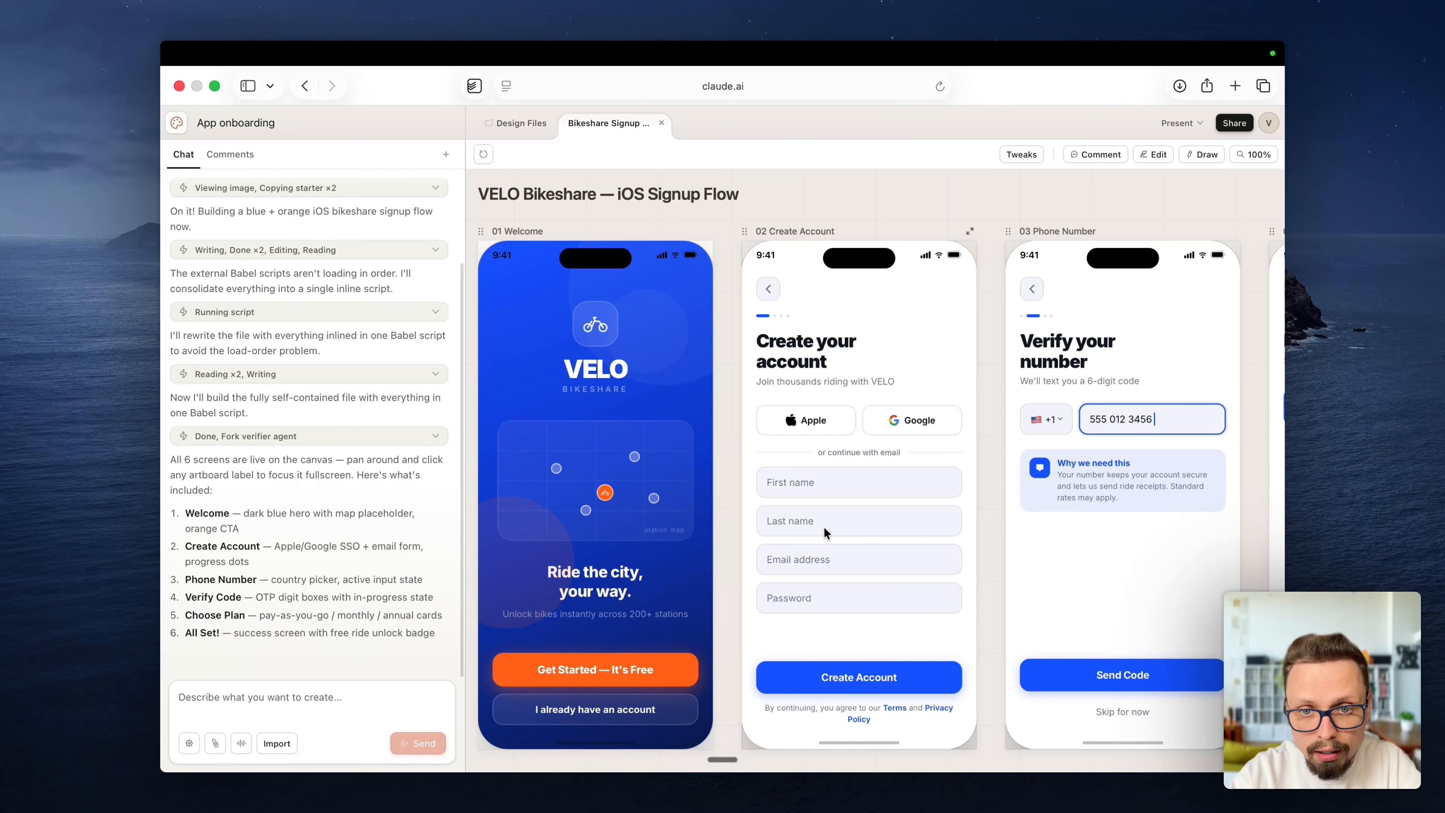
# Step: Examine the generated Verify Code, Choose Plan and All Set! screens in the remaining part of the signup flow
pyautogui.hscroll(5, 824, 527)
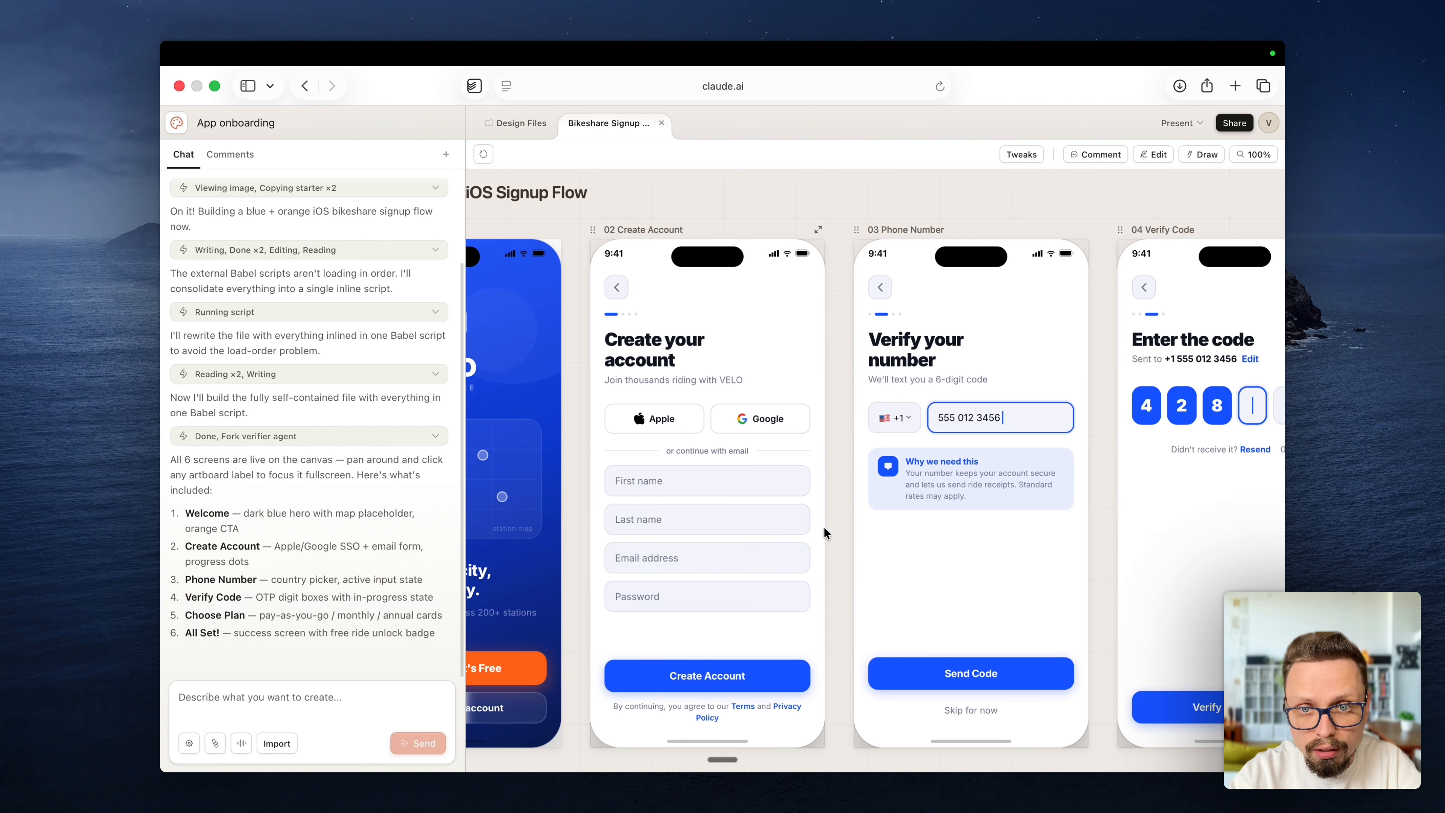
pyautogui.hscroll(10, 917, 515)
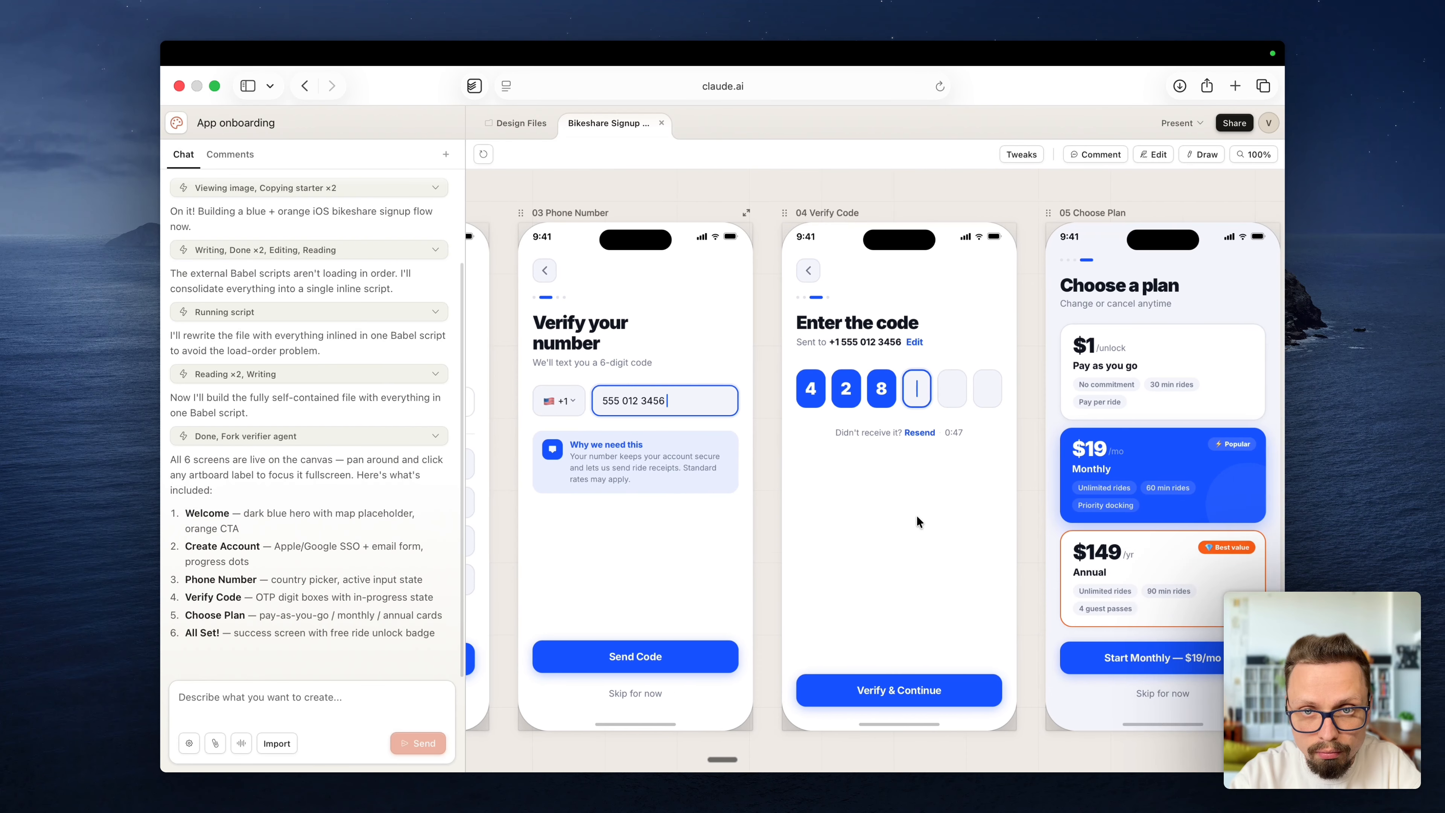
pyautogui.hscroll(11, 917, 515)
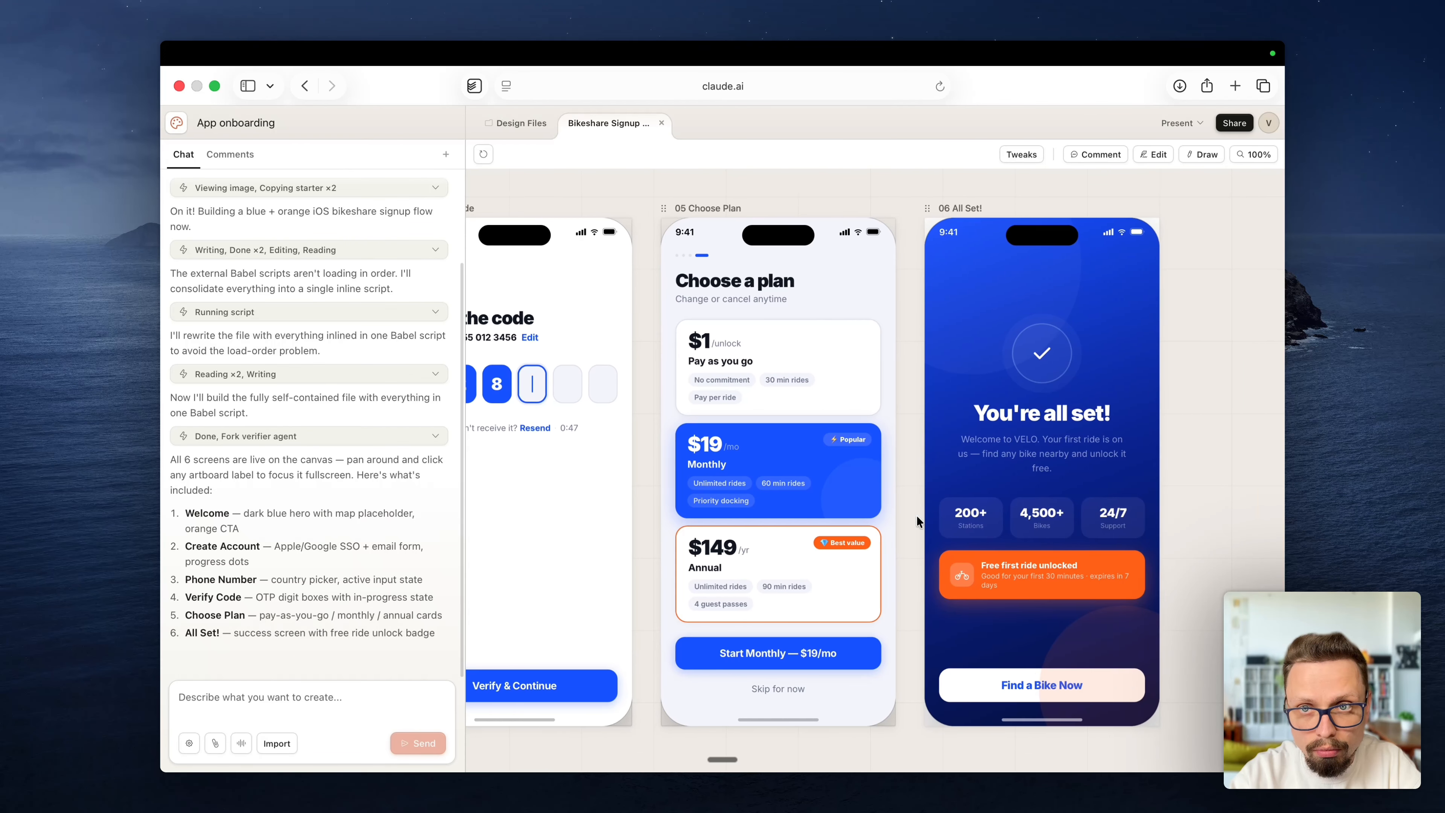
pyautogui.hscroll(4, 917, 515)
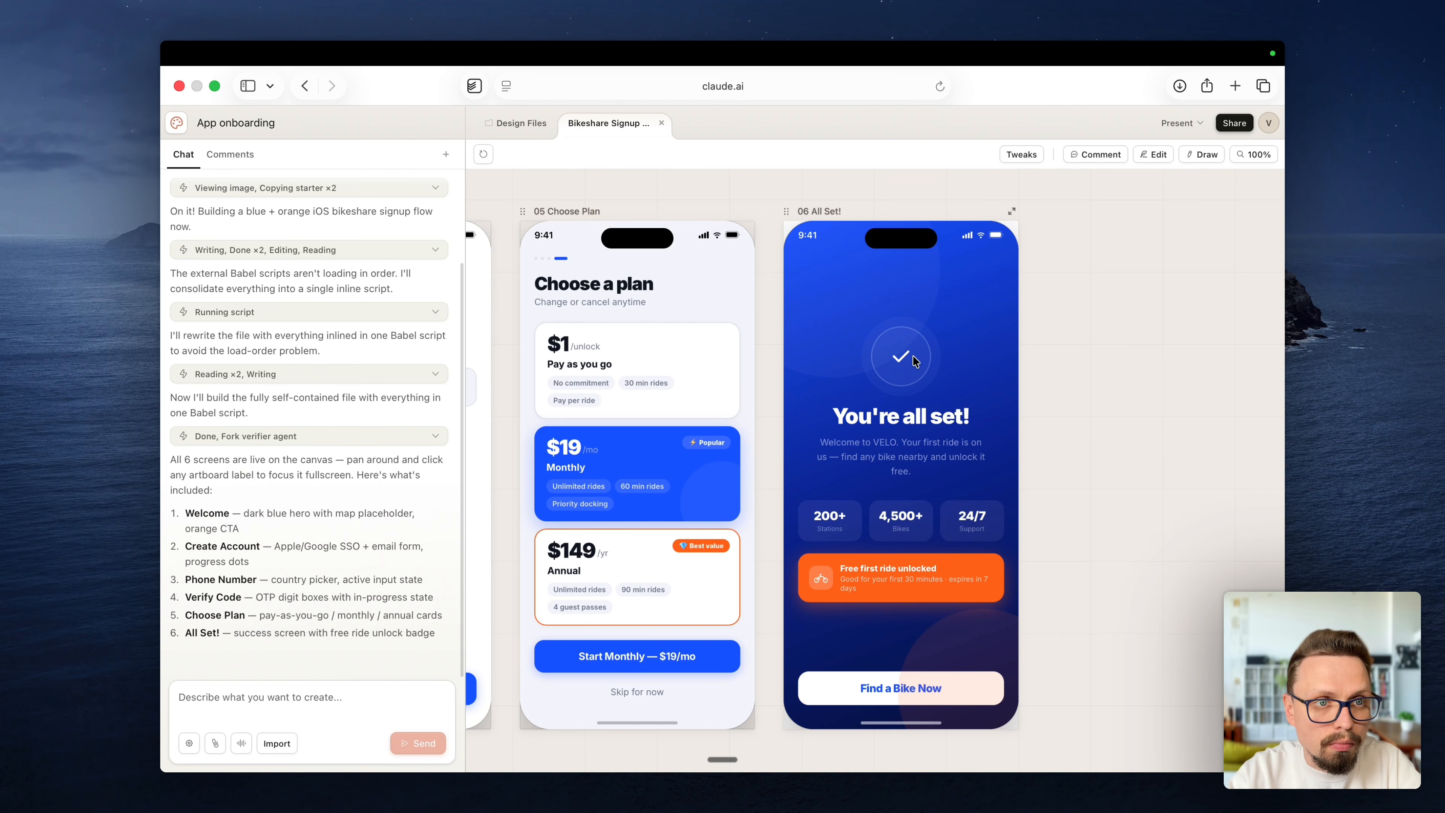
# Step: Enter Edit mode and inspect the properties of the All Set! screen's orange banner, checkmark, circle, content container, title label and grip icon
pyautogui.click(1157, 154)
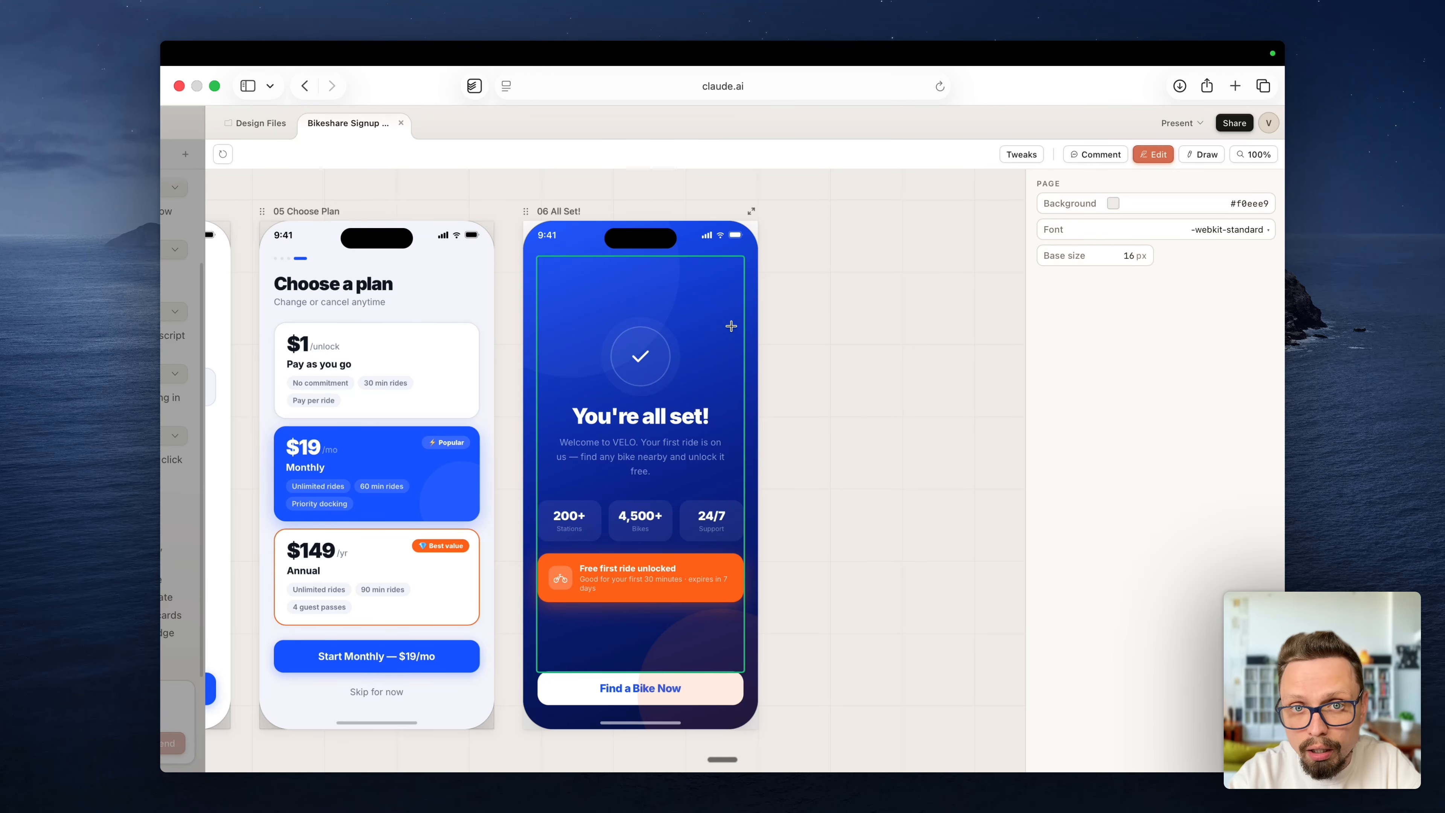
pyautogui.click(711, 559)
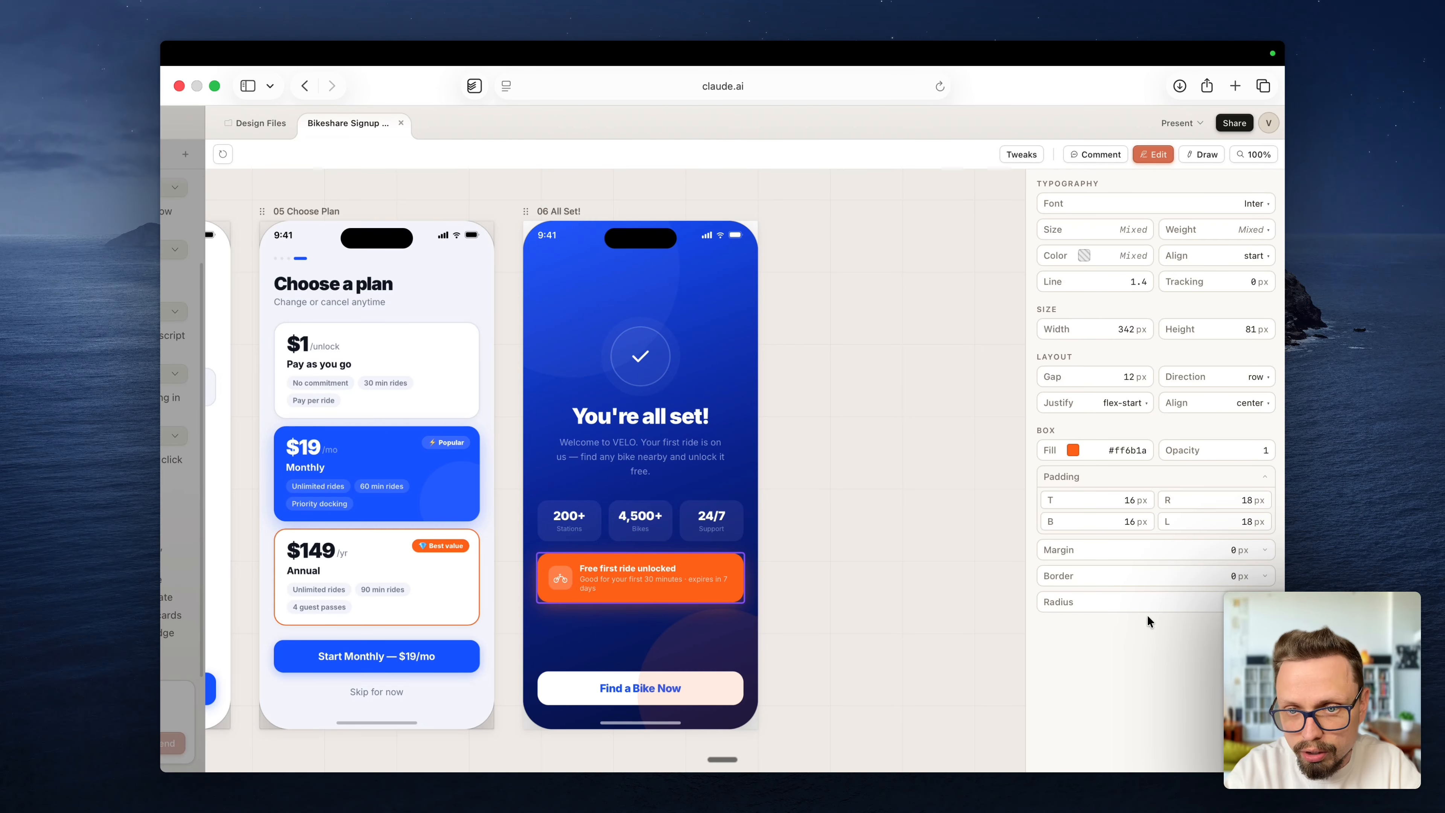
pyautogui.click(644, 350)
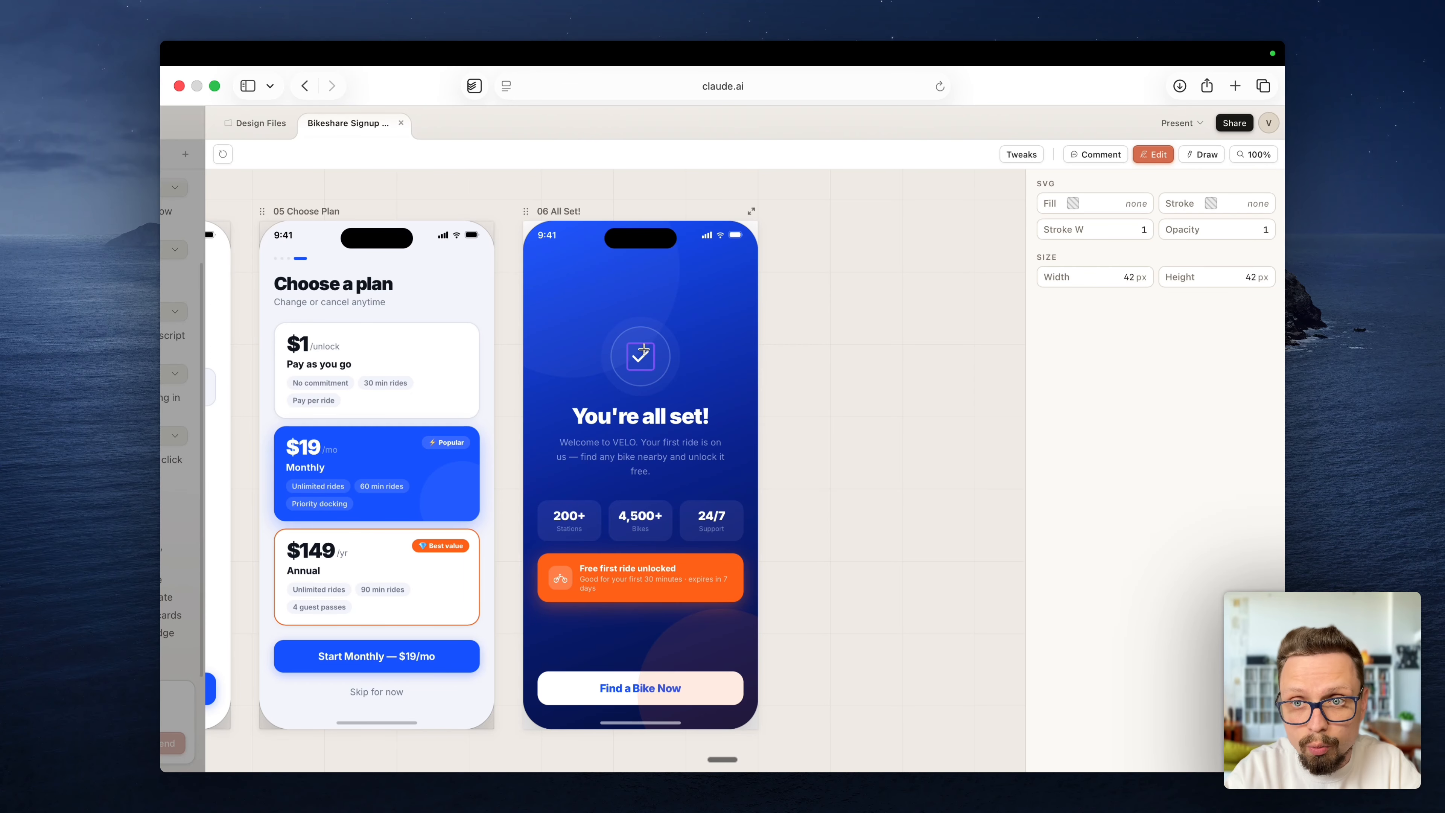
pyautogui.click(648, 325)
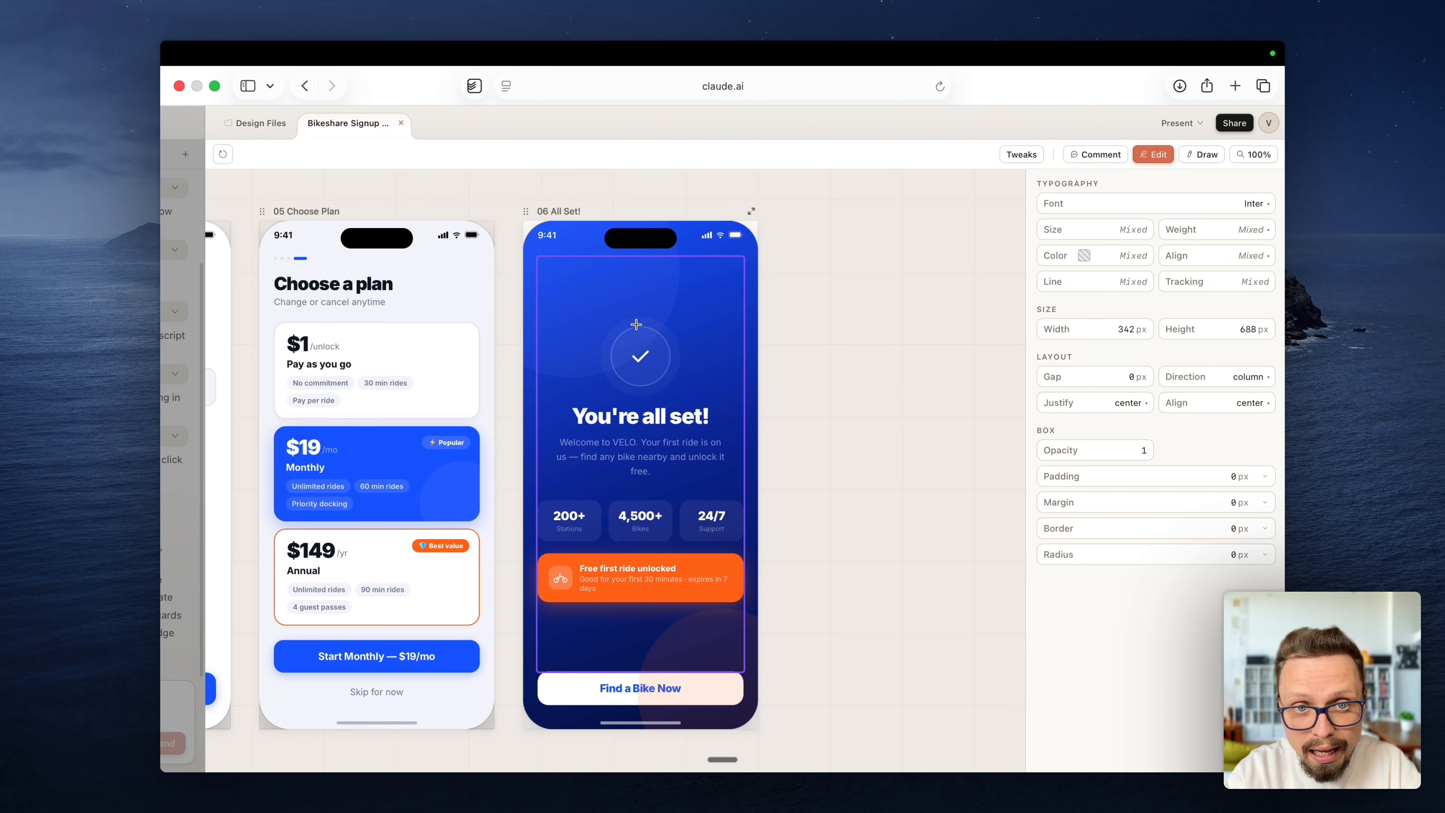
pyautogui.click(635, 329)
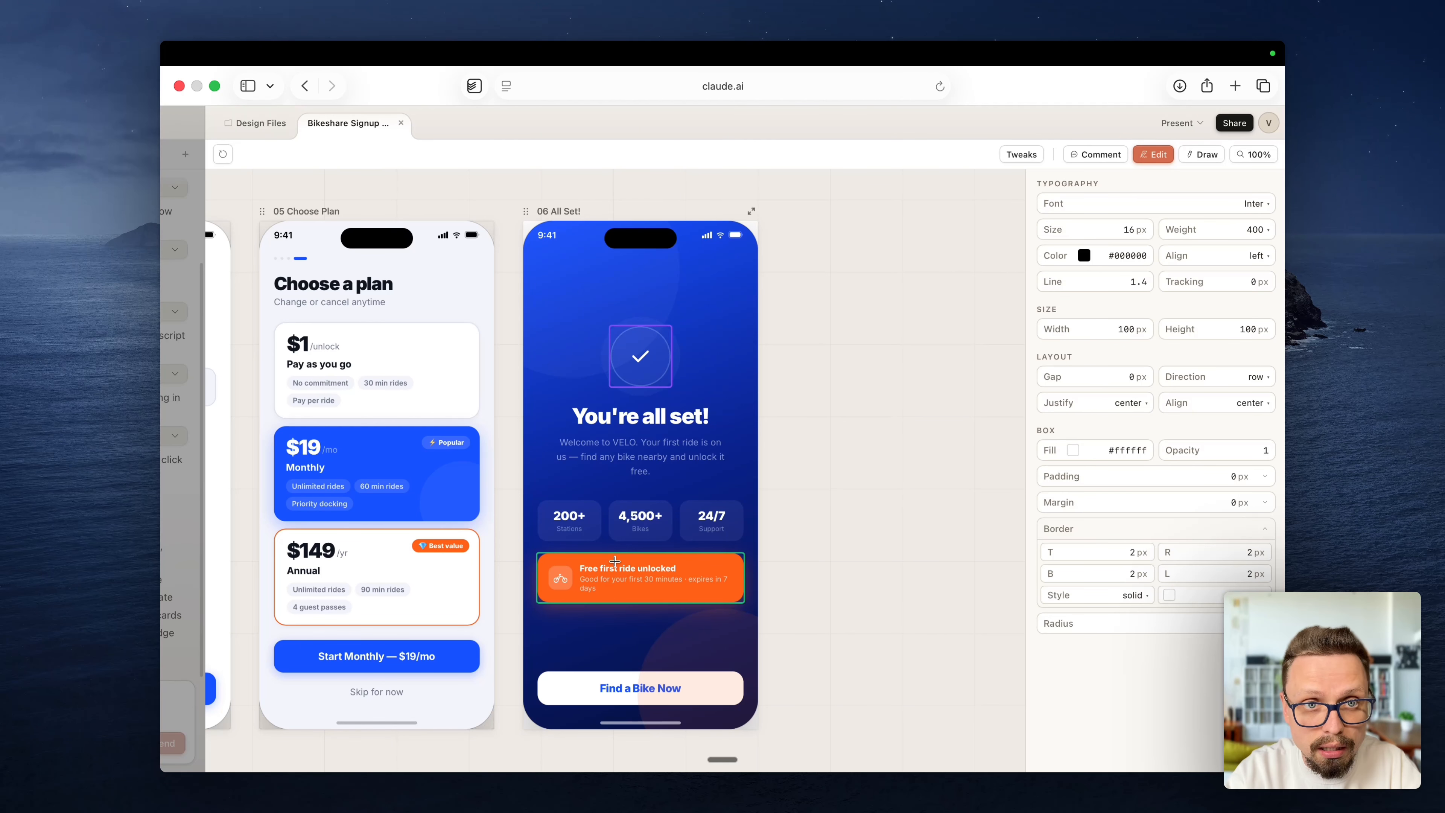
pyautogui.click(559, 210)
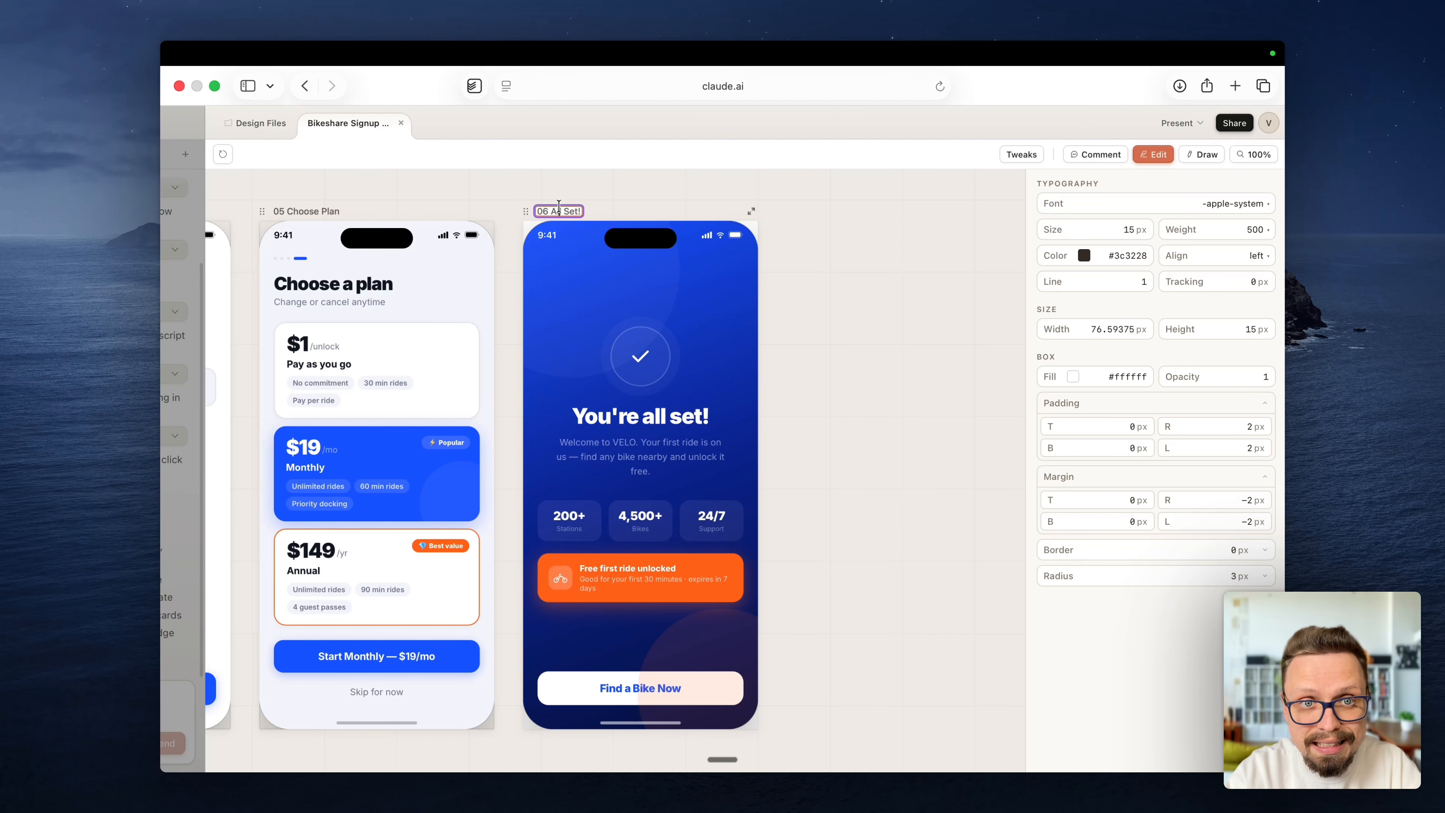
pyautogui.click(526, 211)
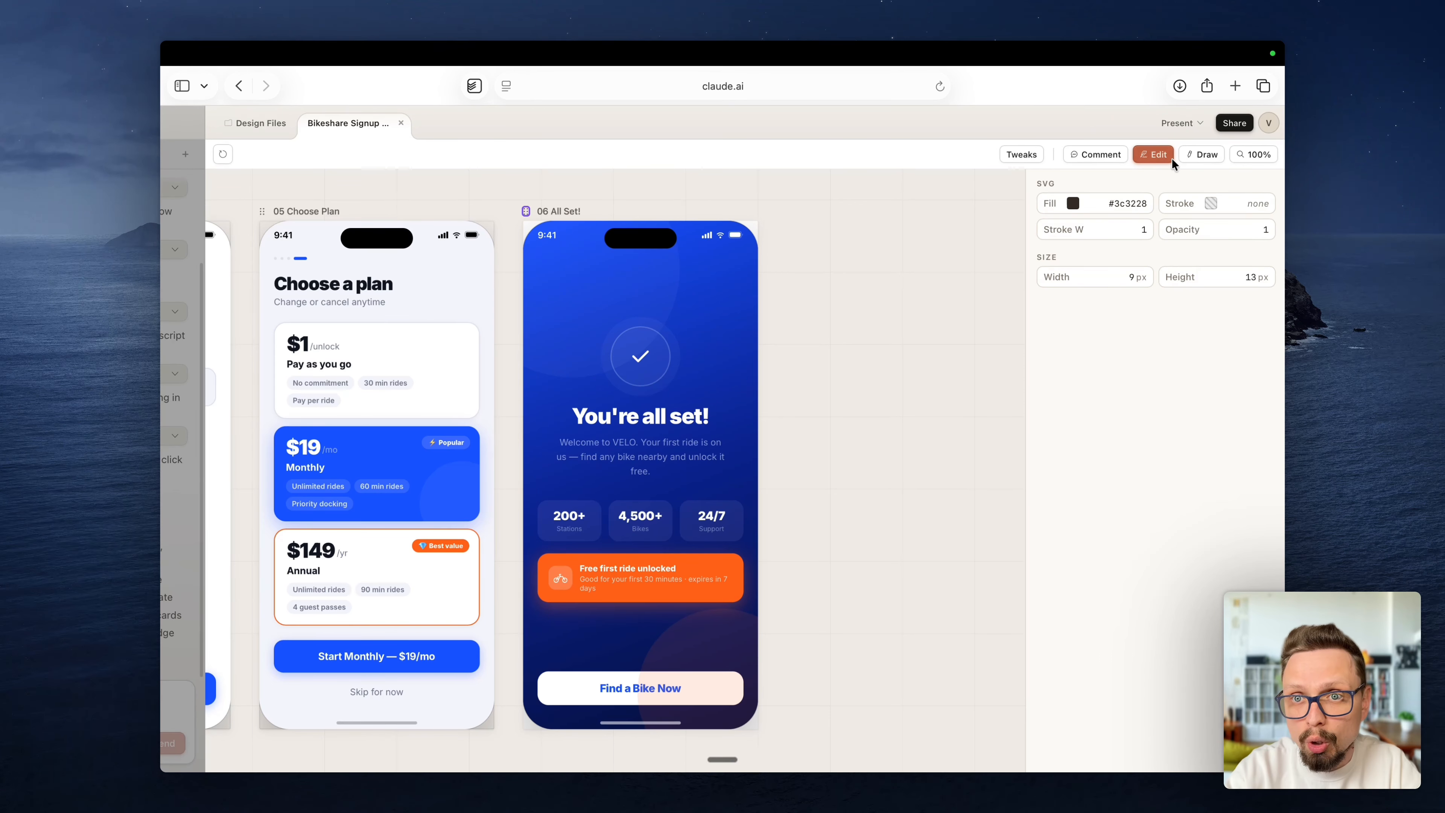
# Step: Switch to Comment mode, open a comment on the All Set! screen's content area to view its options, and dismiss it
pyautogui.click(1101, 157)
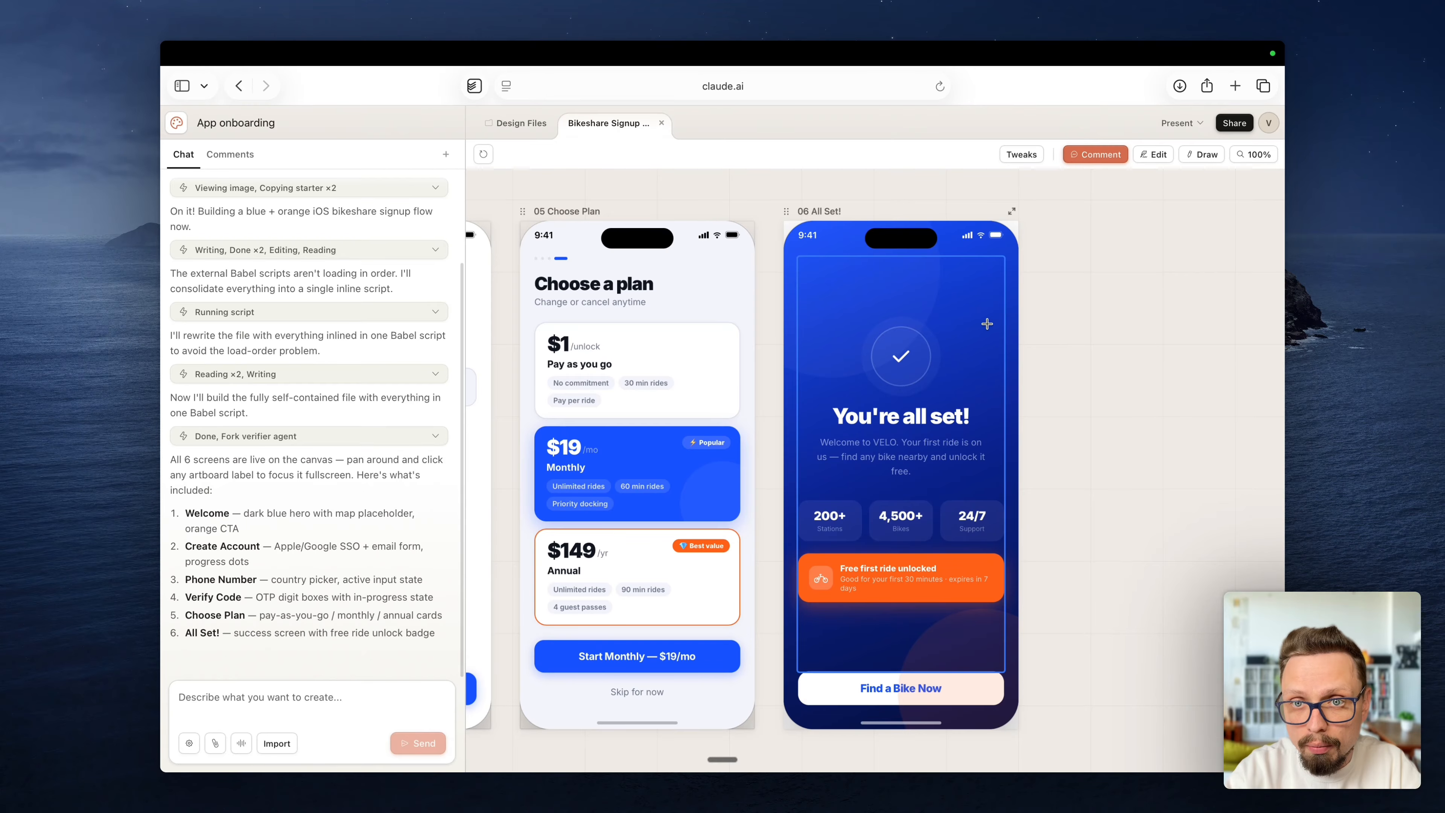
pyautogui.click(981, 310)
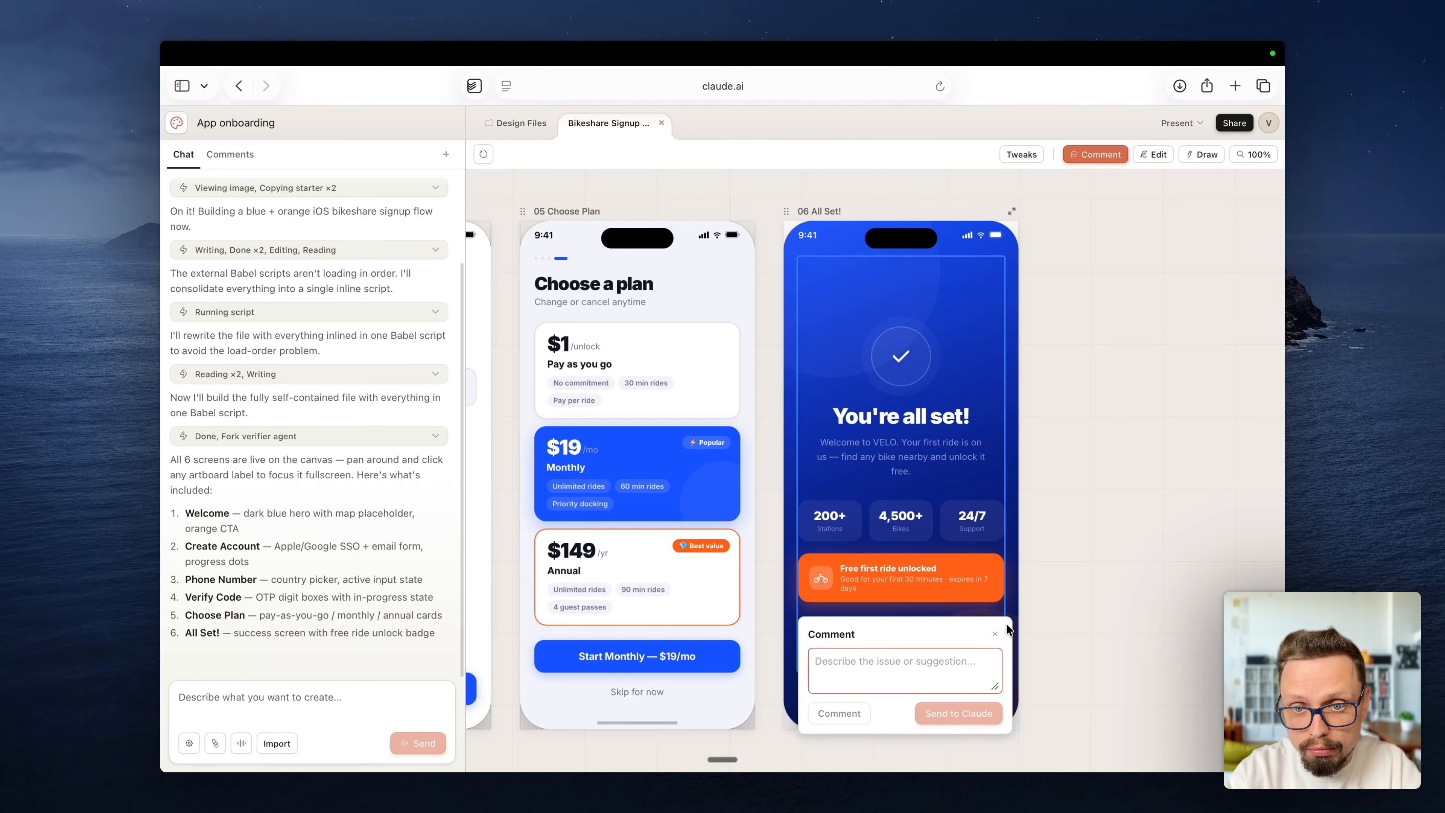
pyautogui.click(993, 635)
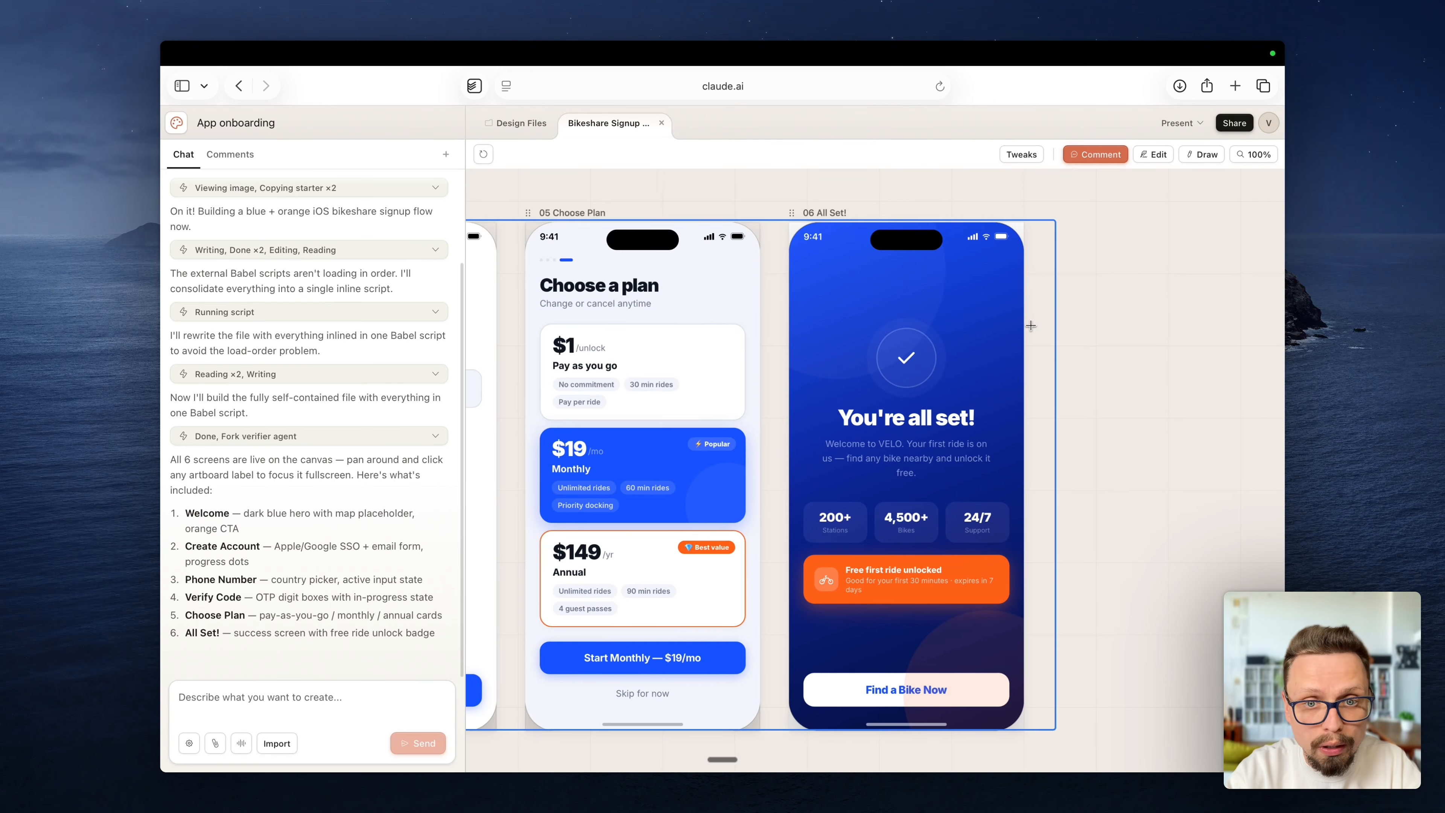
# Step: Review the sharing, duplication, export and Claude Code handoff options for the design, and close them
pyautogui.hscroll(-10, 1030, 325)
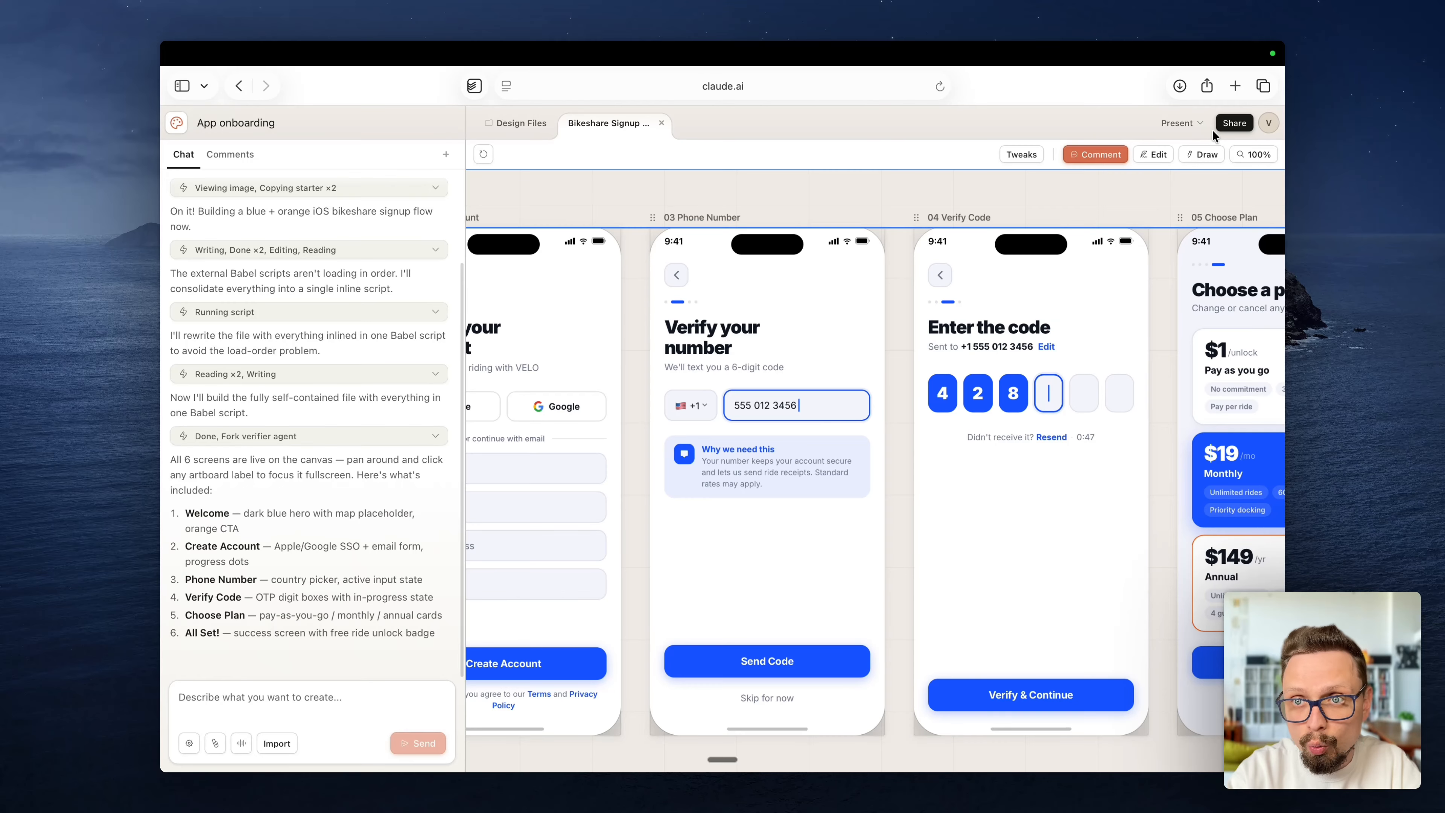
pyautogui.click(1233, 124)
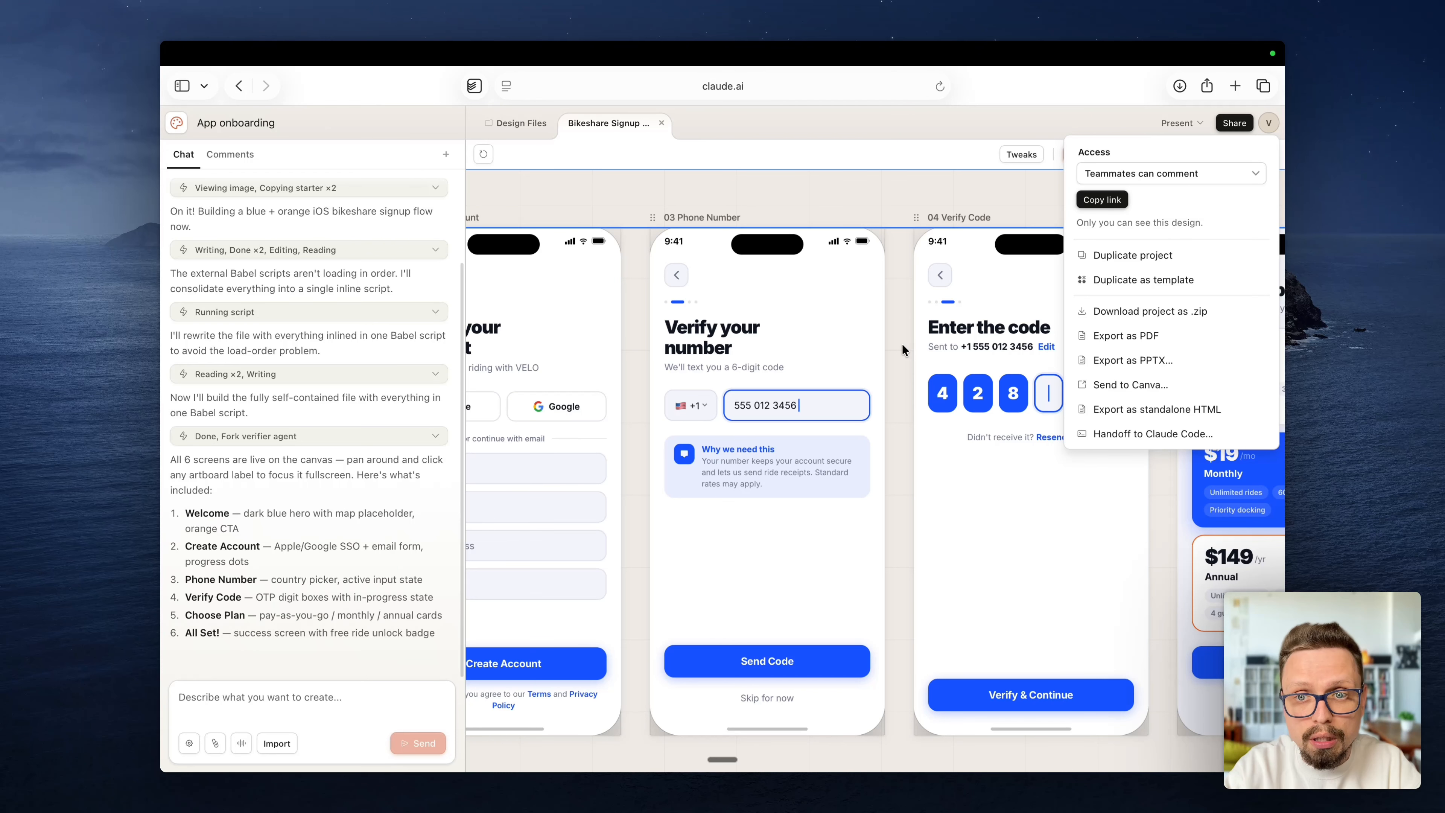
pyautogui.click(909, 364)
# Step: Examine the signup flow's screens on the canvas again, from Welcome through Choose Plan
pyautogui.hscroll(-2, 825, 354)
pyautogui.hscroll(-2, 825, 354)
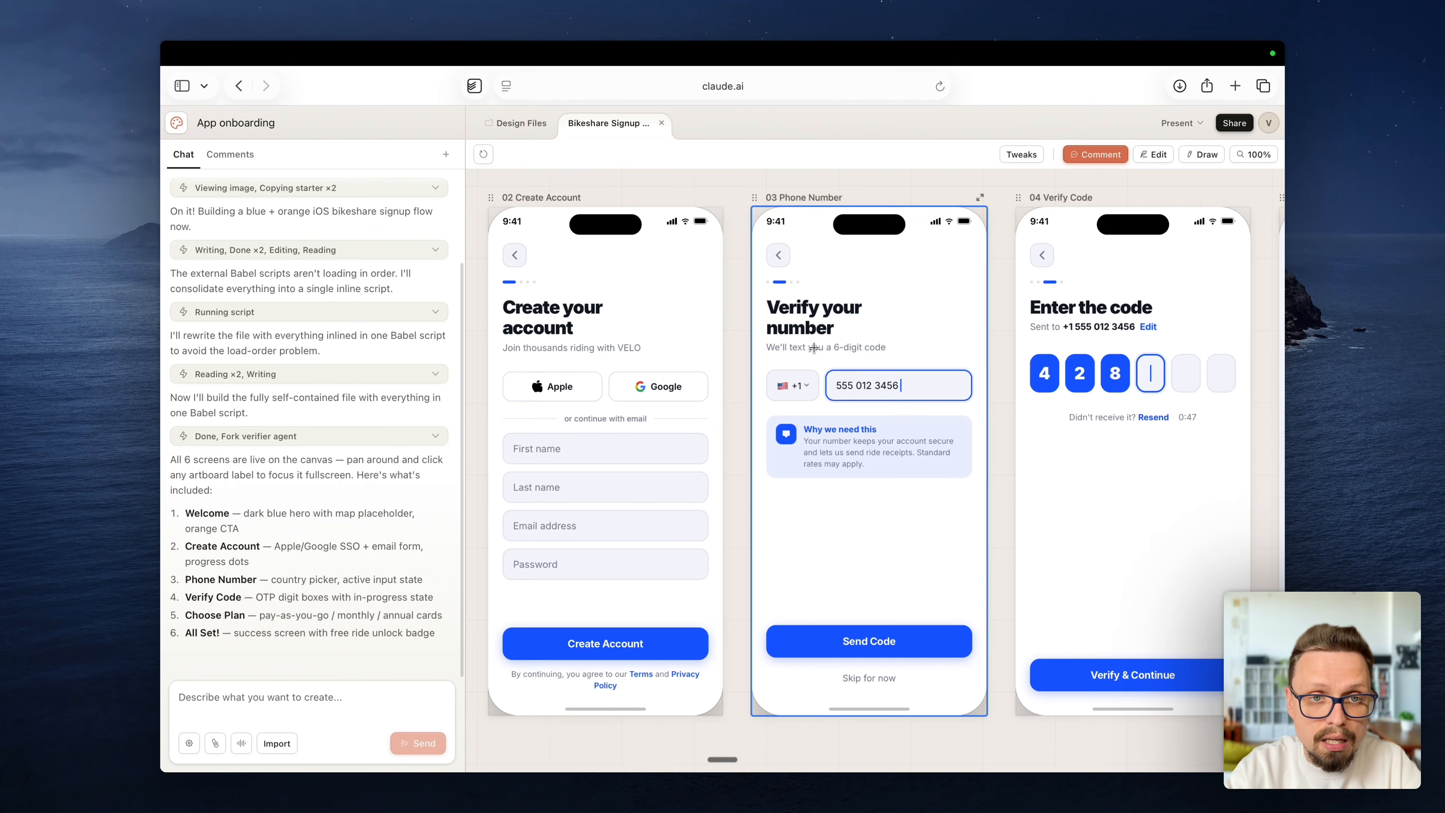
pyautogui.scroll(5, 785, 342)
pyautogui.scroll(-3, 751, 323)
pyautogui.hscroll(-4, 750, 323)
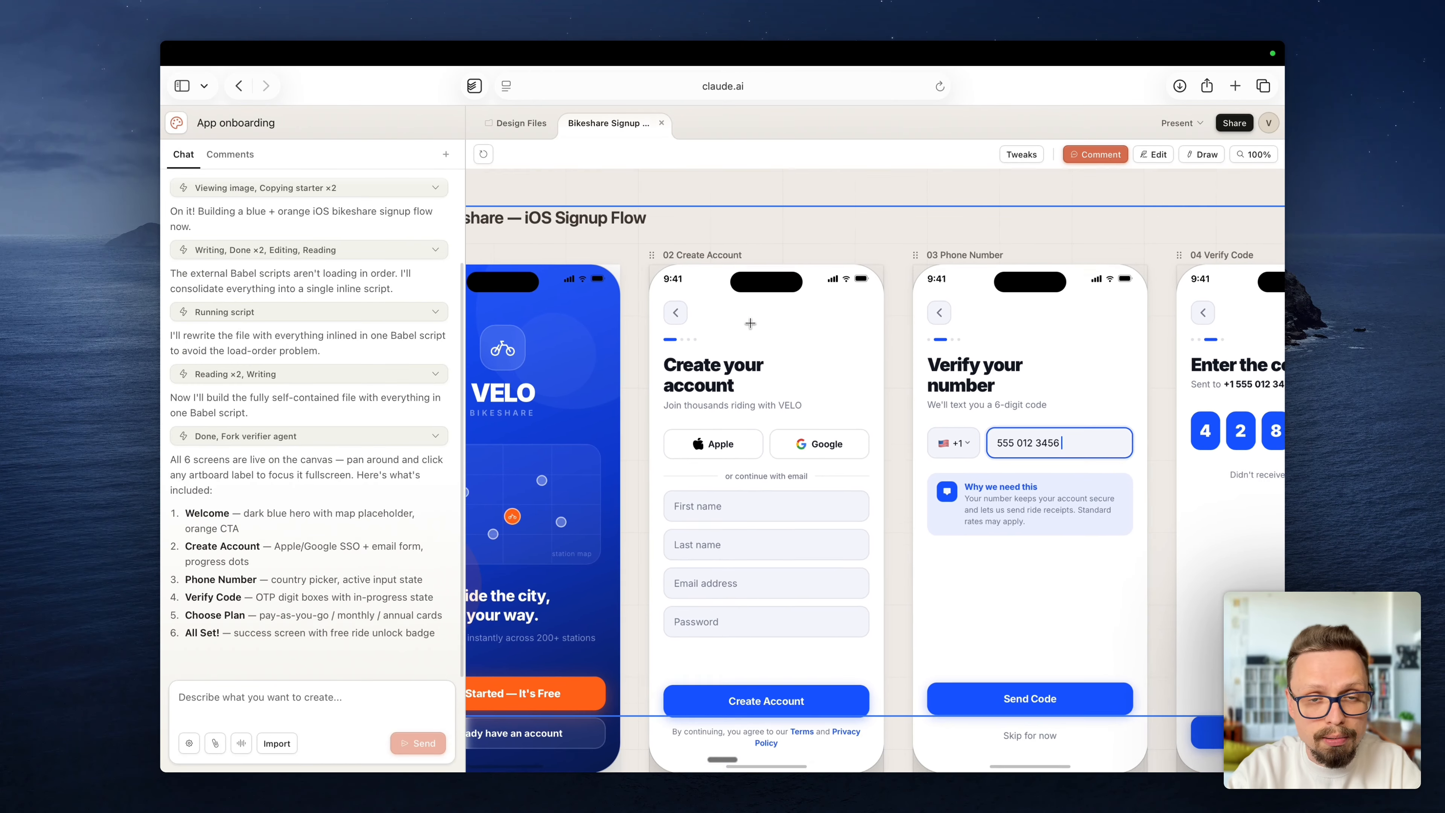
pyautogui.hscroll(-2, 750, 323)
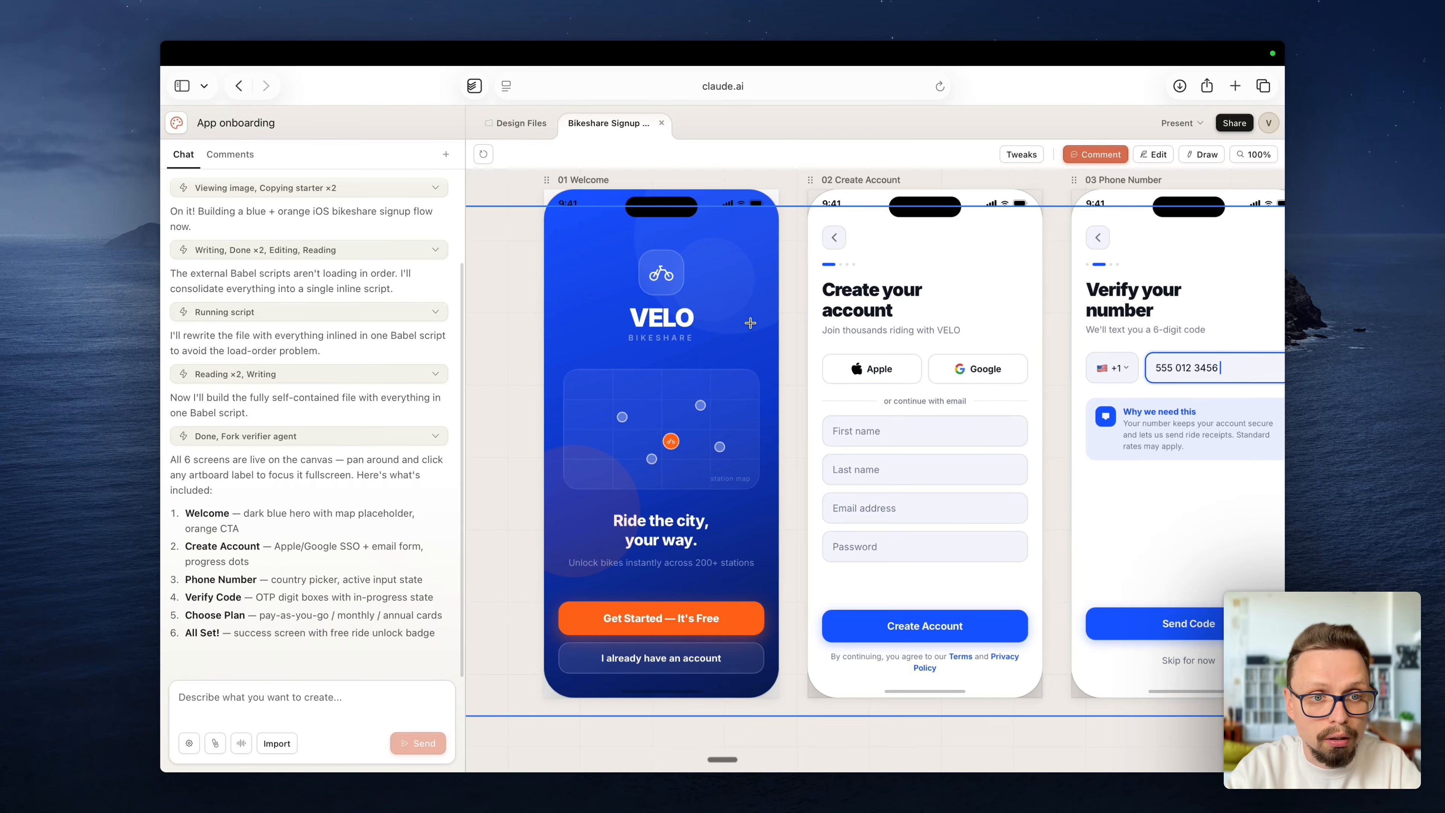
pyautogui.scroll(3, 750, 323)
pyautogui.scroll(-4, 750, 334)
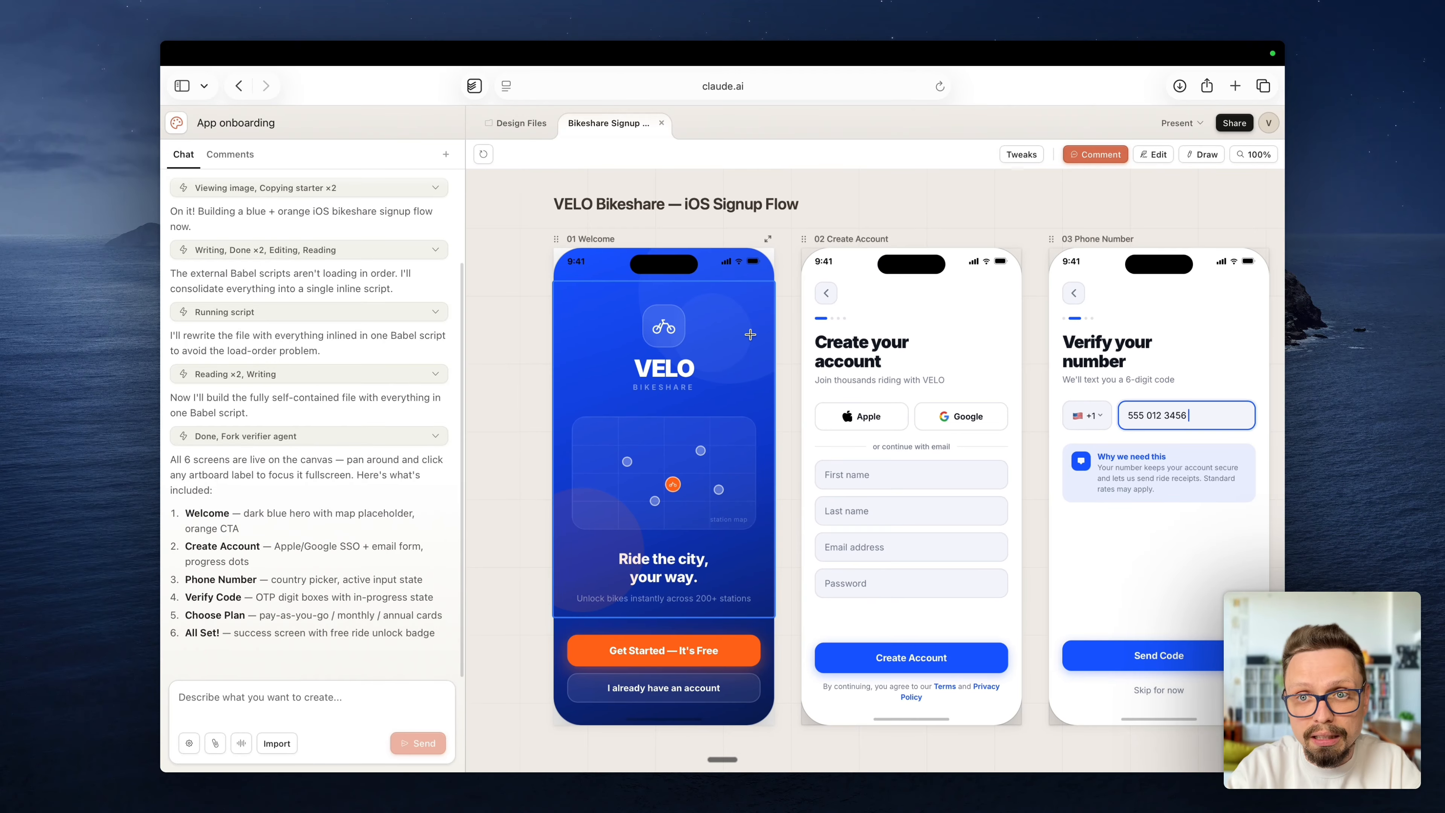
pyautogui.hscroll(2, 750, 334)
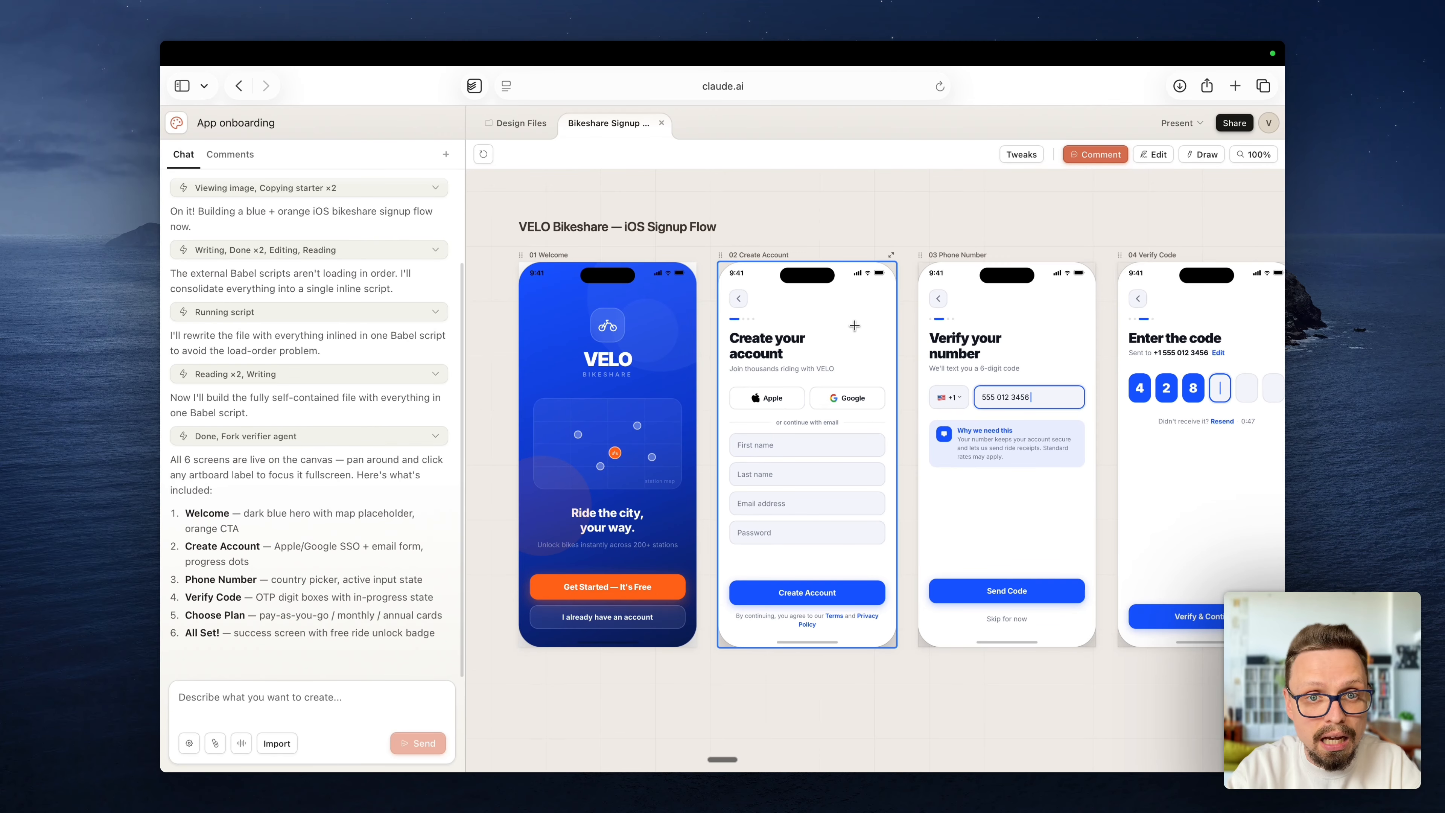
pyautogui.hscroll(5, 797, 325)
pyautogui.scroll(-1, 797, 324)
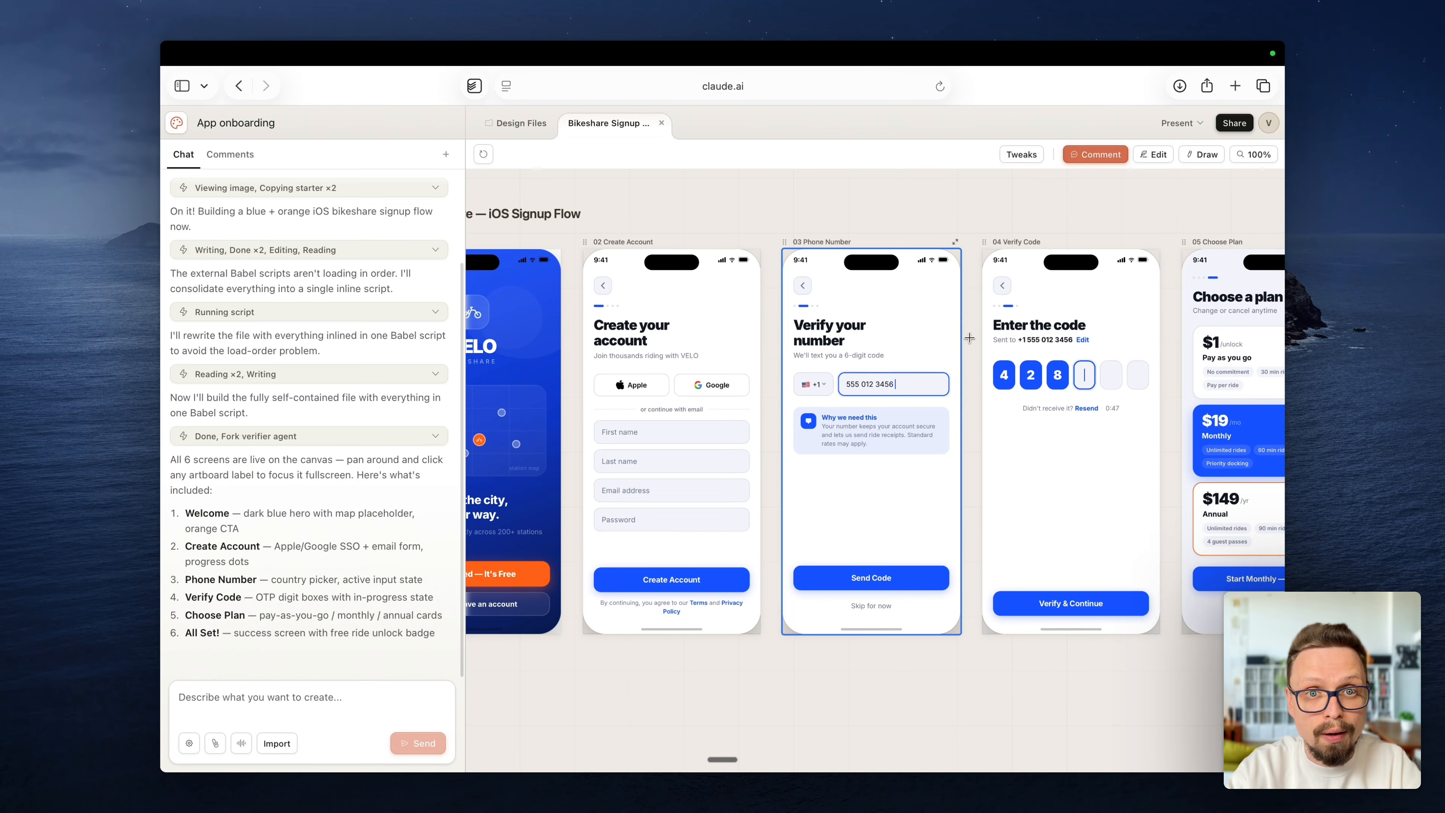
# Step: View the Tweaks request form for adding sliders or options, and cancel it without sending a request
pyautogui.click(1019, 155)
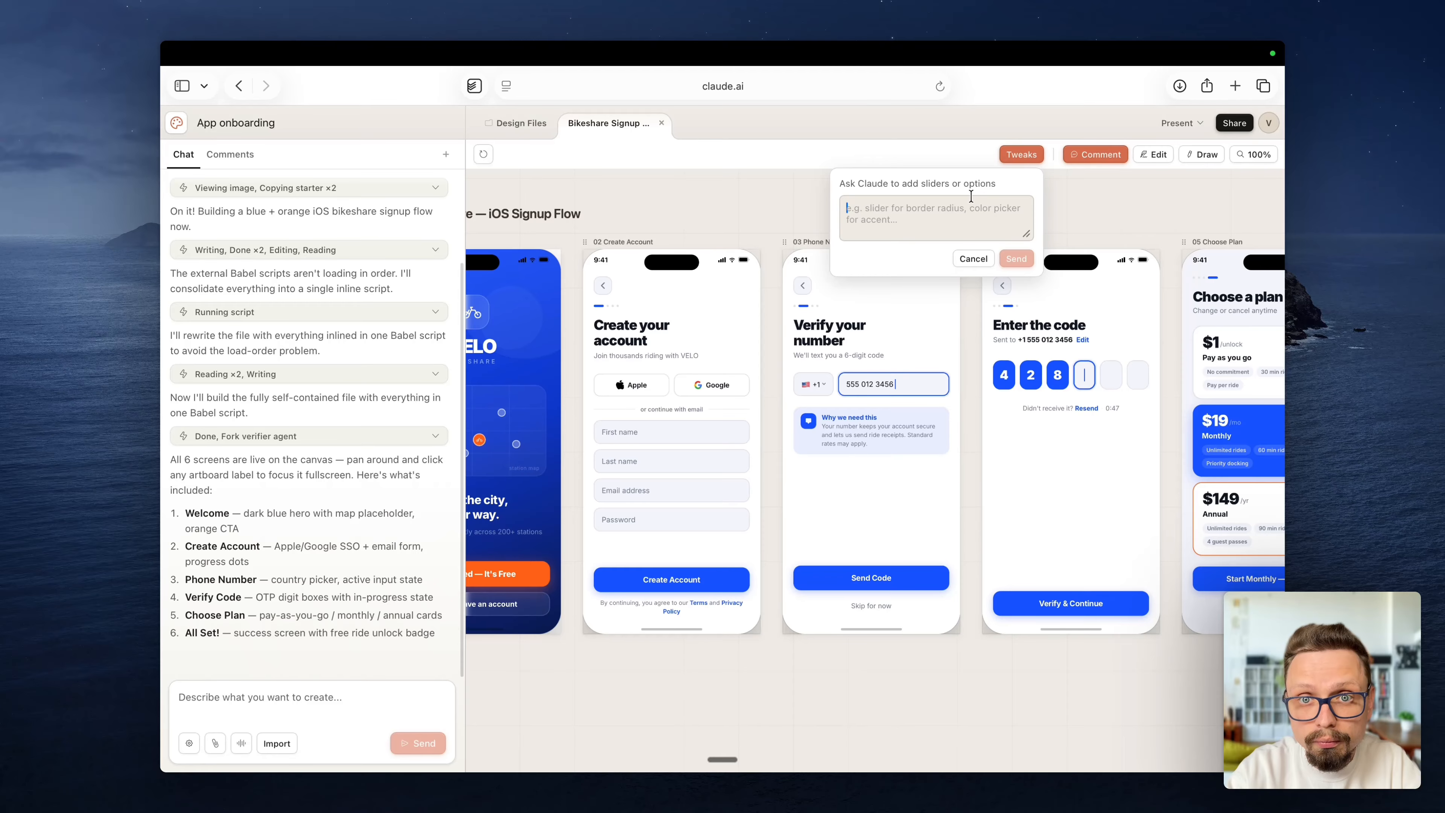
pyautogui.click(970, 260)
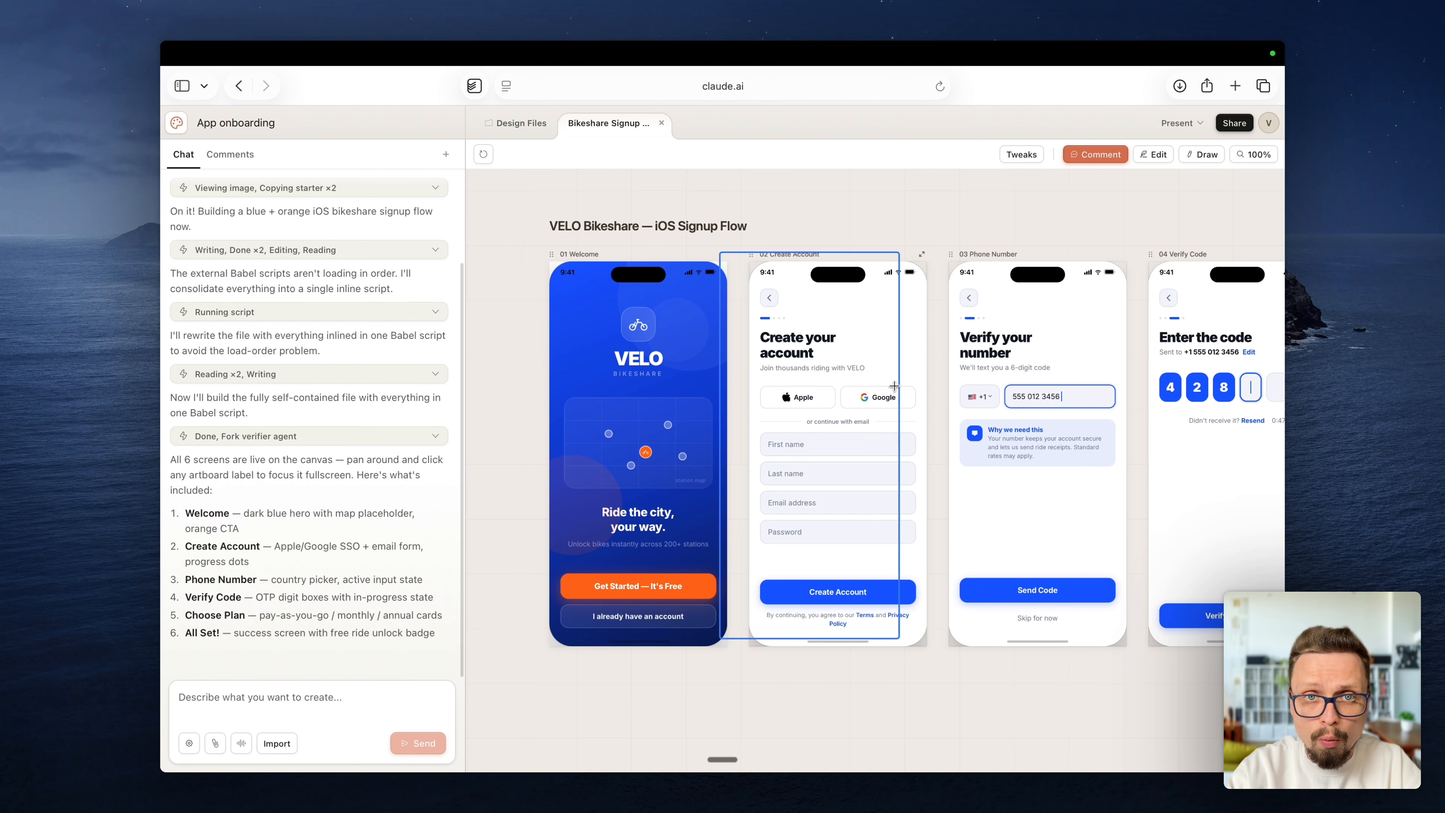
pyautogui.hscroll(3, 894, 386)
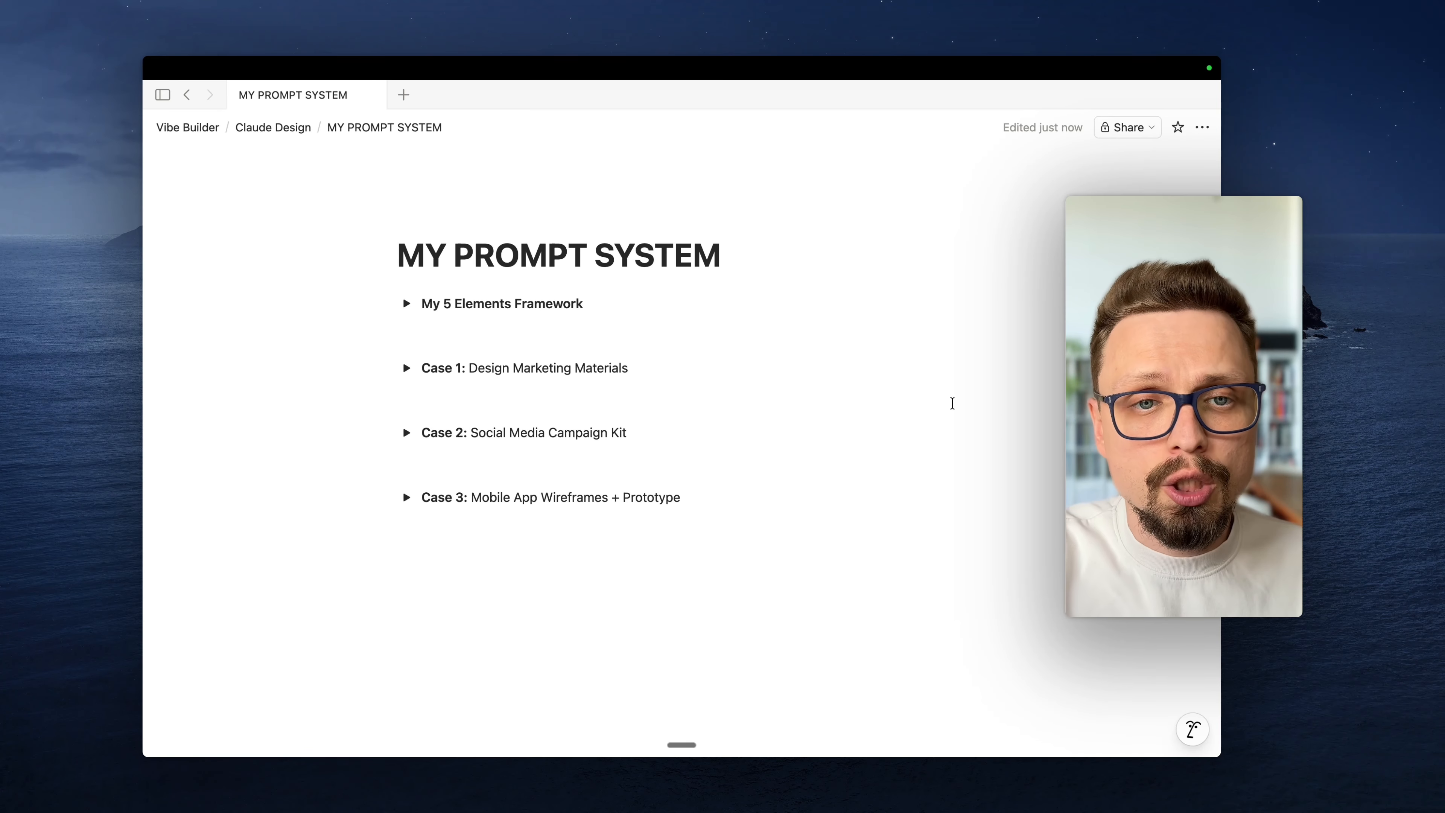
# Step: Expand My 5 Elements Framework on the MY PROMPT SYSTEM page and read its elements, selecting the Context block
pyautogui.click(406, 304)
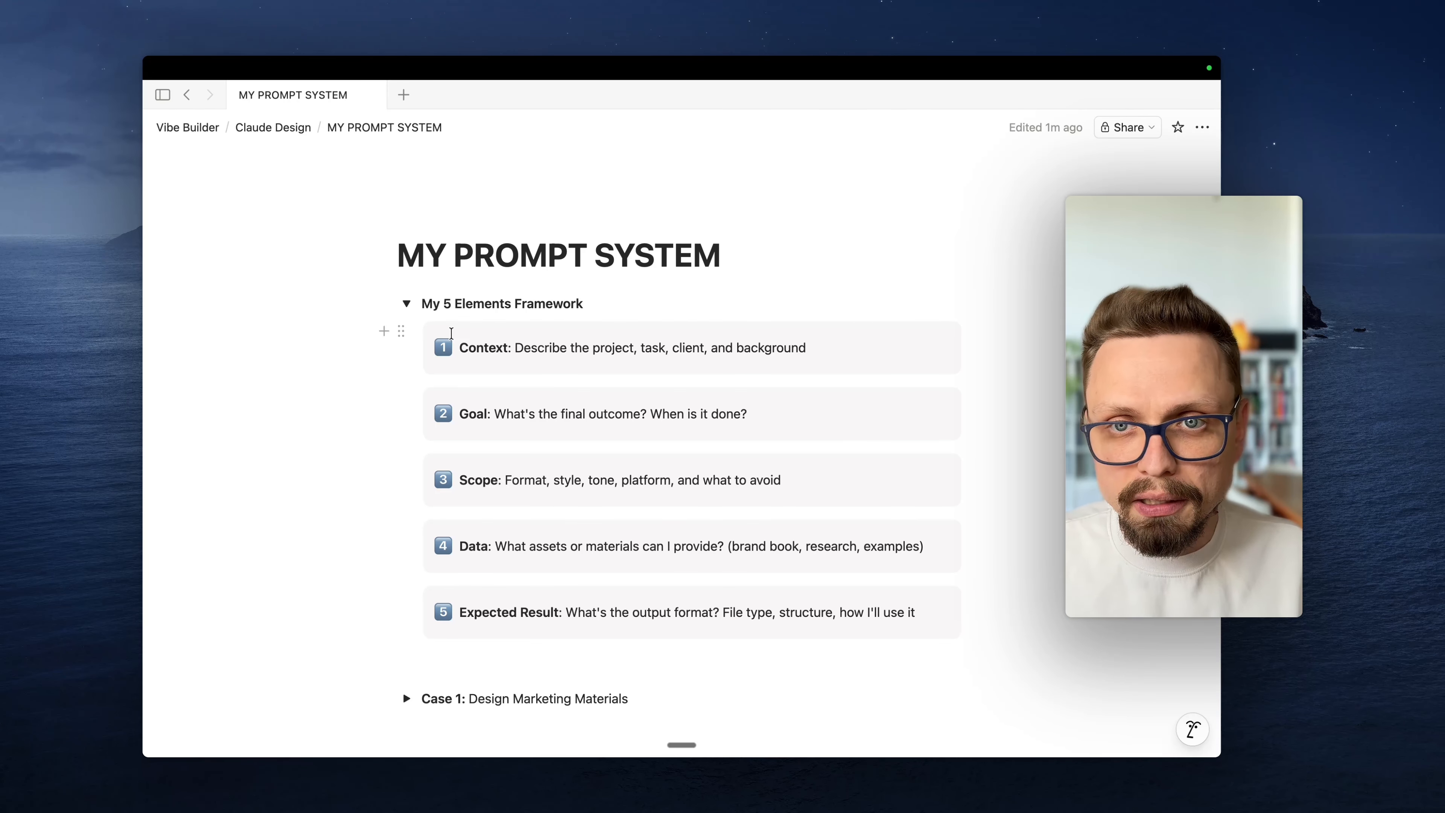
pyautogui.click(451, 333)
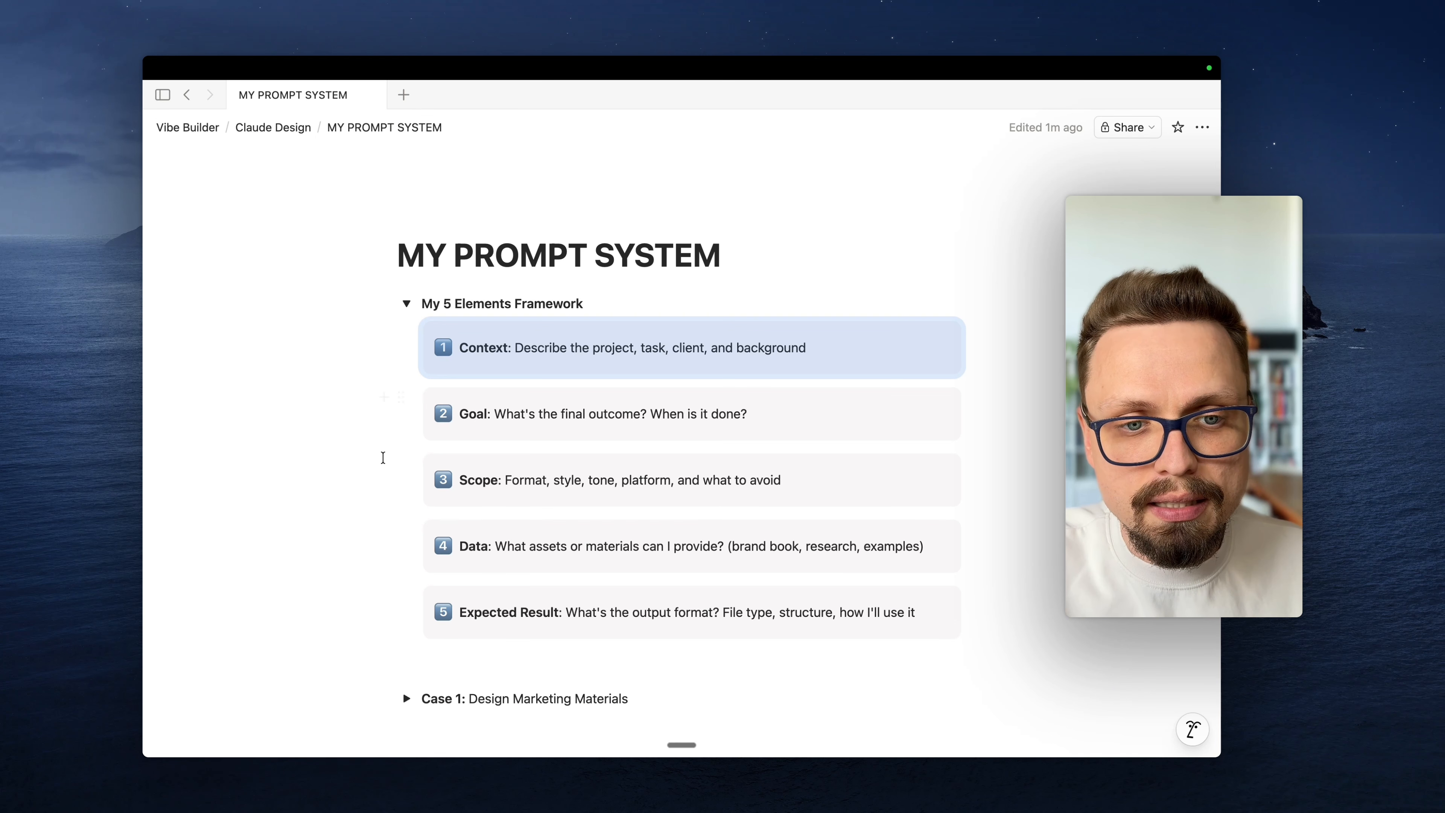
pyautogui.scroll(-1, 385, 473)
pyautogui.scroll(-5, 385, 474)
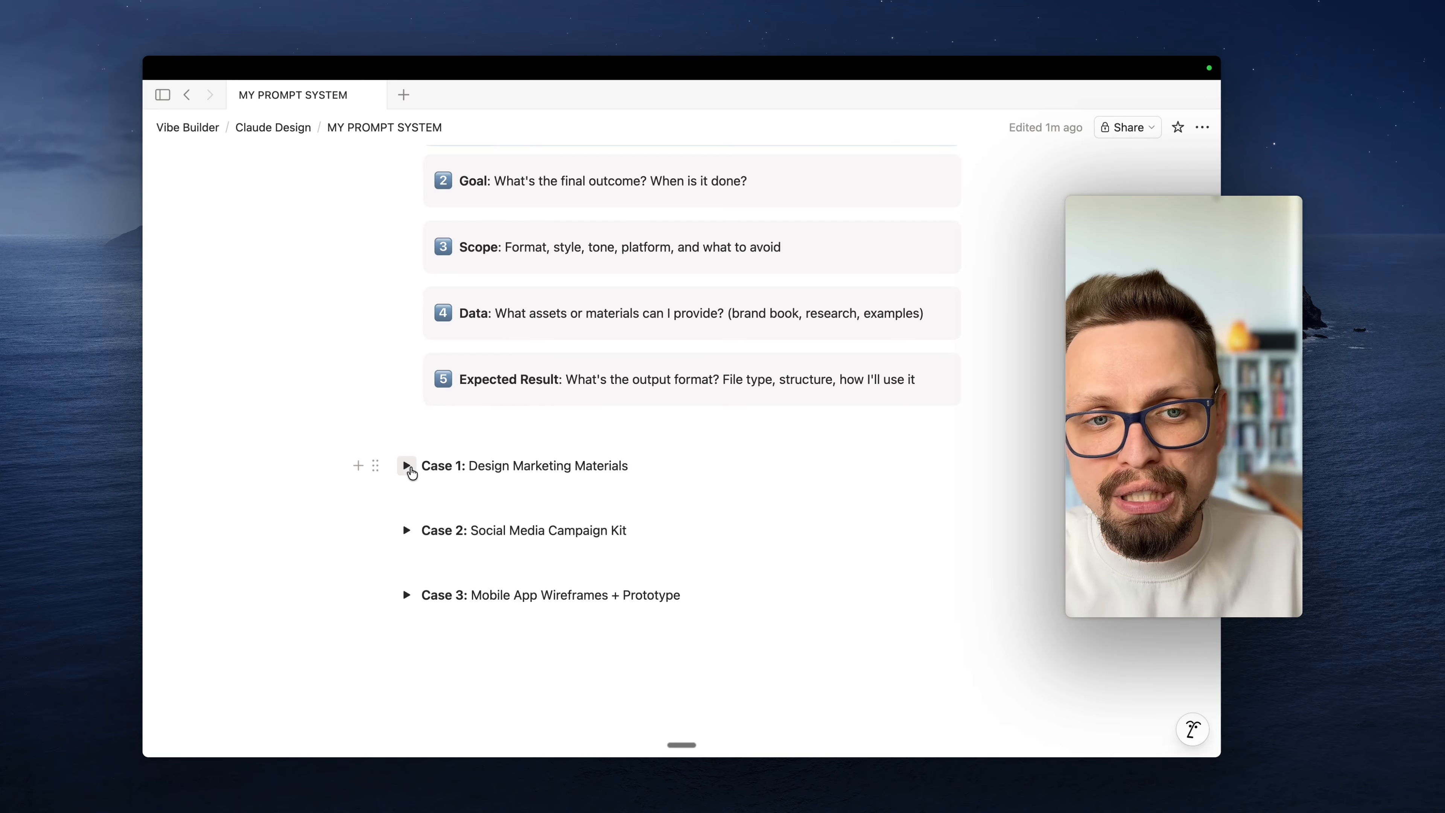
# Step: Expand Case 1: Design Marketing Materials and its prompt, and highlight the whole prompt from Context to Expected Result for reading
pyautogui.click(406, 466)
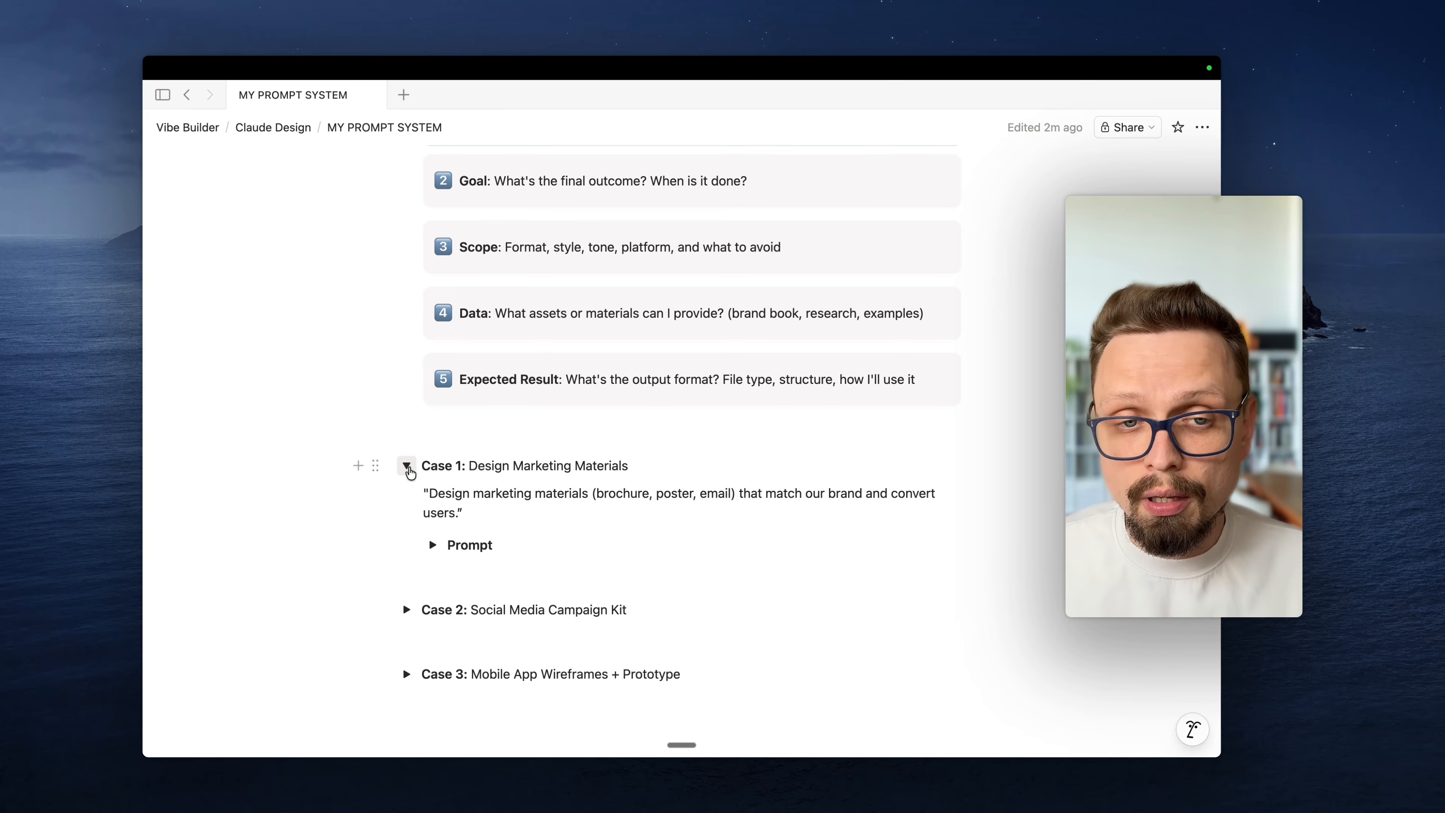
pyautogui.click(434, 547)
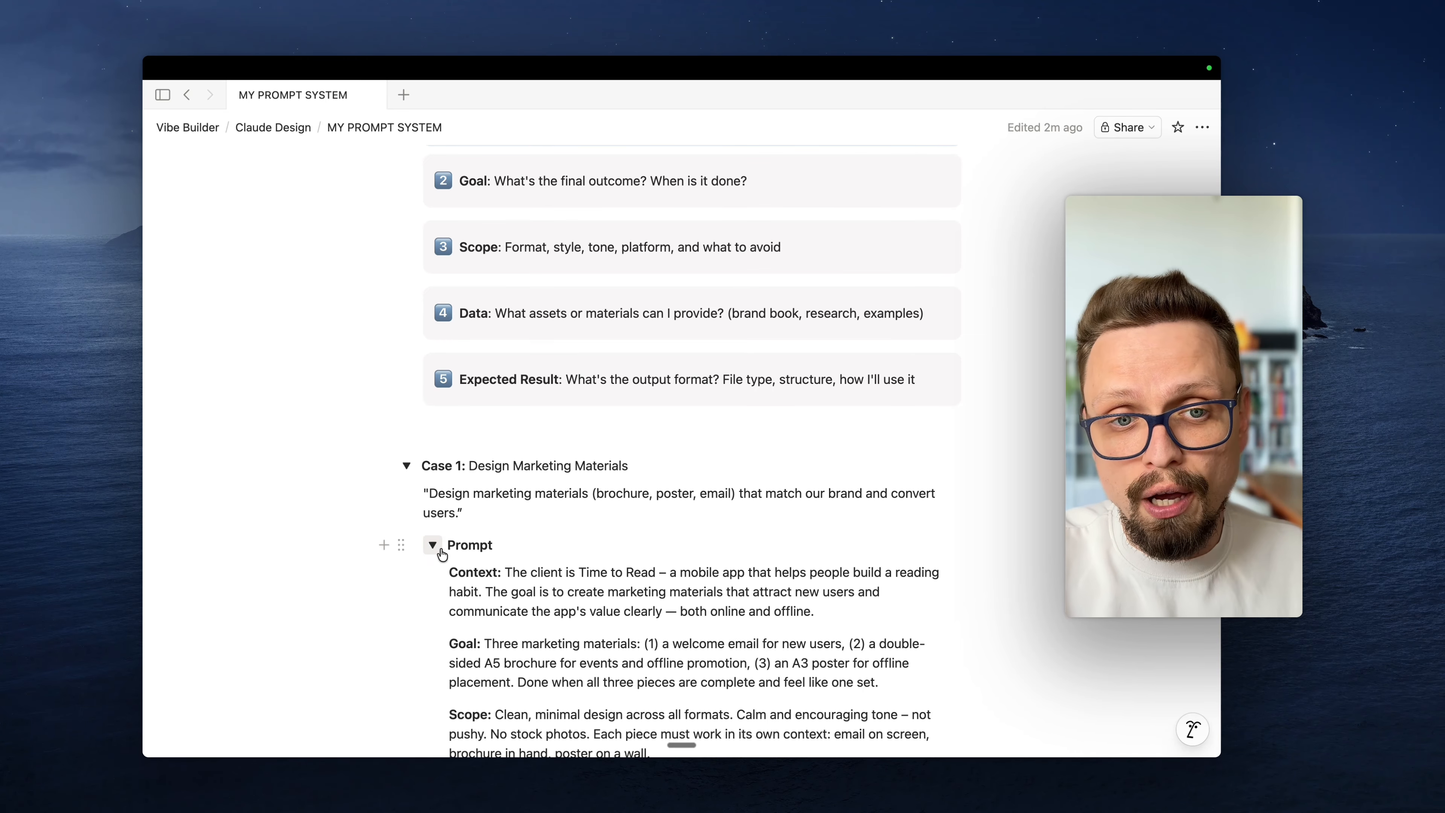
pyautogui.scroll(-2, 443, 553)
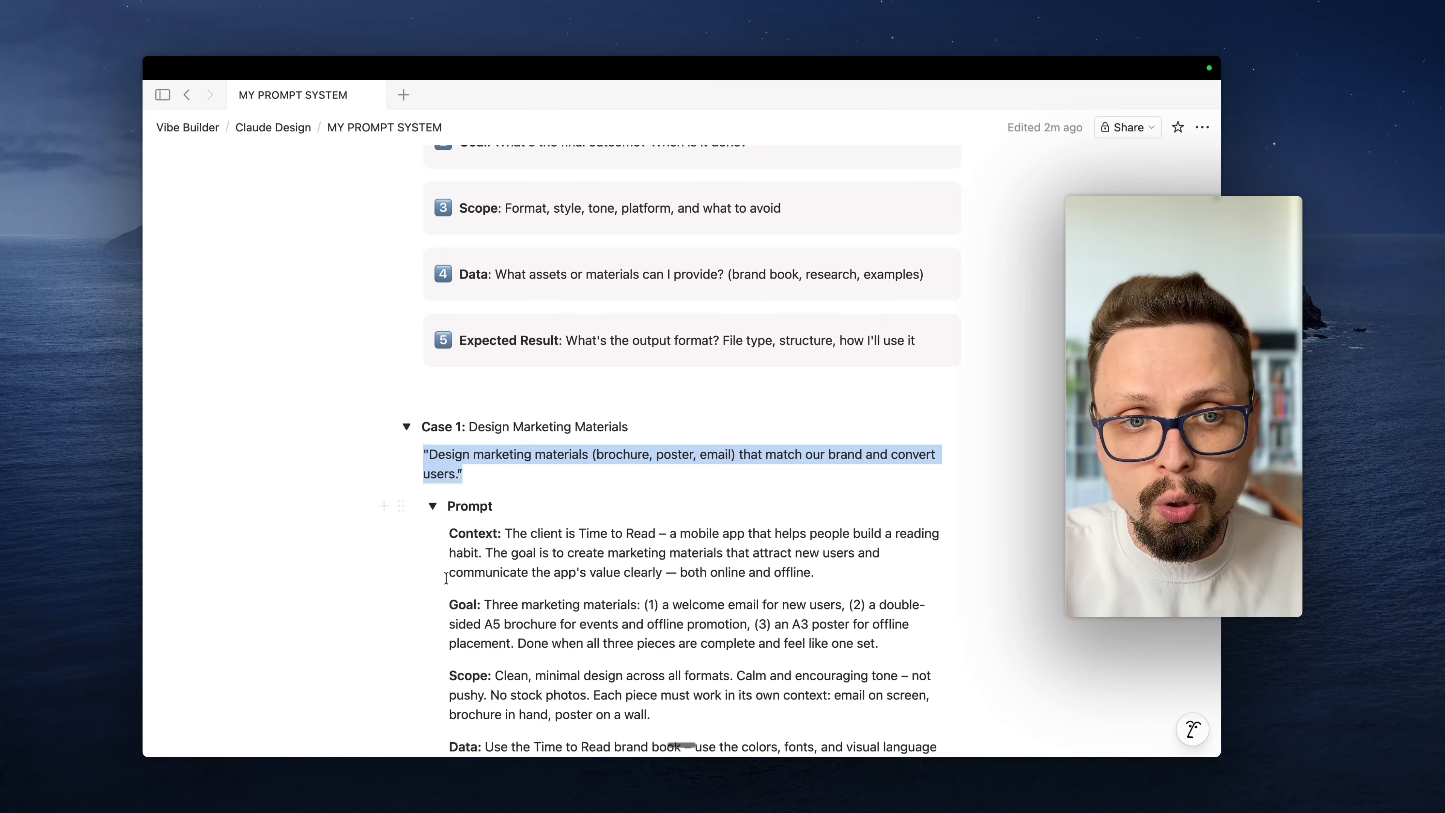
pyautogui.moveTo(421, 501); pyautogui.dragTo(436, 611)
pyautogui.scroll(-3, 437, 612)
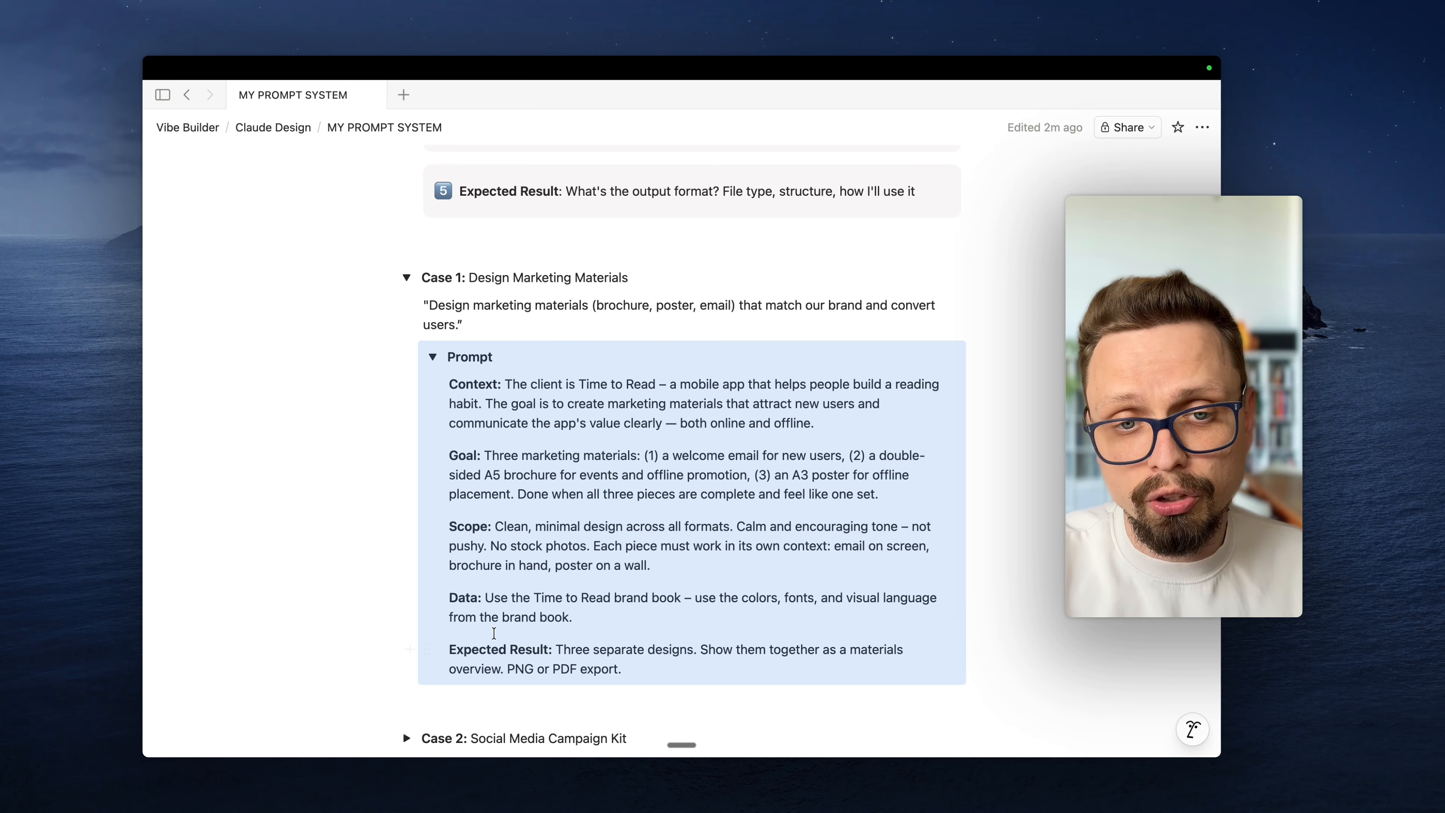
pyautogui.scroll(-2, 493, 631)
pyautogui.scroll(-2, 494, 632)
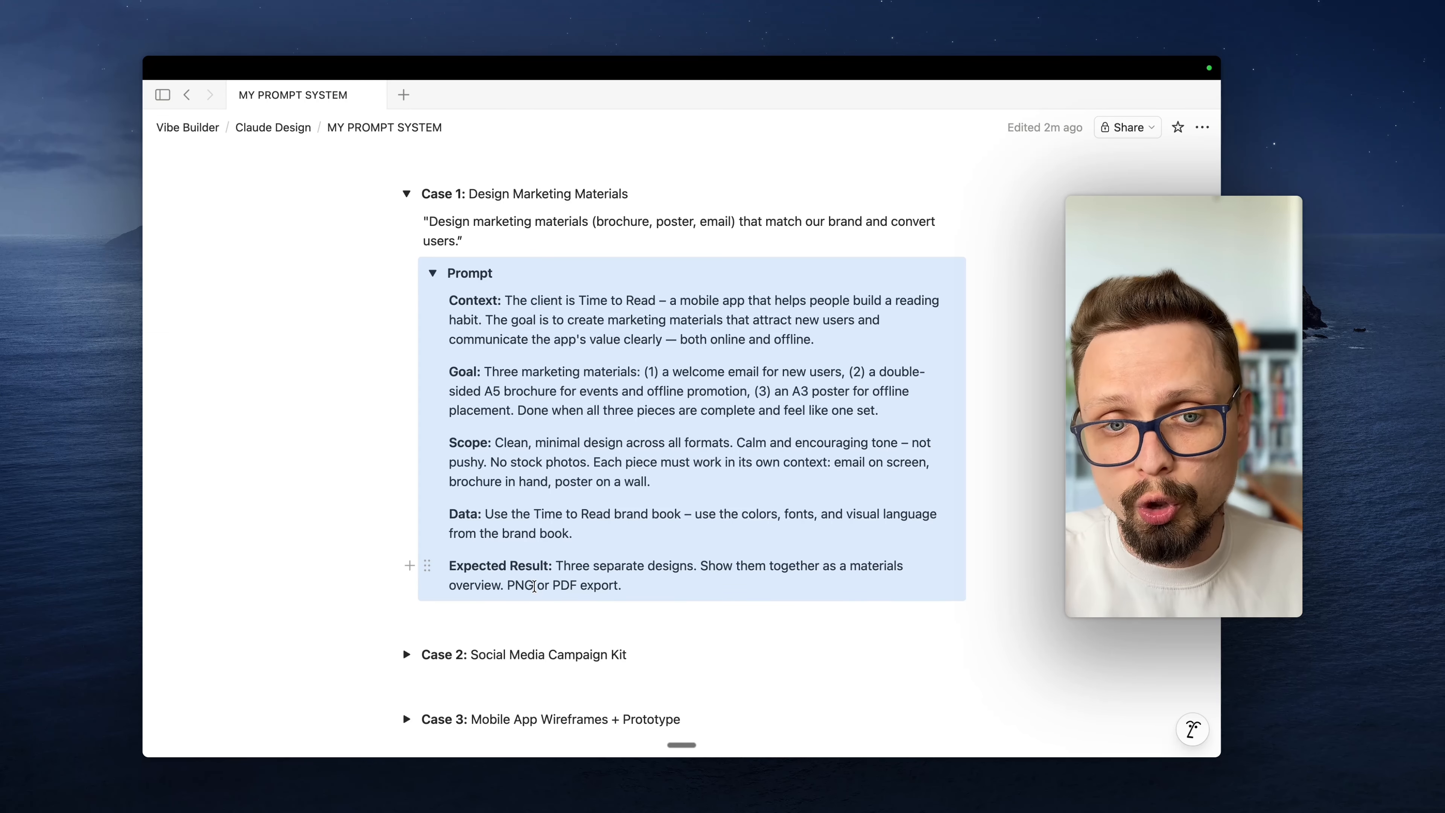
pyautogui.scroll(-4, 456, 626)
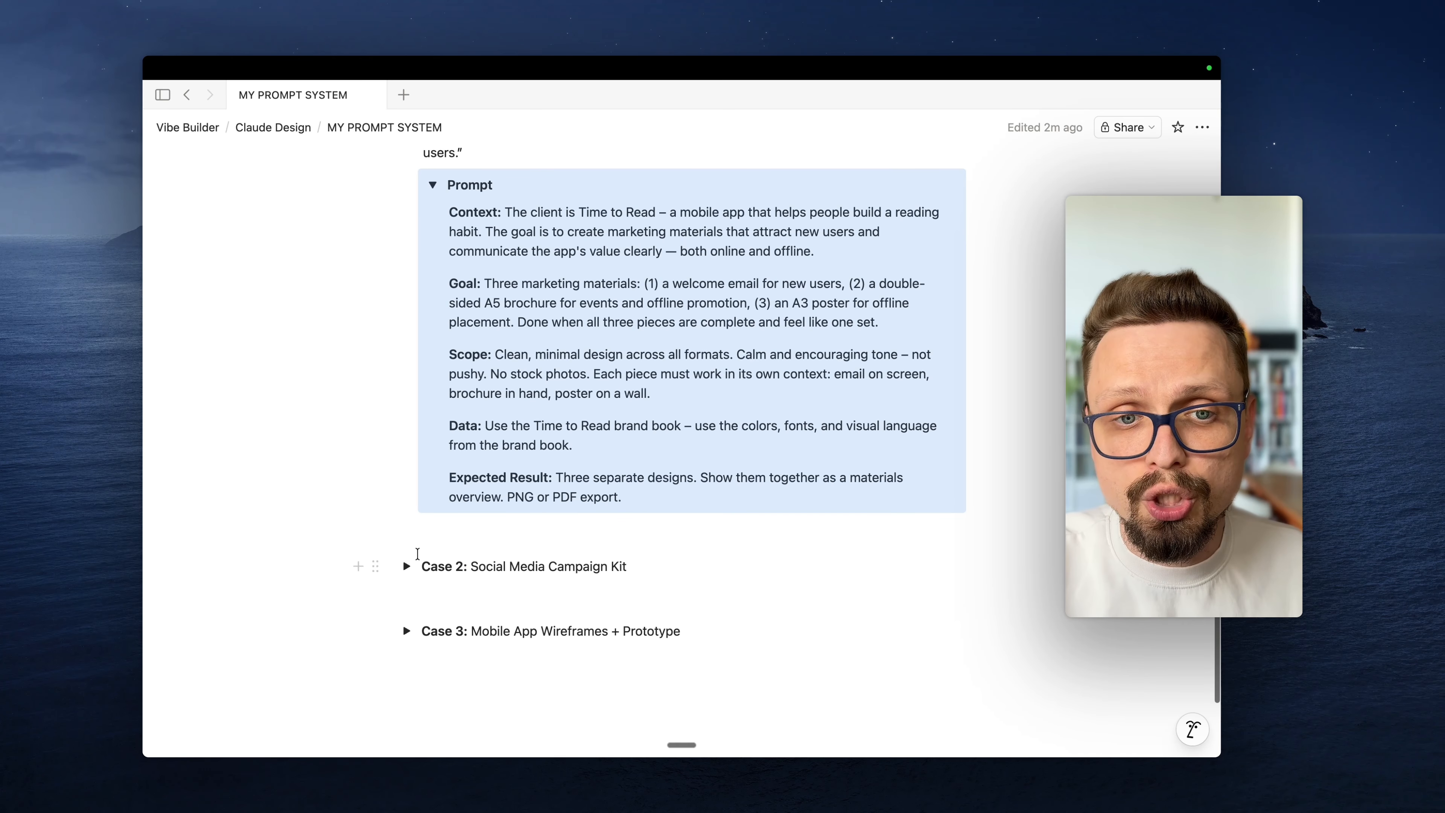
# Step: Expand Case 2: Social Media Campaign Kit and its prompt, and read it from Context to Expected Result
pyautogui.click(406, 566)
pyautogui.scroll(-2, 406, 566)
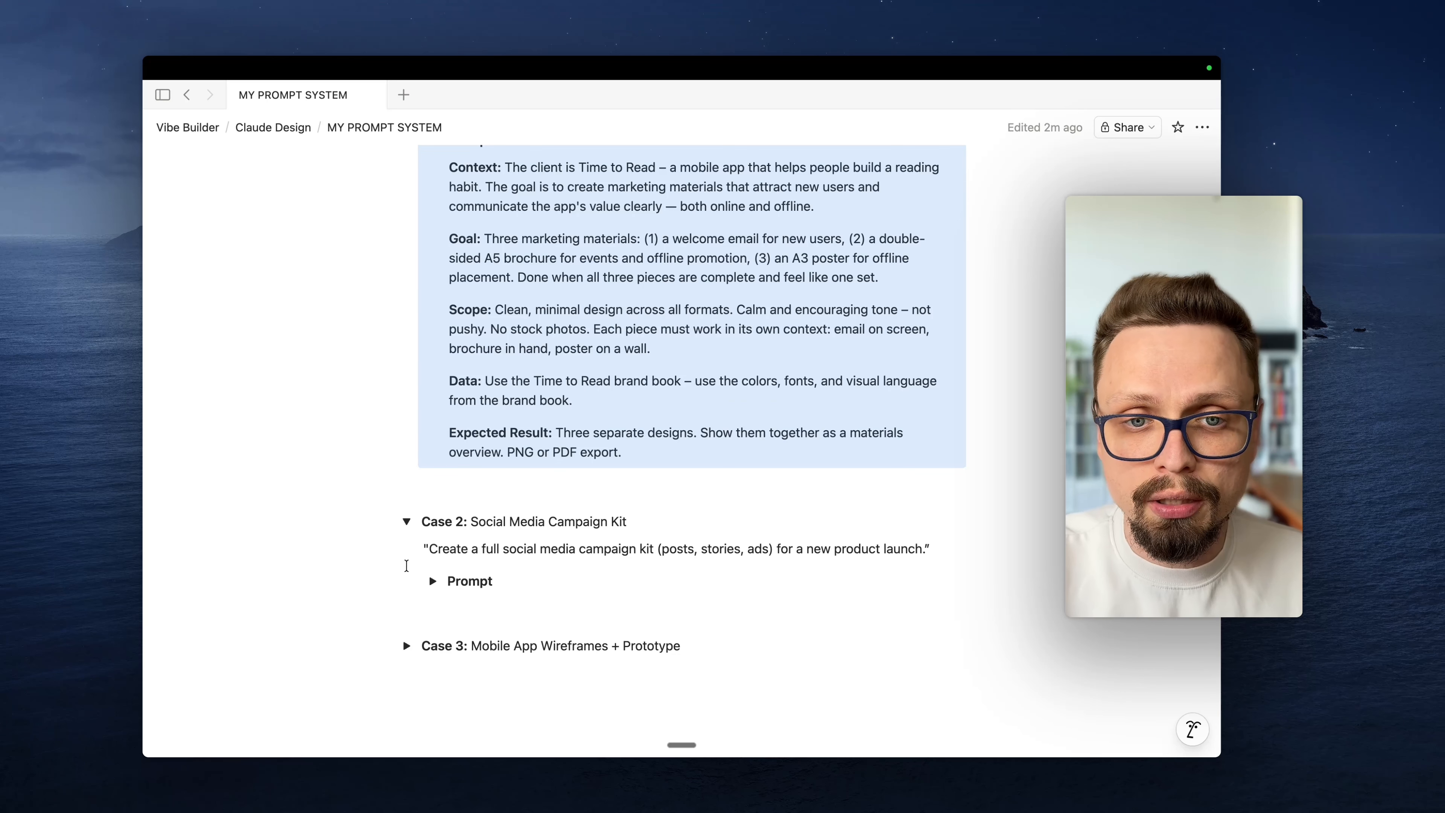
pyautogui.scroll(-1, 406, 566)
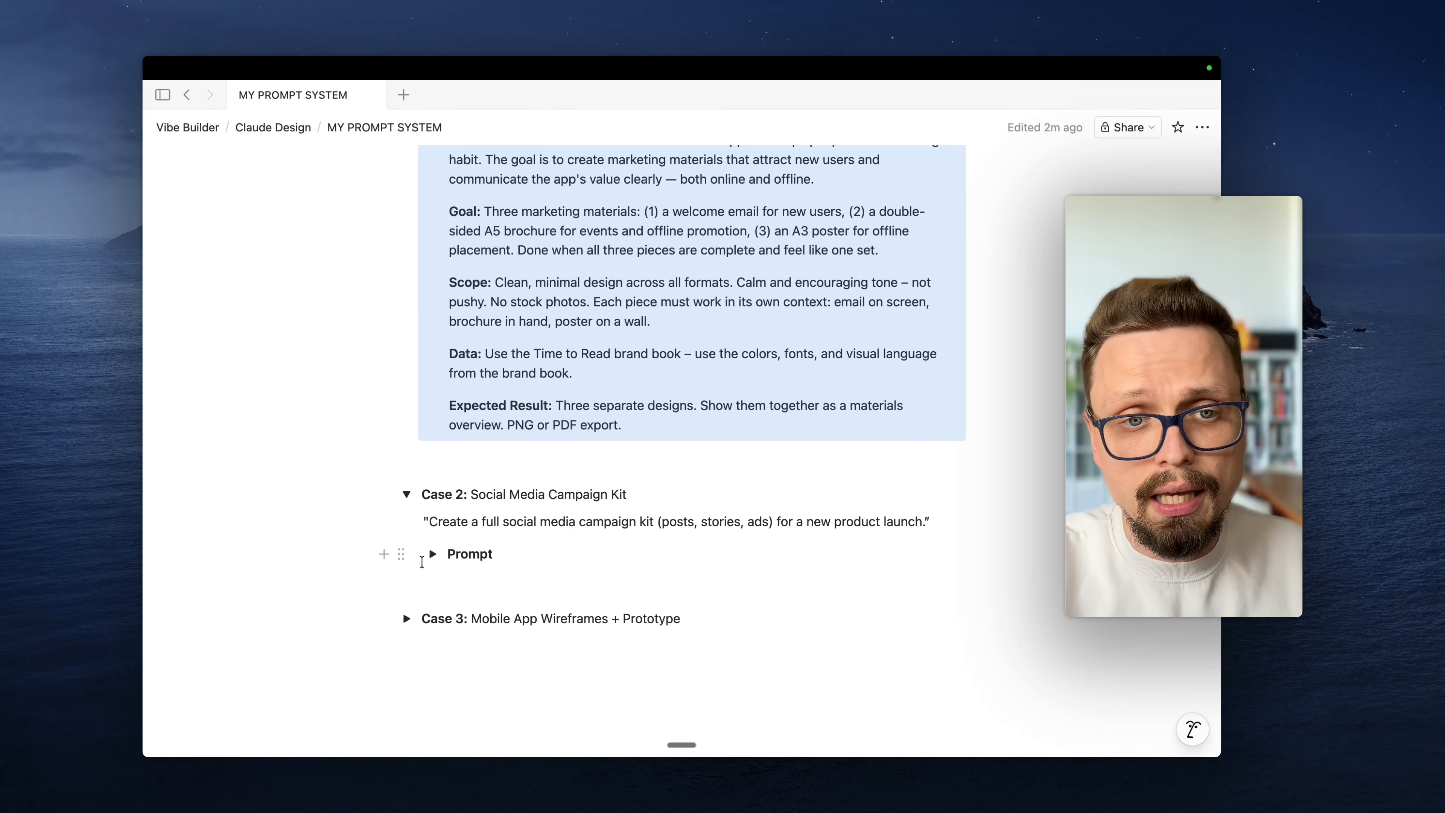
pyautogui.click(433, 558)
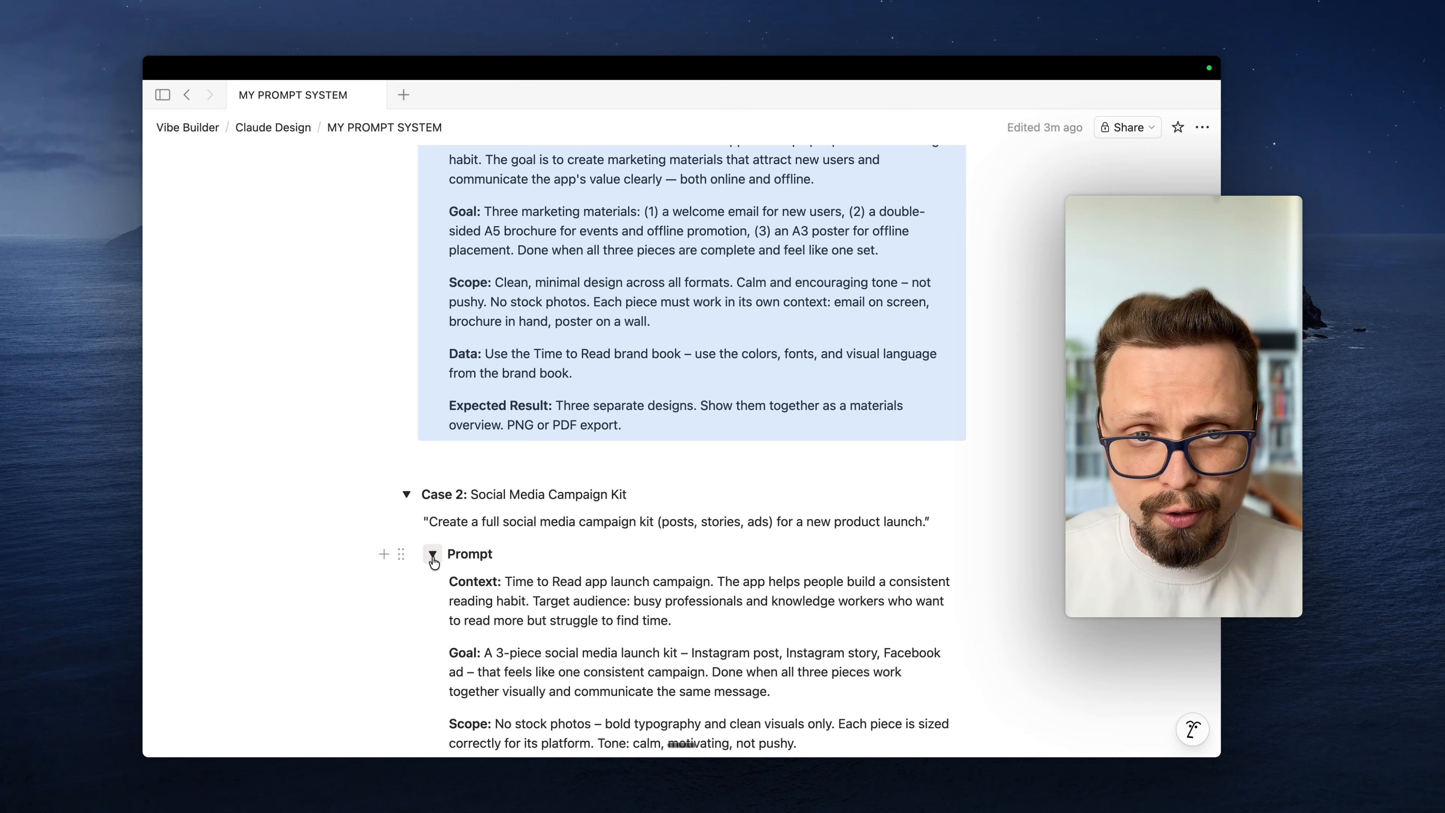
pyautogui.scroll(-2, 432, 558)
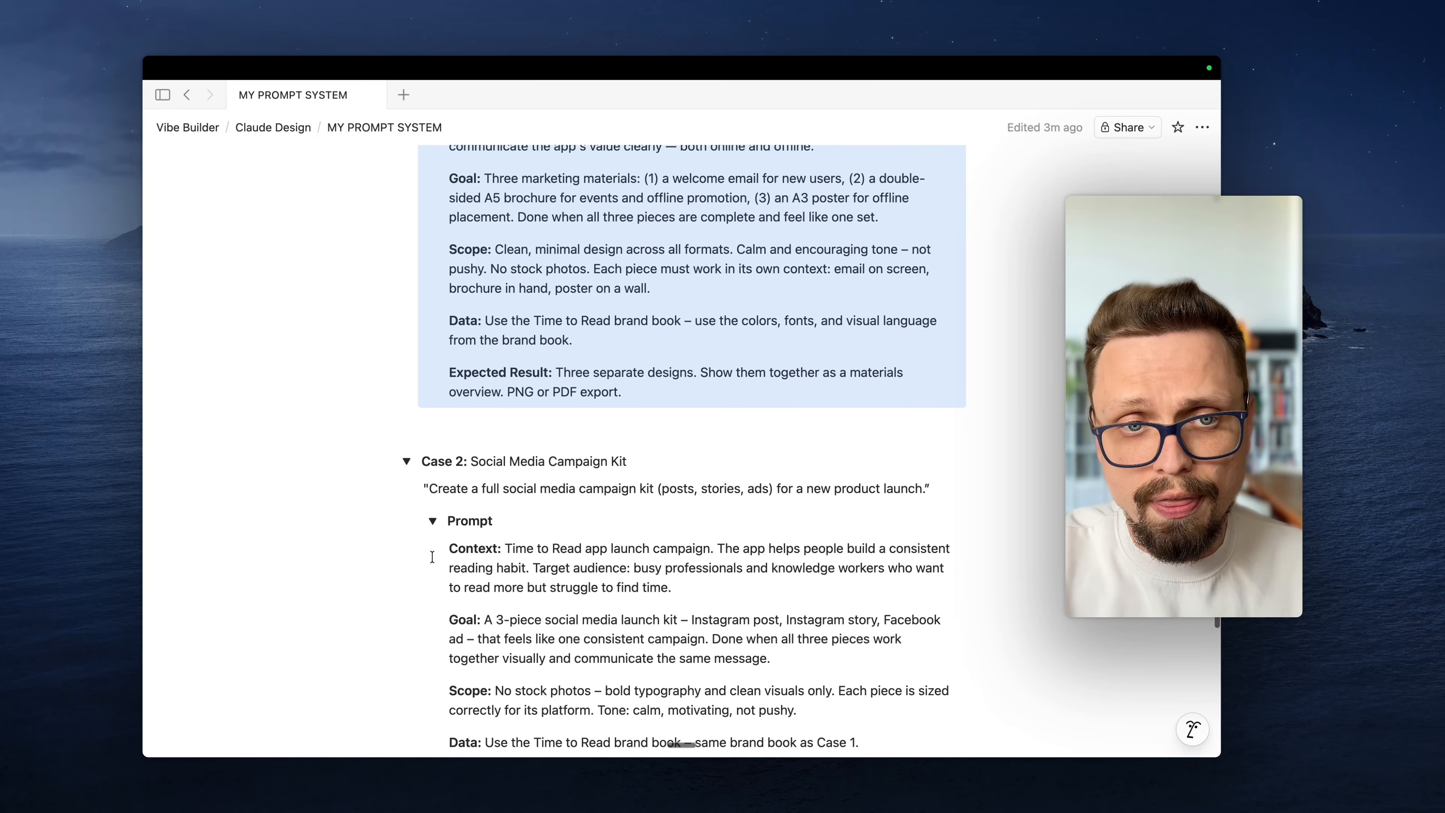
pyautogui.scroll(-5, 432, 557)
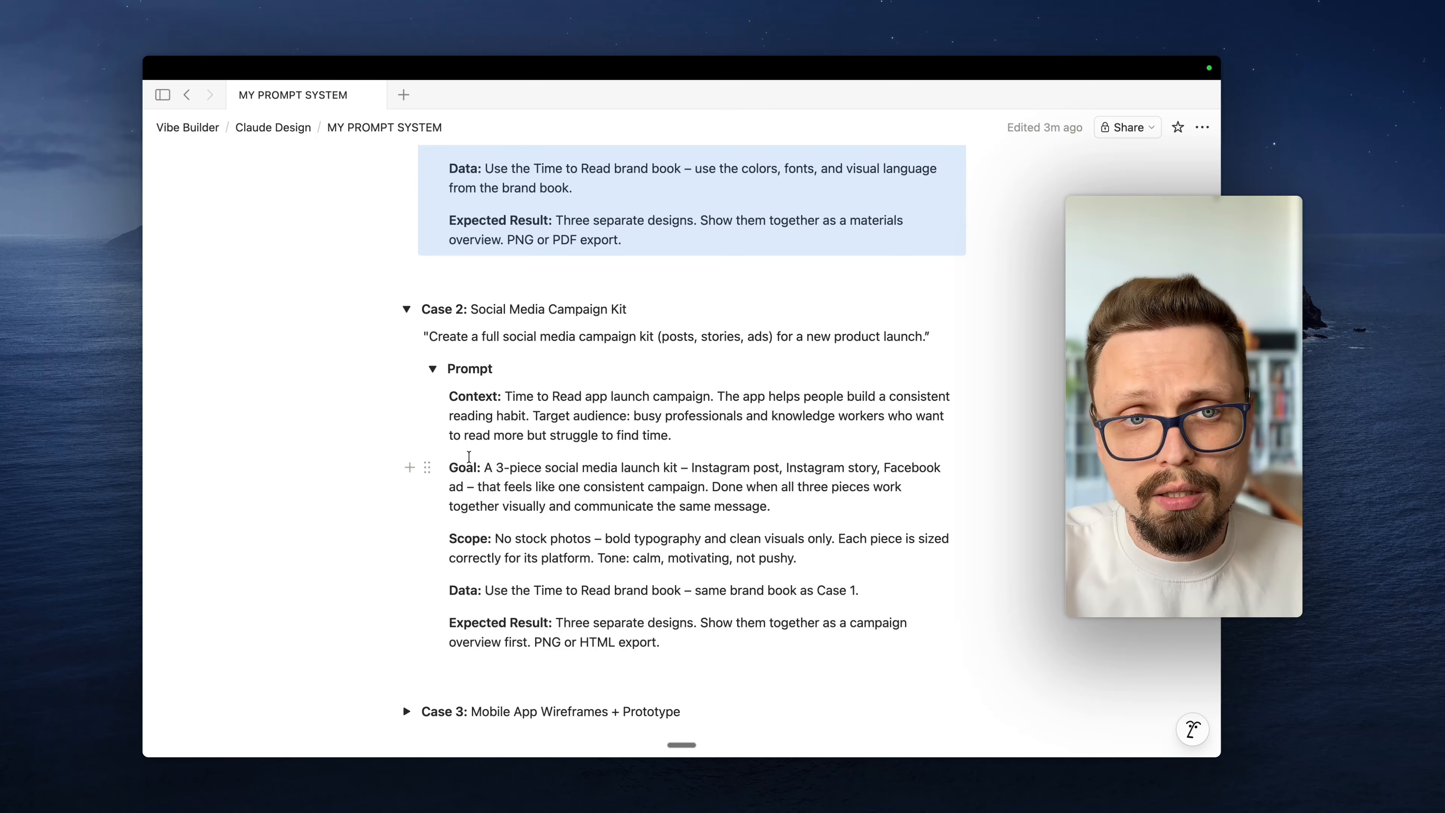
# Step: Expand Case 3: Mobile App Wireframes + Prototype and its prompt for reading
pyautogui.scroll(-3, 469, 457)
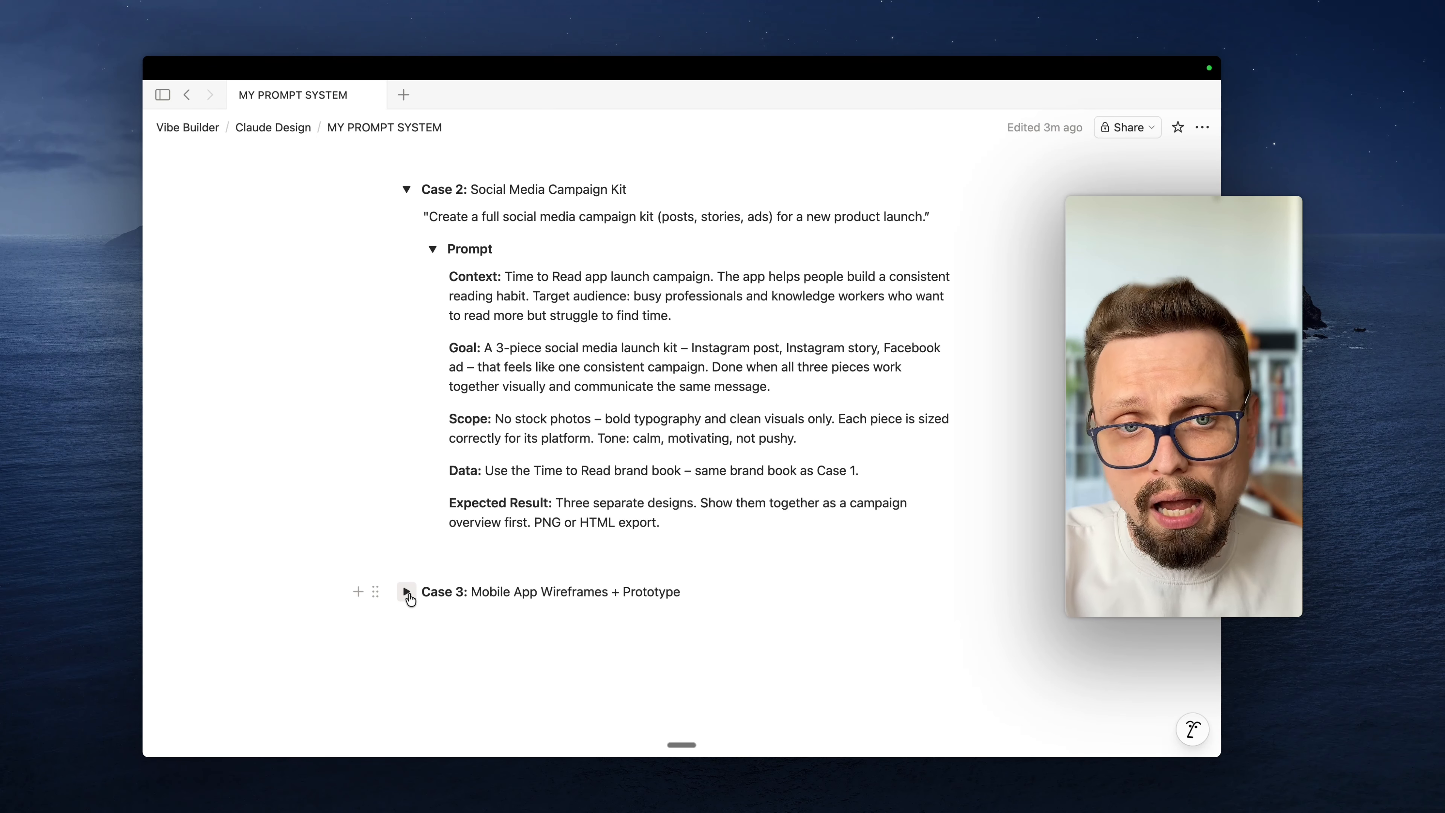
pyautogui.click(407, 592)
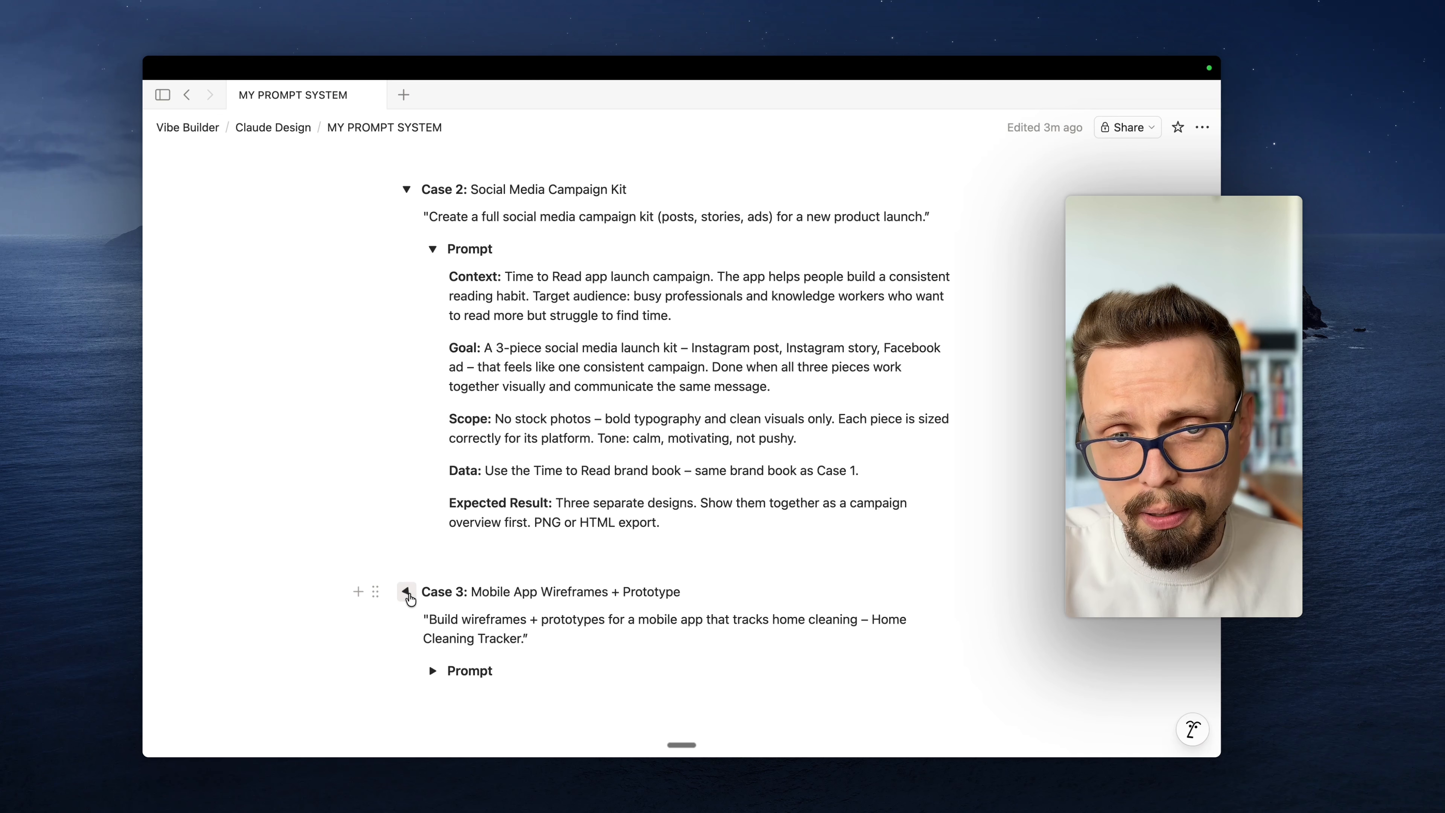
pyautogui.scroll(-1, 484, 654)
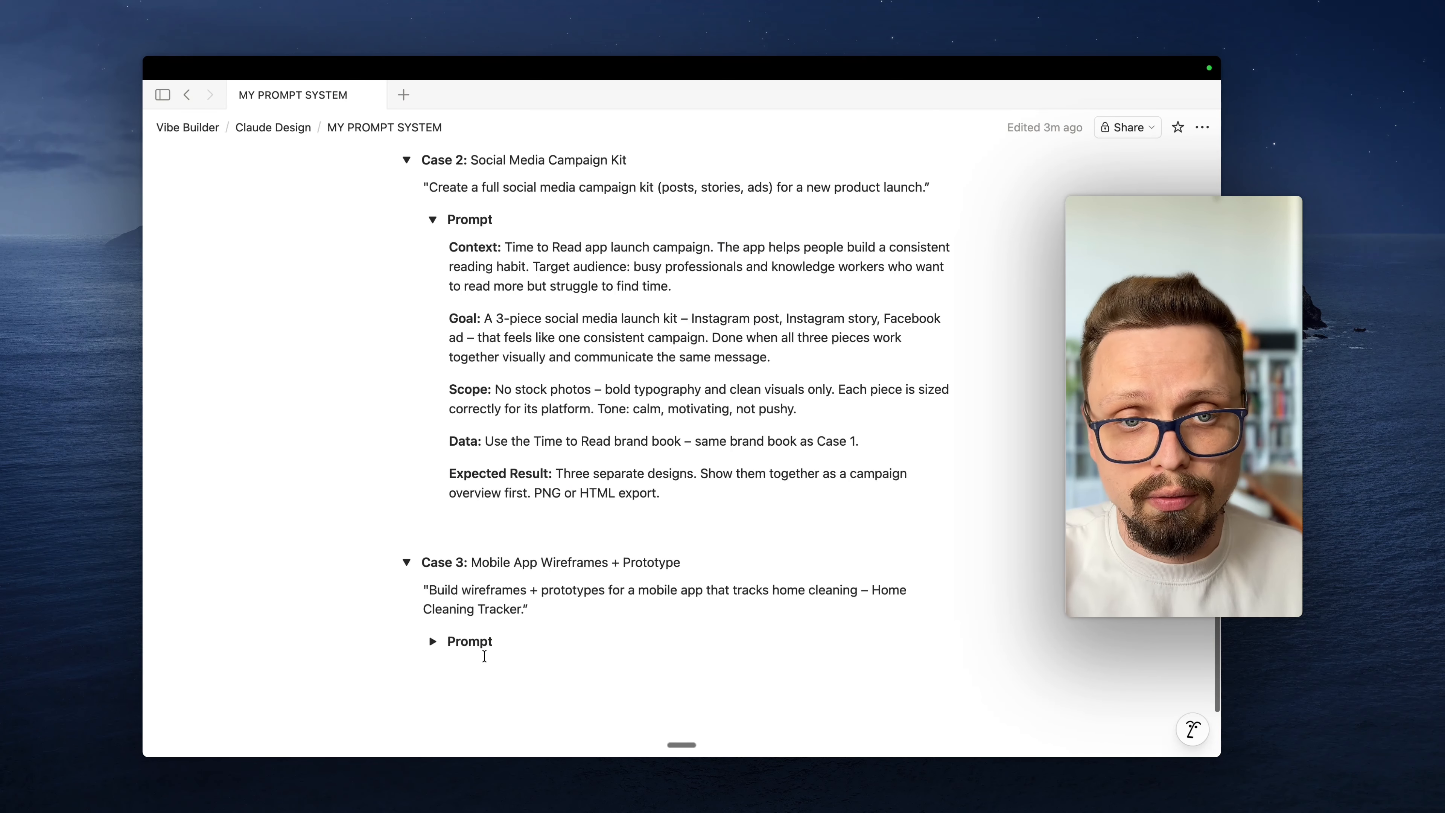
pyautogui.scroll(-1, 484, 656)
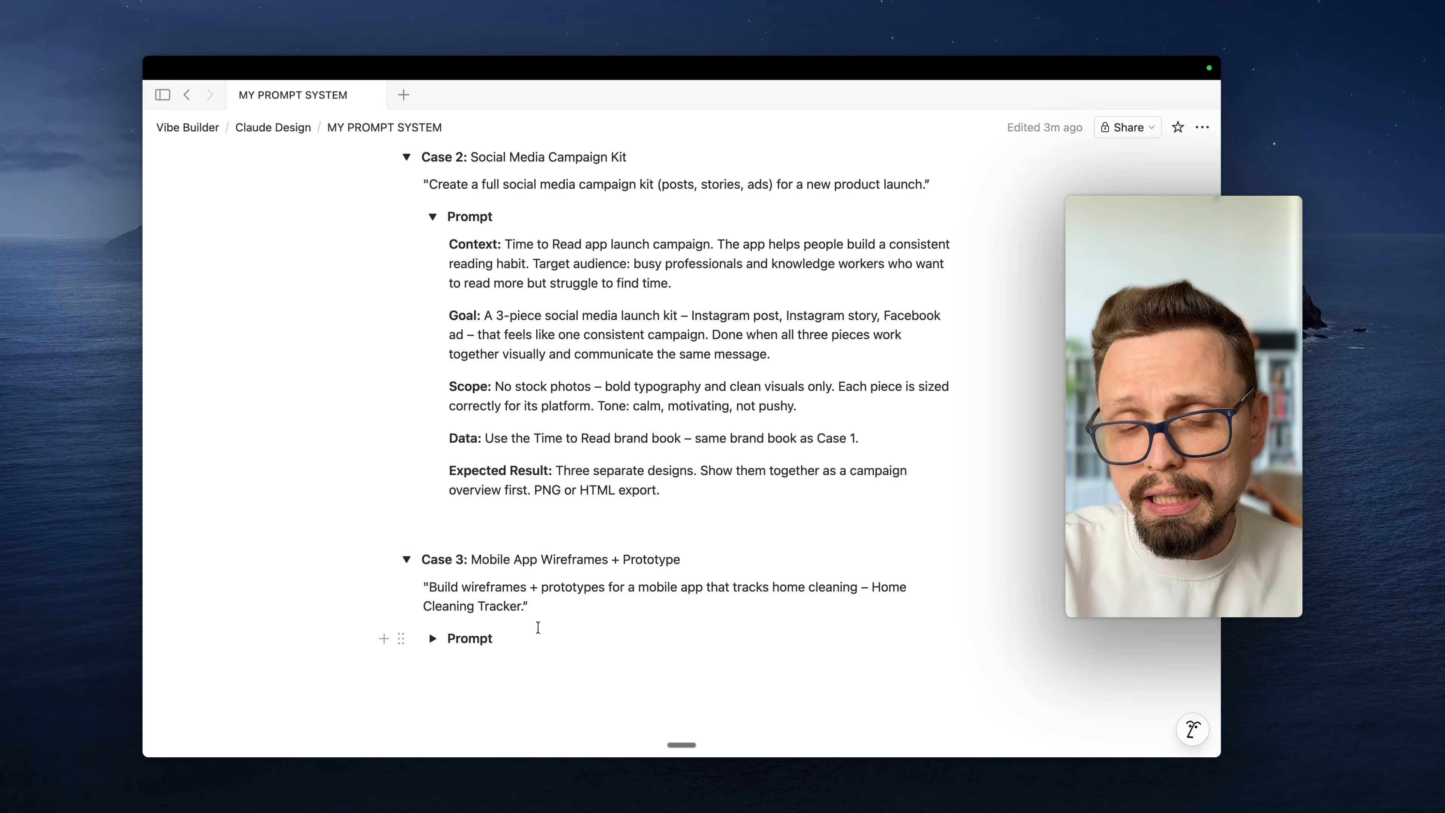
pyautogui.click(433, 640)
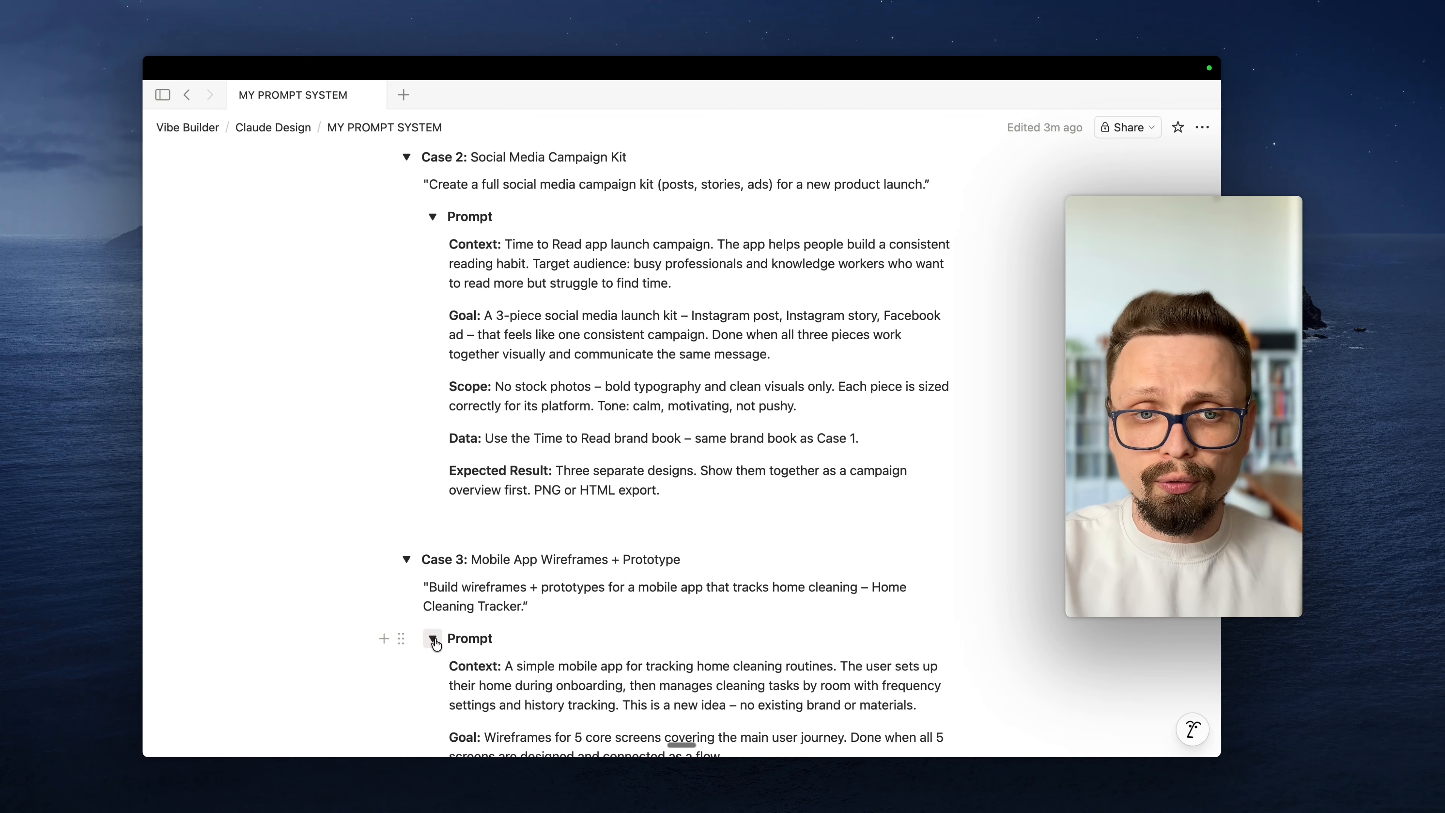
pyautogui.scroll(-5, 436, 641)
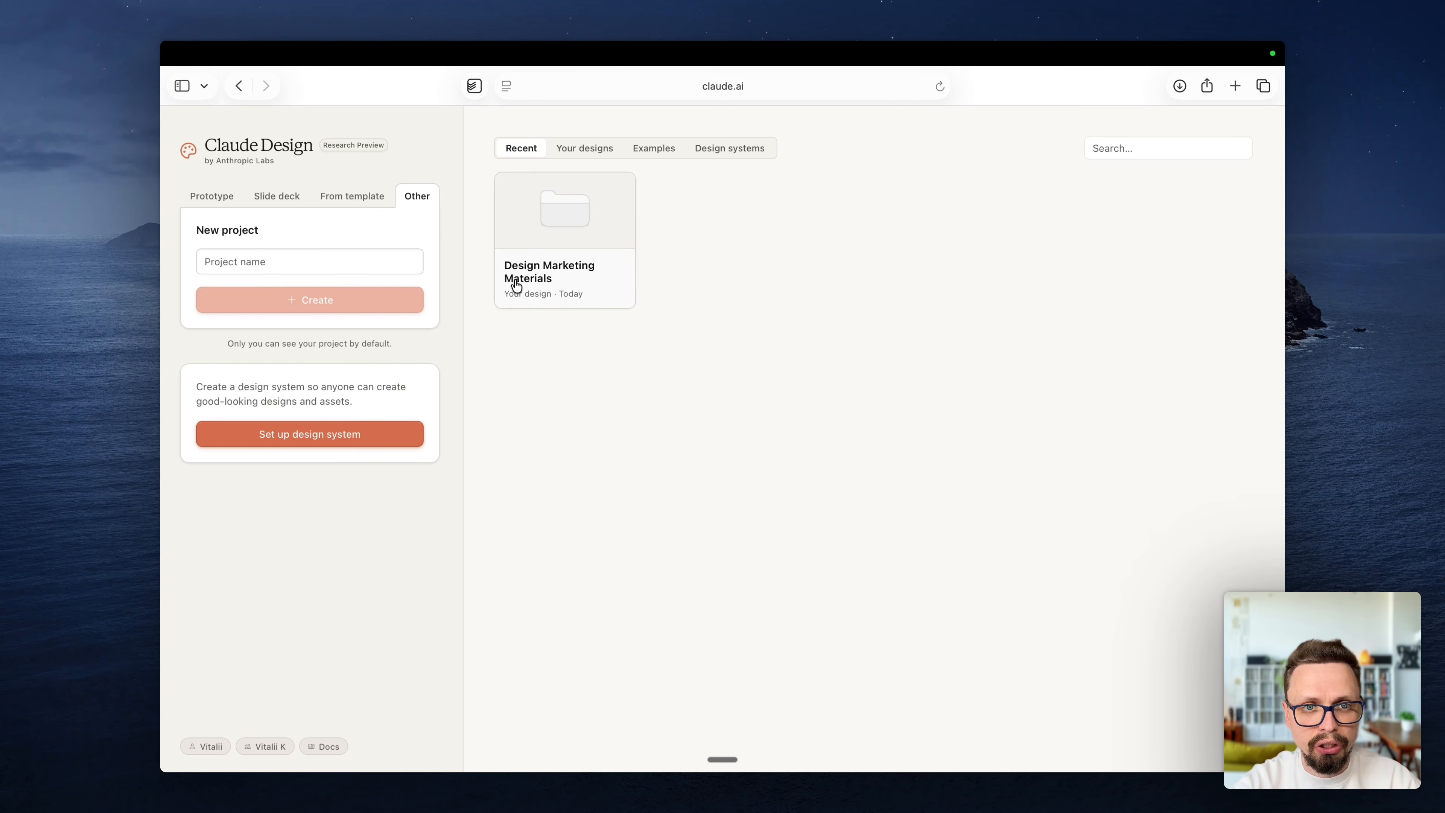
# Step: Open the Design Marketing Materials project in Claude Design and expand the export and uploads folders among its design files
pyautogui.click(576, 229)
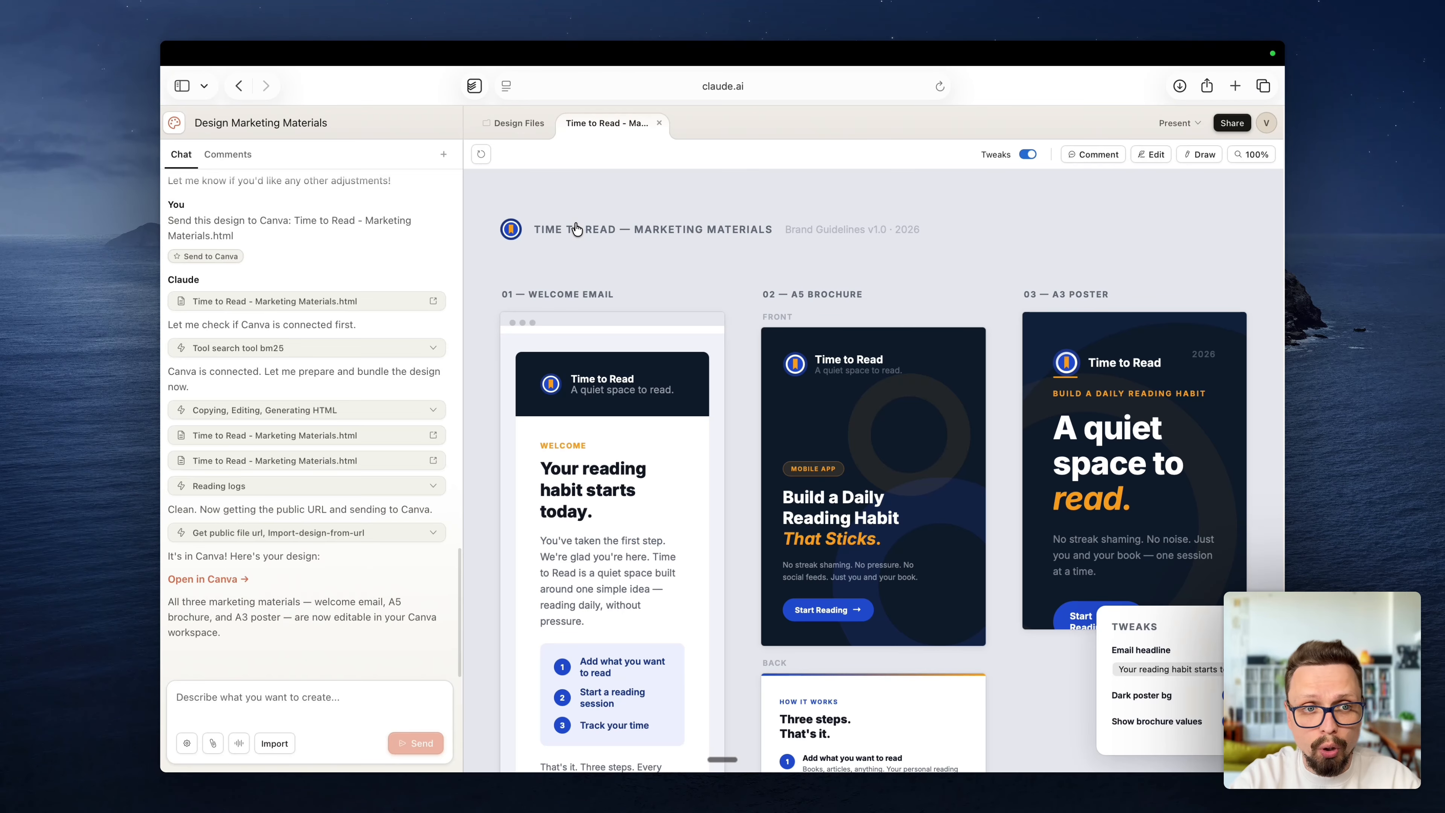
pyautogui.click(528, 120)
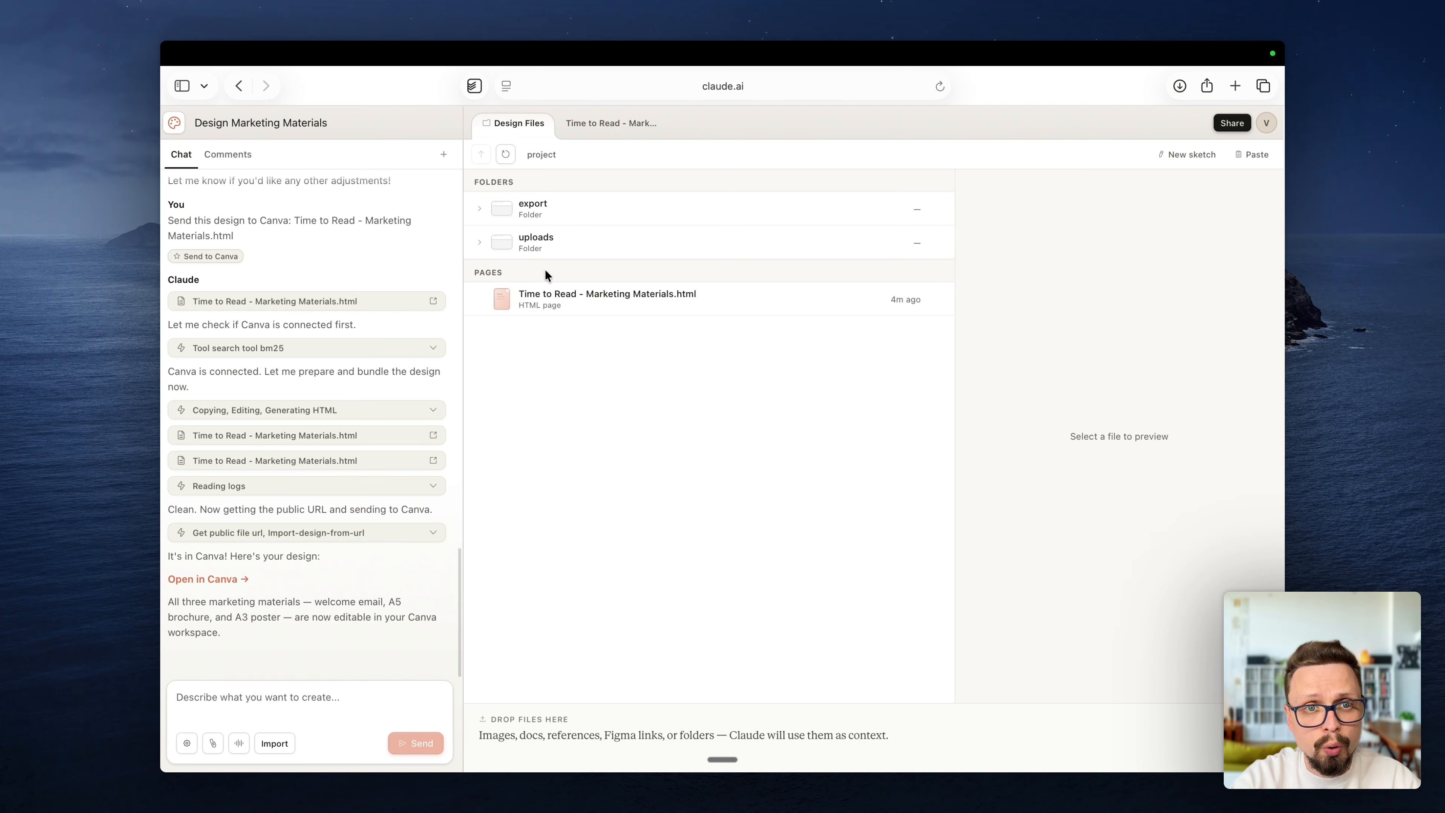
pyautogui.click(479, 208)
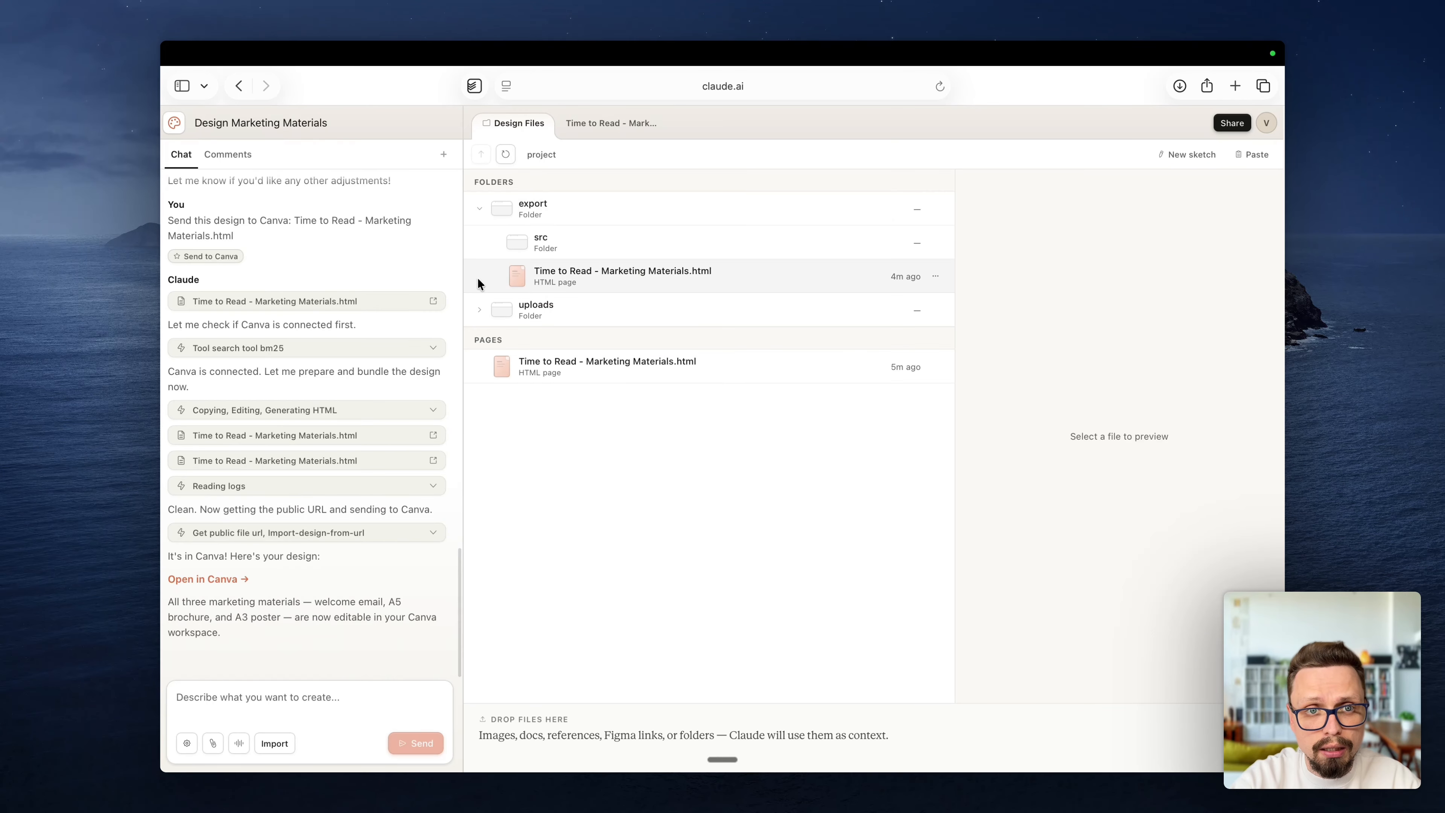
pyautogui.click(479, 310)
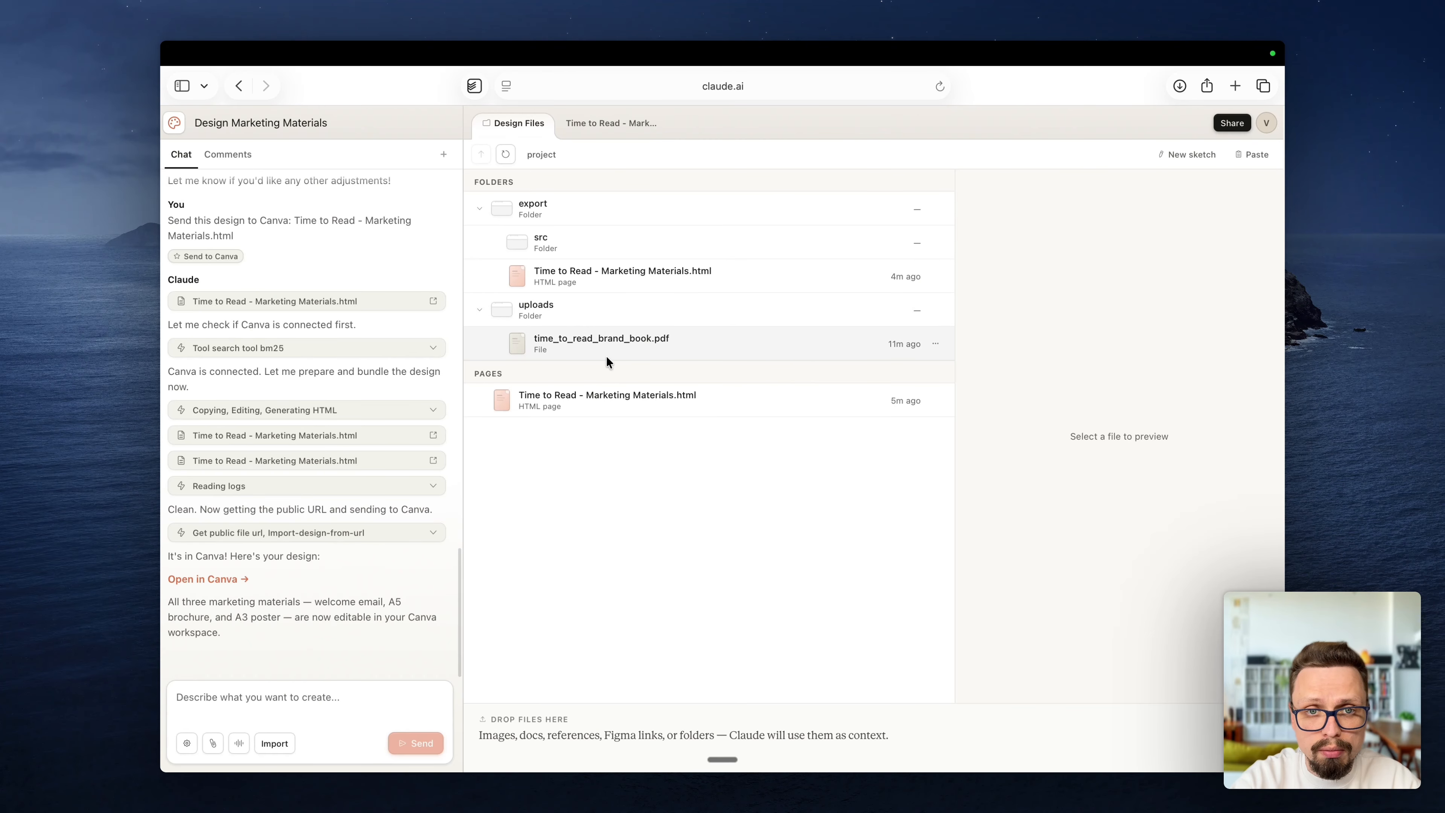
# Step: Return to the start of the project chat and highlight the attached brand book's name and the whole original prompt
pyautogui.moveTo(674, 342); pyautogui.dragTo(412, 310)
pyautogui.scroll(20, 412, 310)
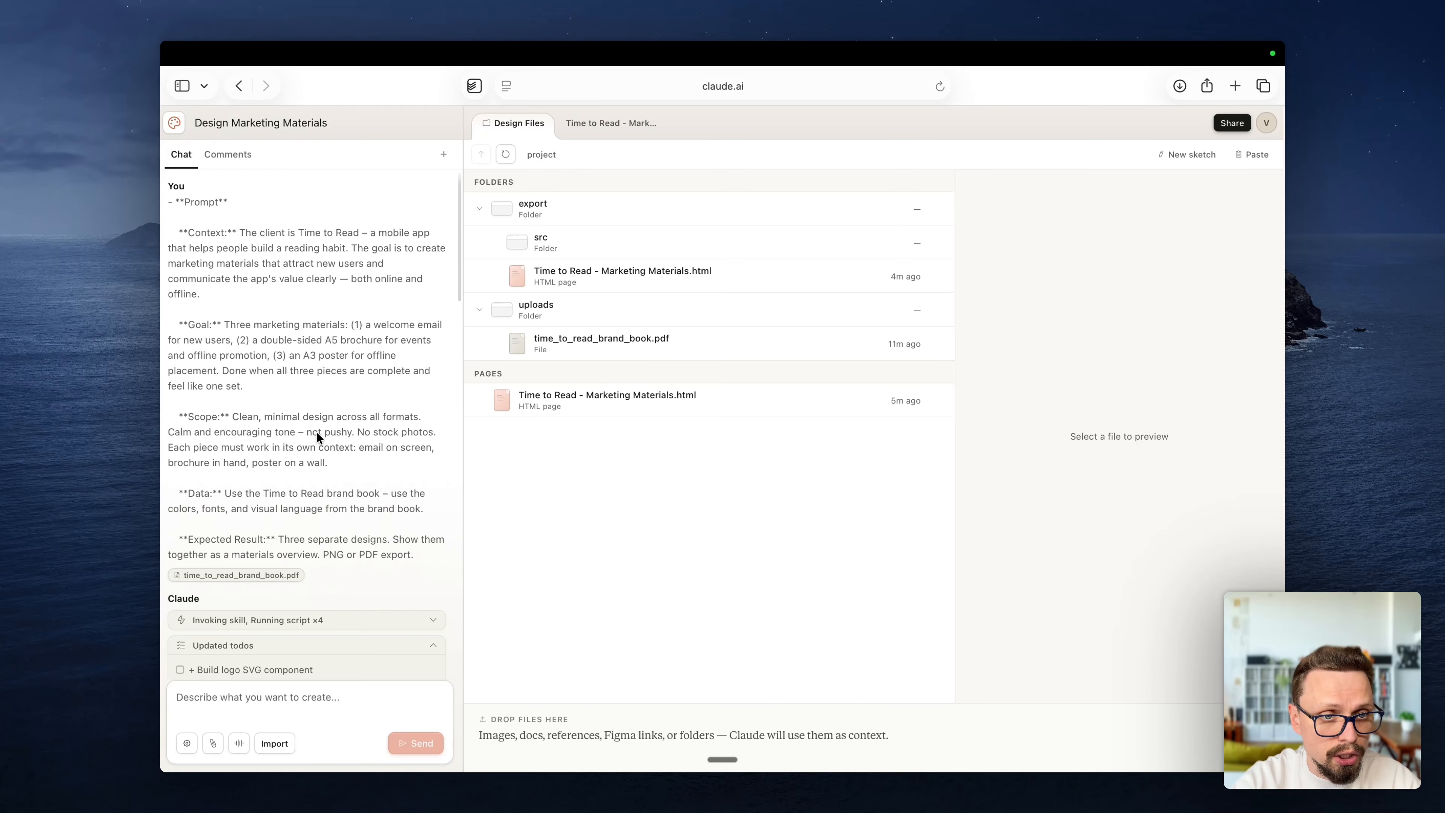
pyautogui.moveTo(177, 576); pyautogui.dragTo(291, 579)
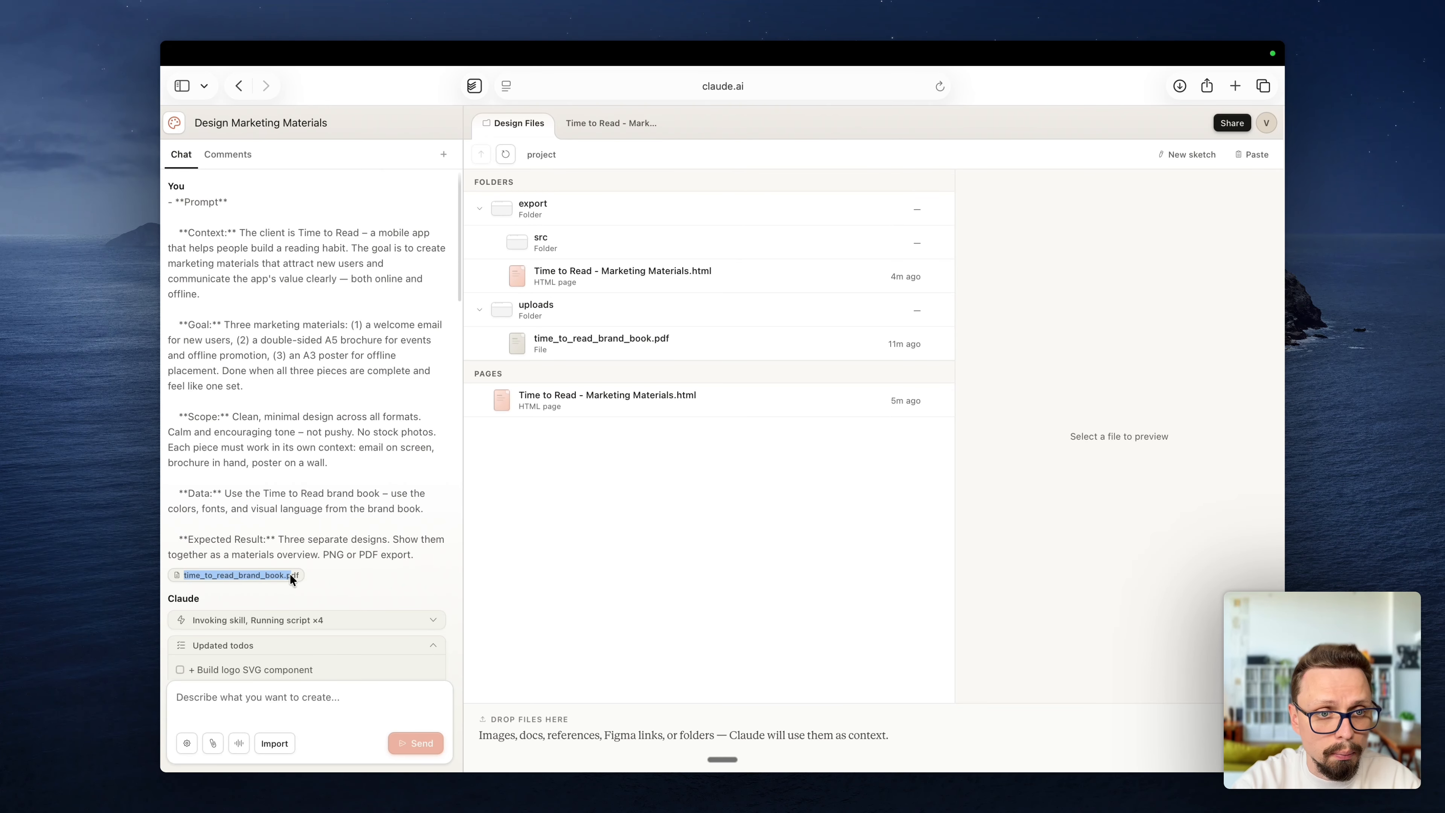
pyautogui.moveTo(416, 558); pyautogui.dragTo(173, 200)
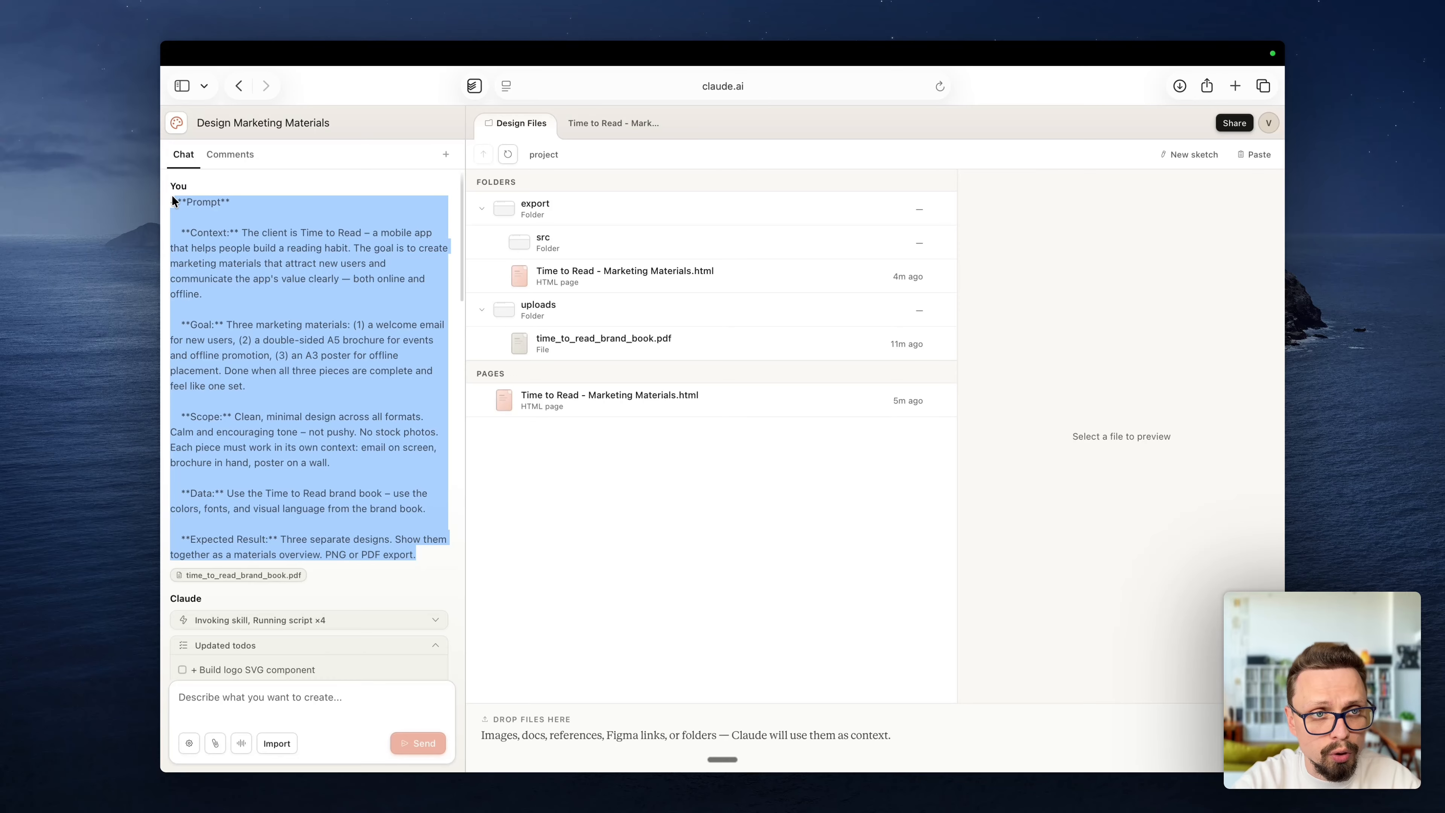
# Step: Read Claude's reply in the chat, from the todo list and brand system to the descriptions of the three pieces
pyautogui.scroll(-5, 292, 379)
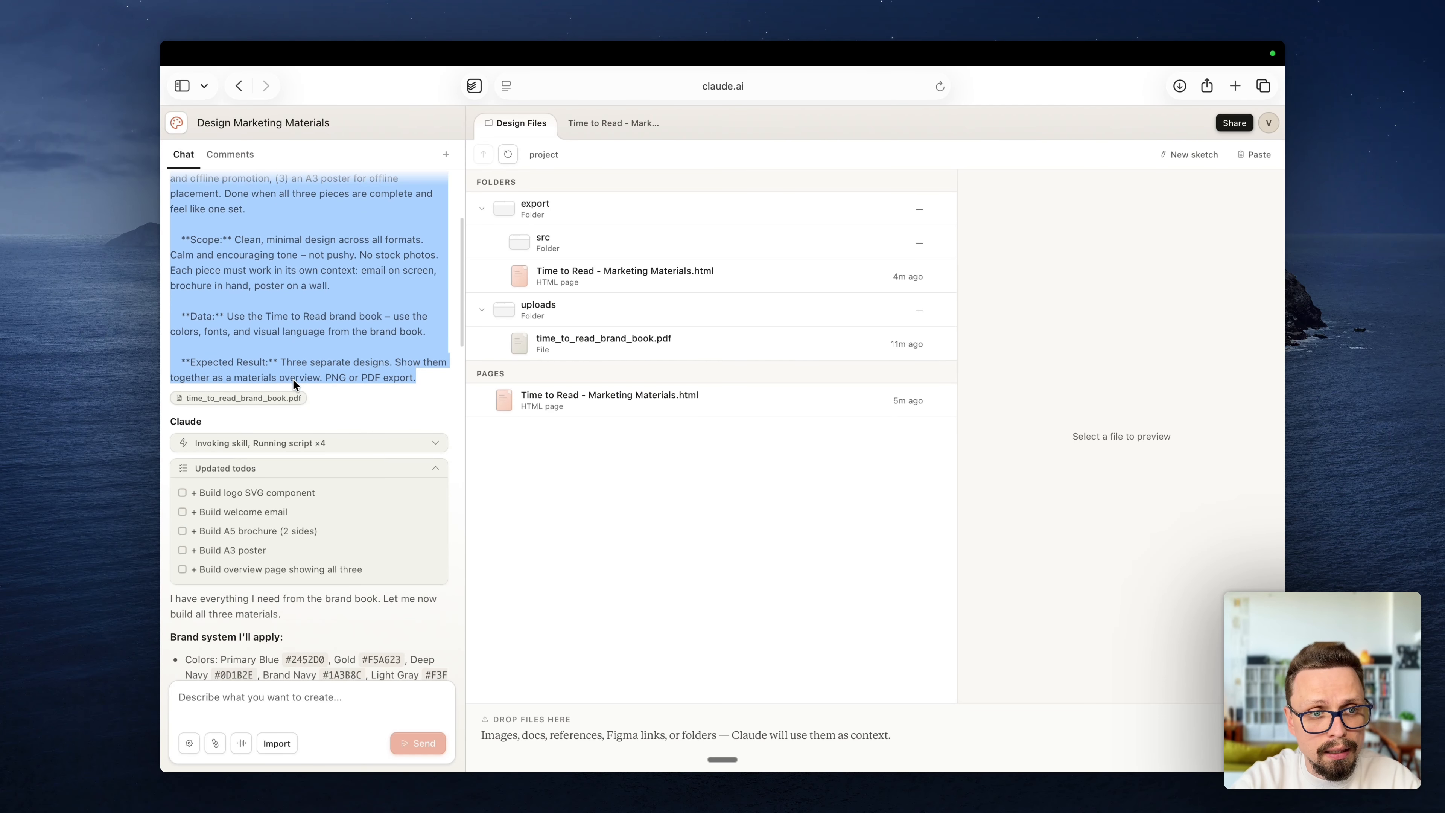
pyautogui.scroll(-2, 295, 384)
pyautogui.scroll(-3, 301, 351)
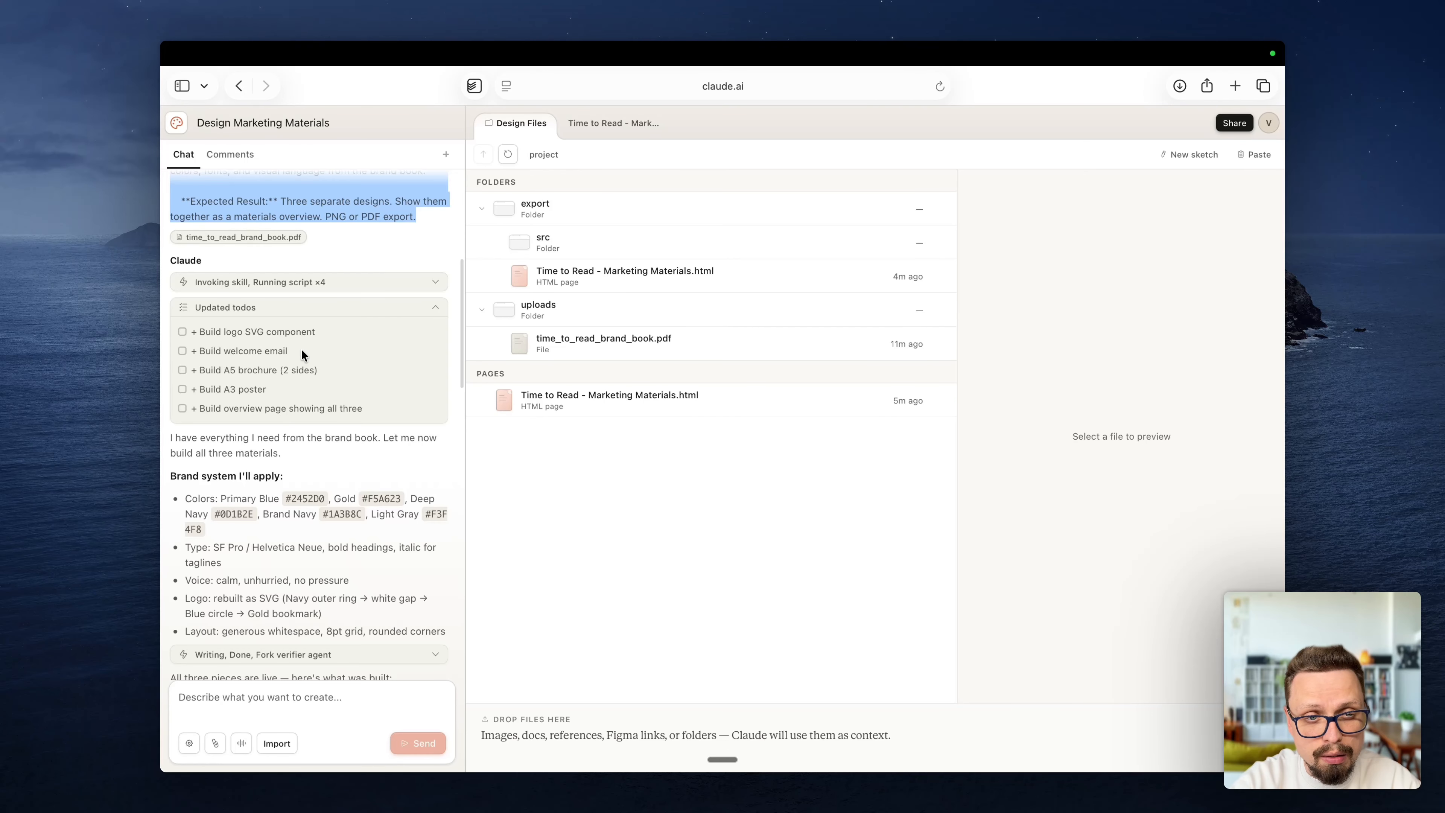
pyautogui.scroll(-6, 301, 353)
pyautogui.scroll(-3, 301, 352)
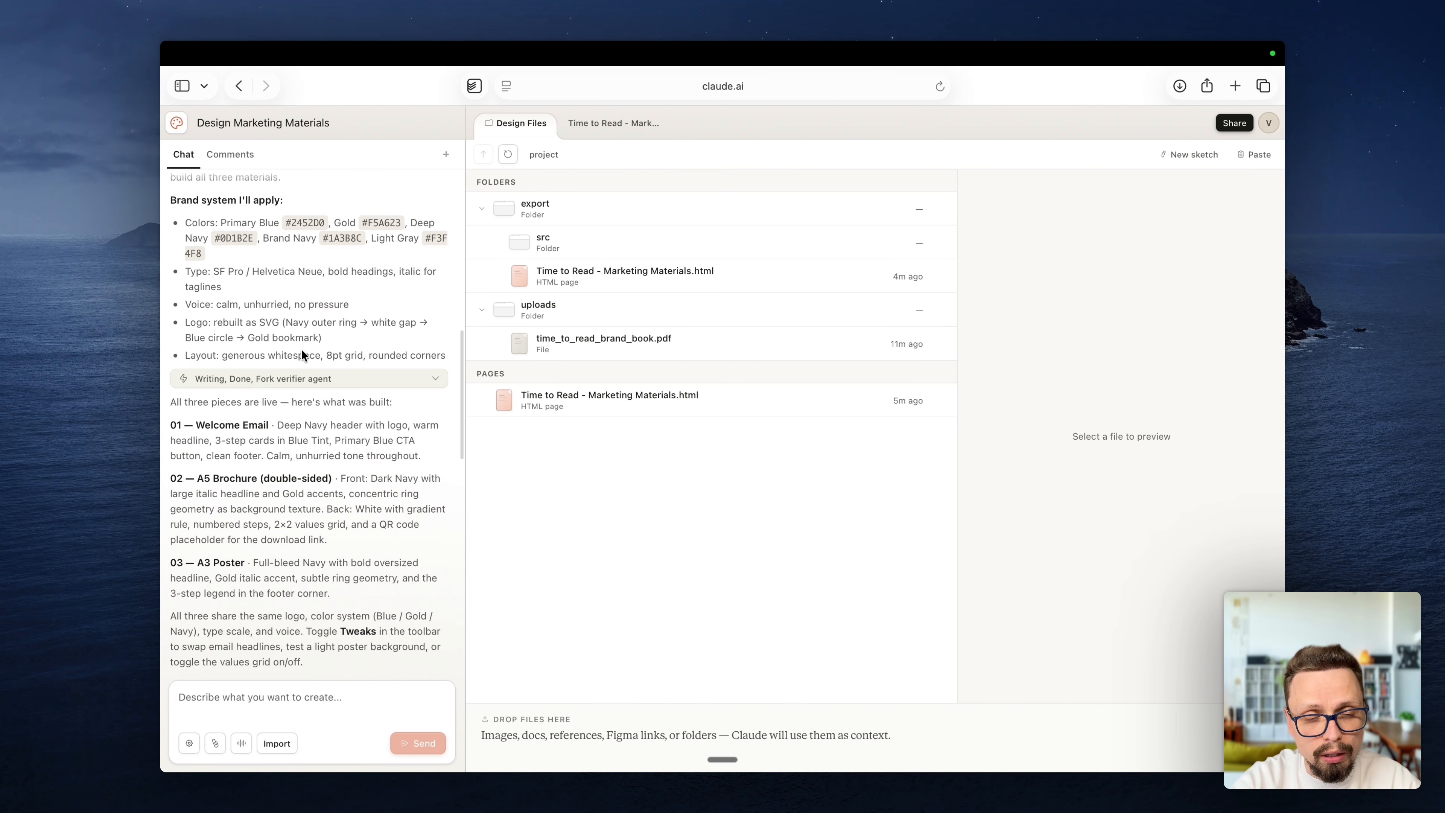
pyautogui.scroll(-2, 301, 355)
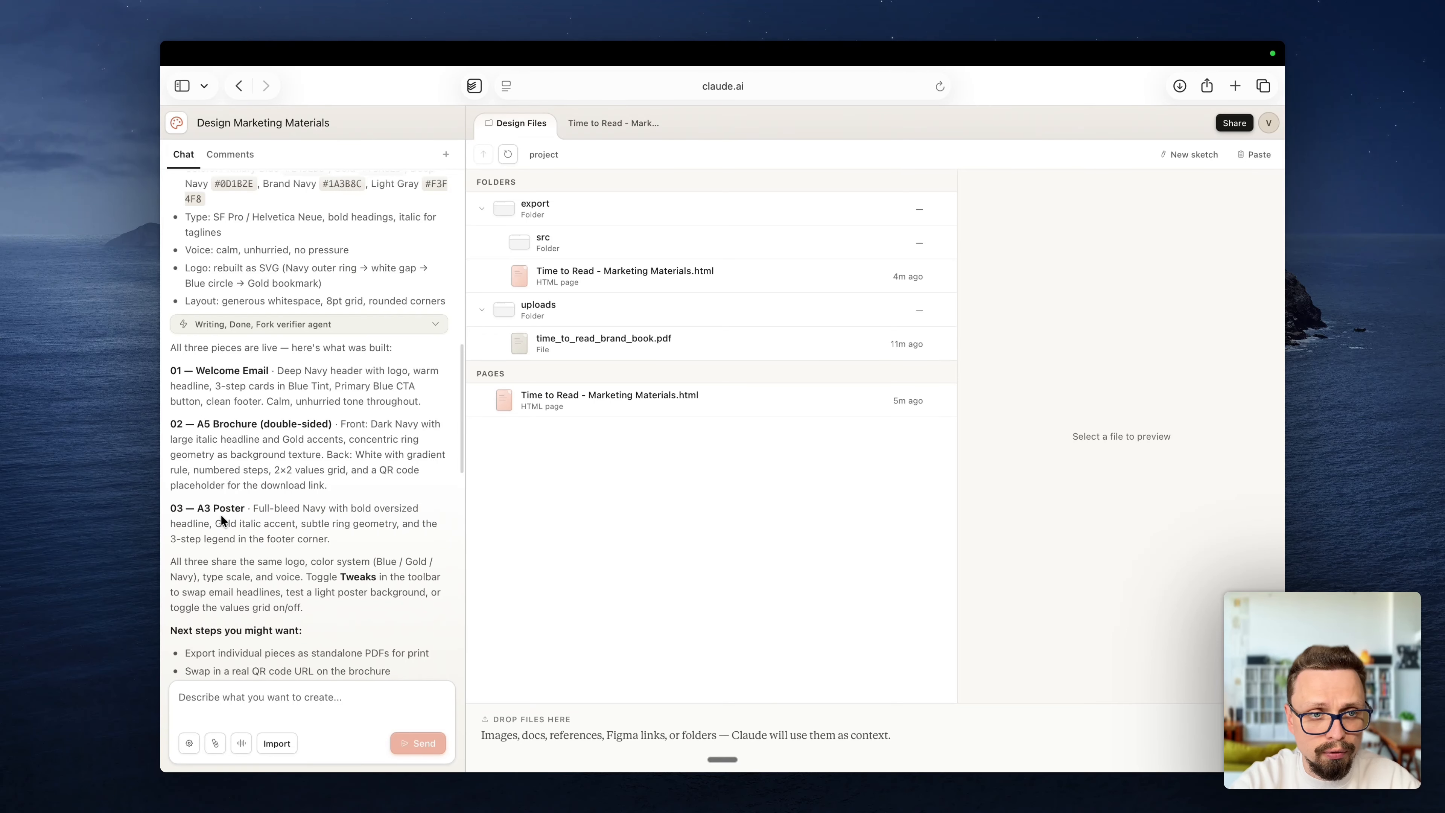
# Step: Open the Time to Read marketing materials page and examine the welcome email, both sides of the A5 brochure and the A3 poster
pyautogui.click(624, 126)
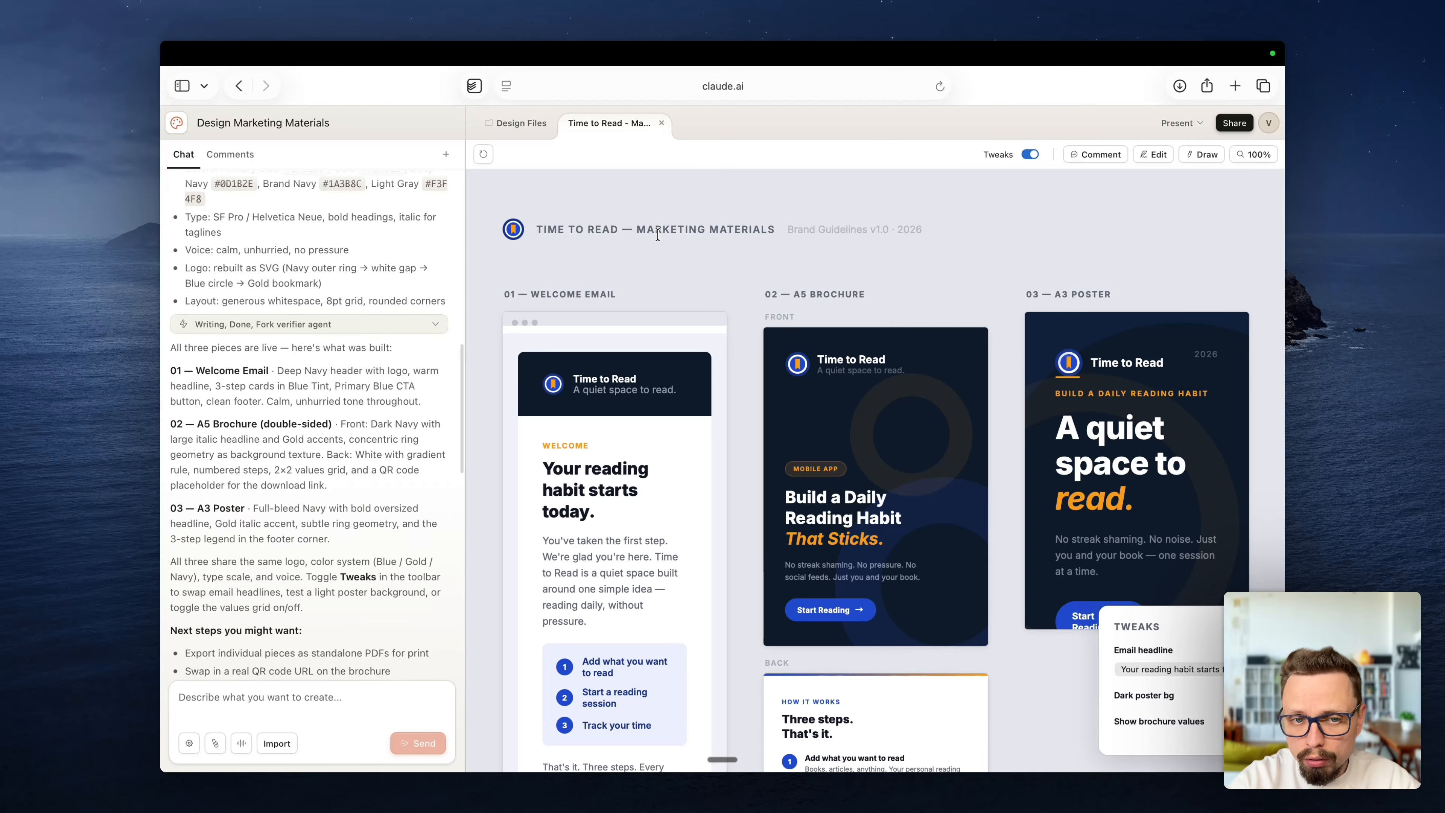
pyautogui.scroll(-5, 854, 369)
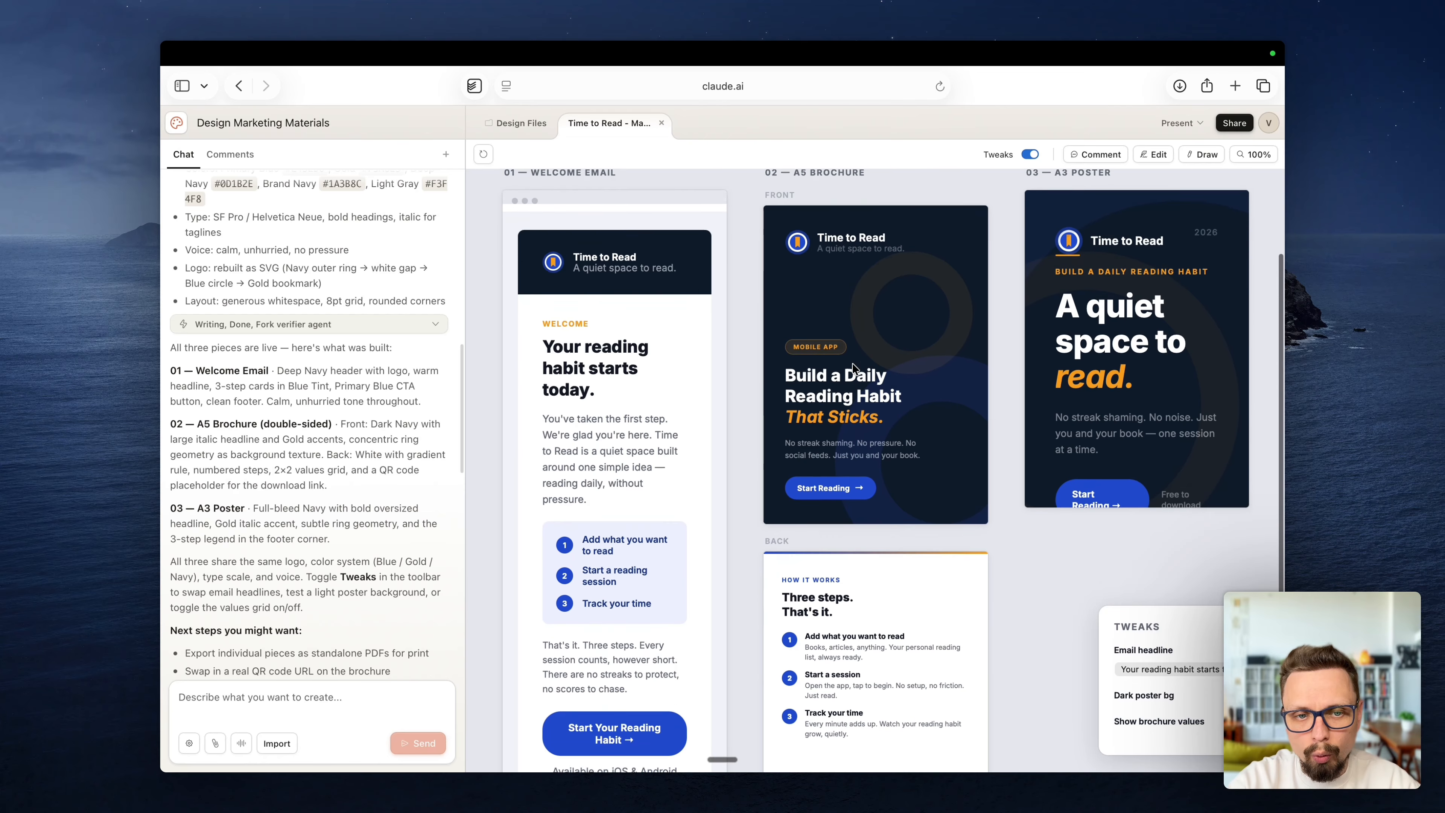
pyautogui.scroll(3, 583, 272)
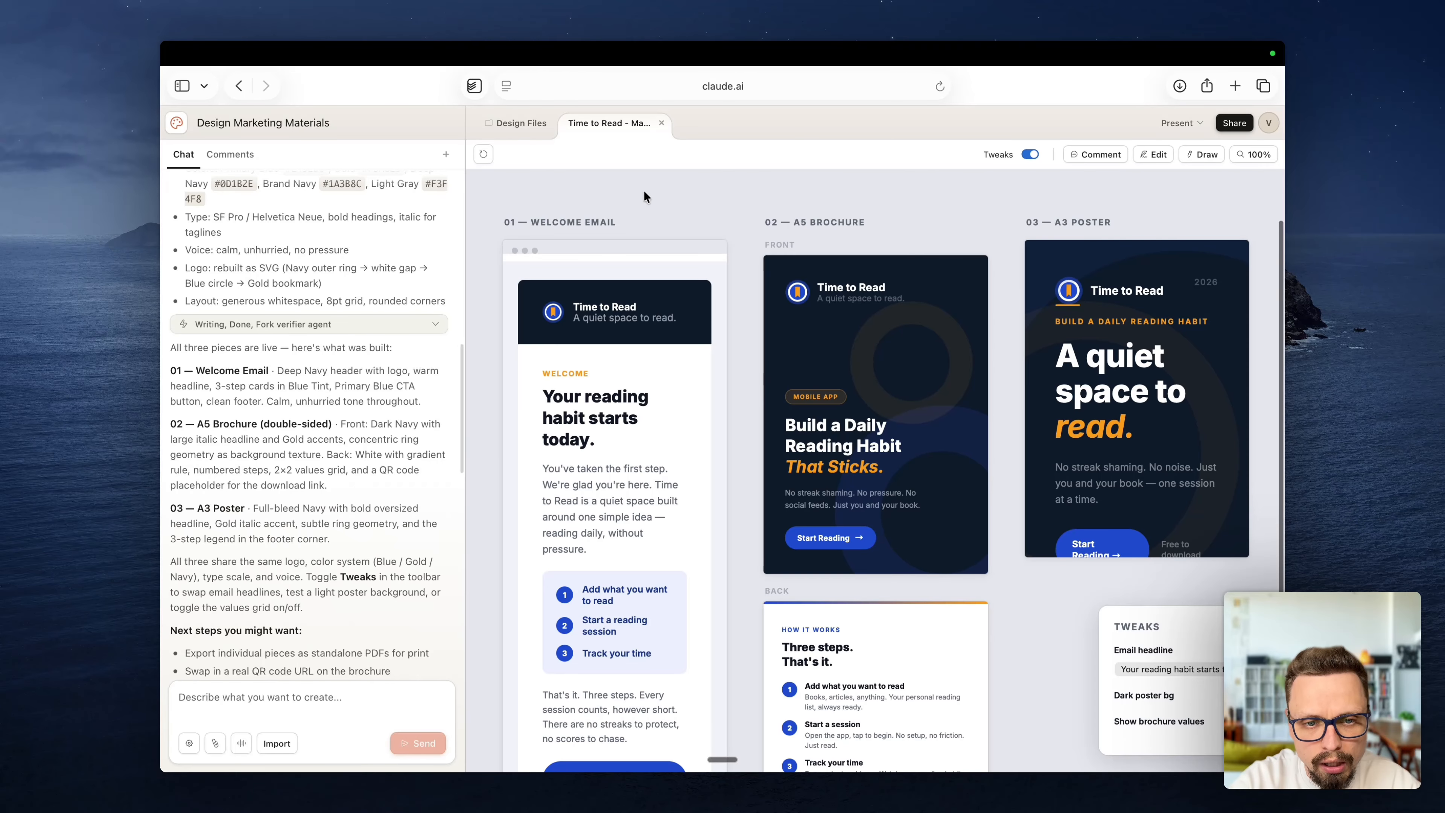
pyautogui.scroll(-2, 620, 504)
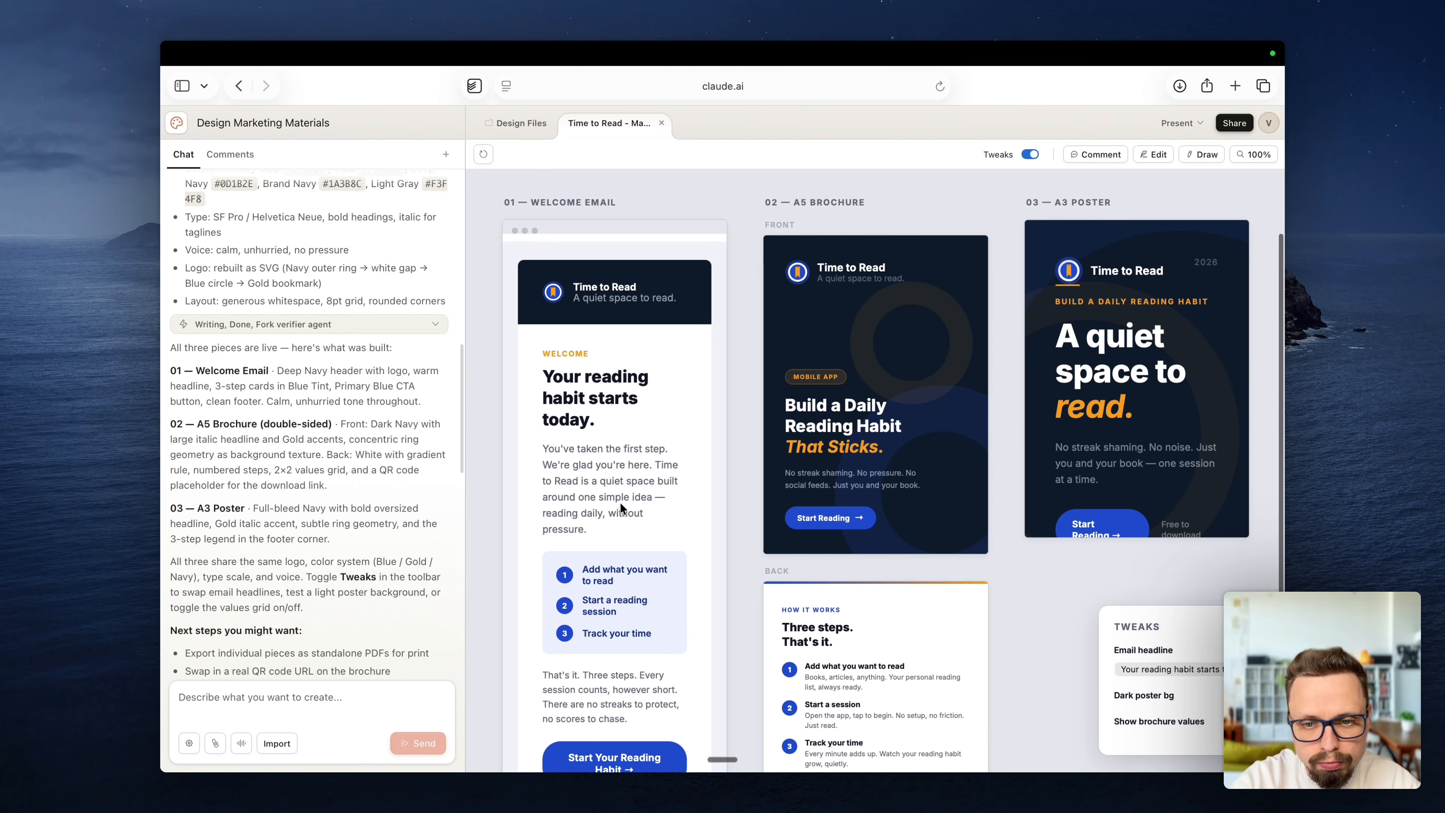
pyautogui.scroll(-2, 619, 501)
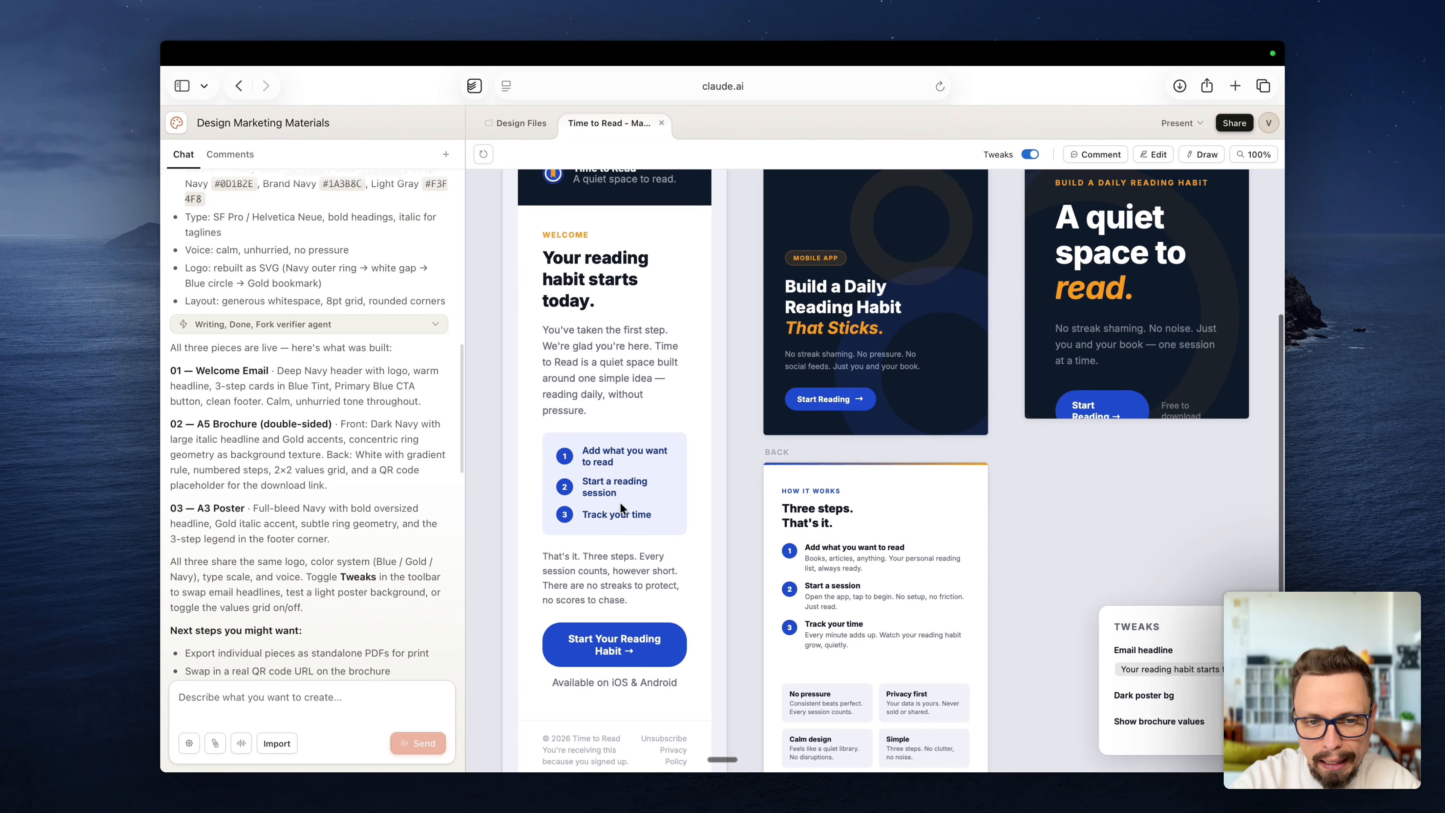
pyautogui.scroll(5, 843, 505)
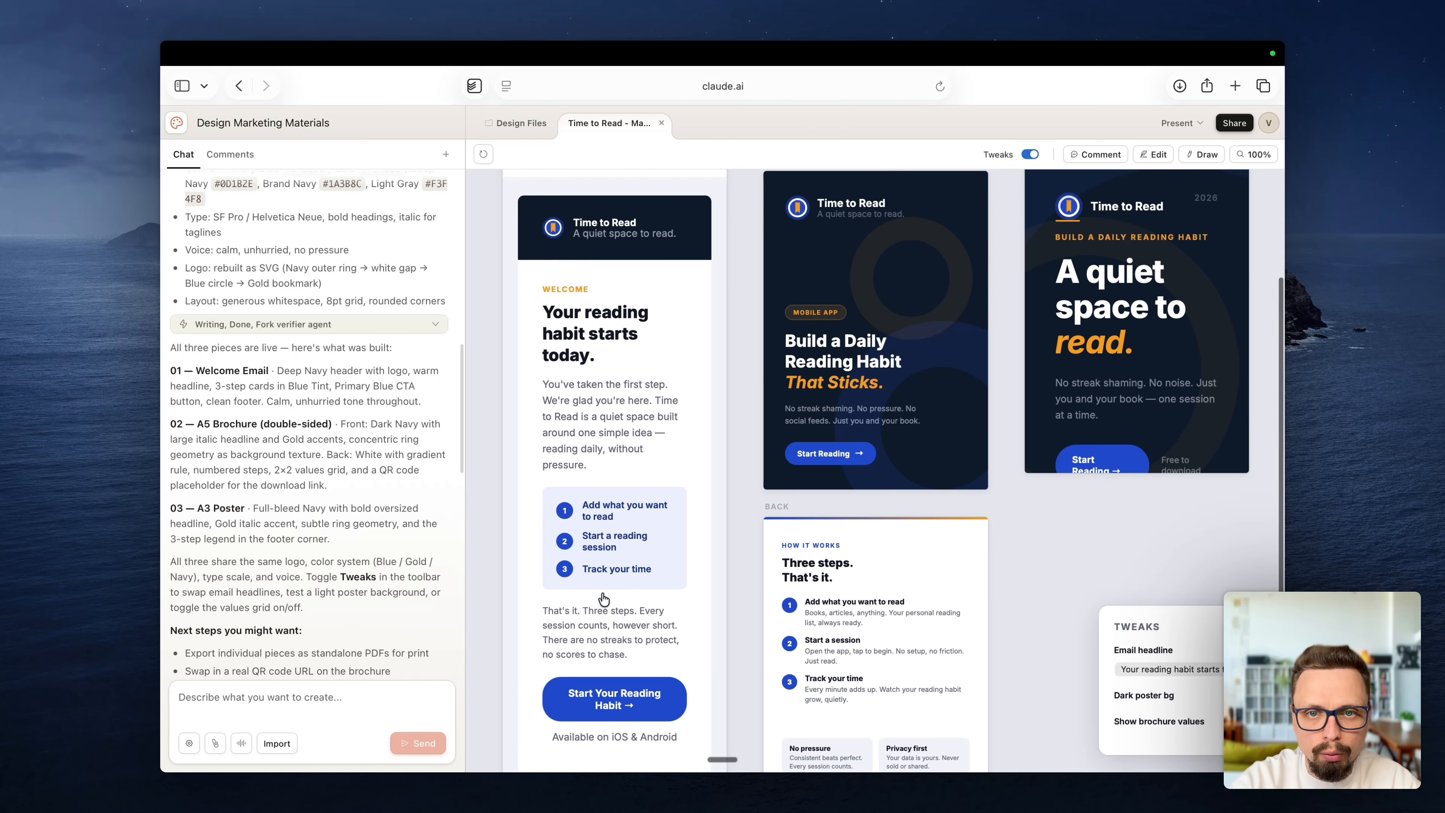
pyautogui.scroll(-4, 791, 480)
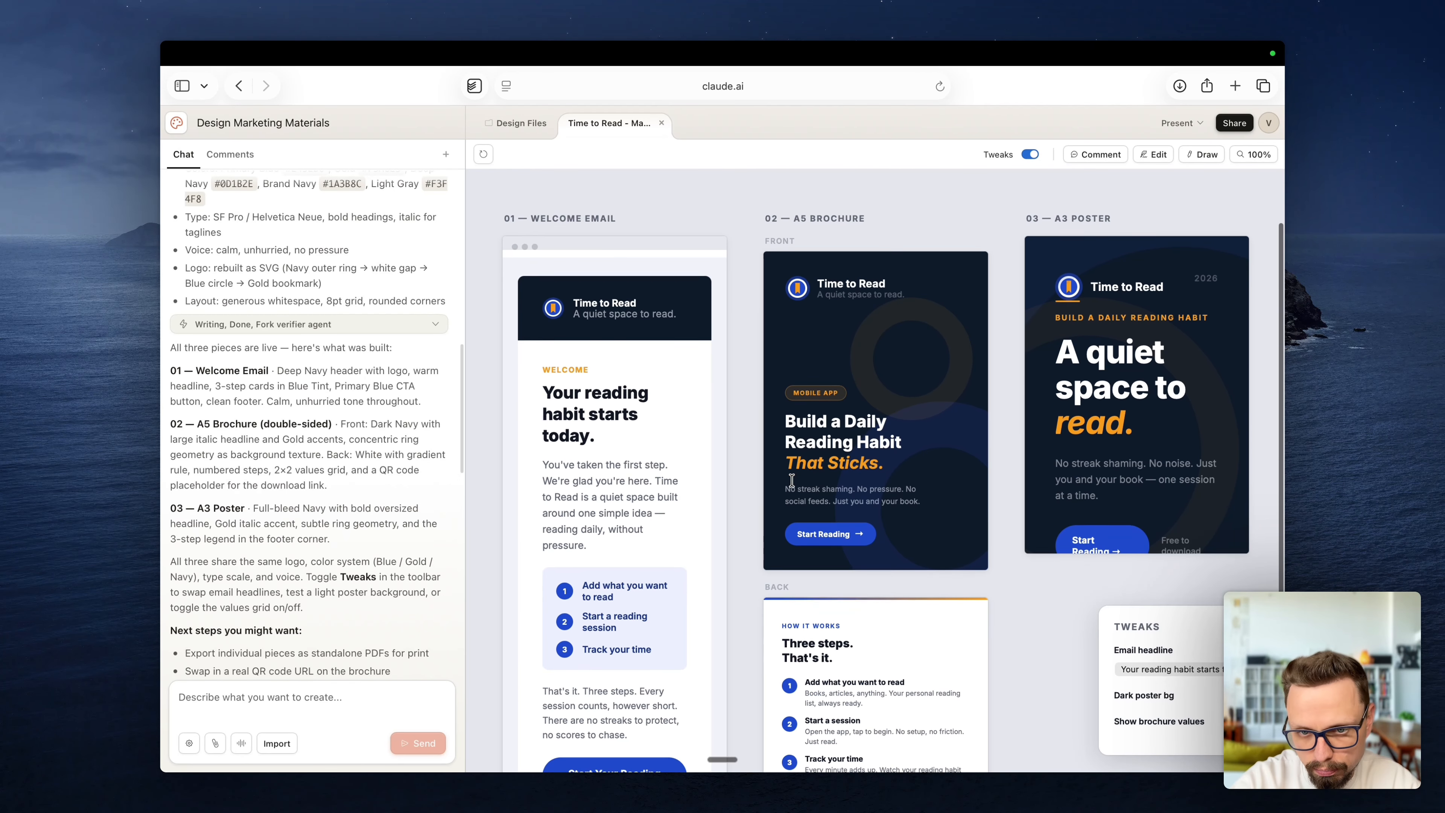
pyautogui.scroll(4, 791, 482)
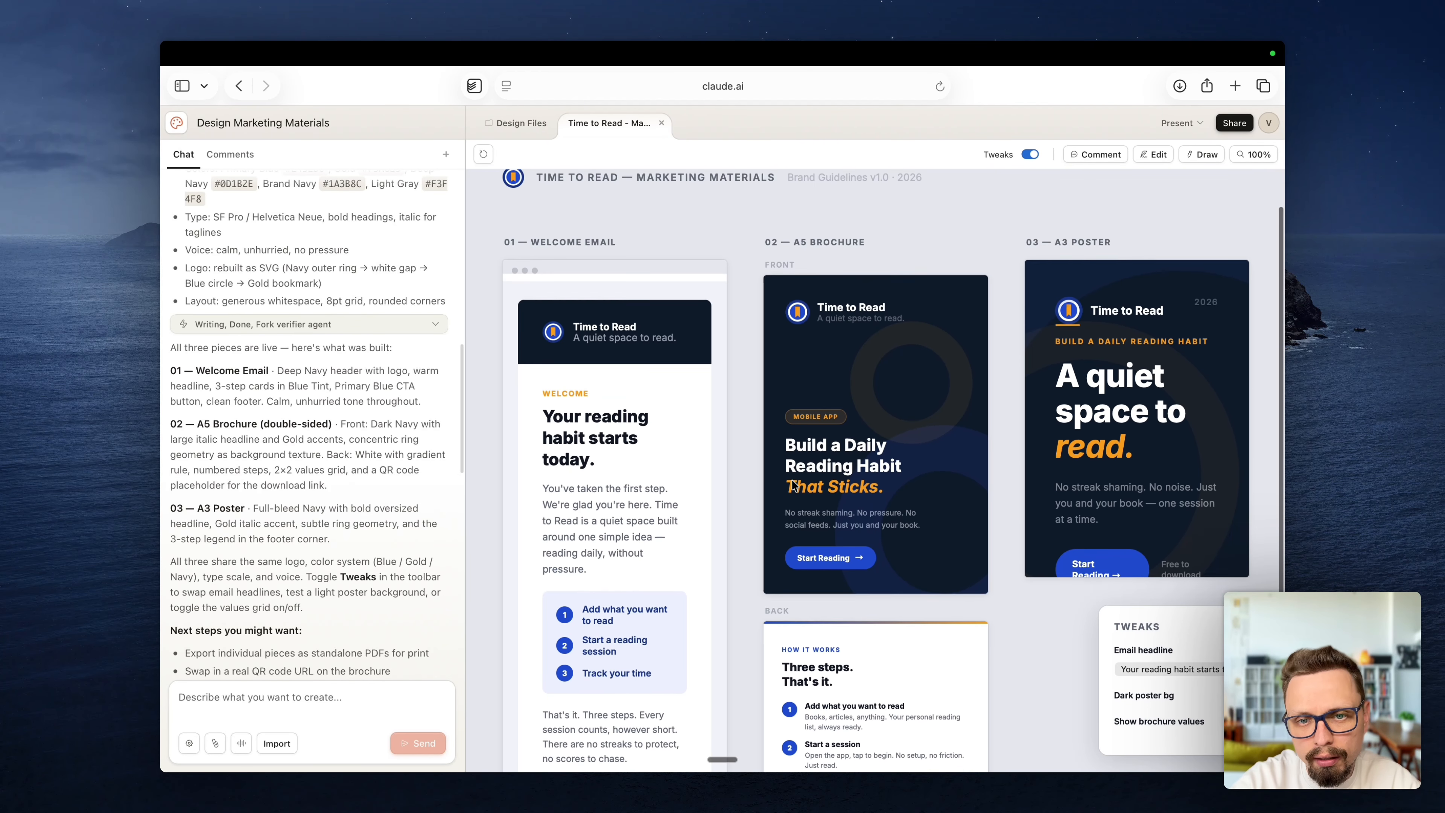
pyautogui.scroll(-7, 792, 482)
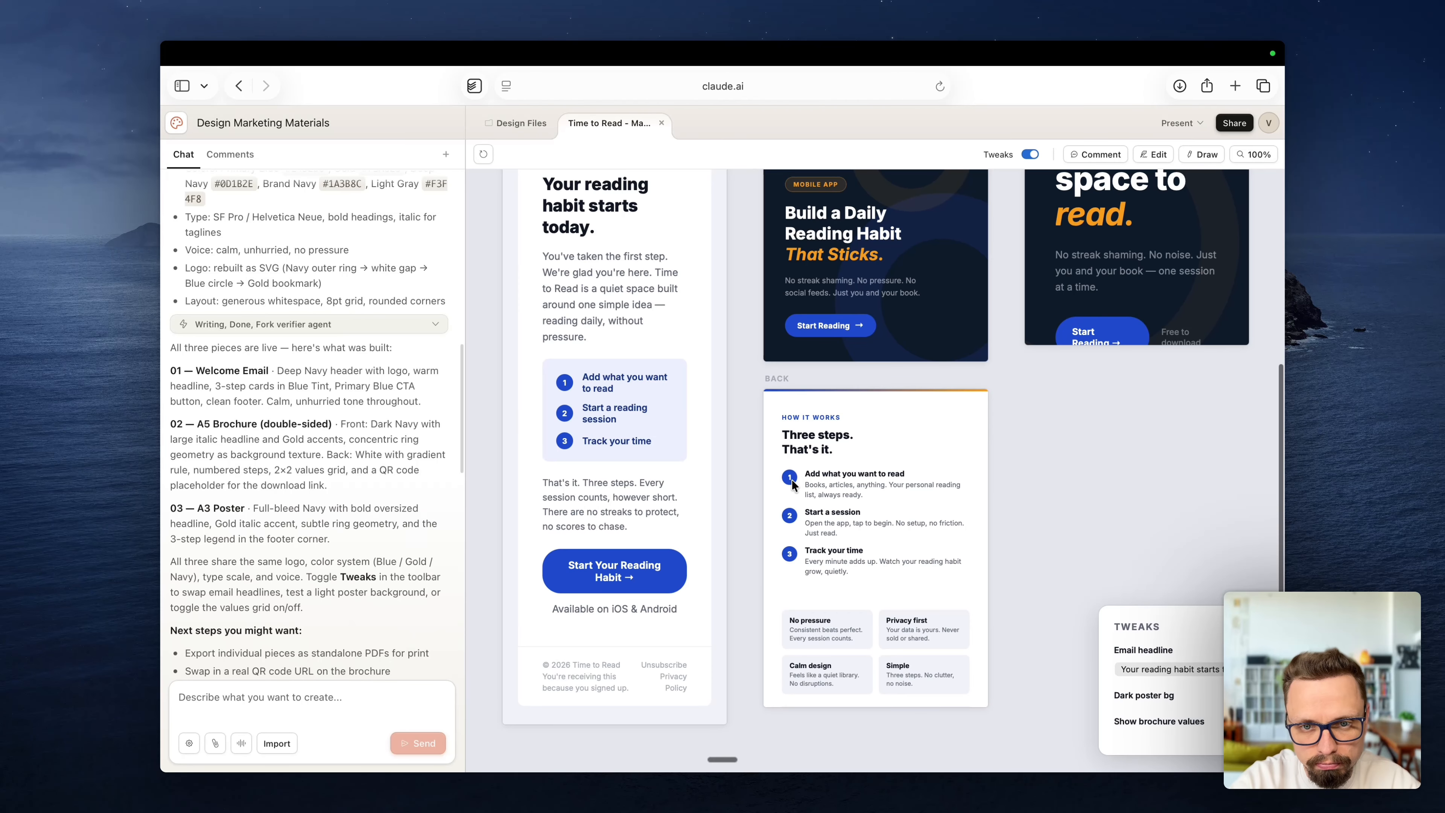
pyautogui.scroll(8, 792, 483)
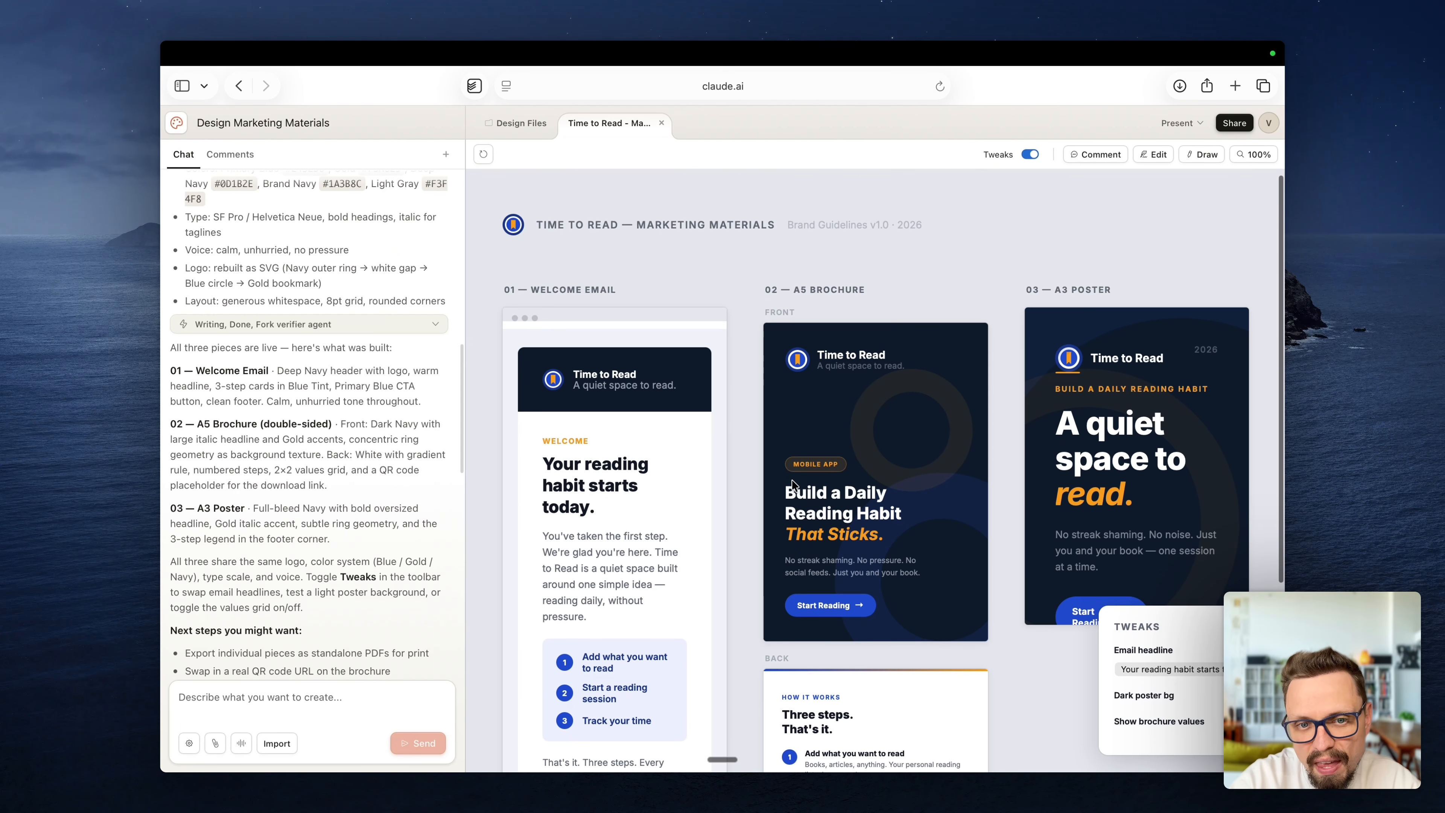
pyautogui.scroll(-5, 793, 482)
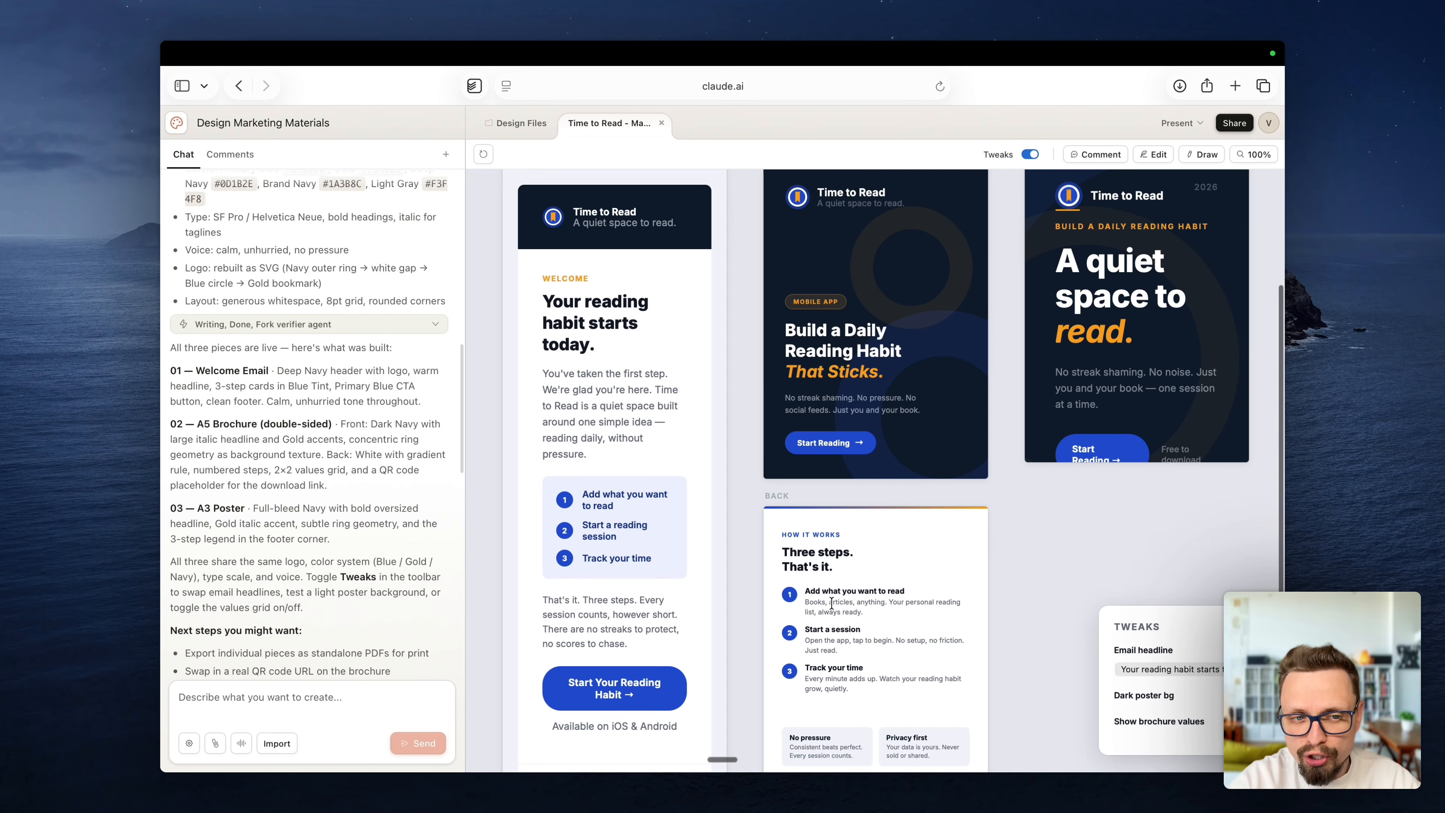
pyautogui.scroll(1, 831, 603)
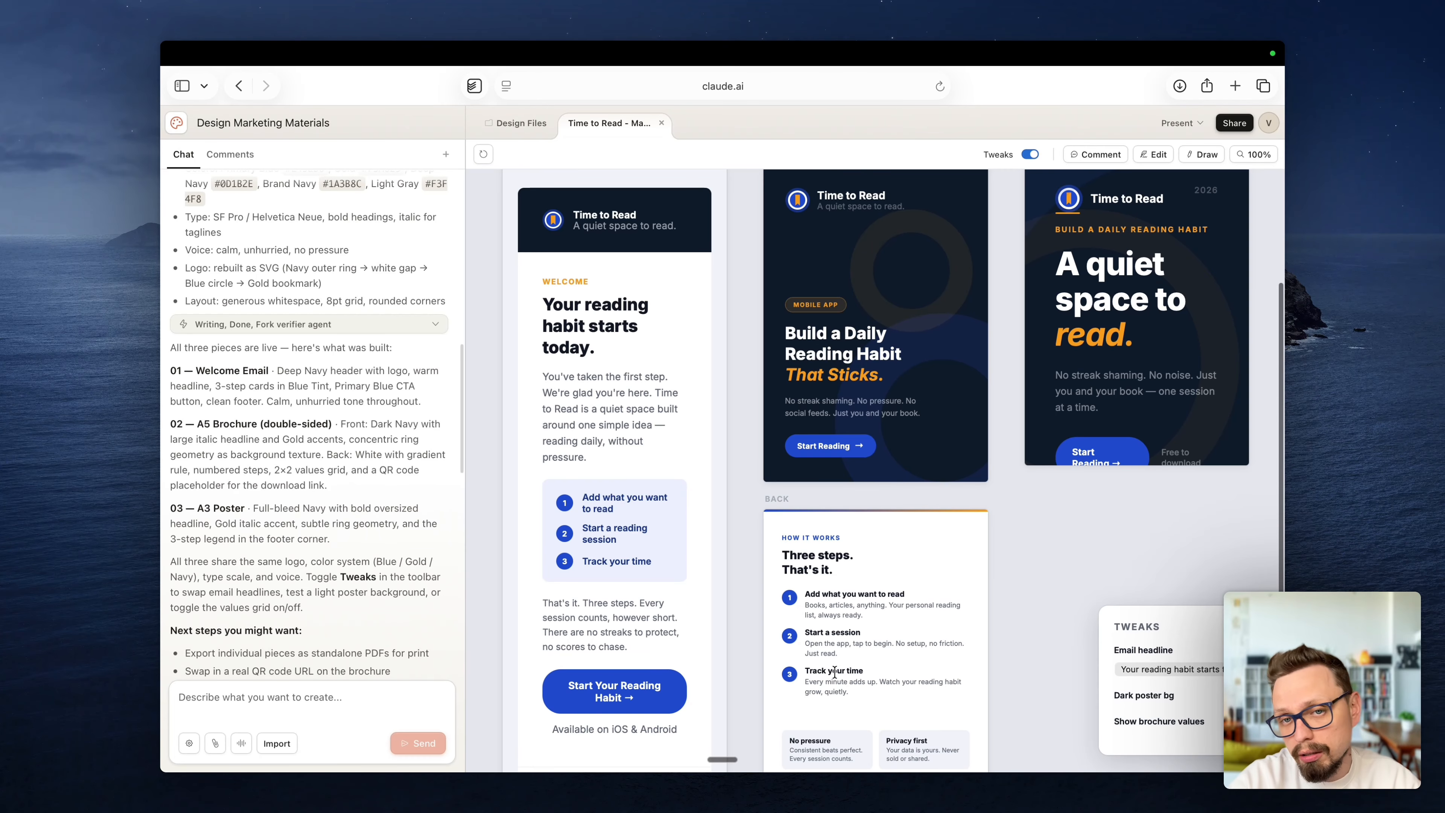
pyautogui.scroll(1, 834, 675)
pyautogui.scroll(3, 834, 671)
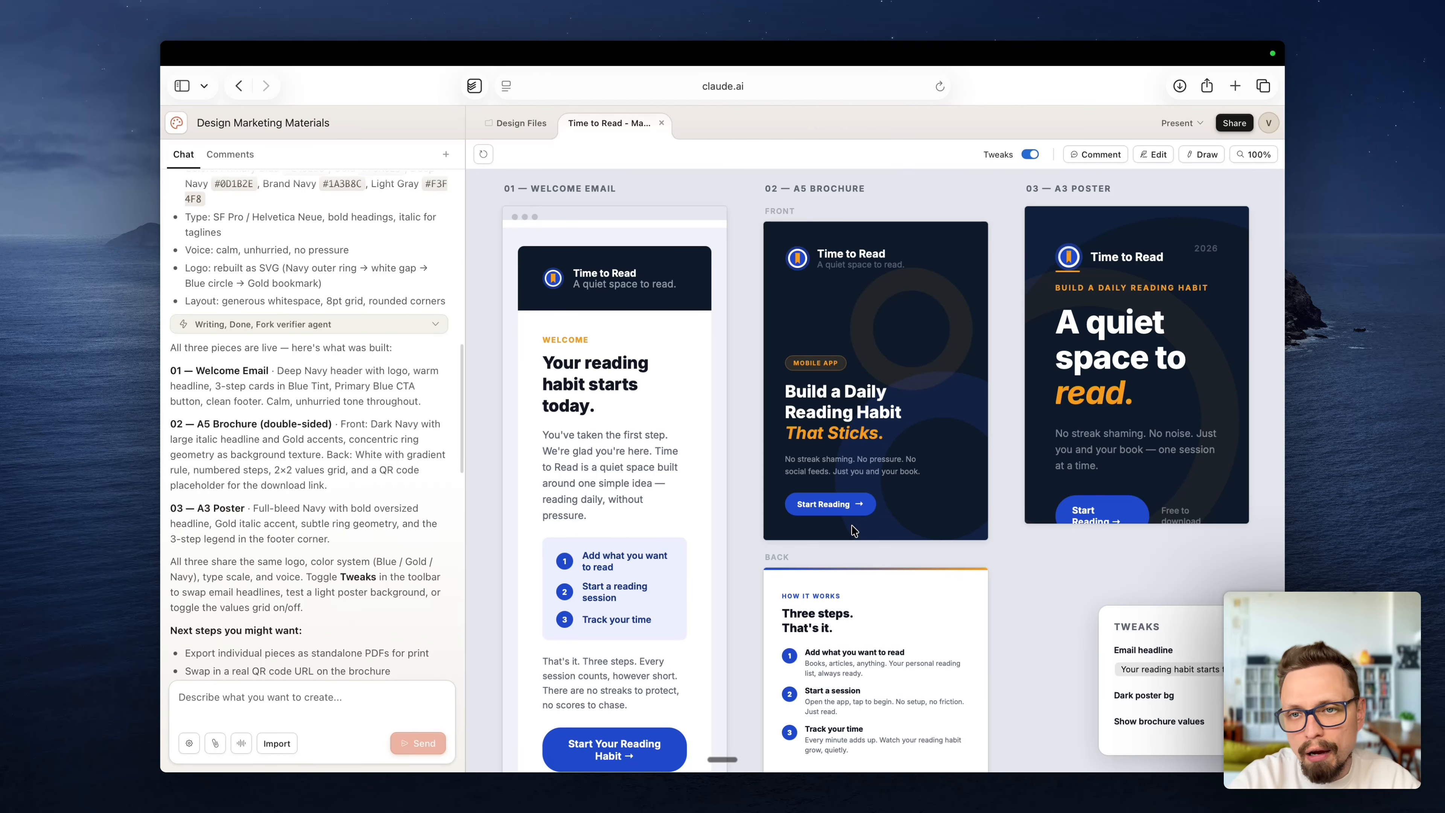
# Step: Switch to direct editing and set the font size of the A3 poster's Start Reading button to 11 px
pyautogui.scroll(3, 904, 573)
pyautogui.scroll(3, 972, 589)
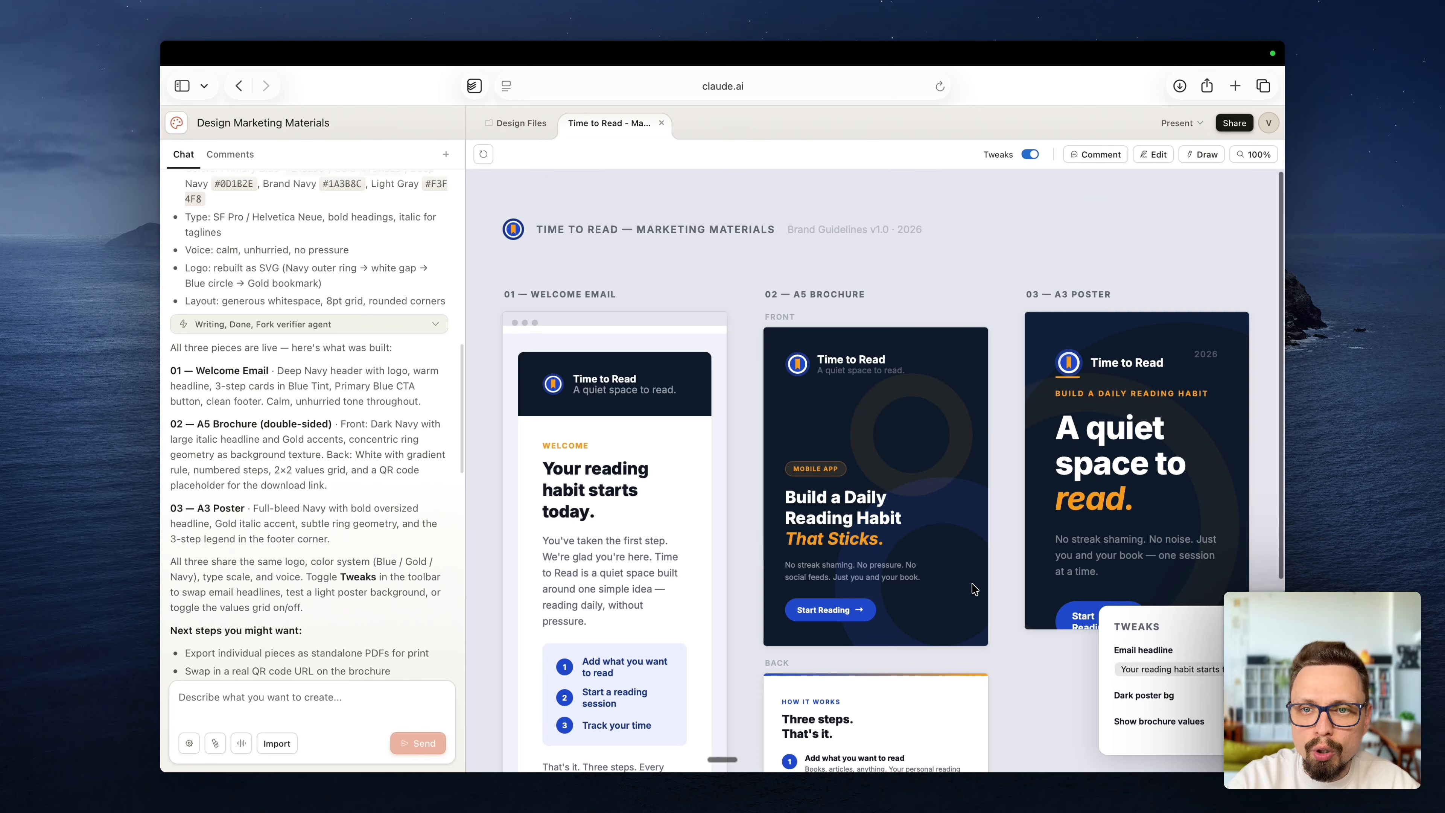
pyautogui.scroll(-4, 1077, 340)
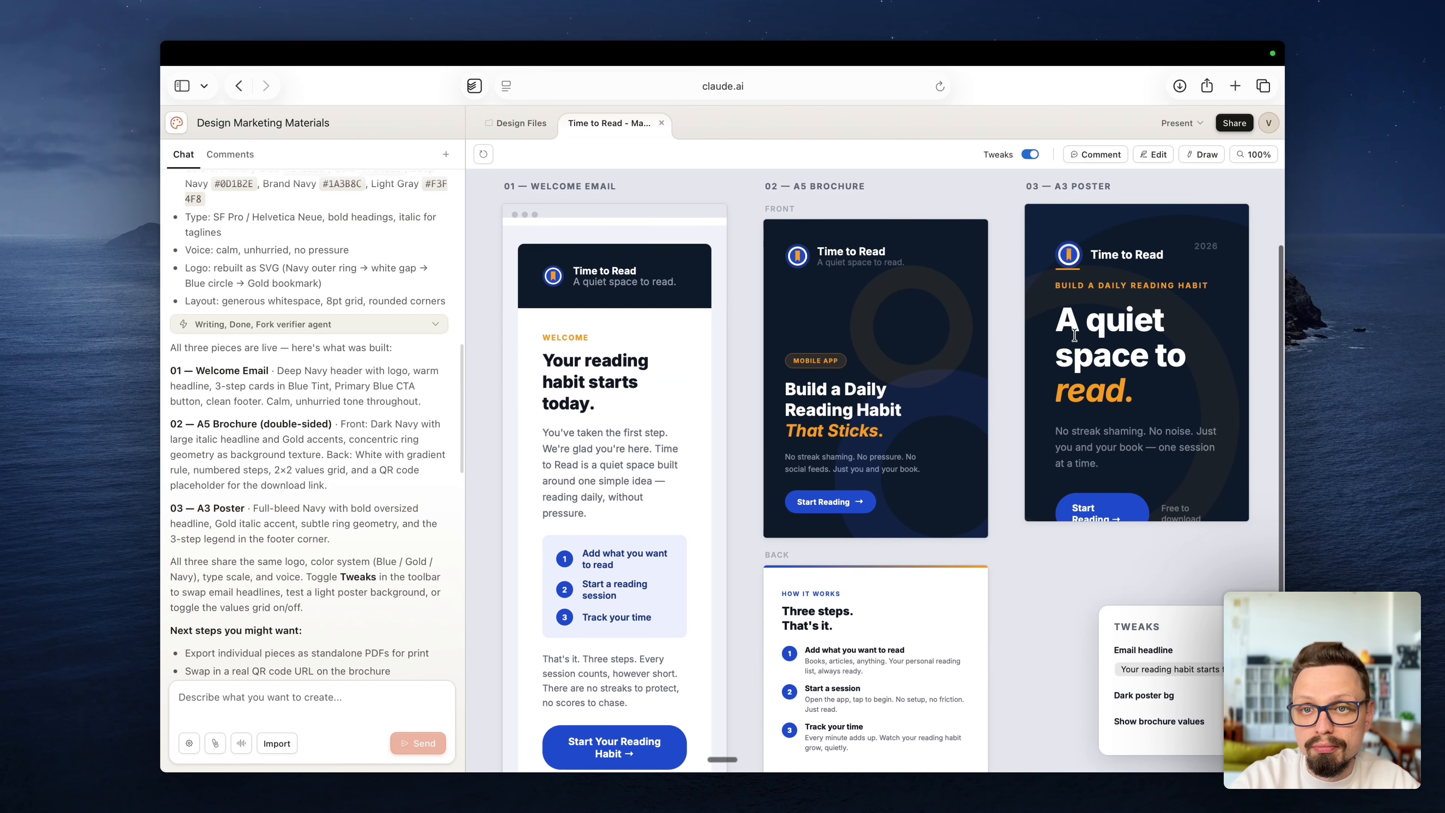
pyautogui.scroll(-1, 1073, 336)
pyautogui.scroll(1, 1074, 335)
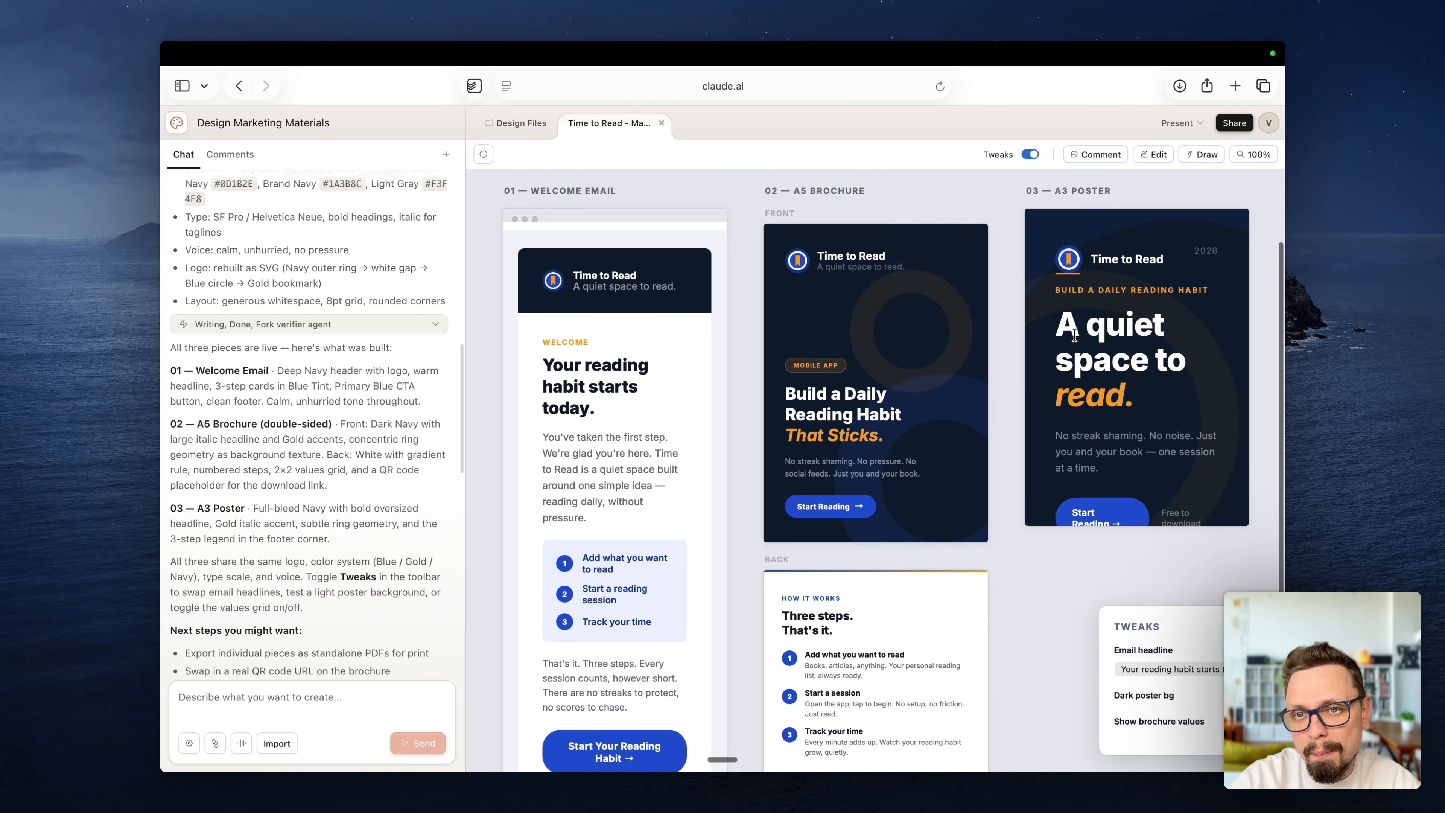
pyautogui.scroll(2, 1083, 543)
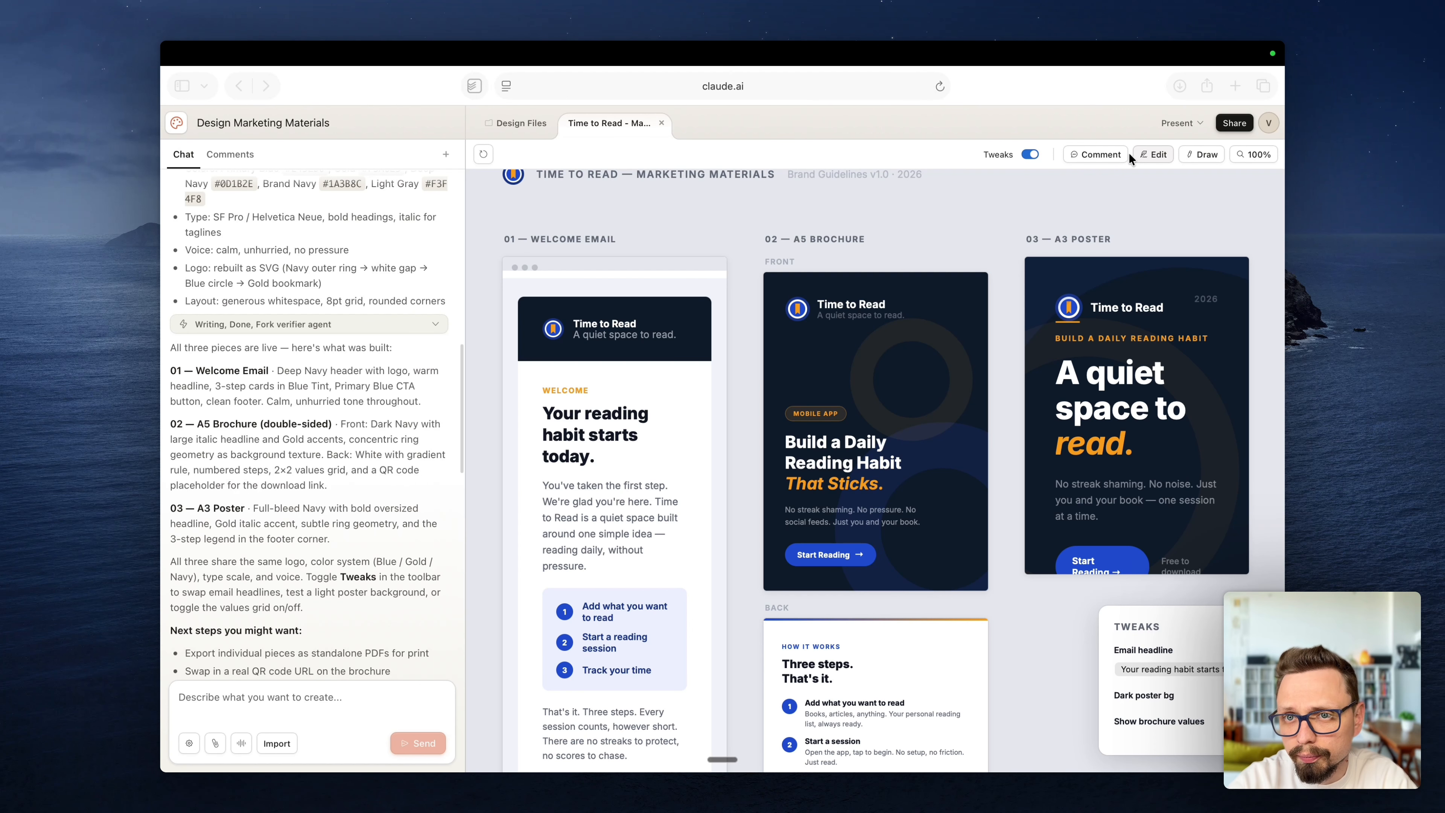
pyautogui.click(1152, 153)
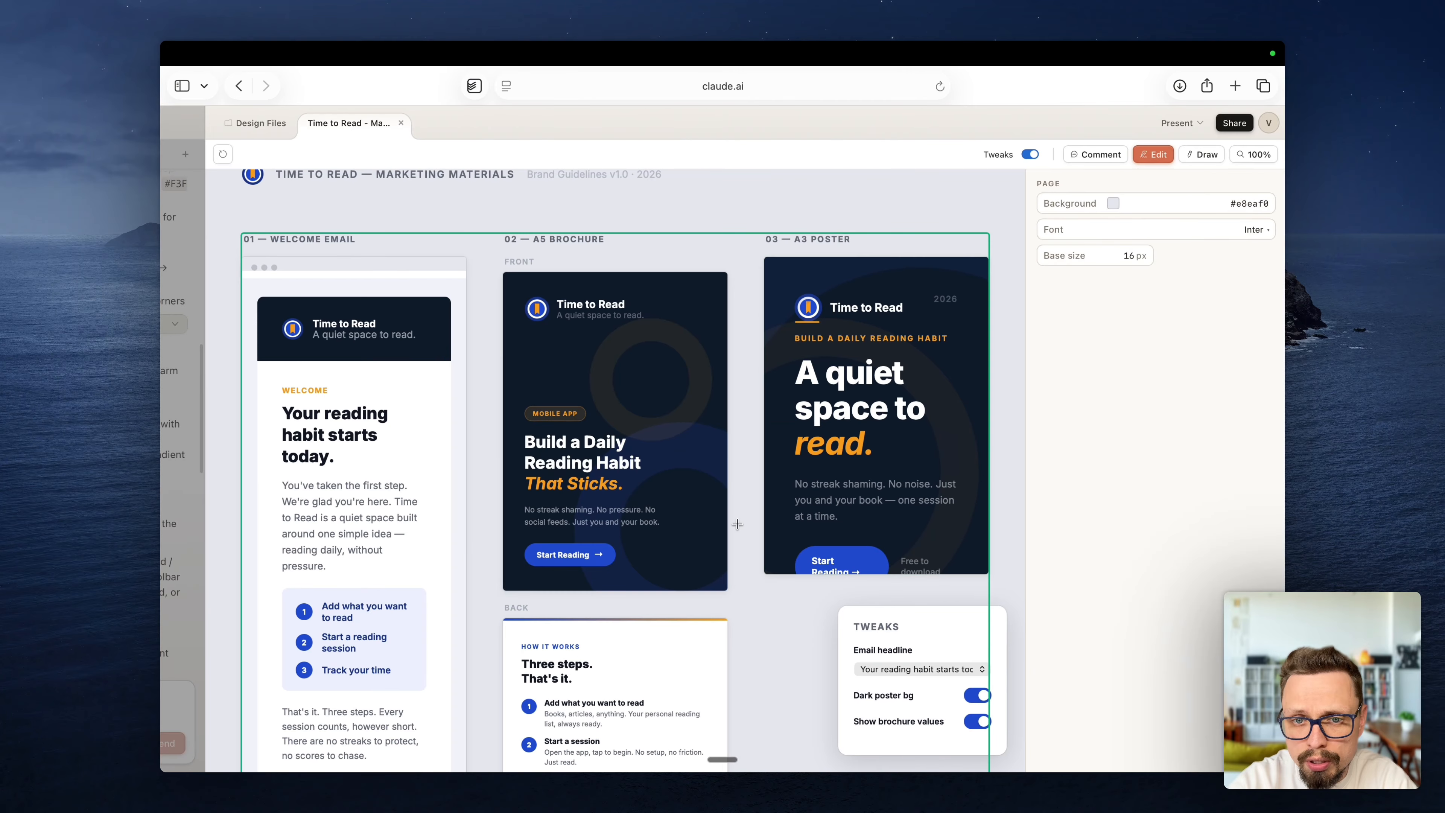
pyautogui.click(866, 556)
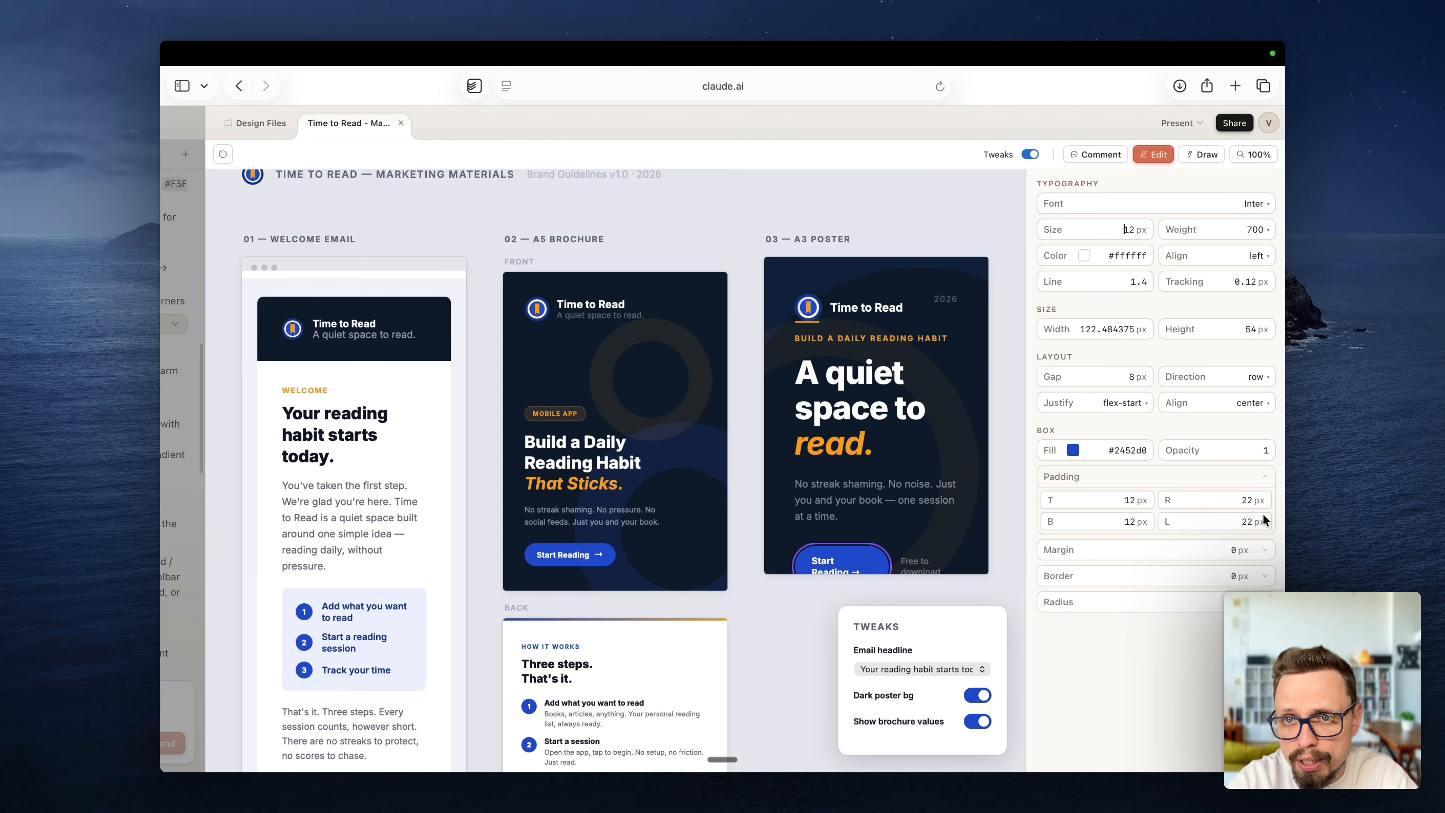
pyautogui.press('Down')
pyautogui.press('Down')
pyautogui.press('Down')
pyautogui.press('Down')
pyautogui.press('Down')
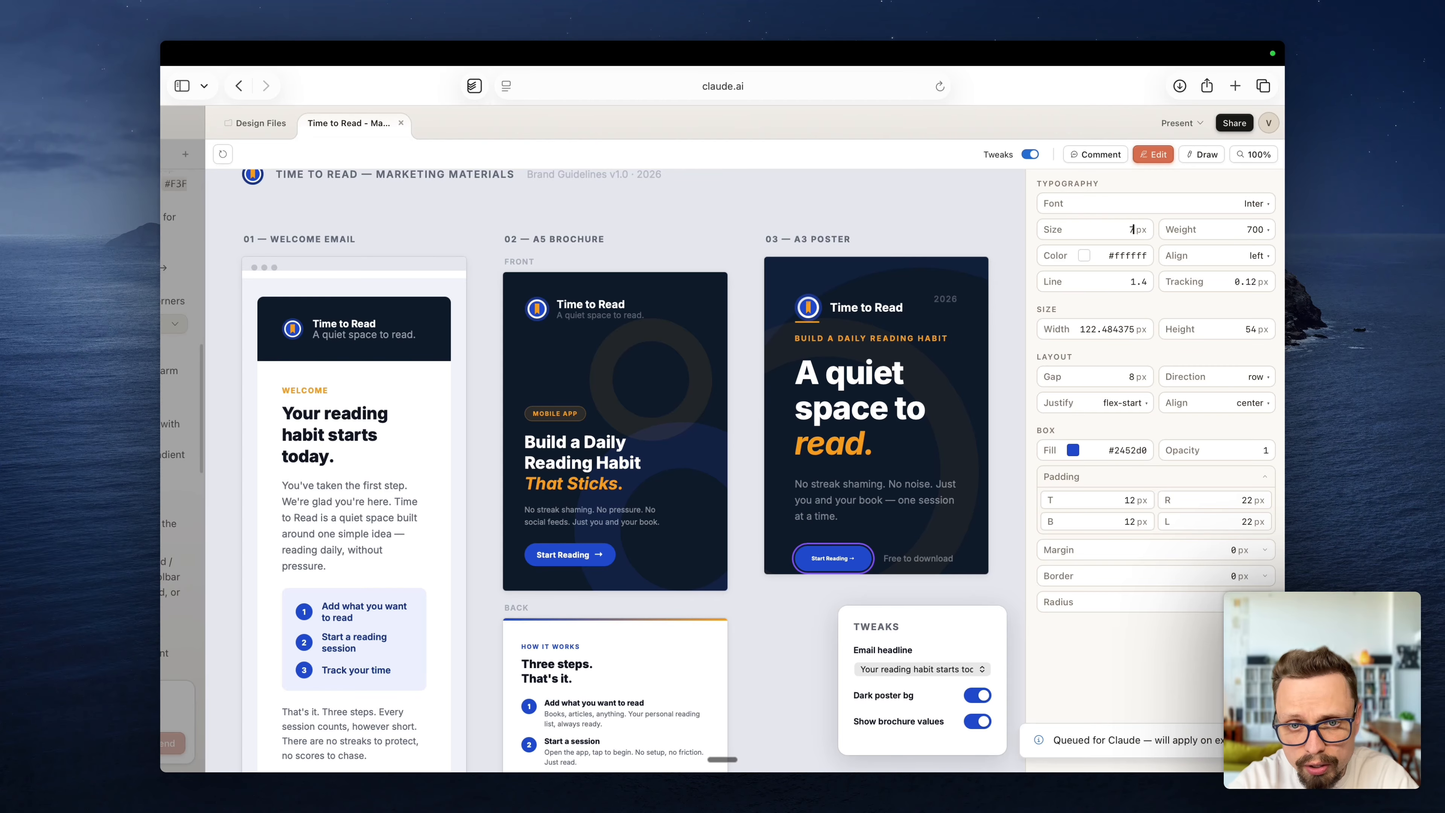
pyautogui.press('Up')
pyautogui.press('Up')
pyautogui.press('Up')
pyautogui.press('Up')
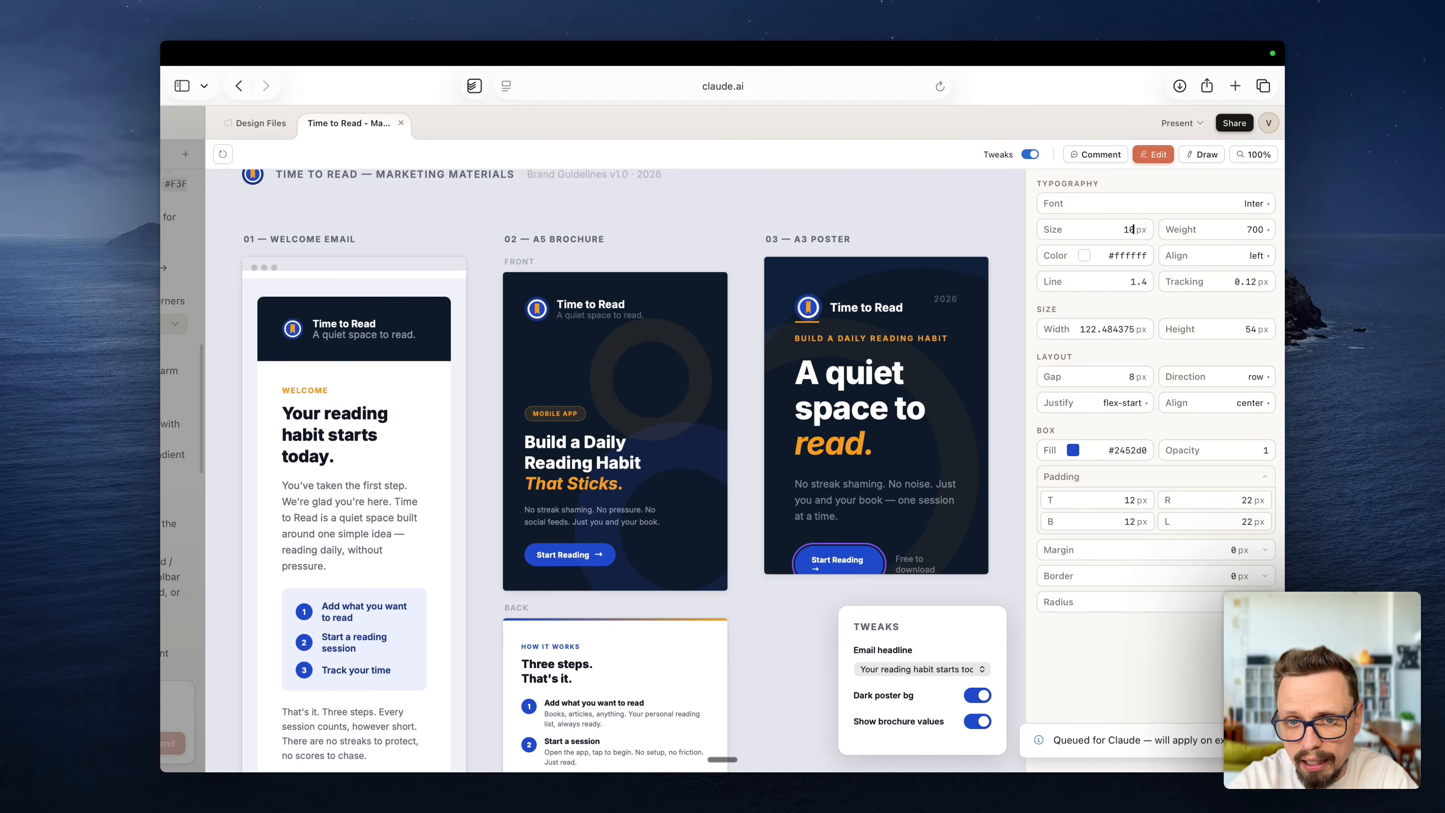
# Step: Set the bottom margin of the A3 poster's "No streak shaming" paragraph to 22 px
pyautogui.click(816, 541)
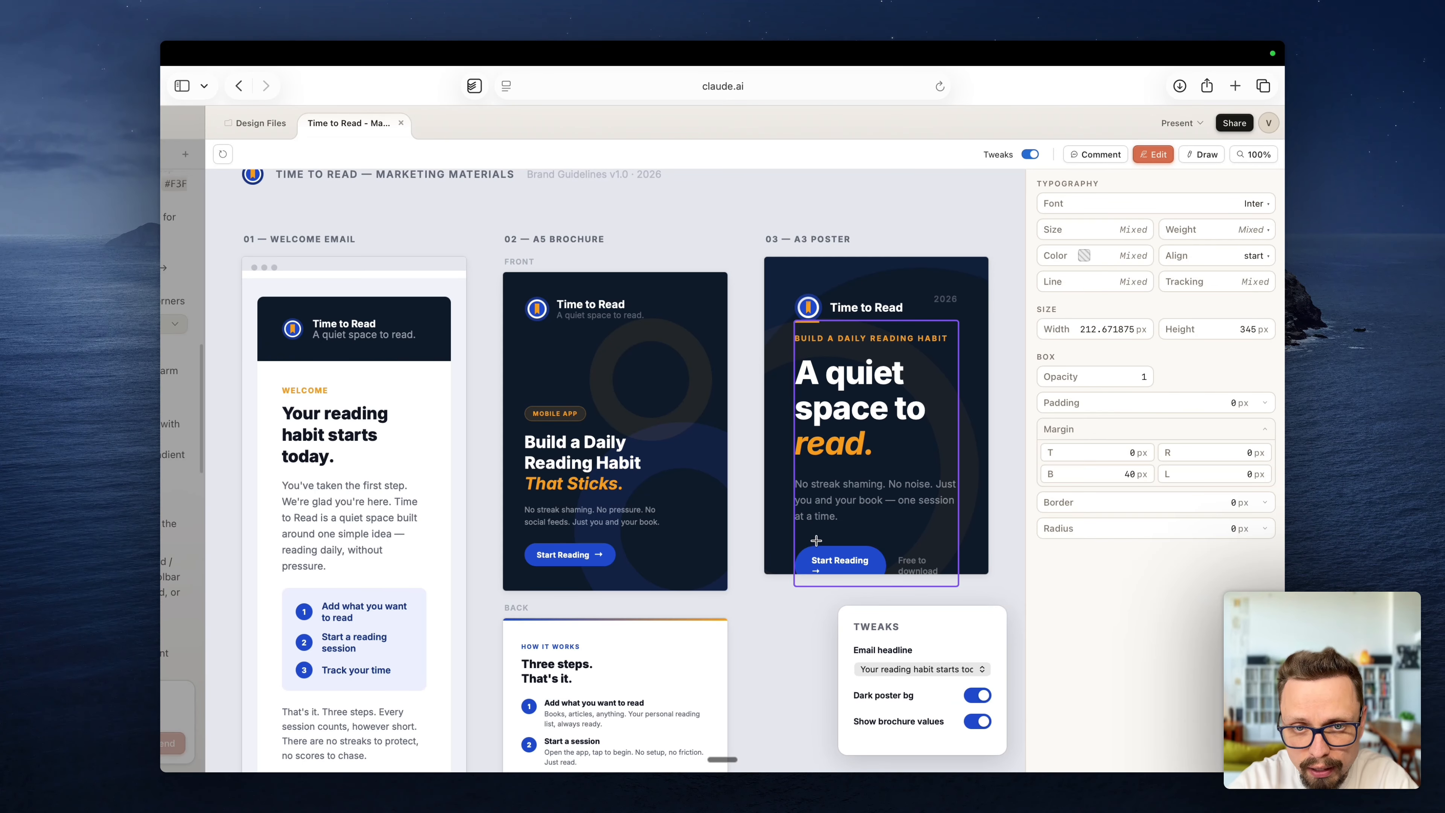
pyautogui.click(829, 558)
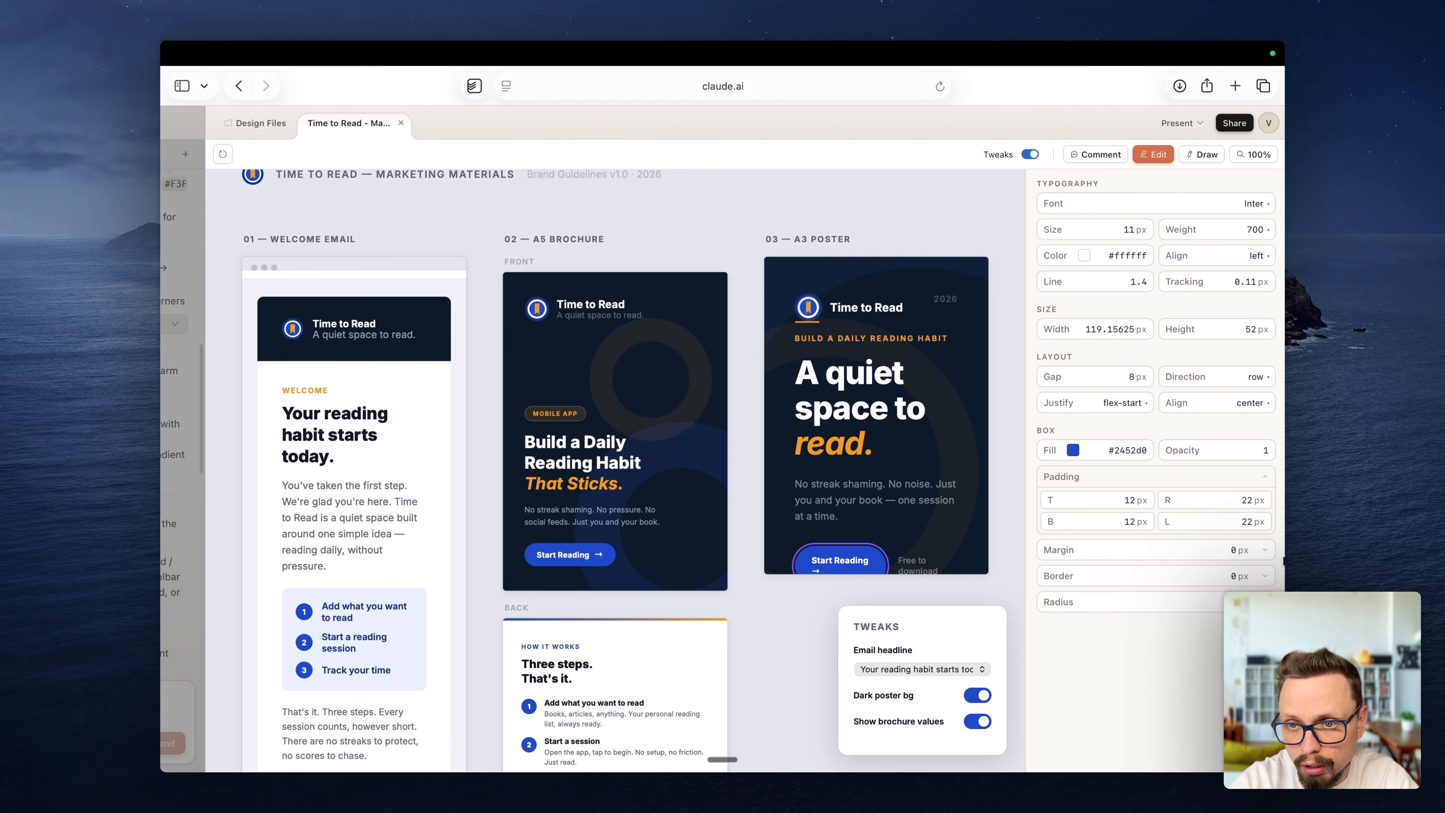
pyautogui.click(1264, 549)
pyautogui.click(815, 506)
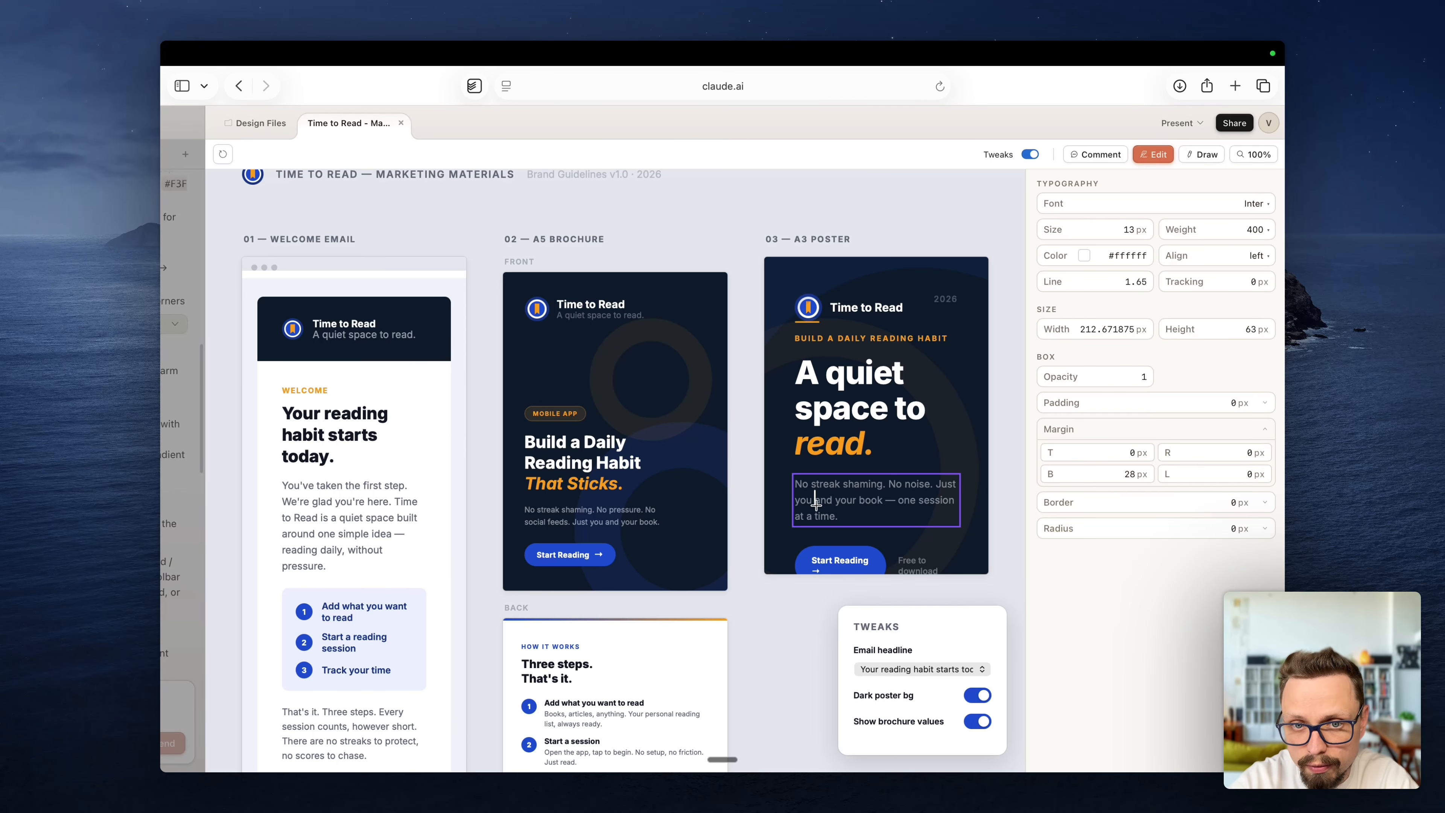
pyautogui.press('Down')
pyautogui.press('Down')
pyautogui.press('Down')
pyautogui.press('Down')
pyautogui.press('Down')
pyautogui.press('Down')
pyautogui.press('Down')
pyautogui.press('Down')
pyautogui.press('Down')
pyautogui.press('Down')
pyautogui.press('Down')
pyautogui.press('Down')
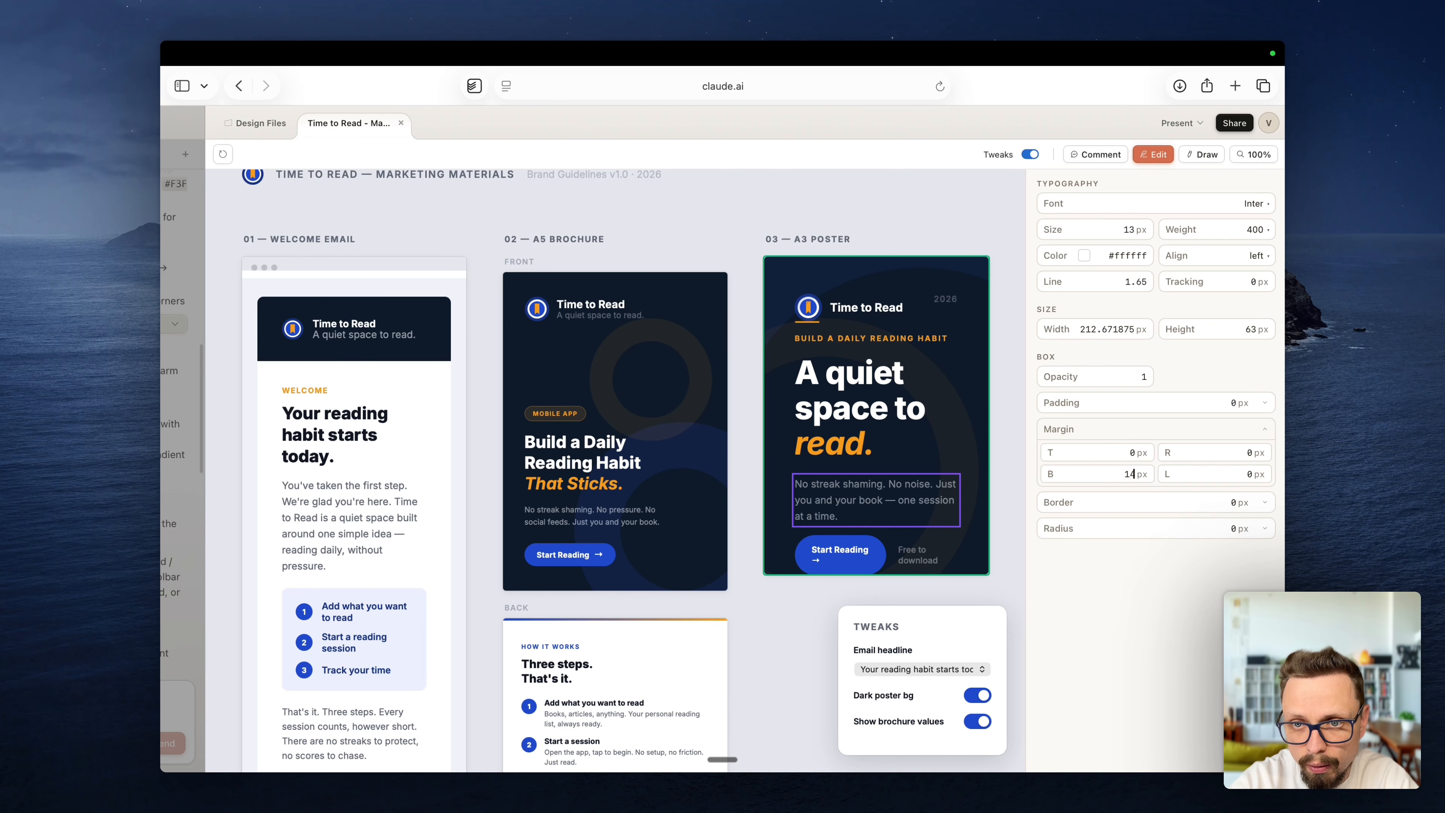
pyautogui.press('Down')
pyautogui.press('Down')
pyautogui.press('Down')
pyautogui.press('Down')
pyautogui.press('Down')
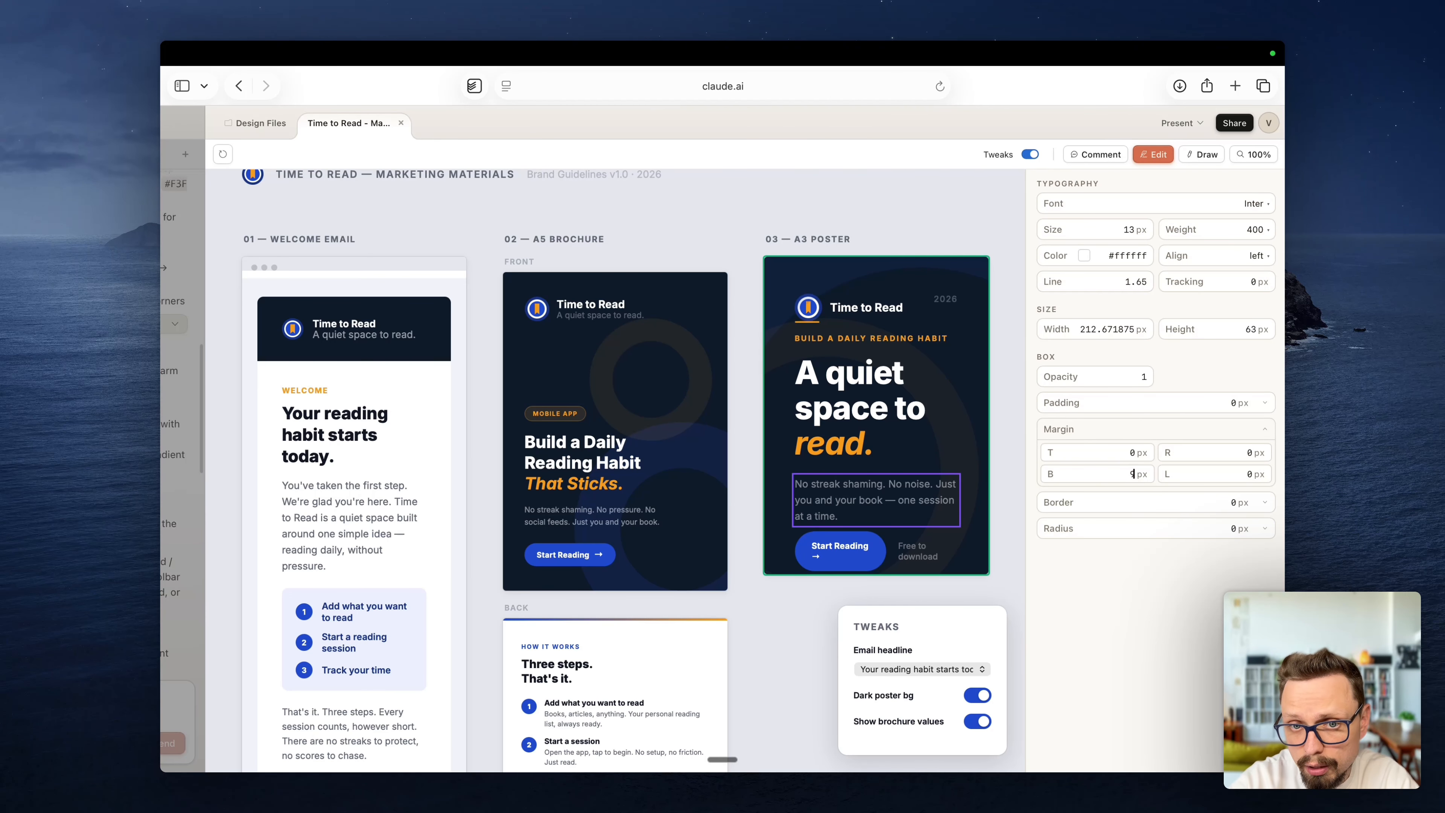
pyautogui.press('Up')
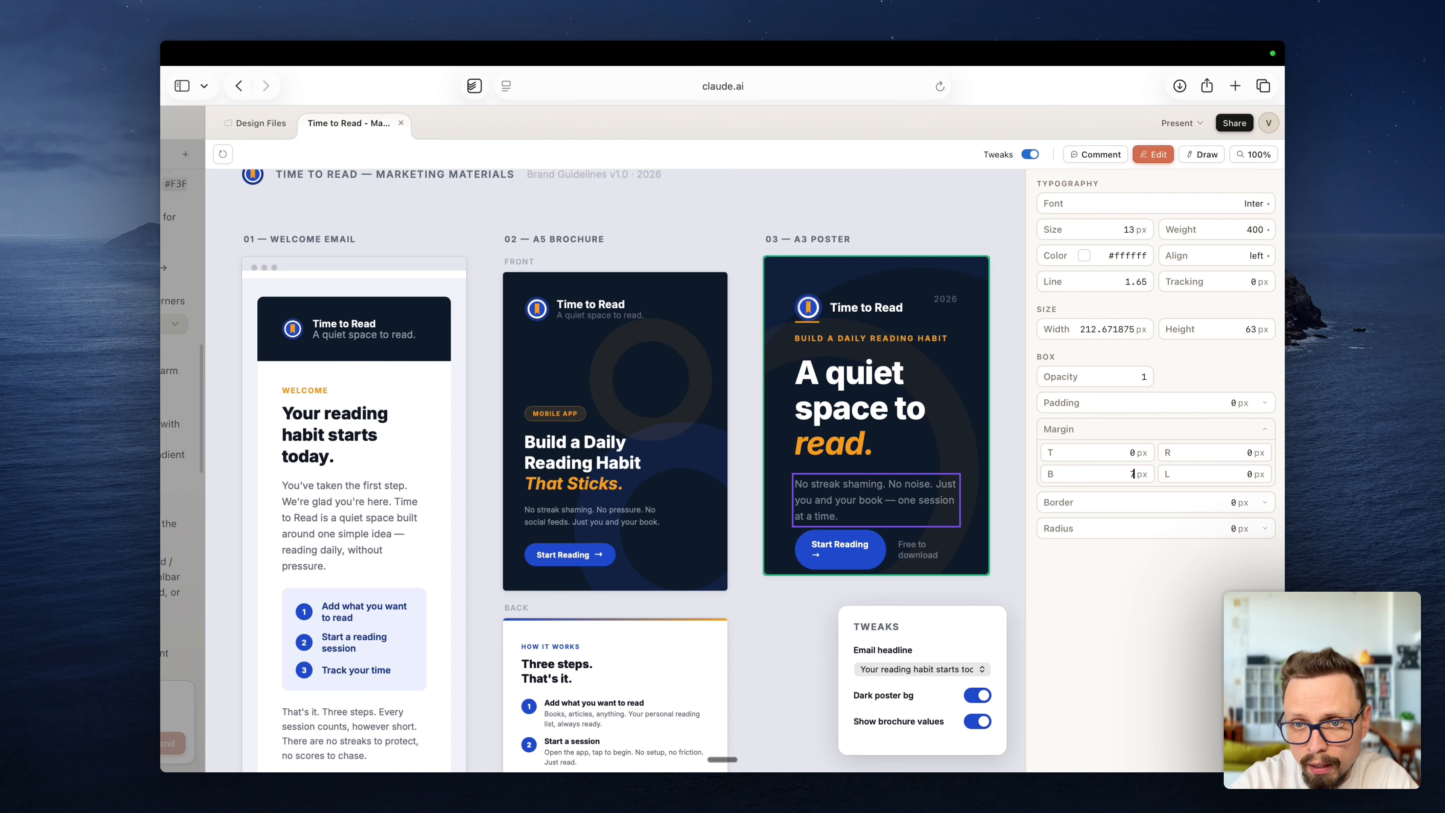
pyautogui.press('Up')
pyautogui.press('Up')
pyautogui.press('Up')
pyautogui.press('Up')
pyautogui.press('Up')
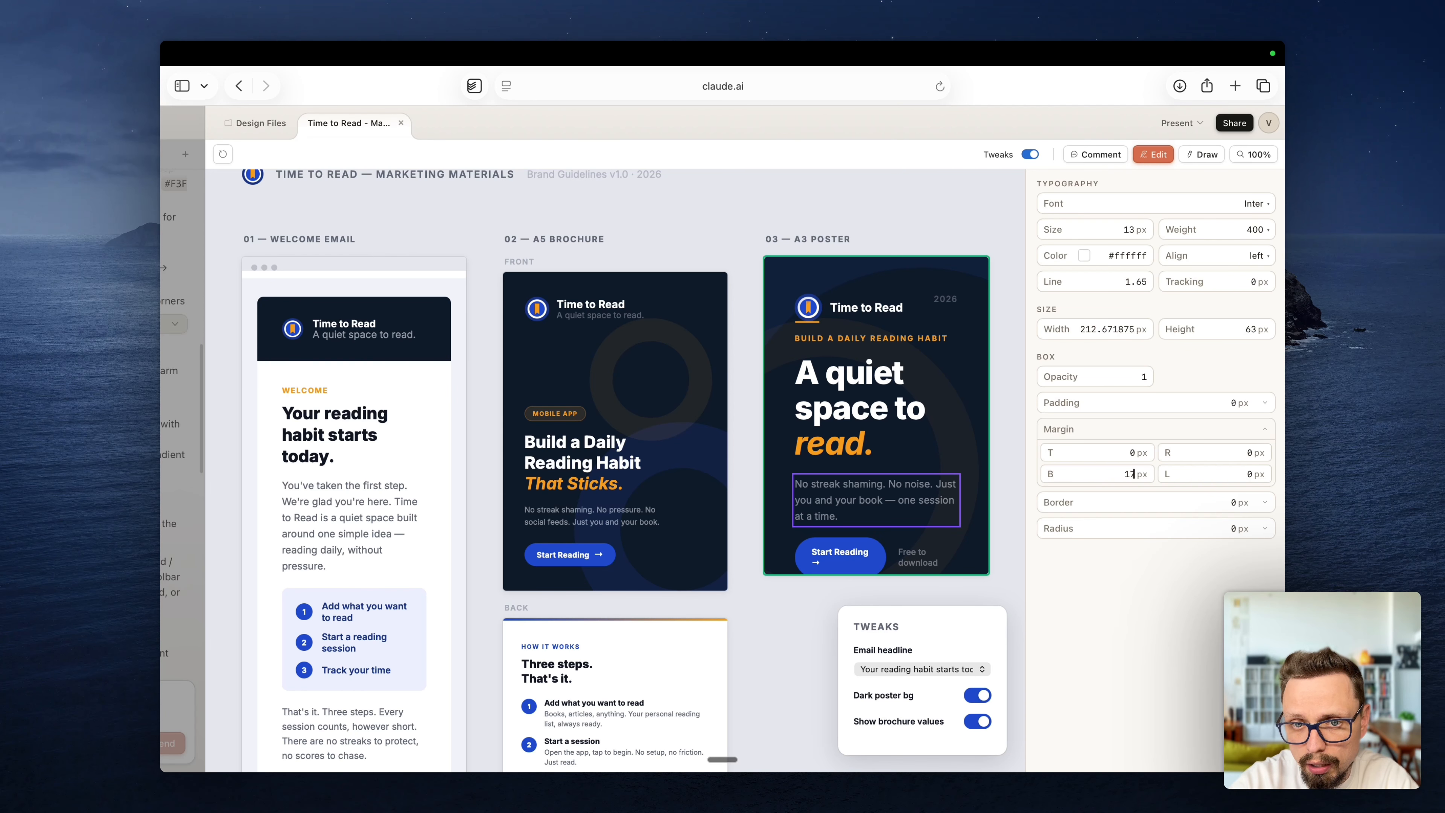
pyautogui.press('Up')
pyautogui.press('Up')
pyautogui.press('Up')
pyautogui.press('Up')
pyautogui.press('Up')
pyautogui.press('Up')
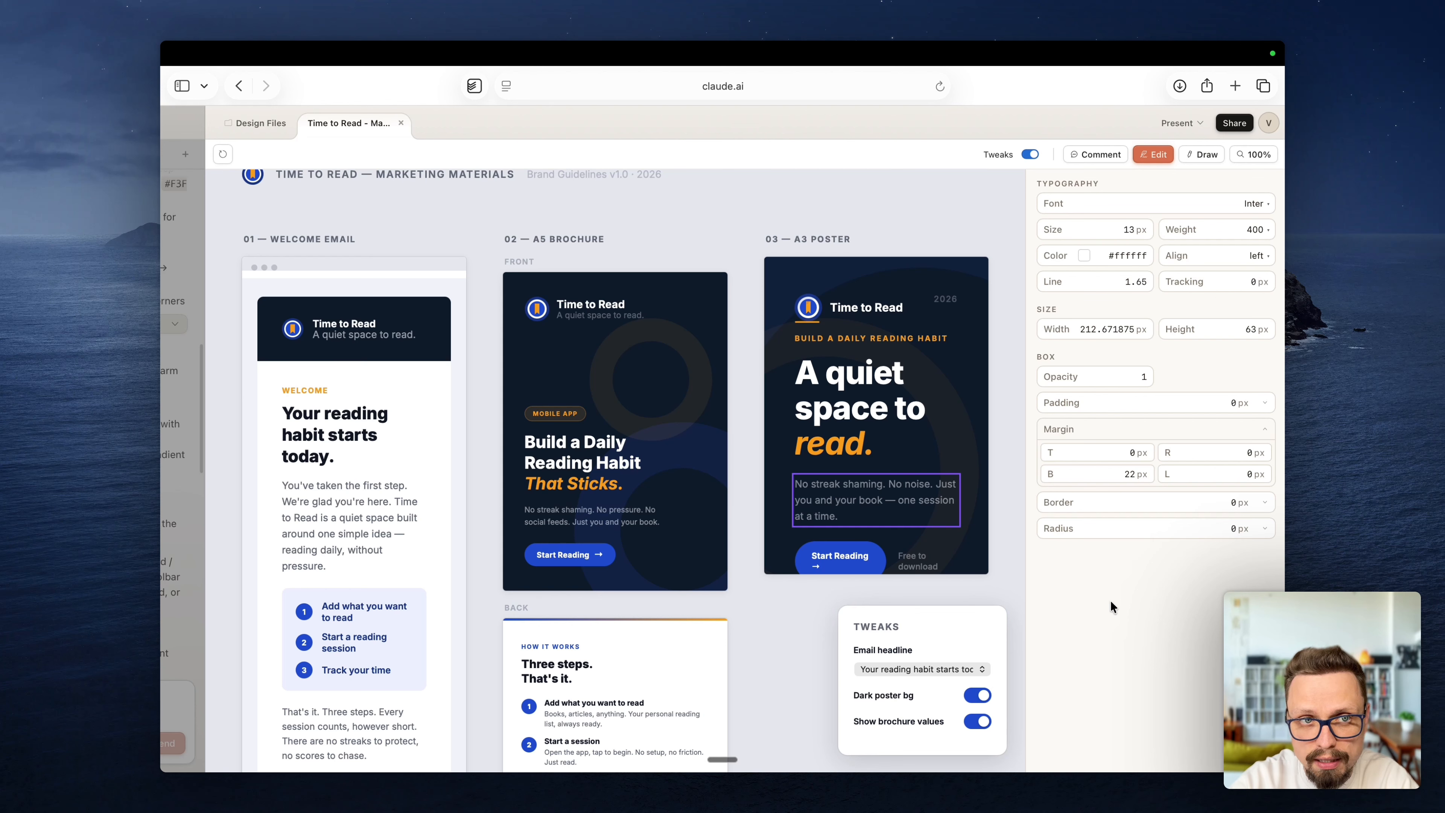
# Step: Comment on the A3 poster "Check if layout and alignment are correct. I see issues with "start reading" text on the blue bg" and send it to Claude
pyautogui.click(1094, 154)
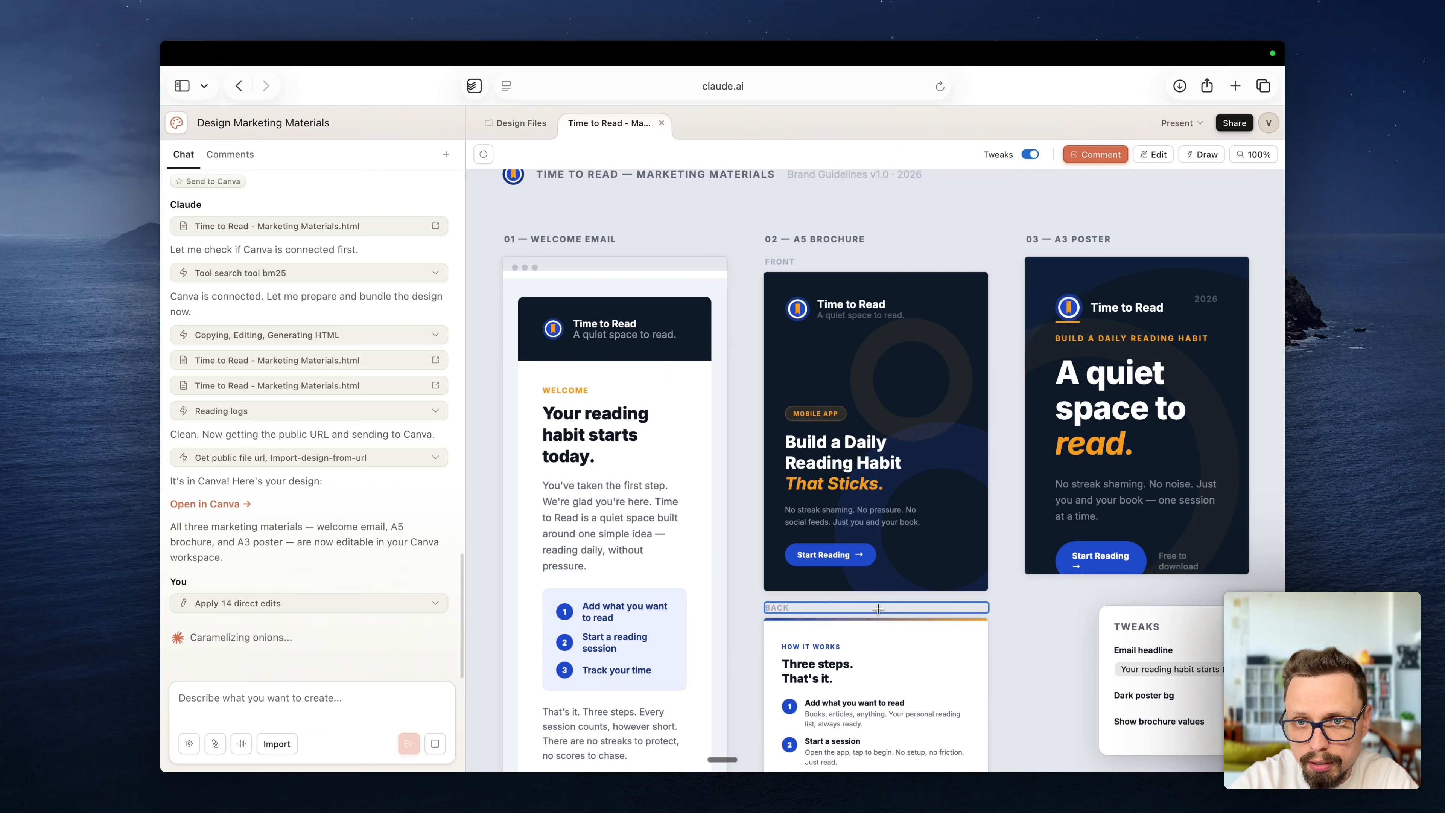
pyautogui.click(1094, 151)
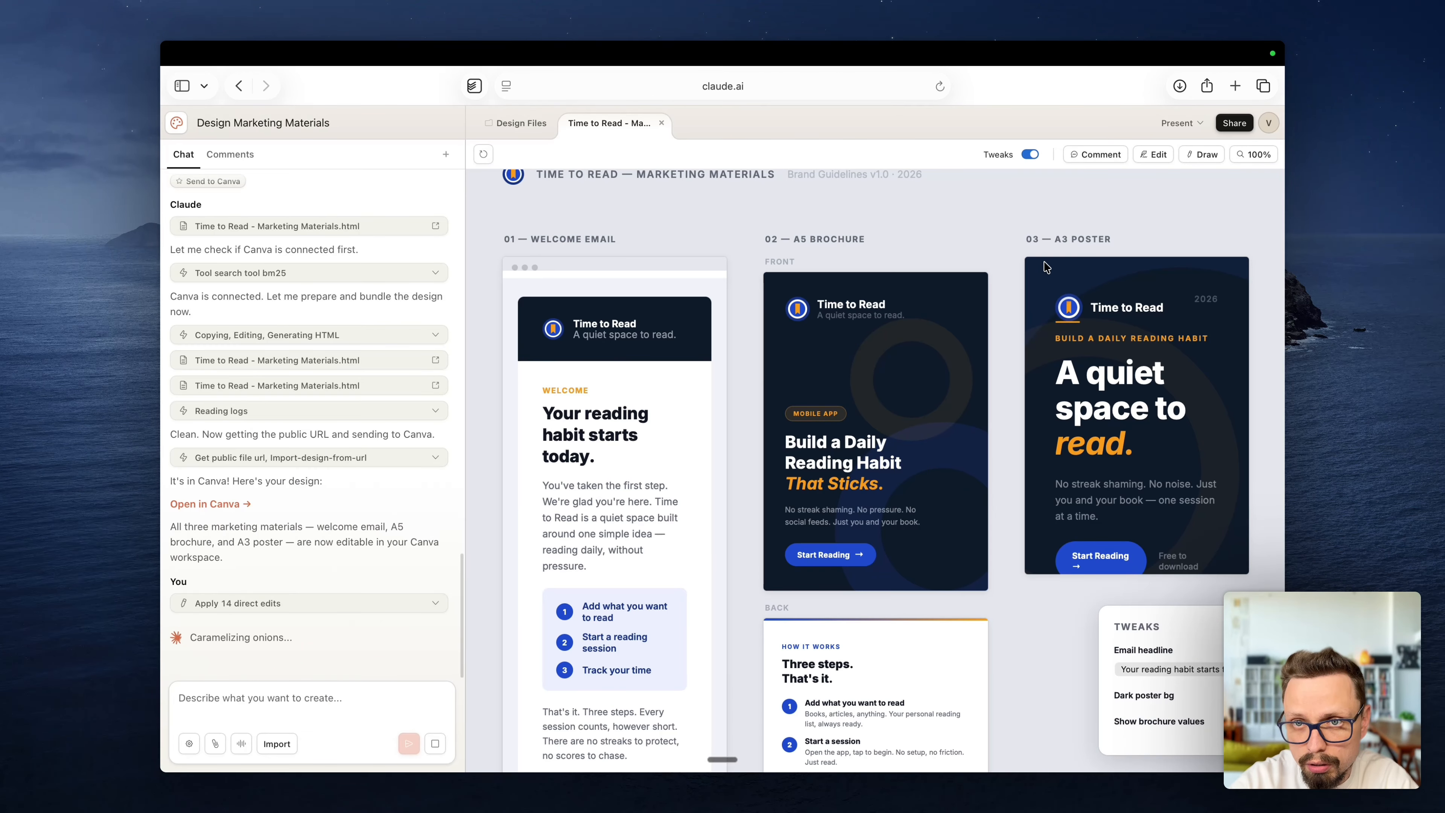
pyautogui.click(1095, 154)
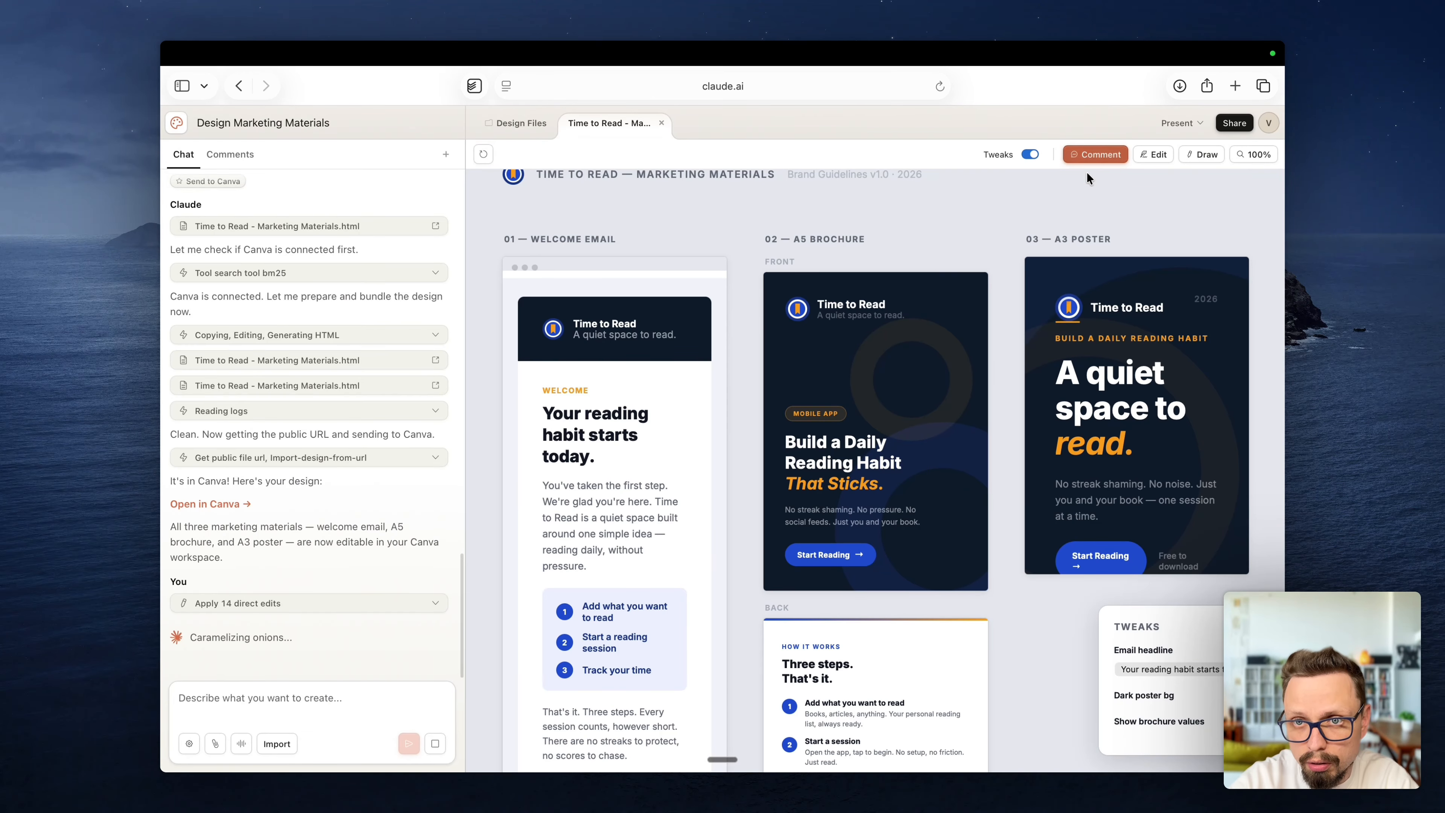
pyautogui.click(1045, 262)
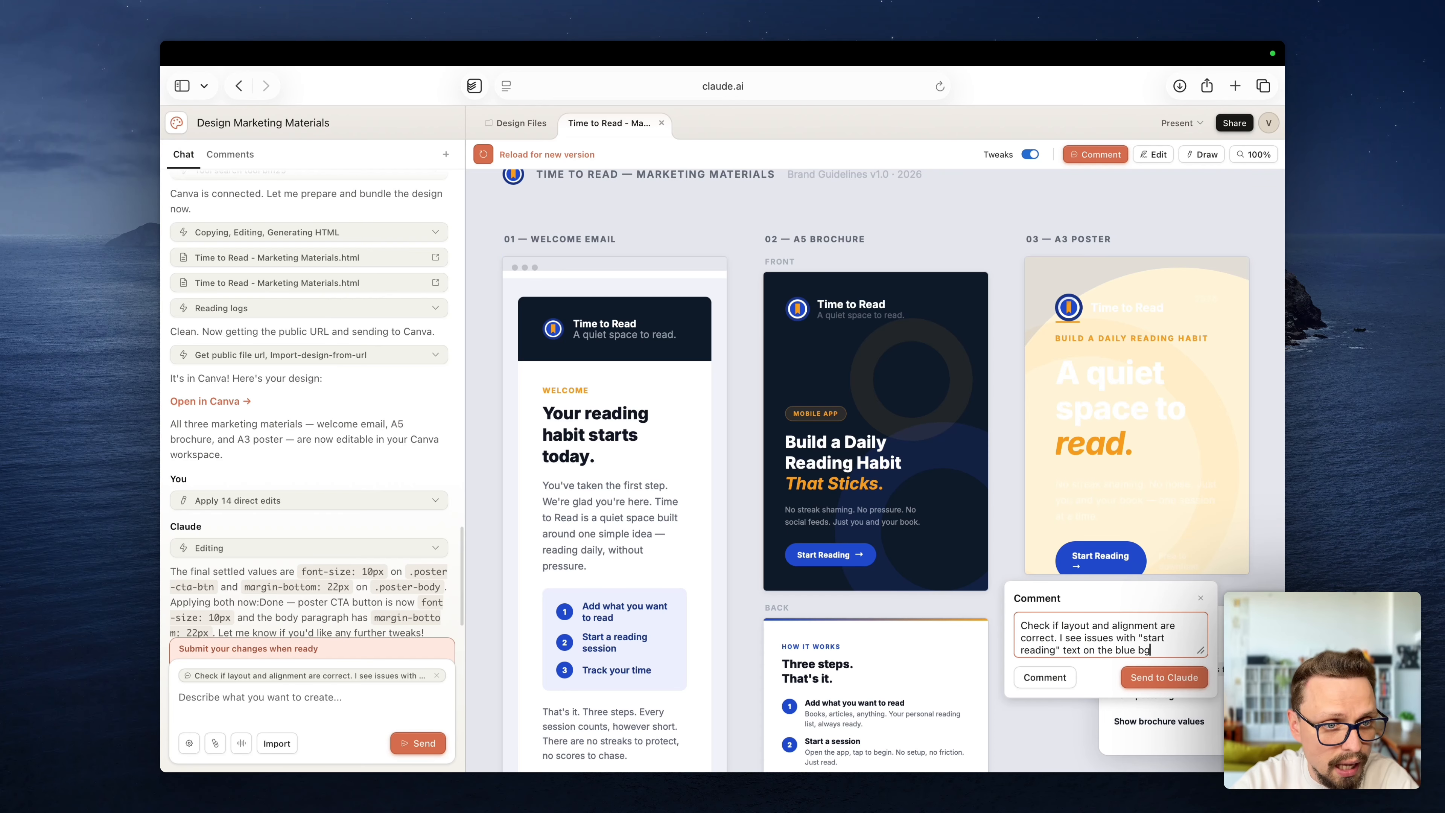
pyautogui.scroll(-2, 261, 633)
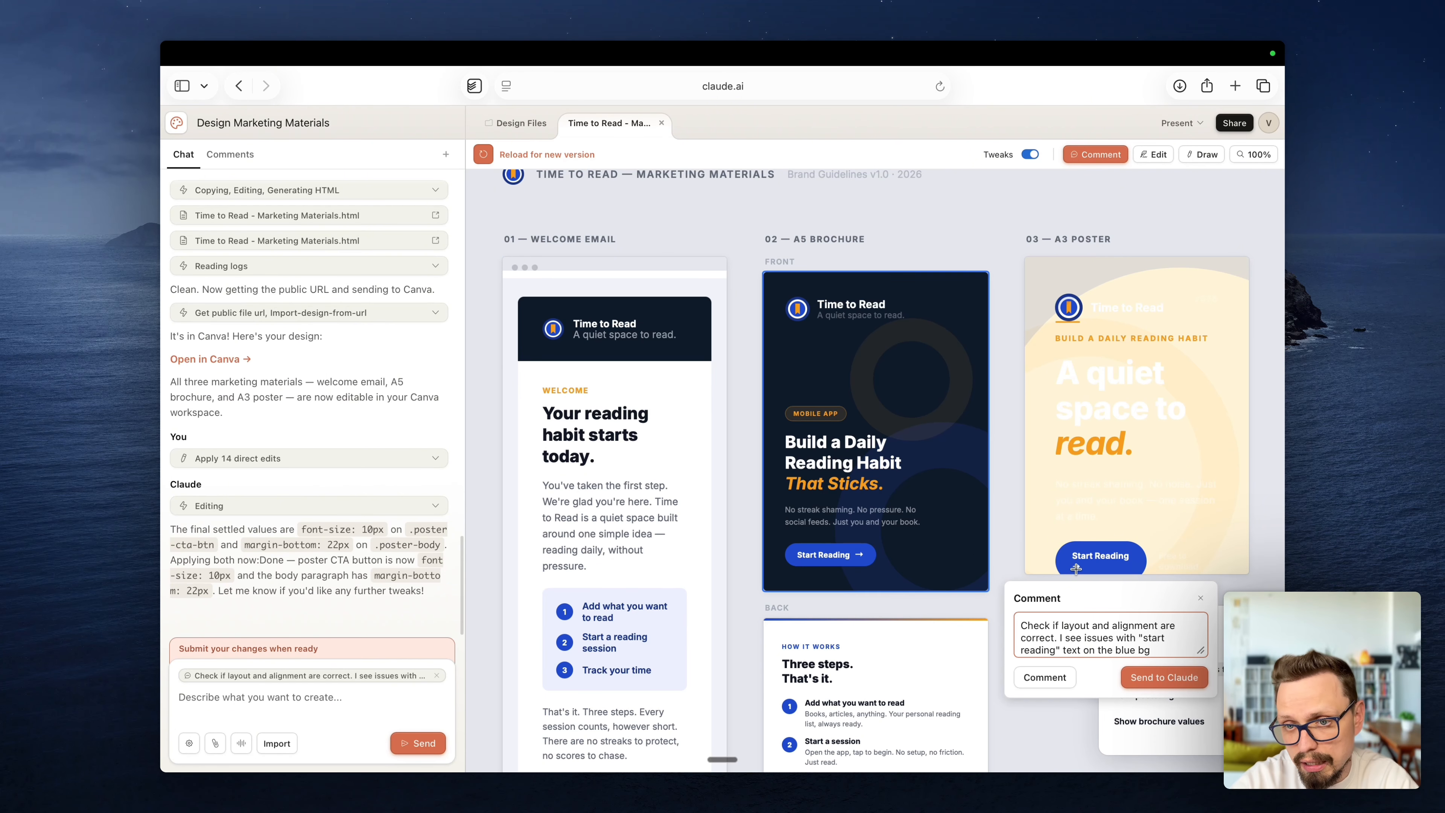
pyautogui.click(1185, 669)
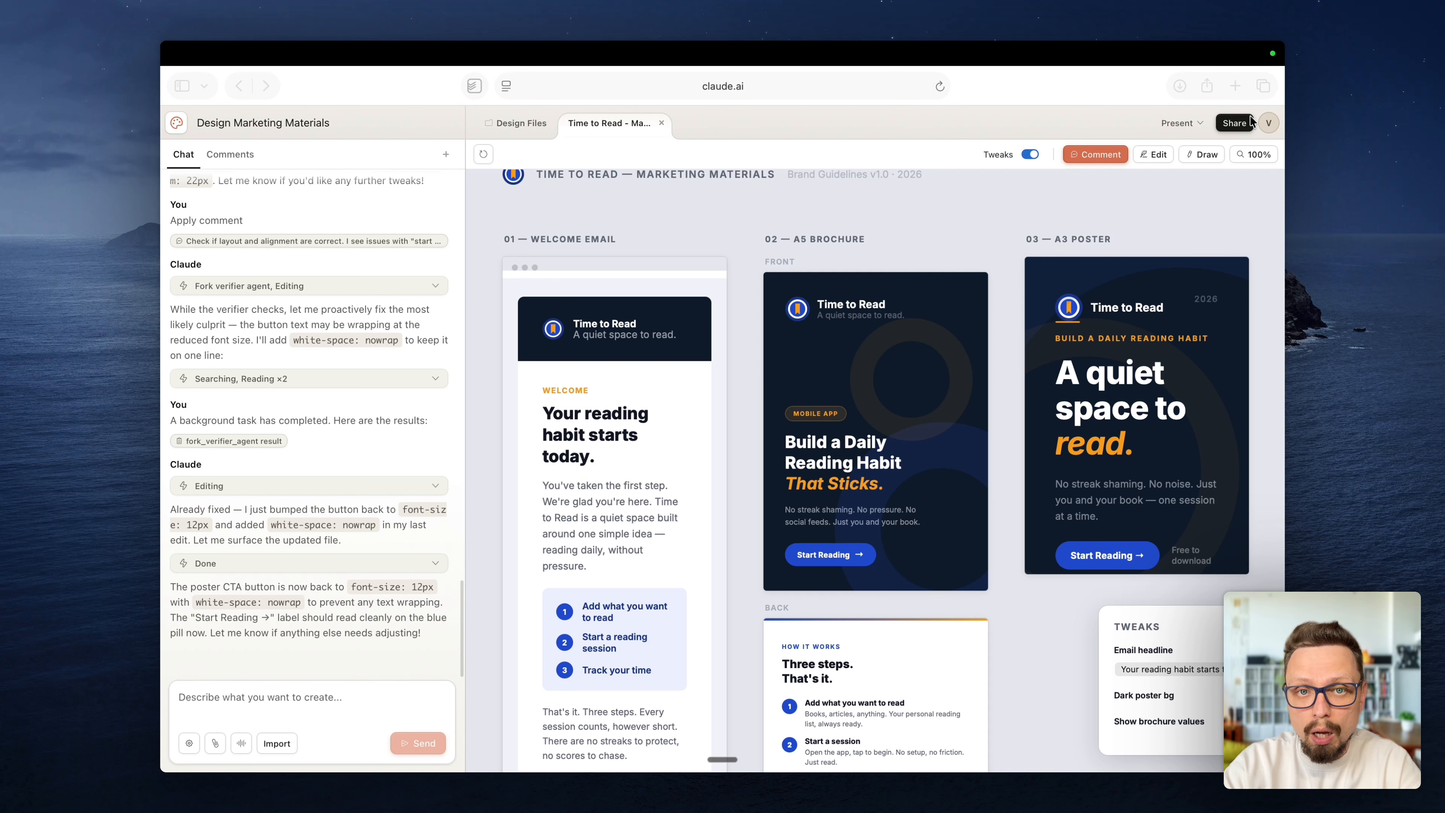
# Step: Export the Time to Read marketing materials as a PDF, leaving the sharing options closed
pyautogui.click(1238, 125)
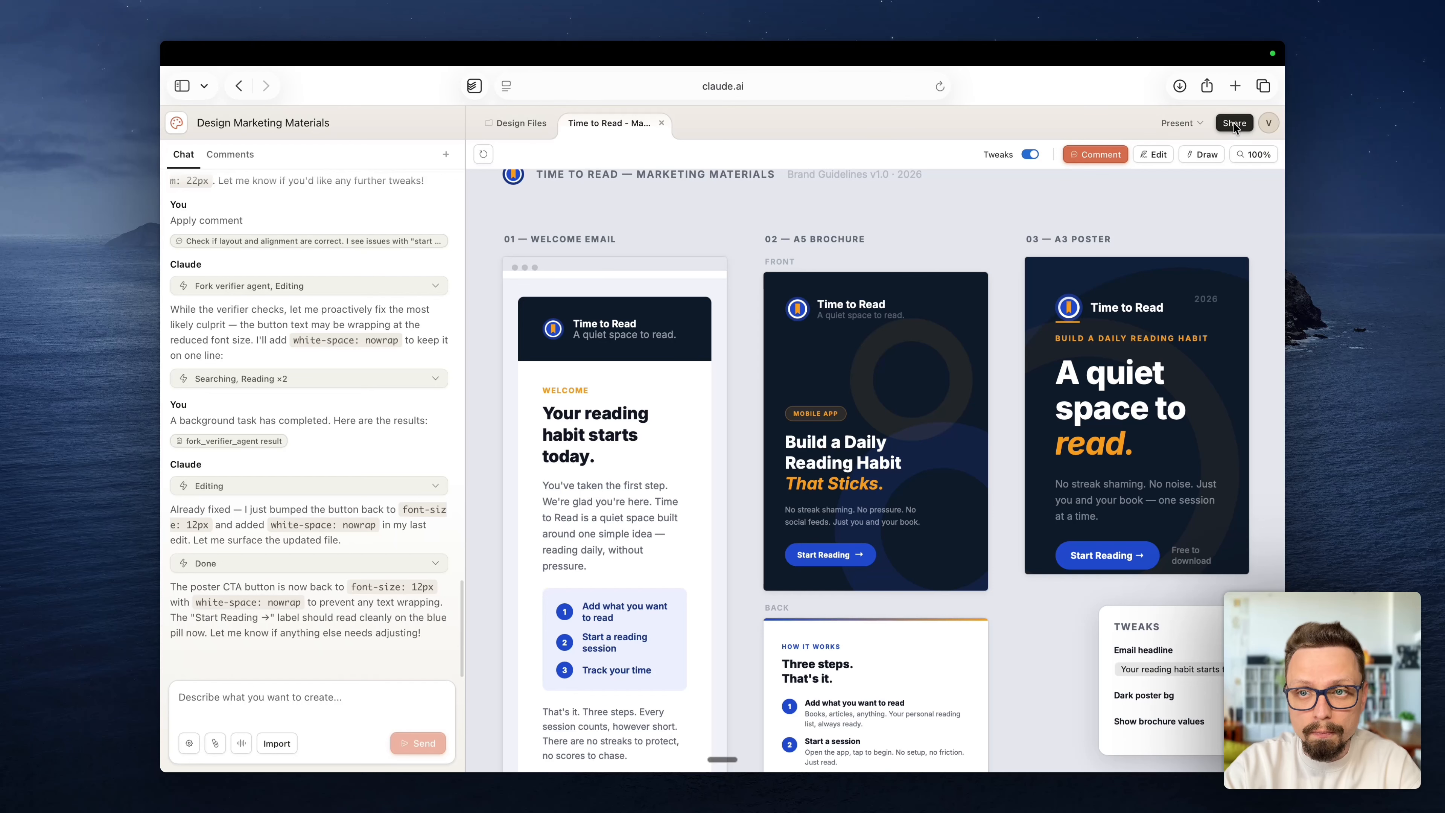
pyautogui.click(1232, 122)
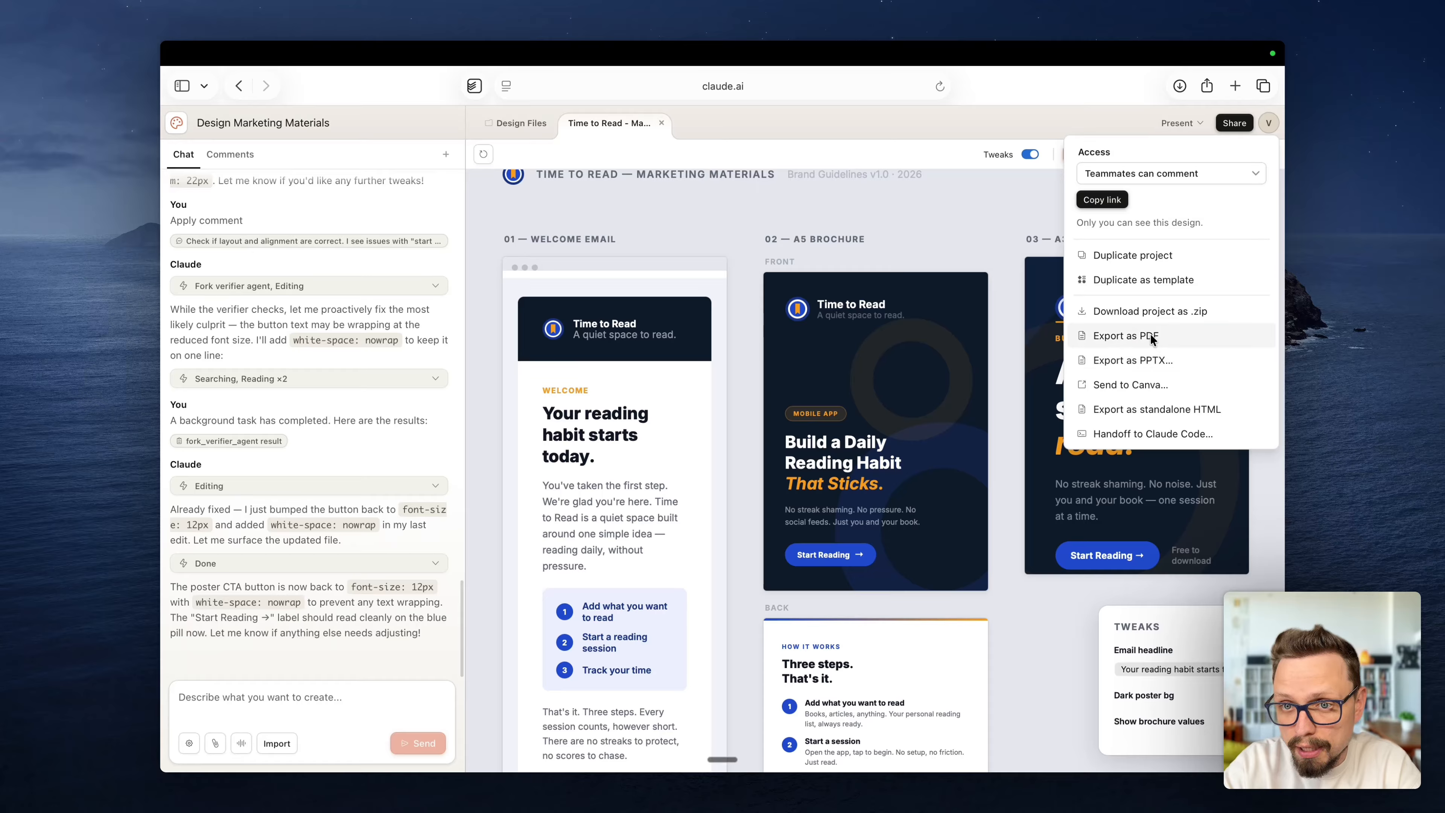
pyautogui.click(1135, 335)
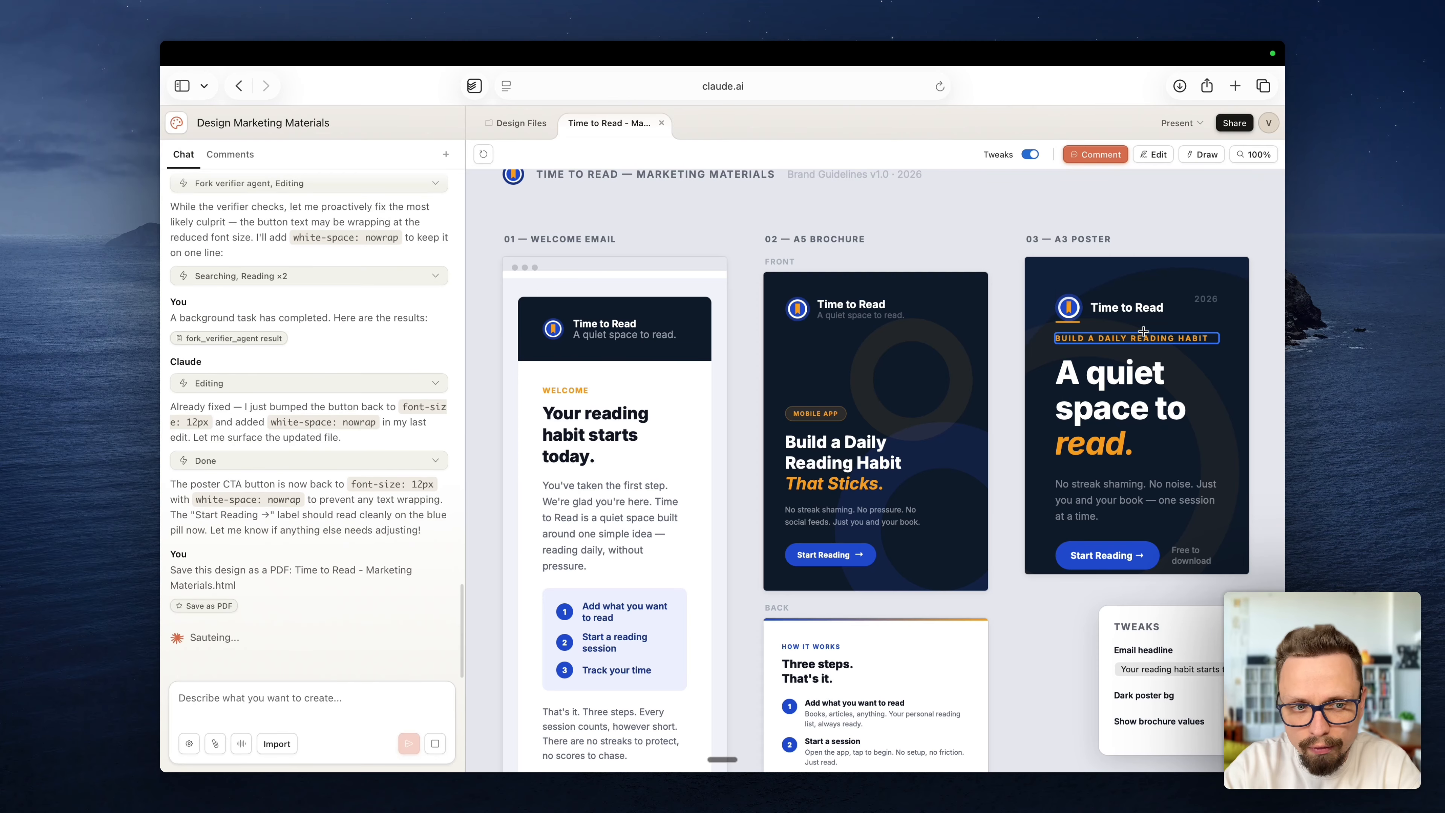
pyautogui.click(1224, 123)
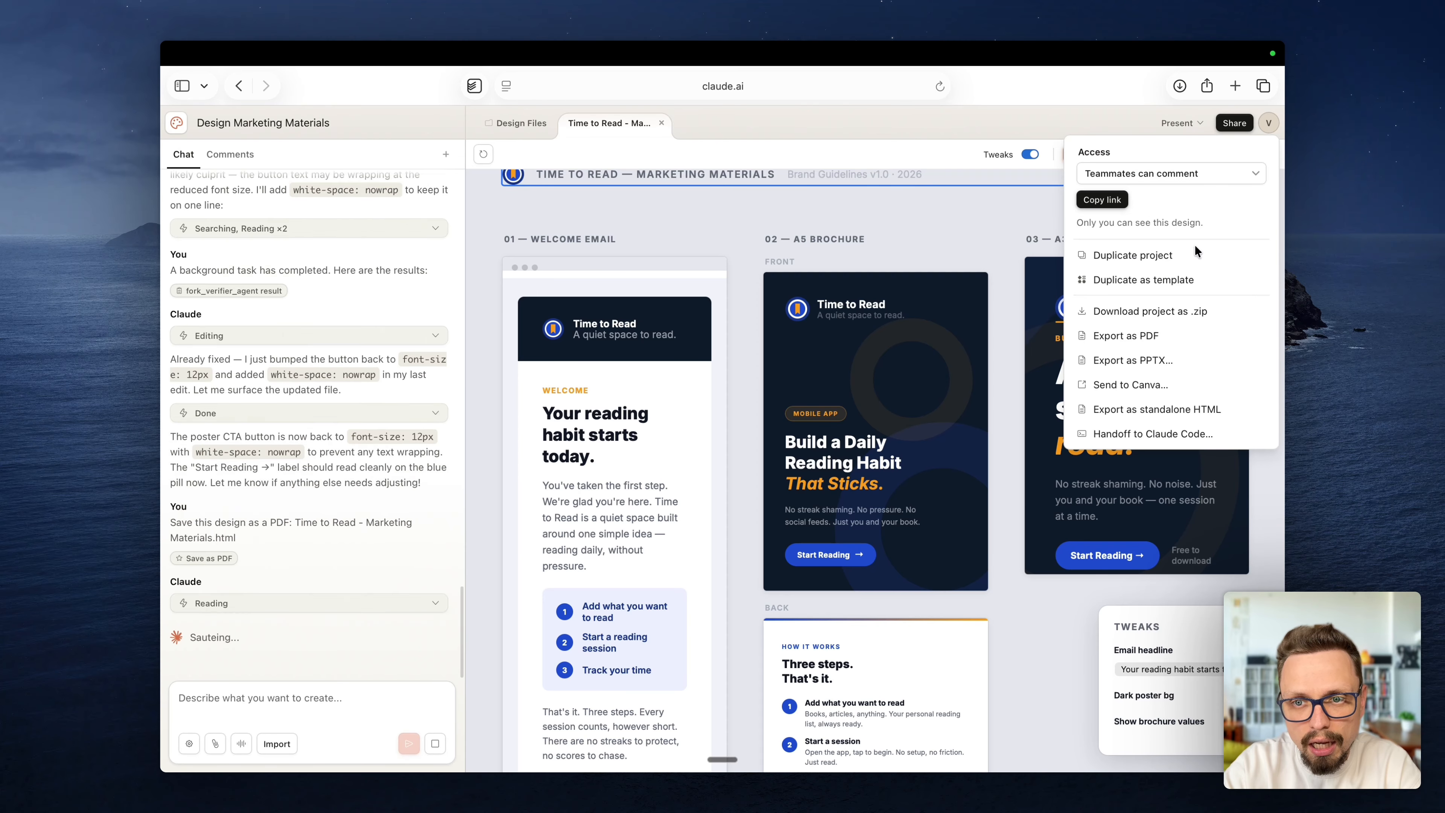
pyautogui.click(923, 239)
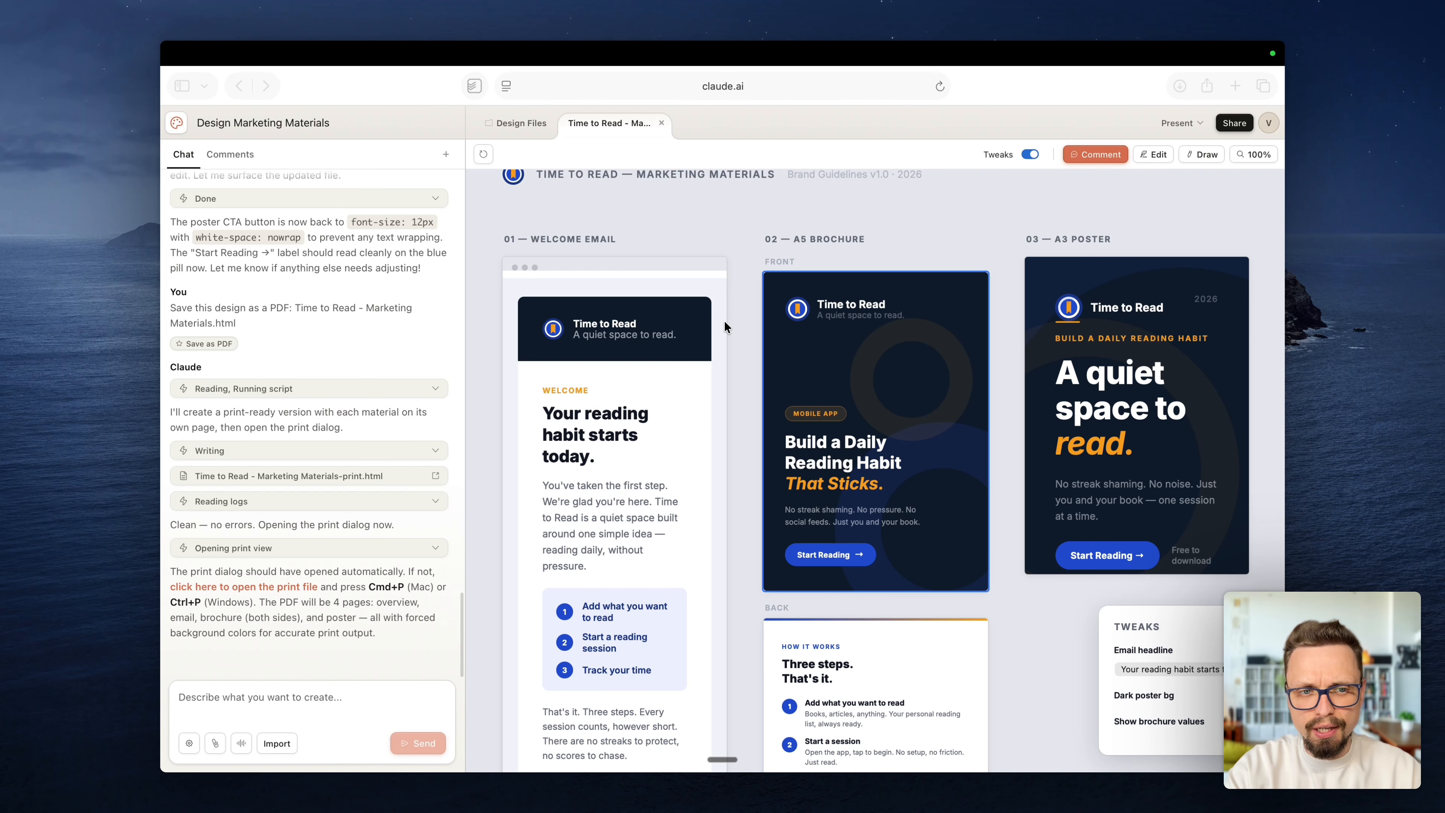
# Step: Switch to the exported PDF and examine its overview, welcome email, A5 brochure and A3 poster pages
pyautogui.hotkey('ctrl', 'Left')
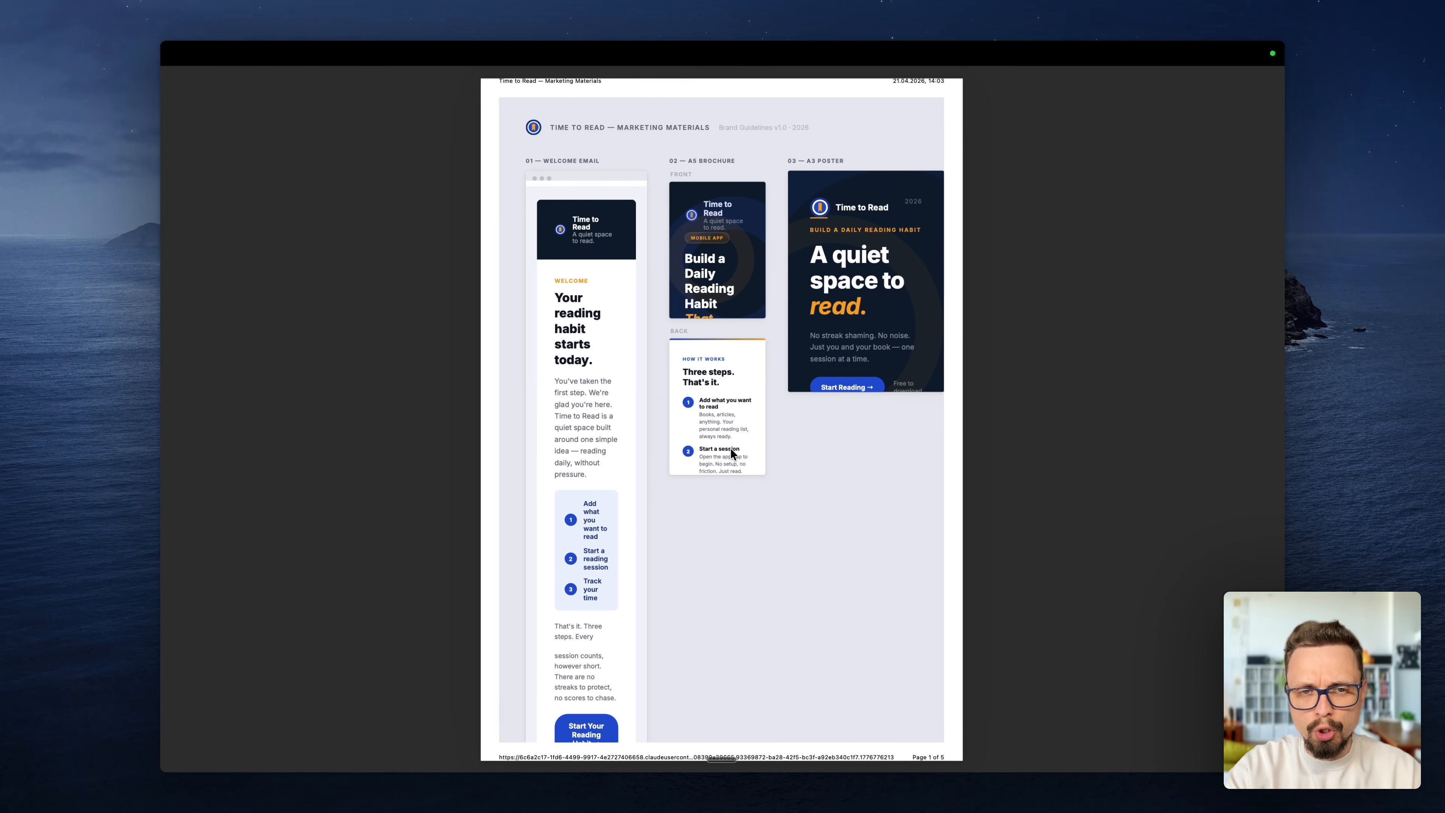
pyautogui.scroll(2, 731, 458)
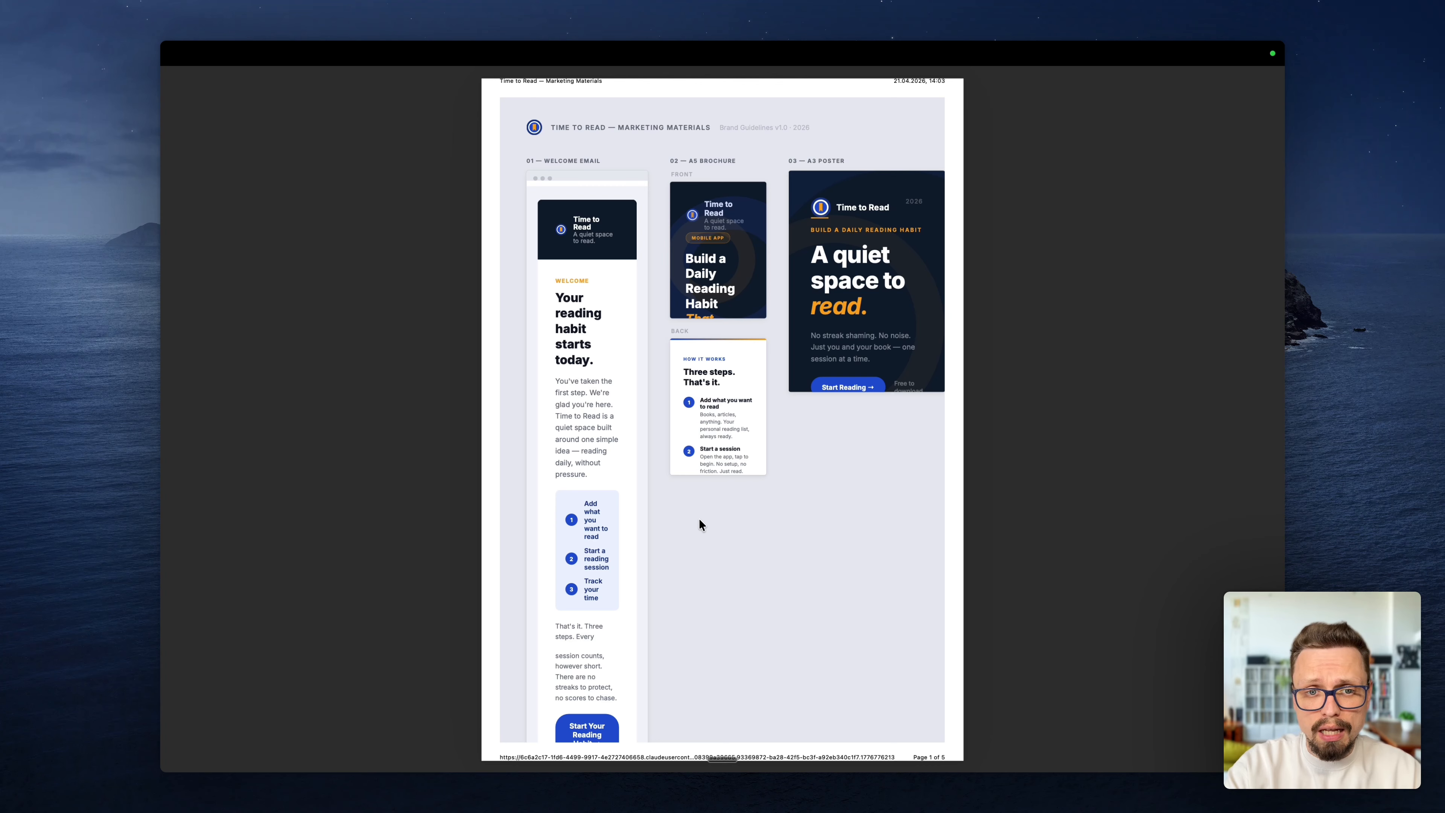
pyautogui.scroll(-2, 699, 519)
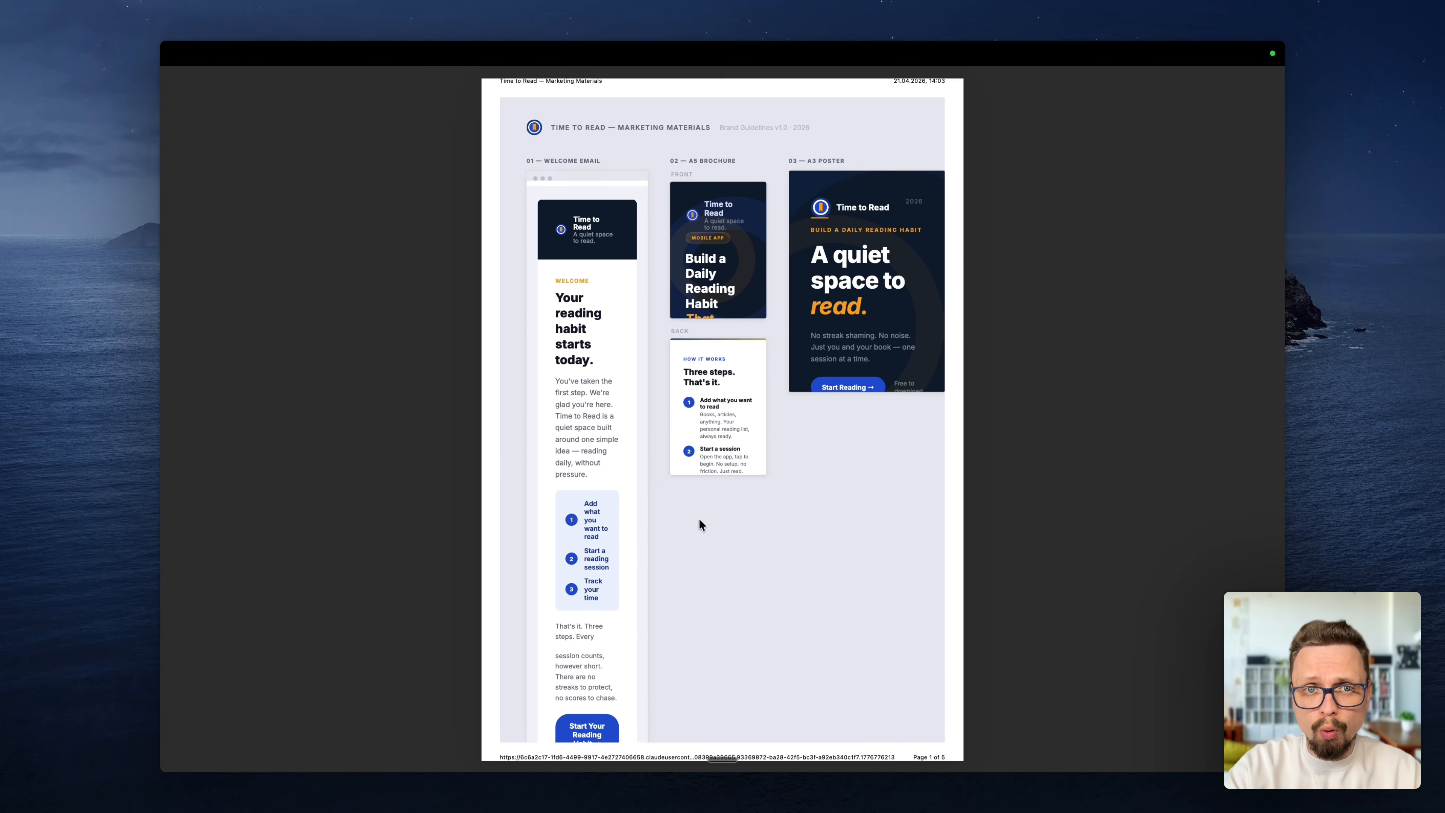
pyautogui.scroll(-3, 698, 519)
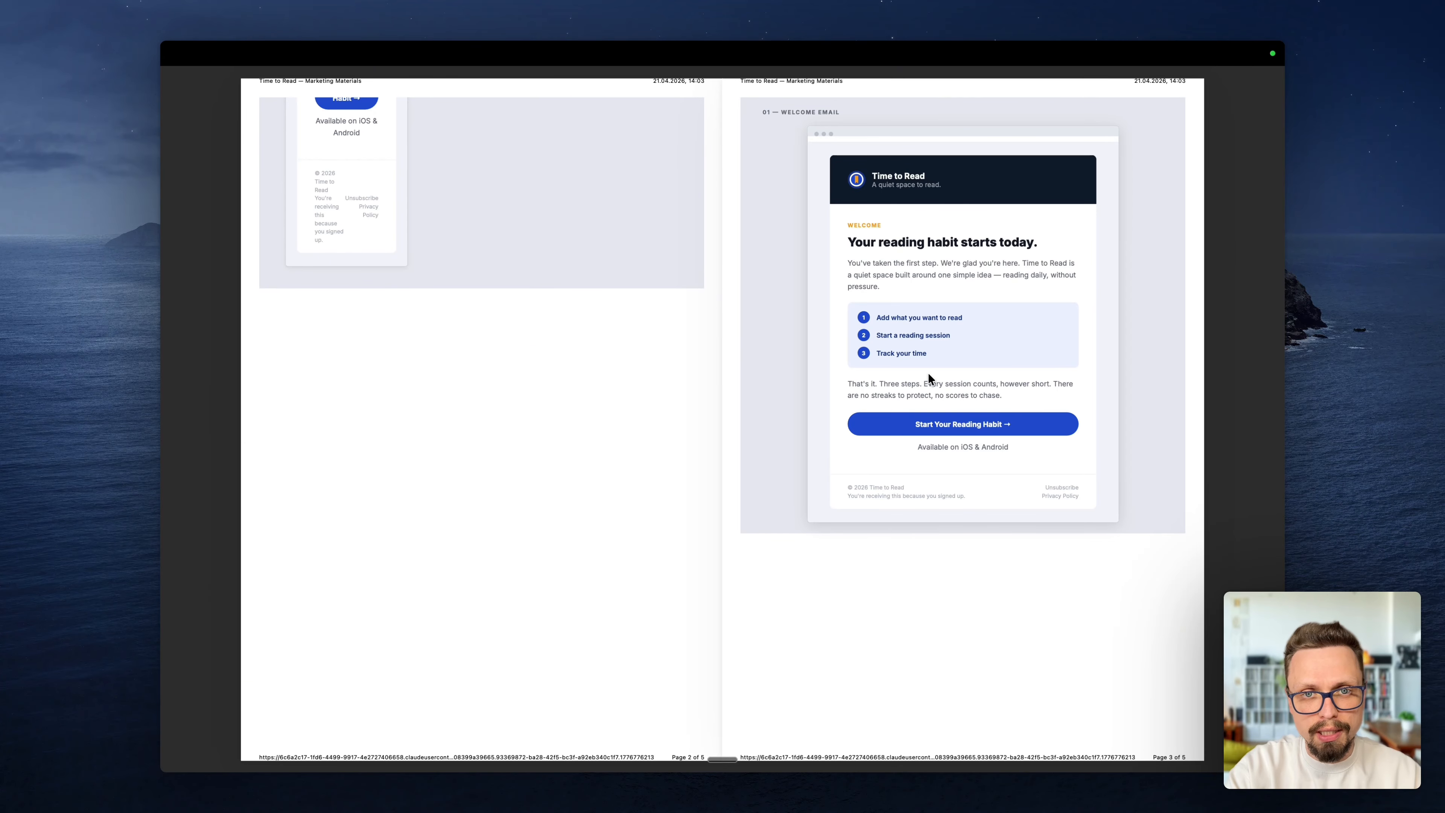
pyautogui.scroll(-3, 928, 373)
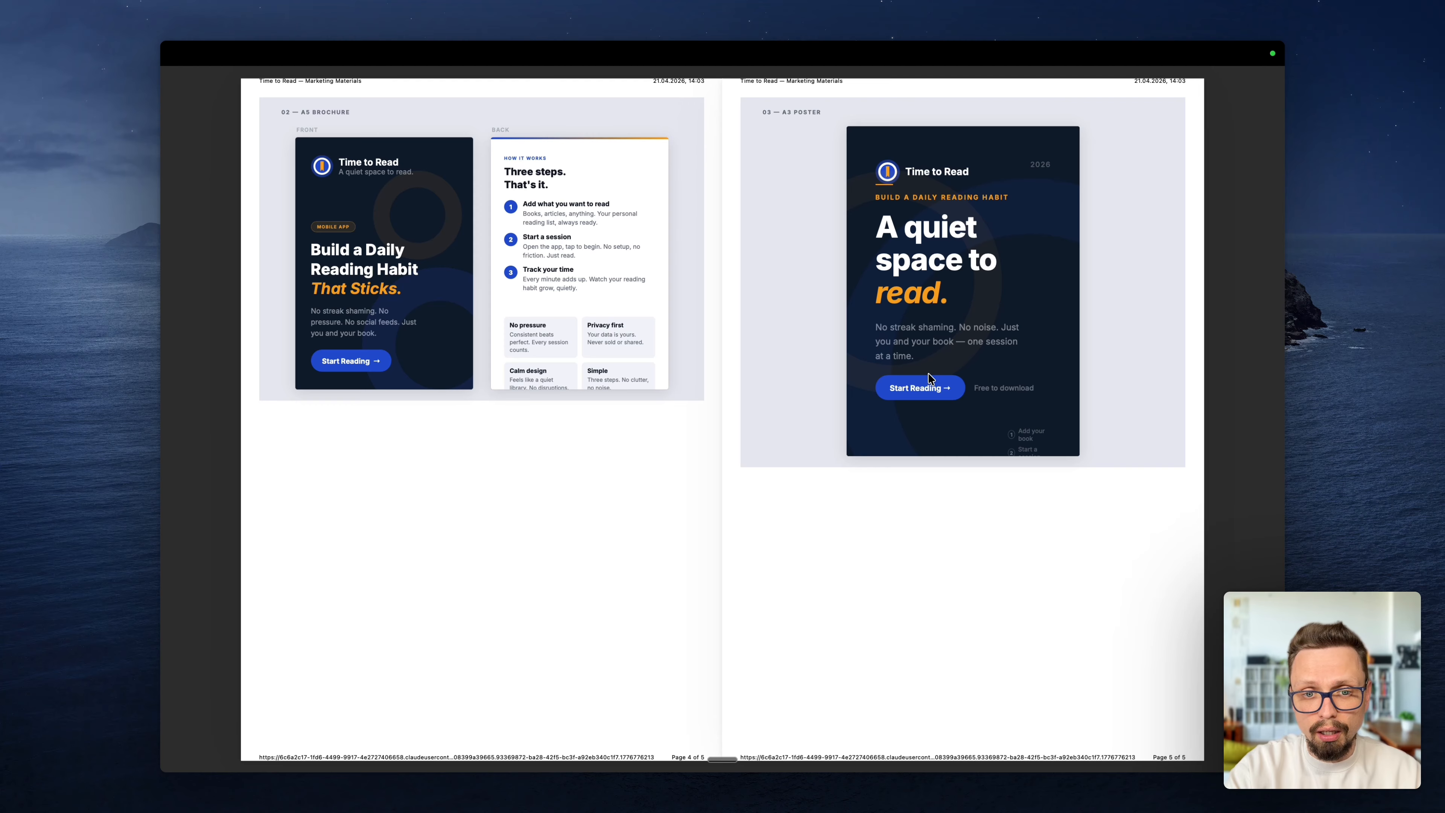
pyautogui.scroll(5, 928, 377)
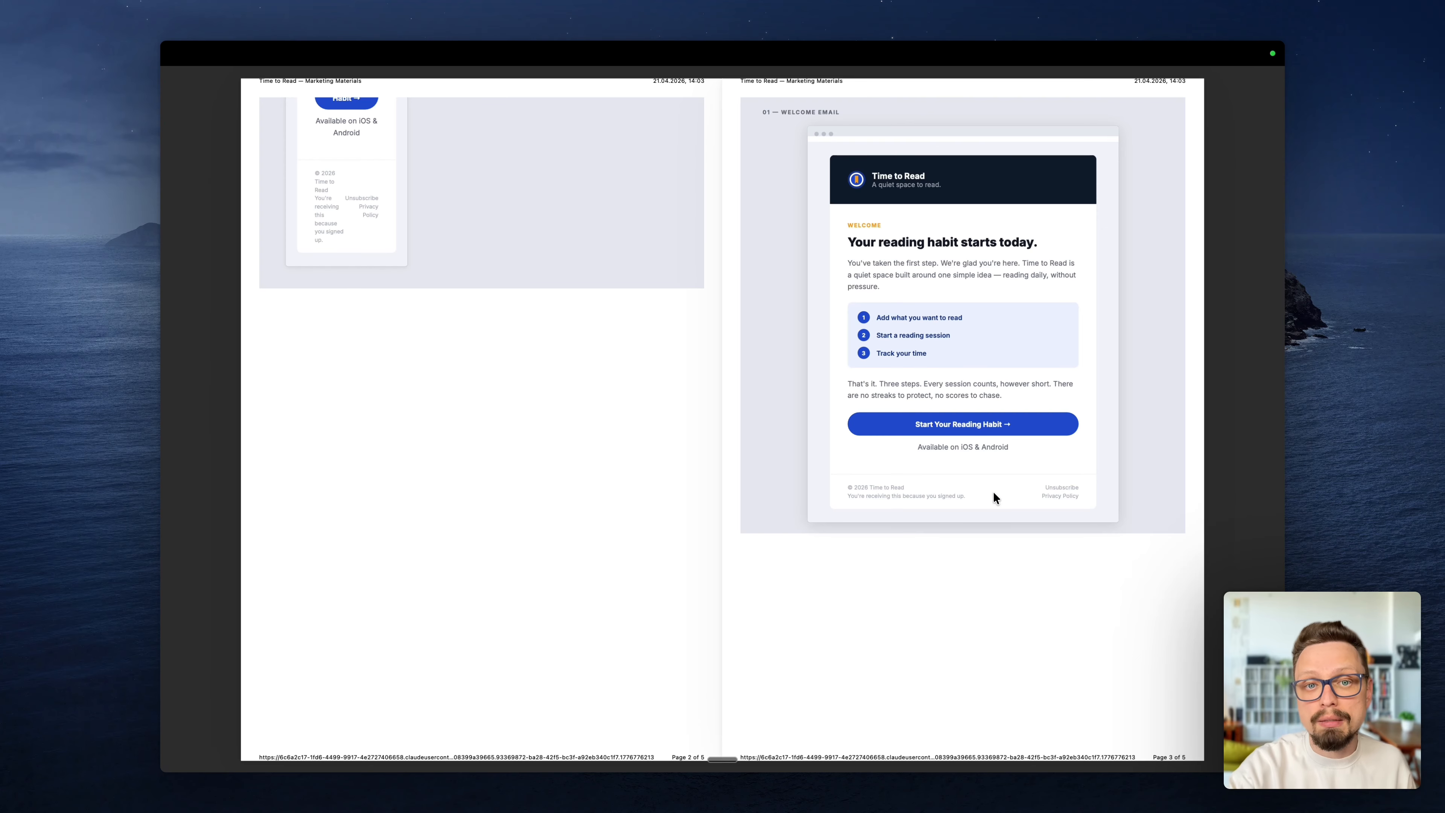
# Step: Return to Claude Design, send the Time to Read marketing materials to Canva, and open the resulting Canva design
pyautogui.hotkey('ctrl', 'Right')
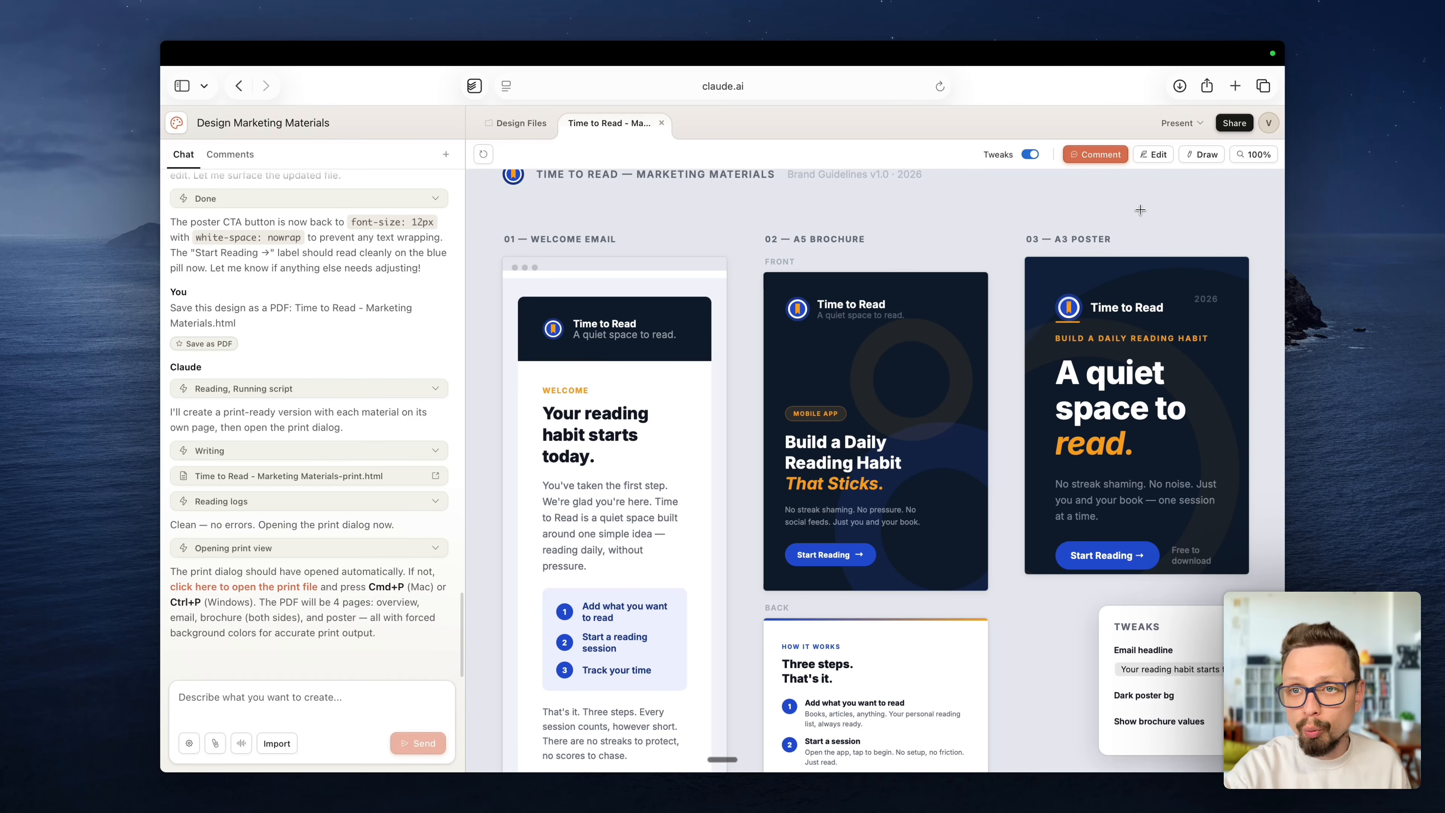
pyautogui.click(1231, 124)
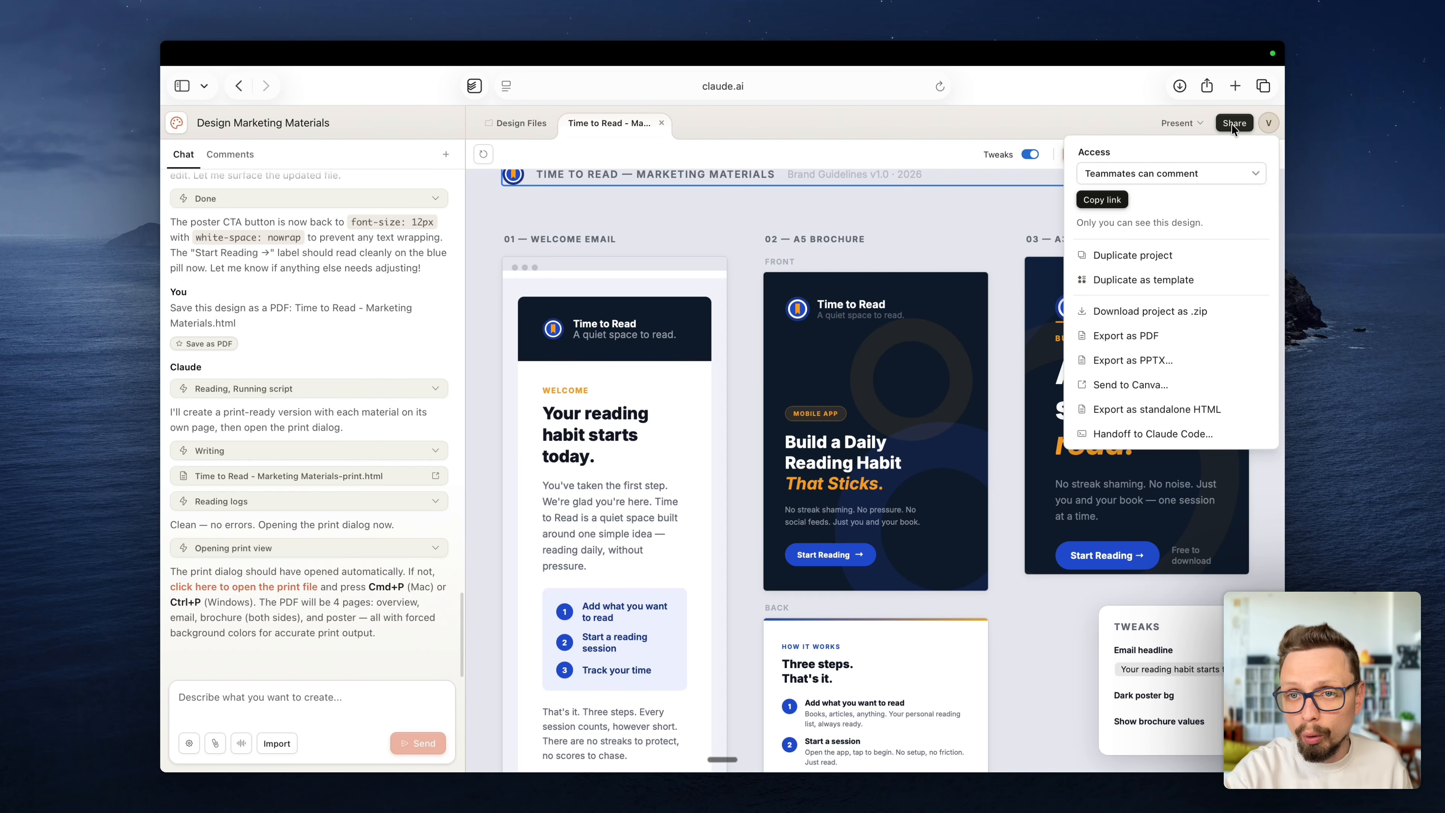
pyautogui.click(1138, 387)
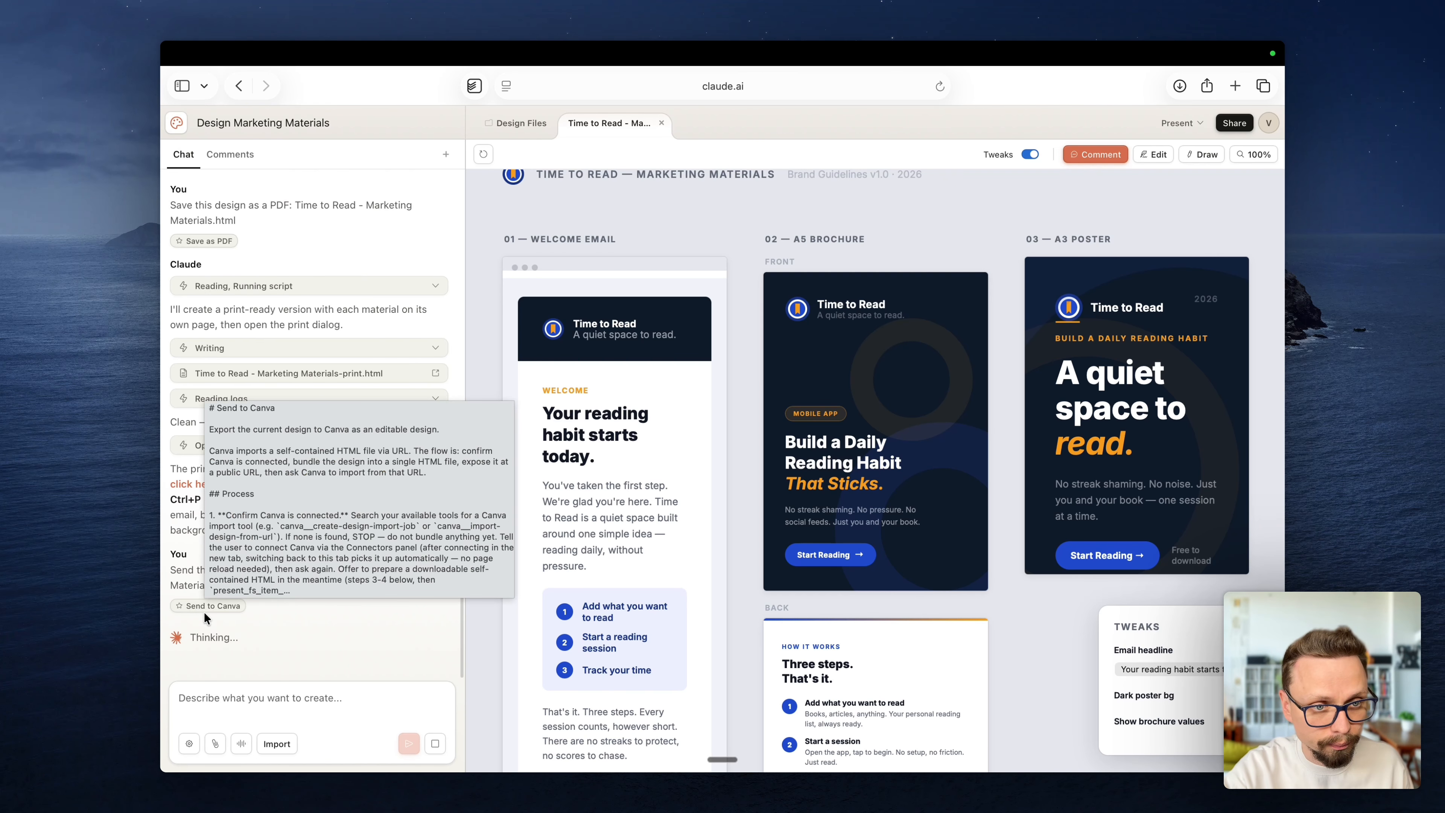
pyautogui.click(202, 699)
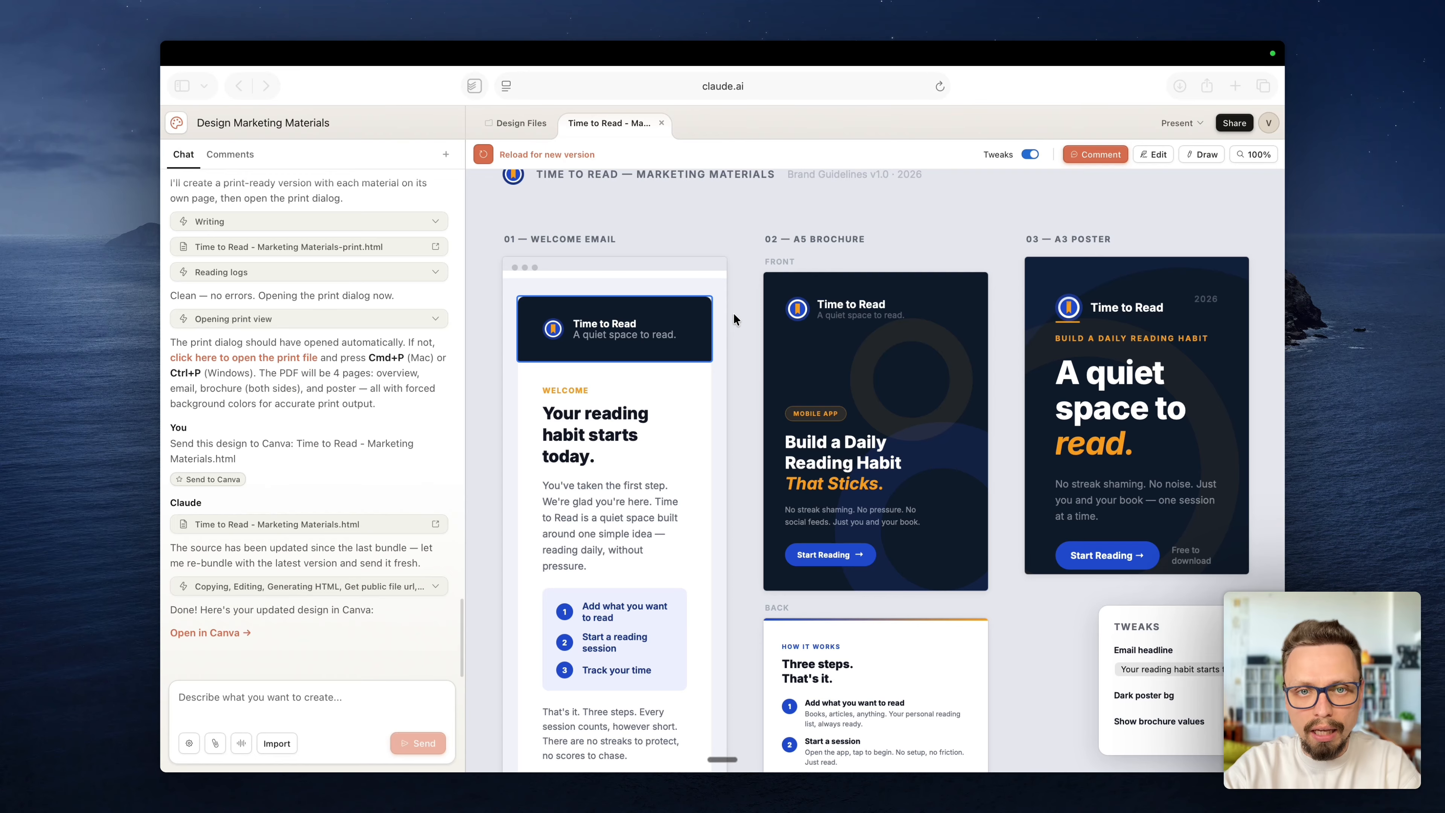
pyautogui.click(222, 633)
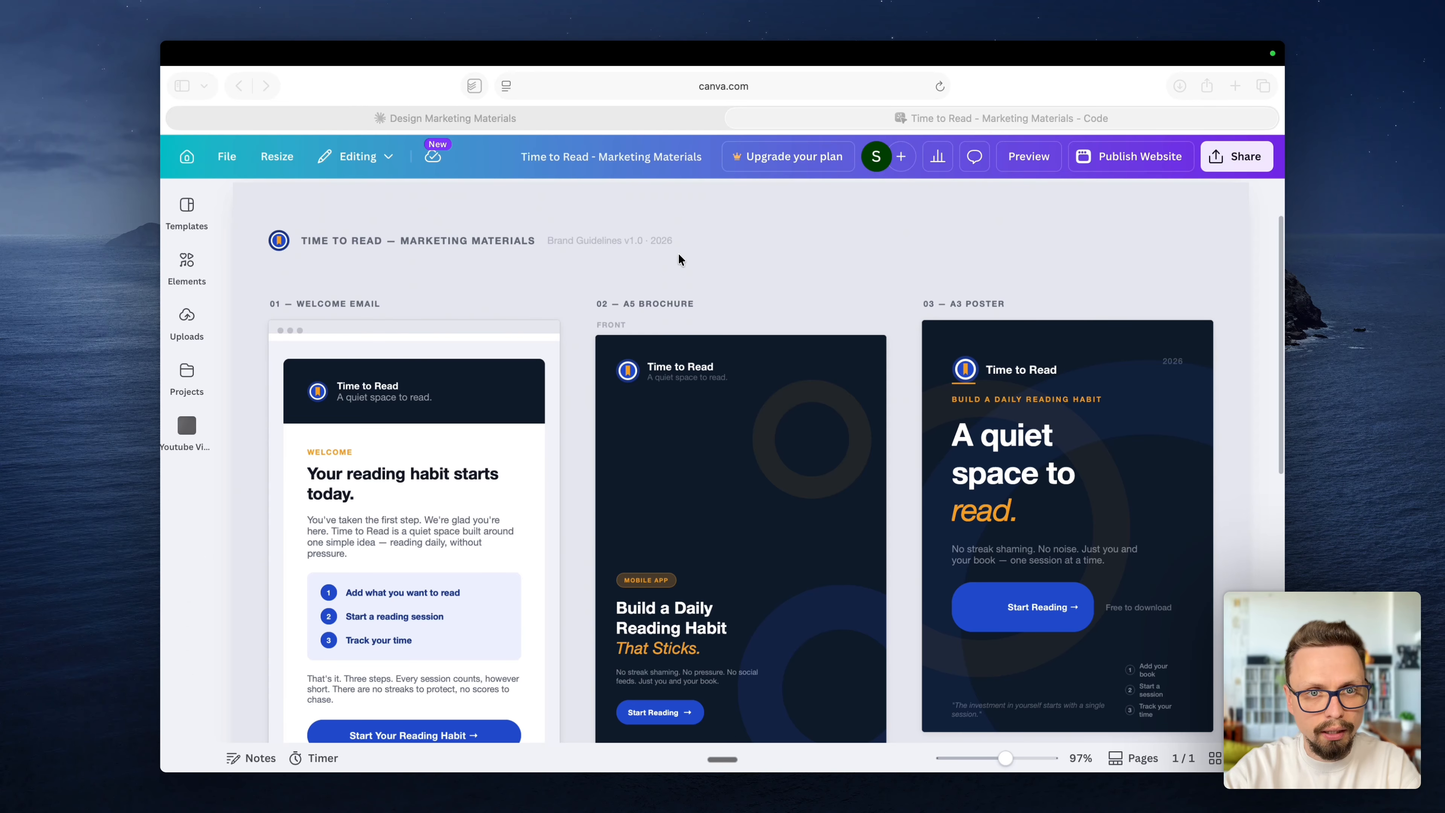
# Step: Examine the Canva version of the welcome email, A5 brochure and A3 poster, selecting individual text elements to check that they can be edited
pyautogui.scroll(-1, 679, 255)
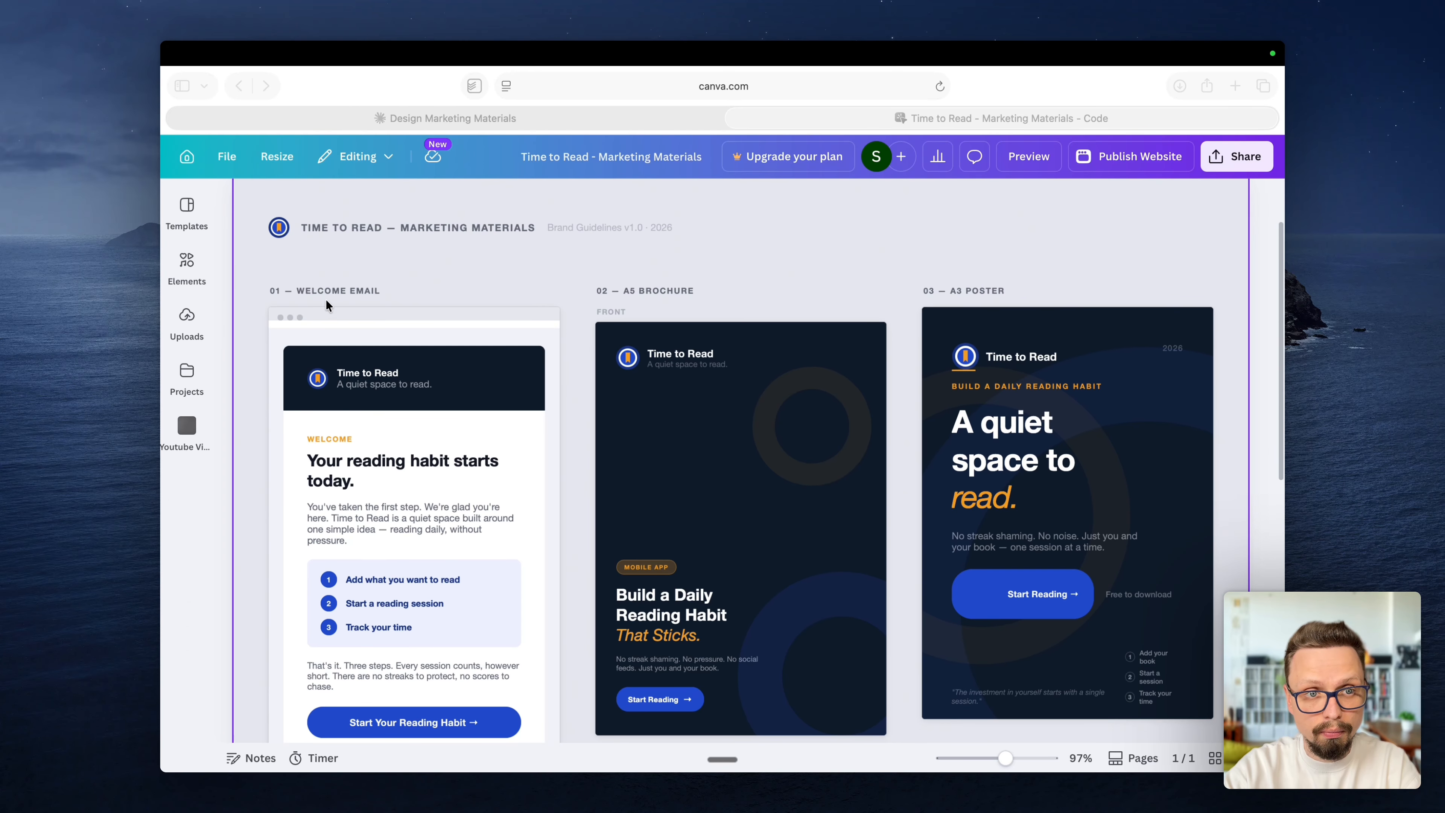
pyautogui.scroll(-1, 375, 285)
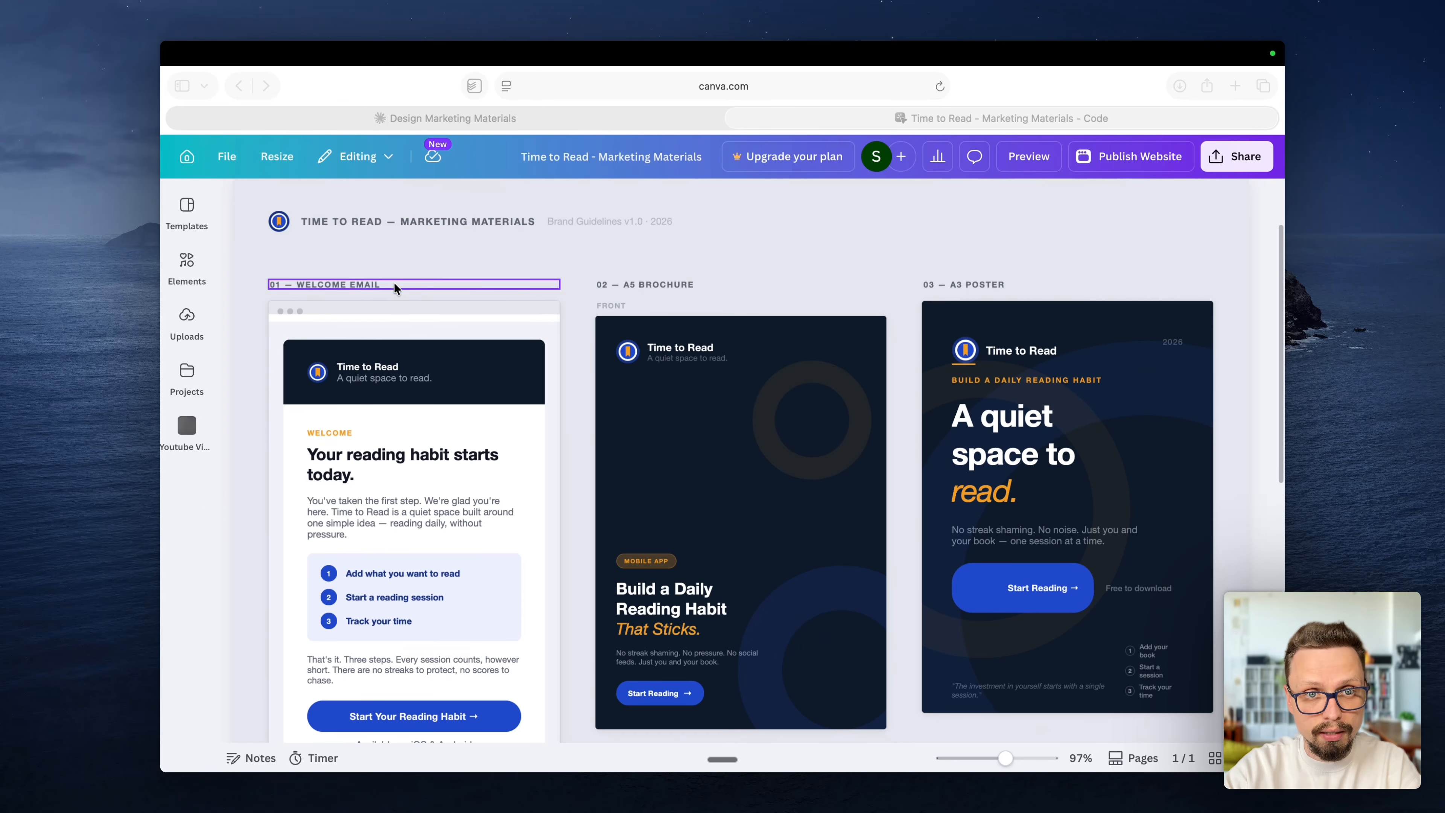
pyautogui.scroll(-3, 374, 271)
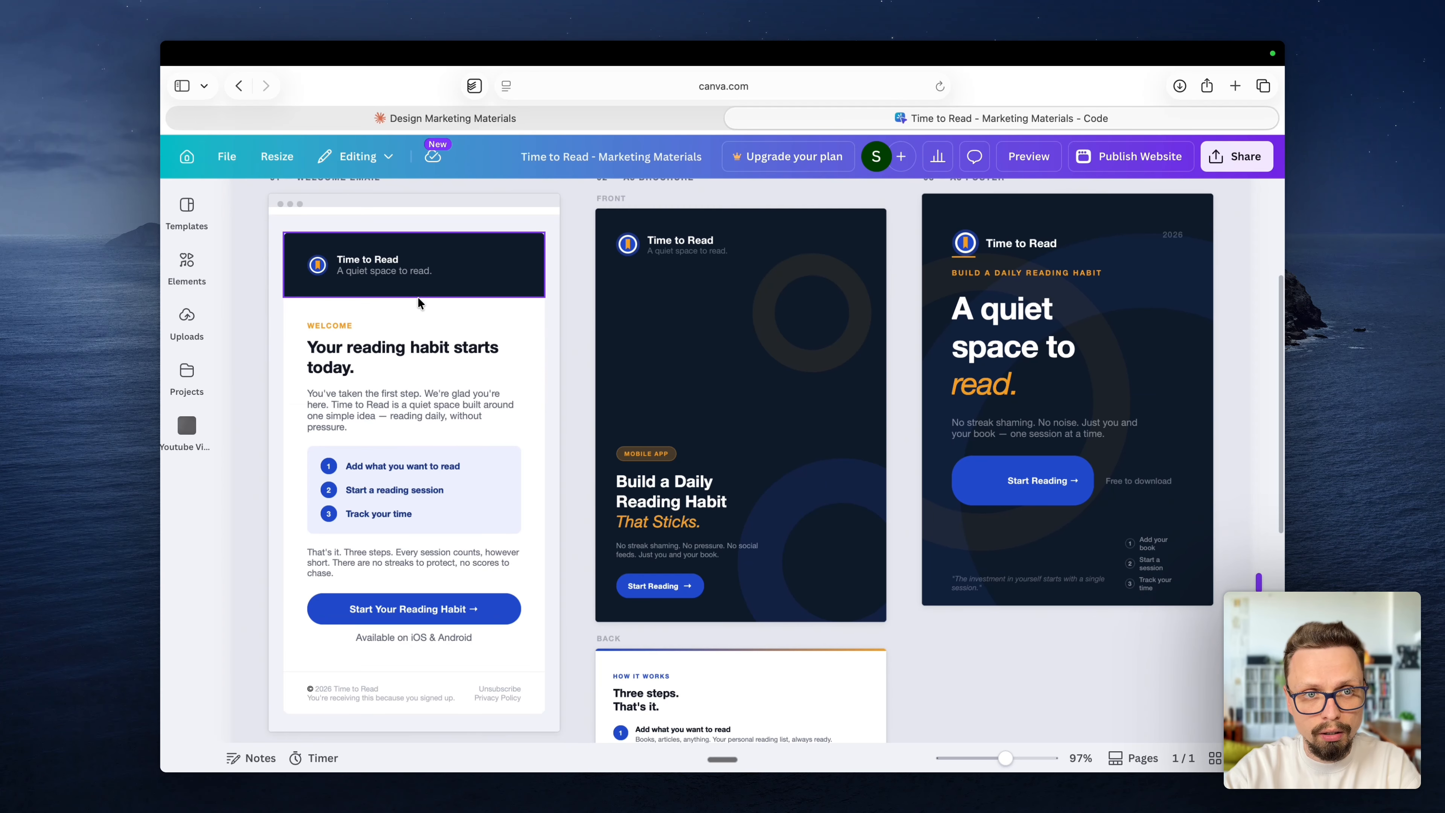
pyautogui.click(347, 239)
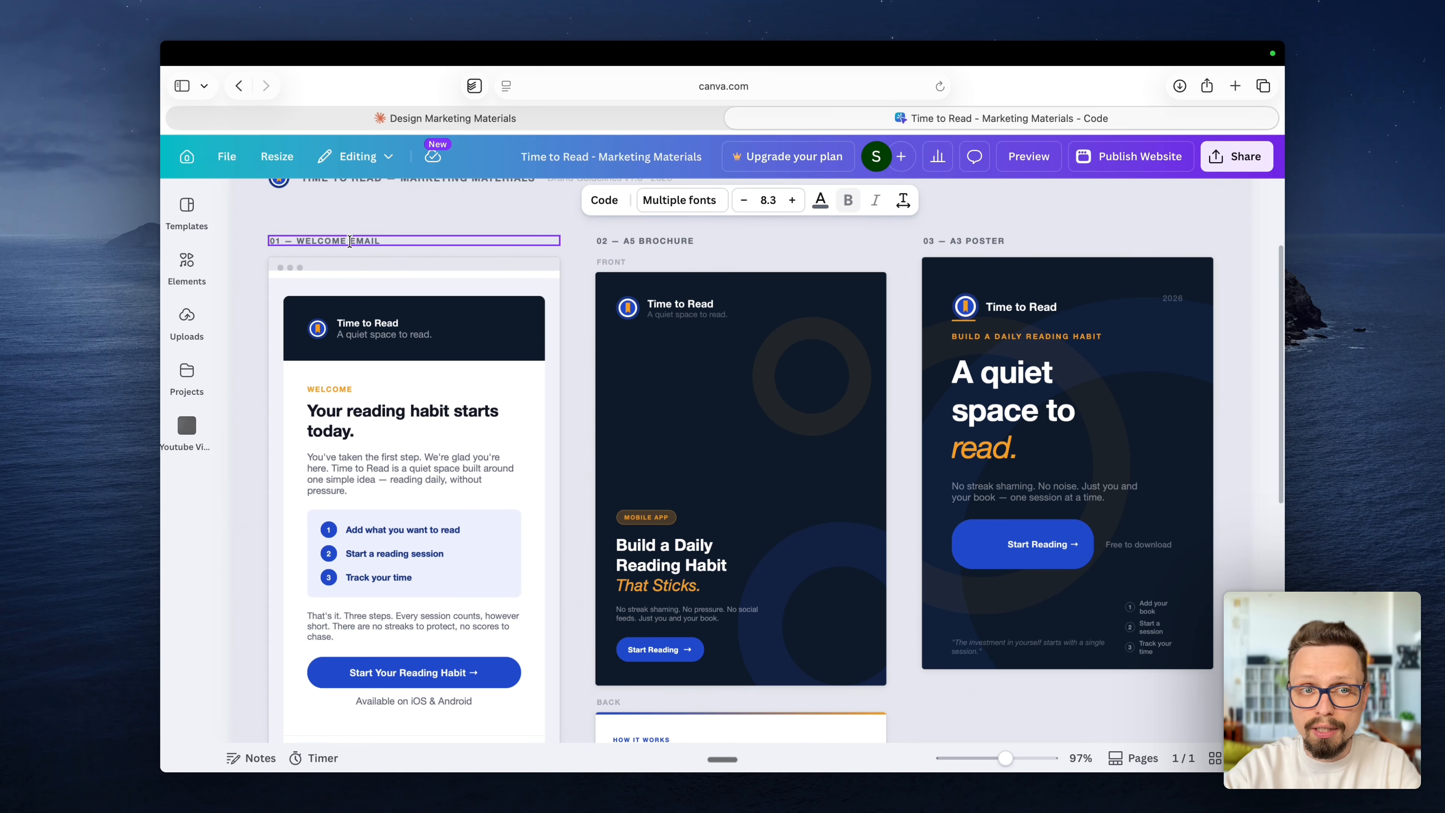
pyautogui.click(295, 264)
pyautogui.scroll(4, 290, 254)
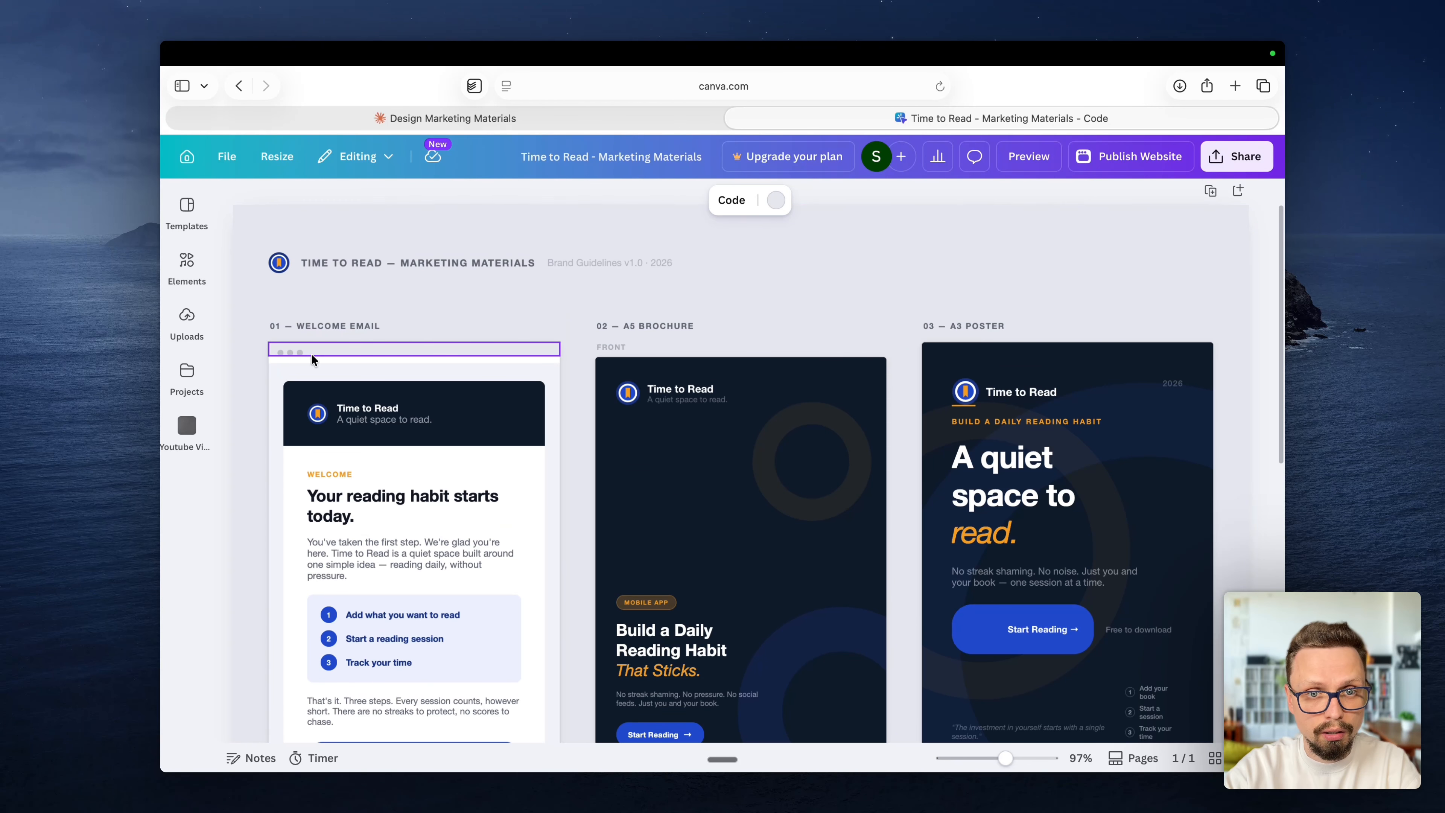
pyautogui.scroll(-10, 630, 340)
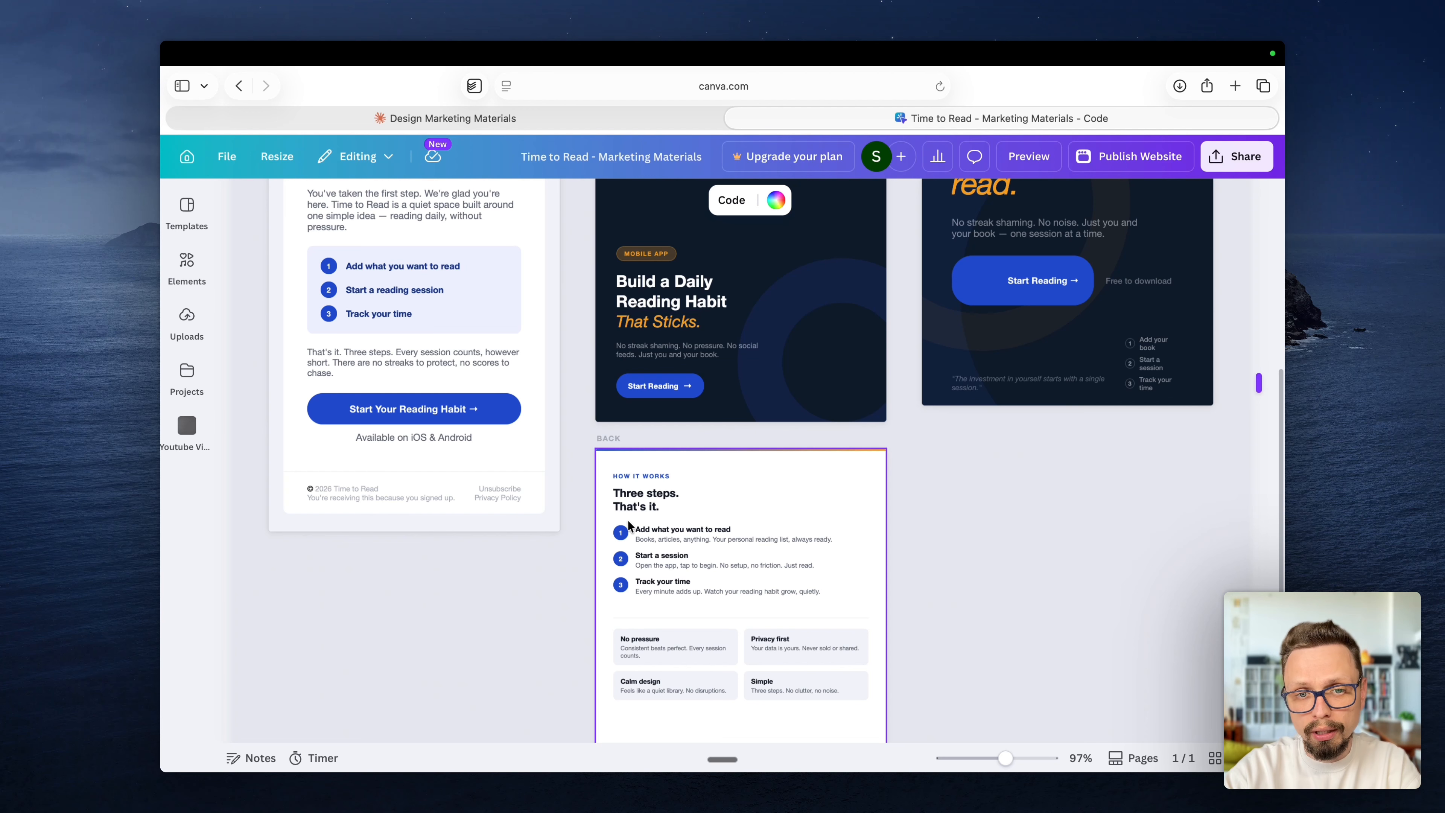
pyautogui.click(637, 499)
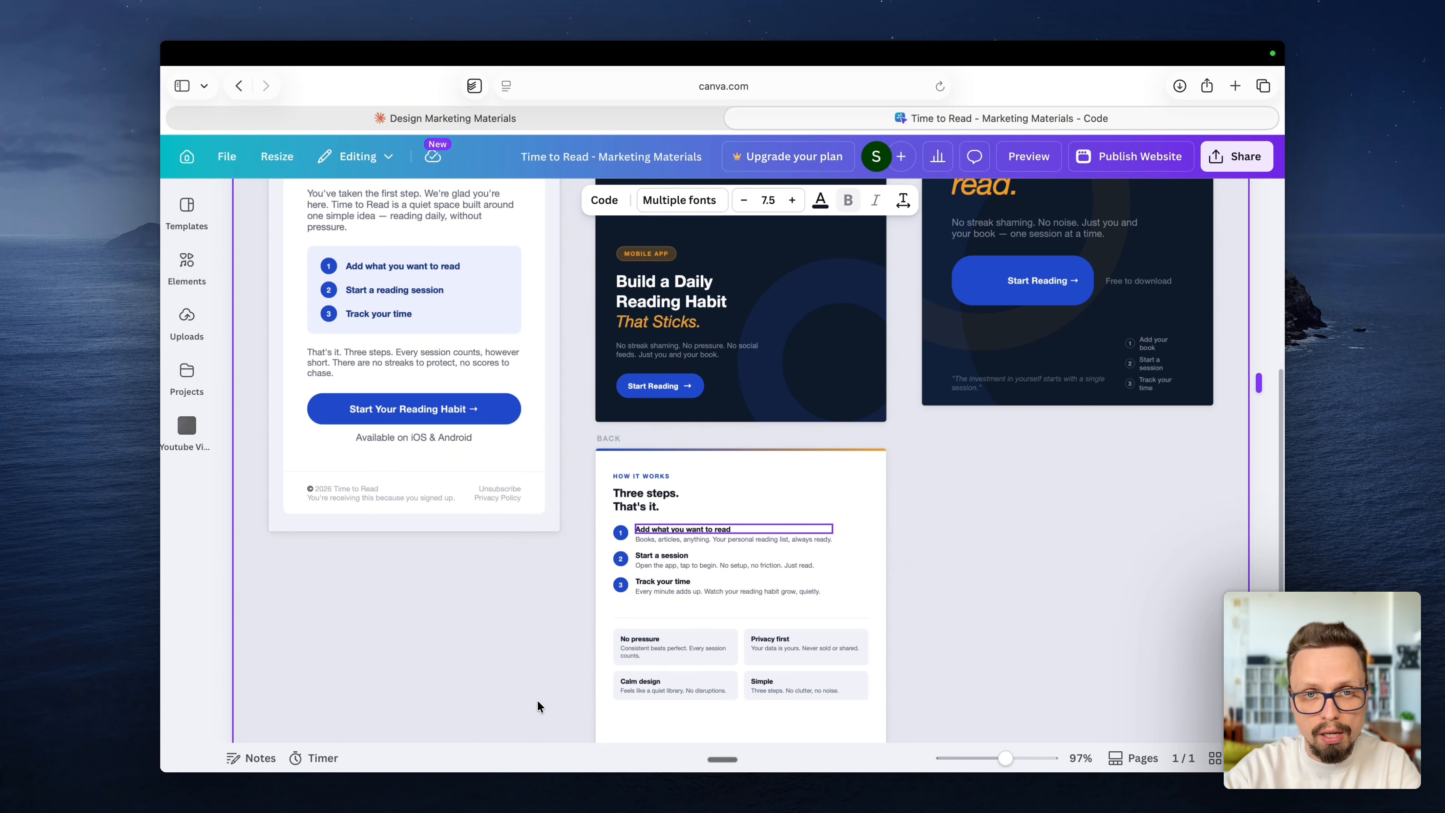
pyautogui.scroll(10, 539, 700)
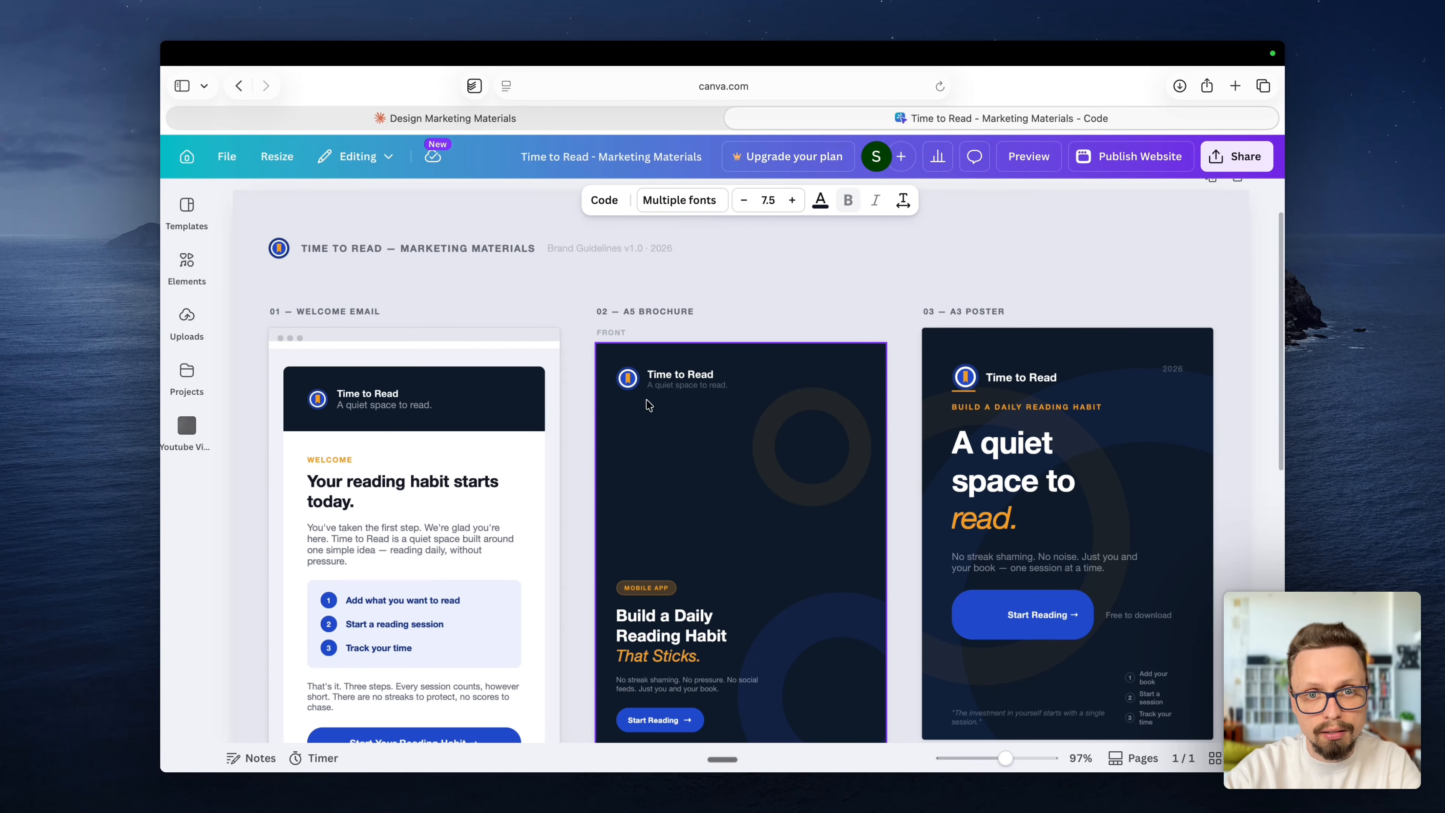
pyautogui.scroll(-3, 779, 488)
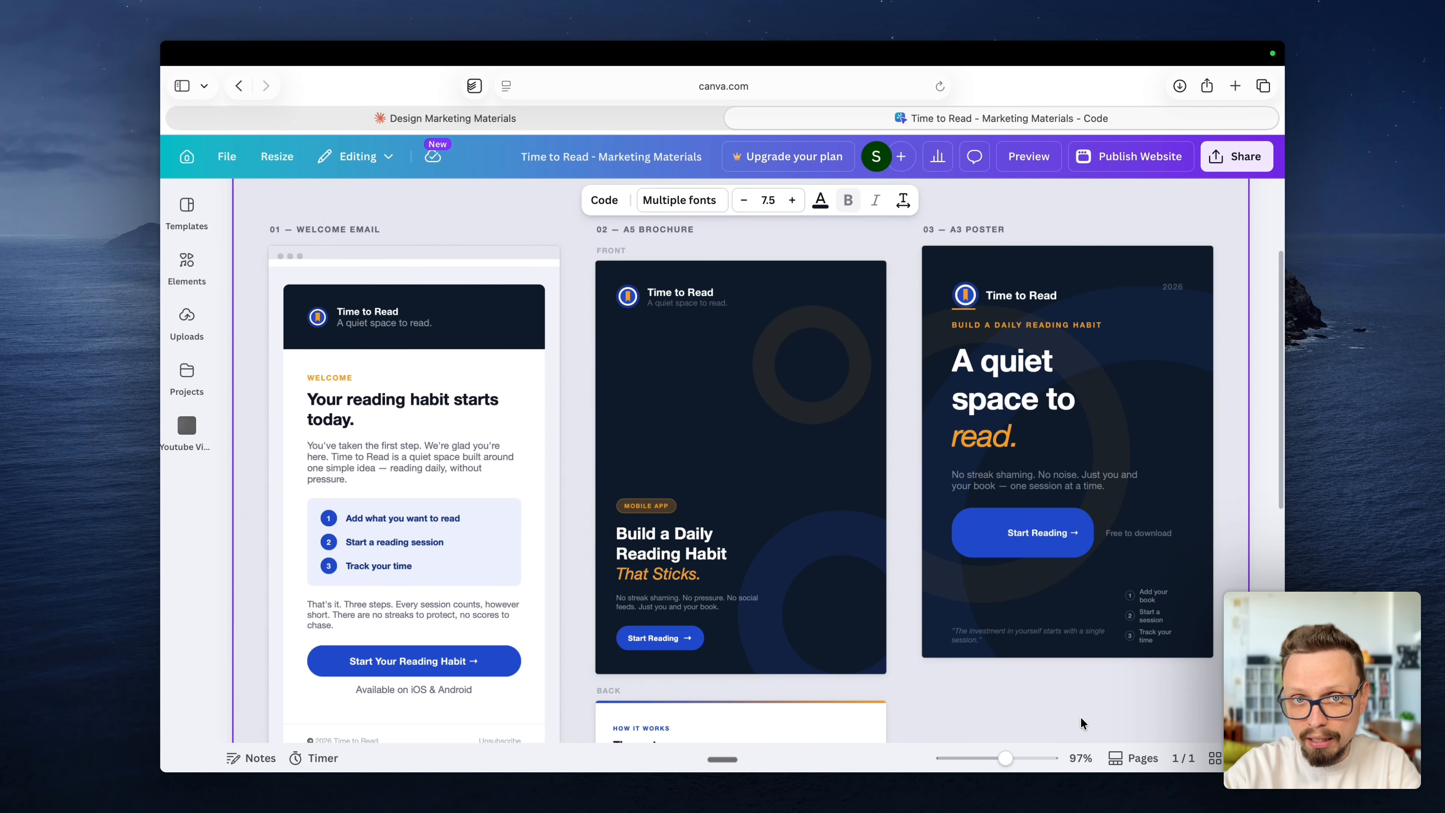
# Step: Compare the Canva design's layout with the Claude Design original, checking the A3 poster and both sides of the A5 brochure
pyautogui.click(482, 117)
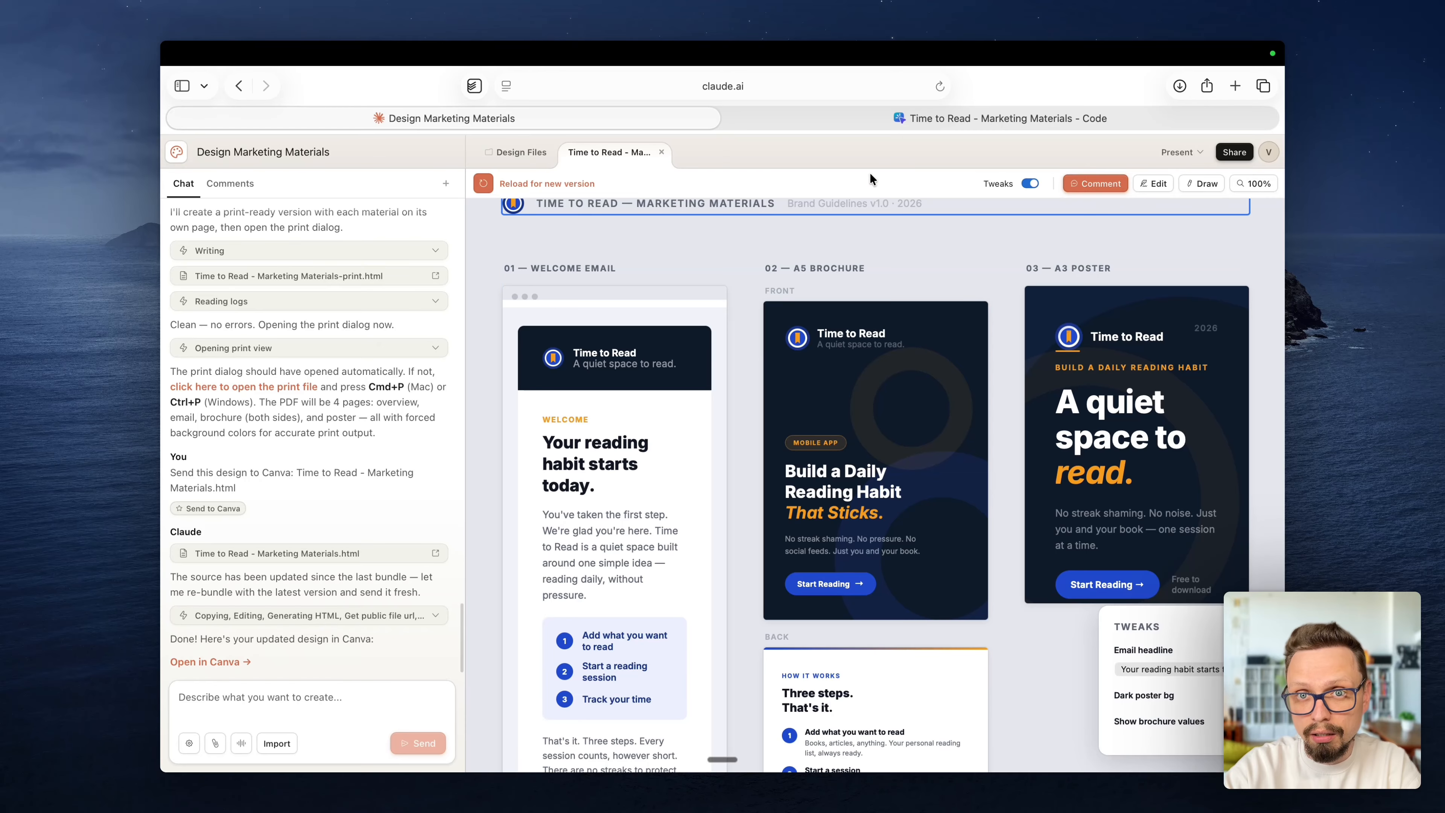
pyautogui.click(925, 119)
pyautogui.scroll(-2, 1145, 522)
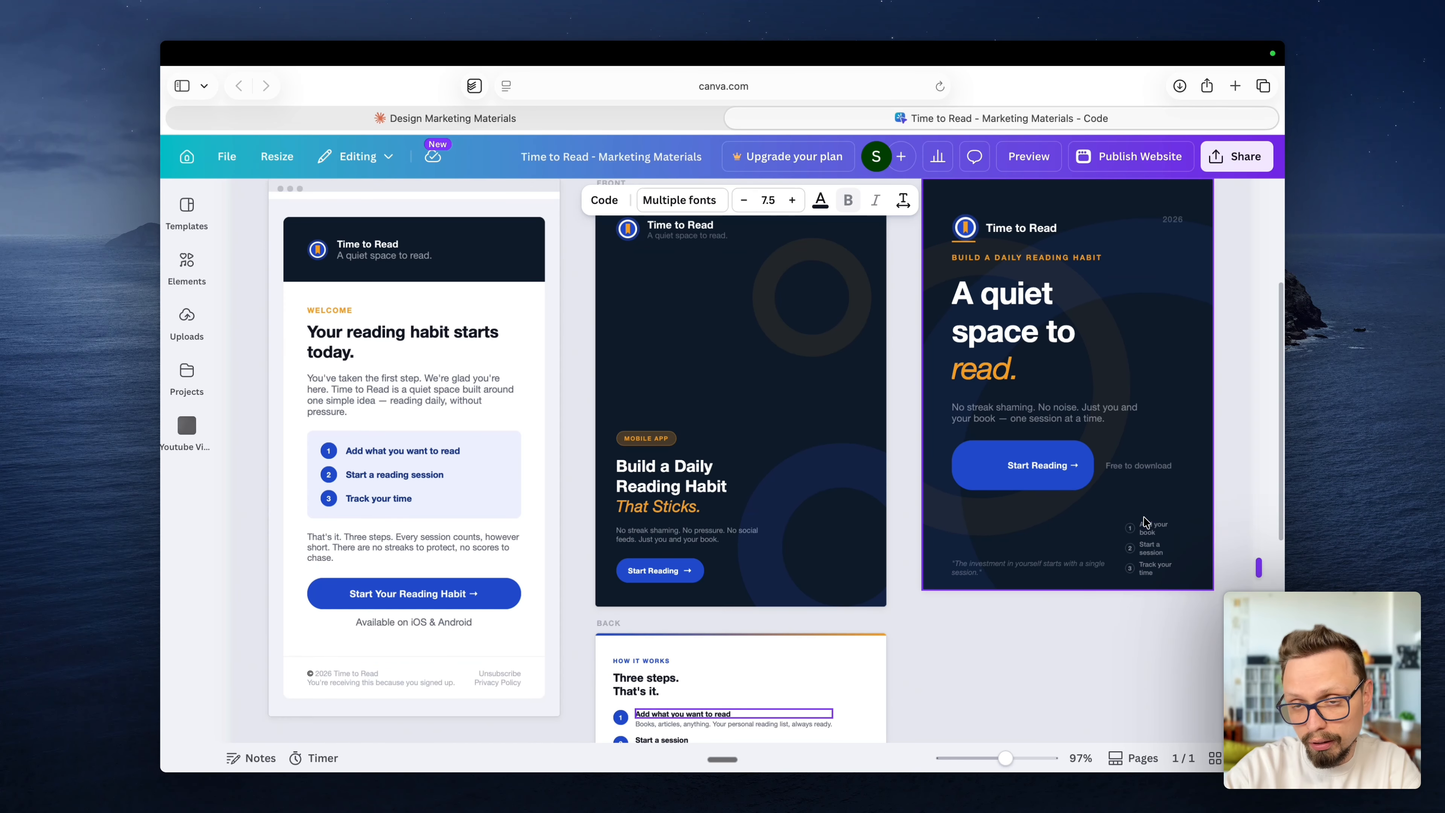
pyautogui.scroll(3, 1091, 562)
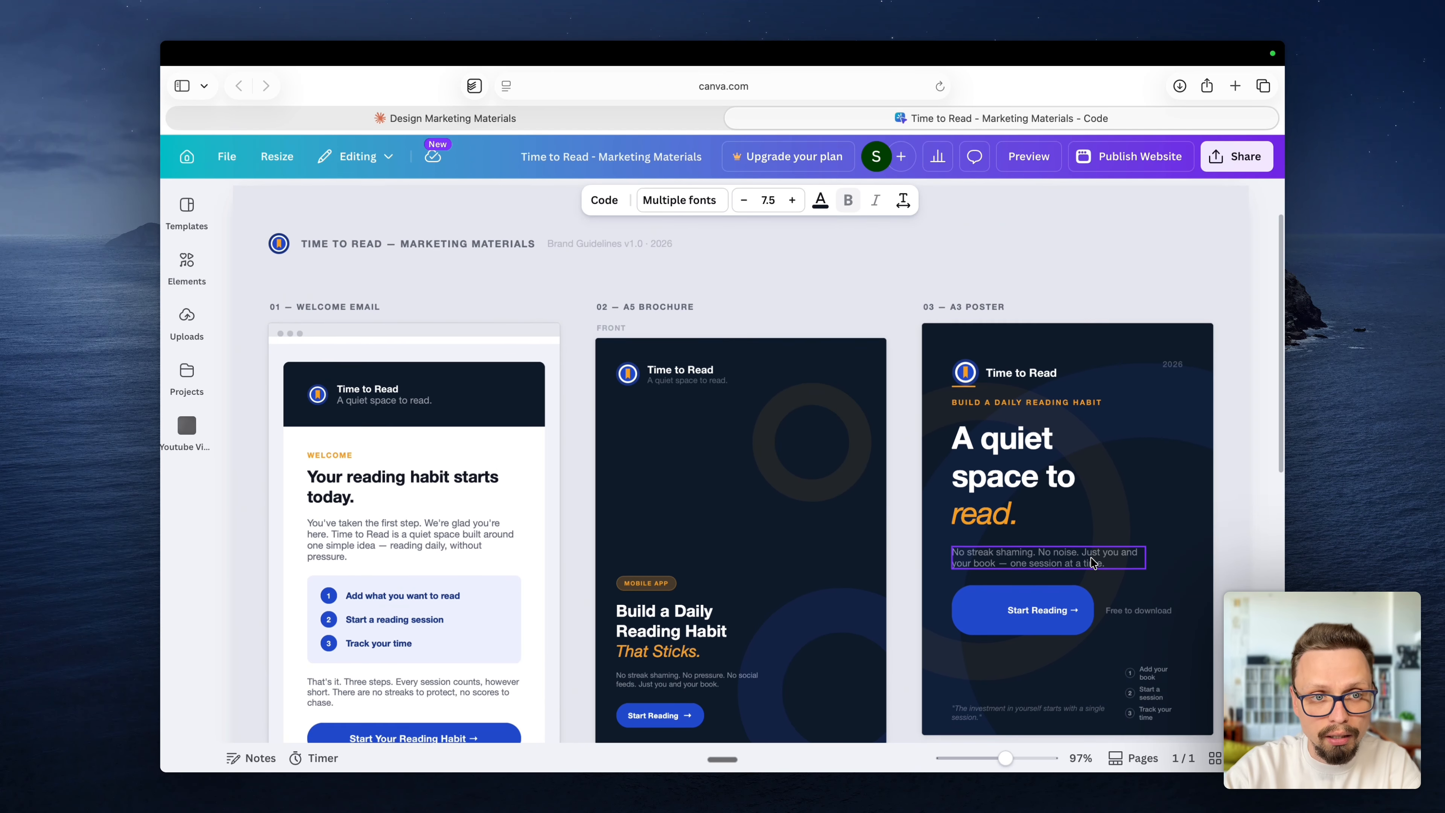
pyautogui.scroll(1, 1091, 562)
pyautogui.scroll(-2, 1092, 562)
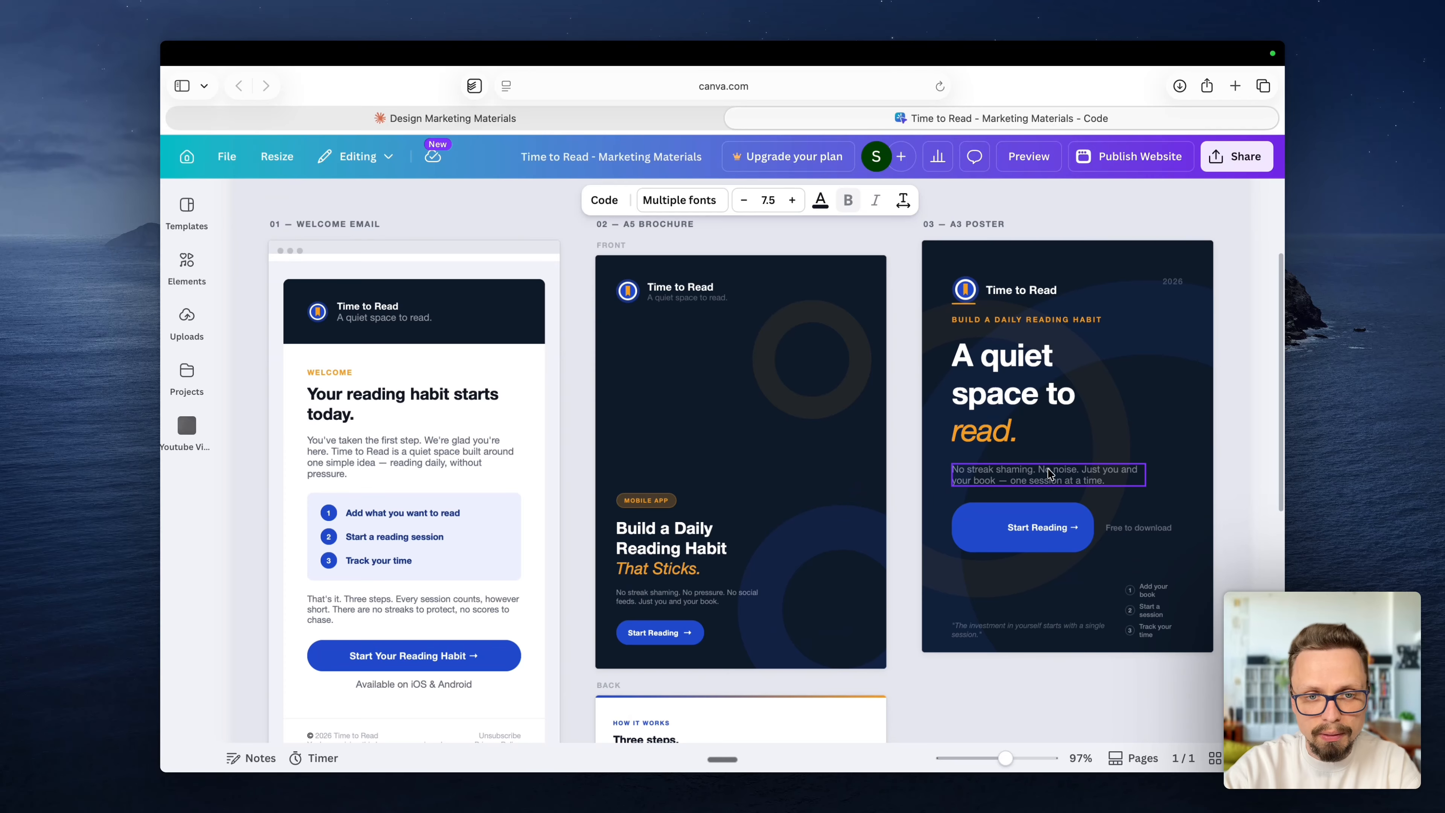
pyautogui.scroll(1, 711, 398)
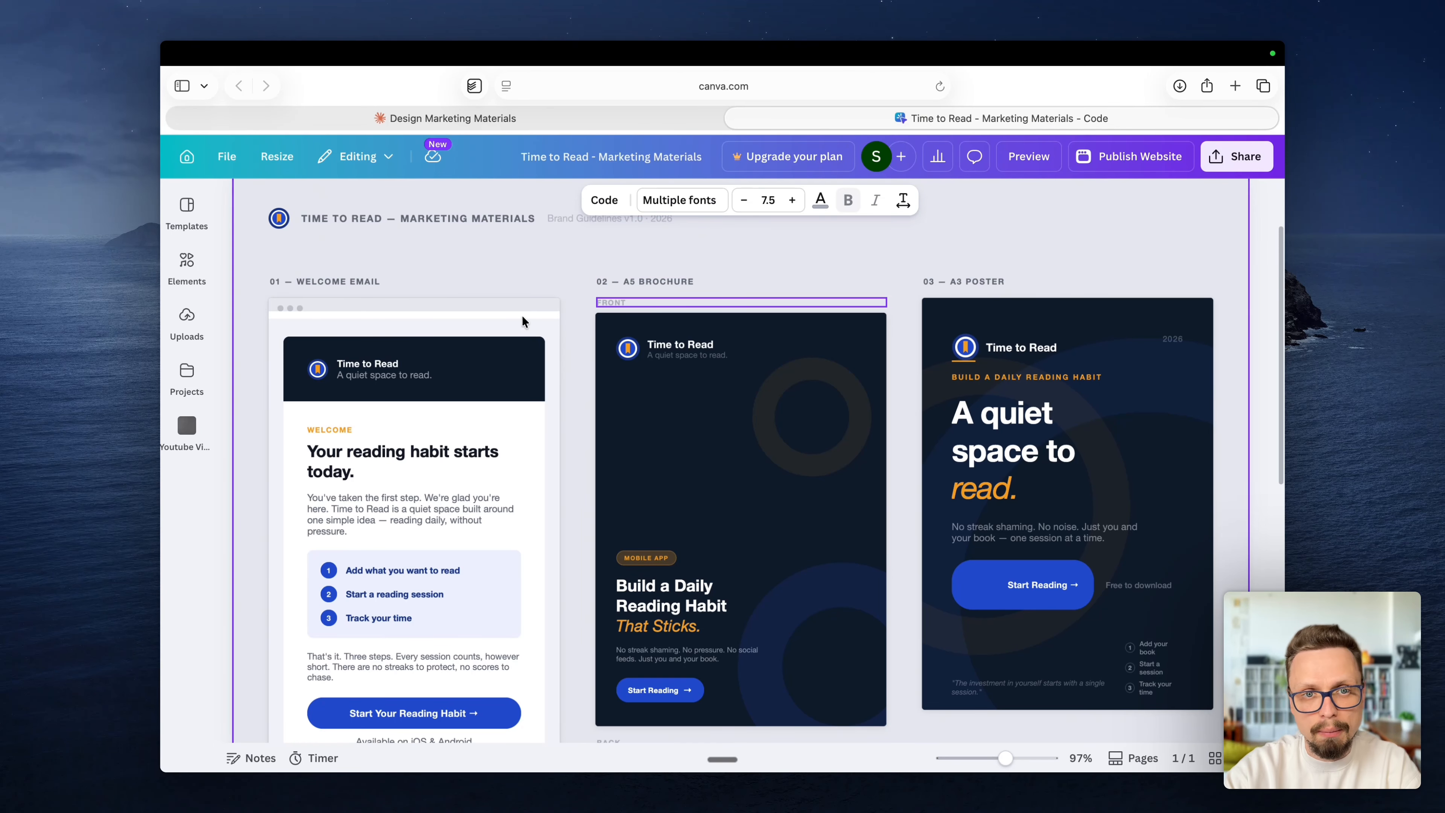
pyautogui.scroll(2, 620, 364)
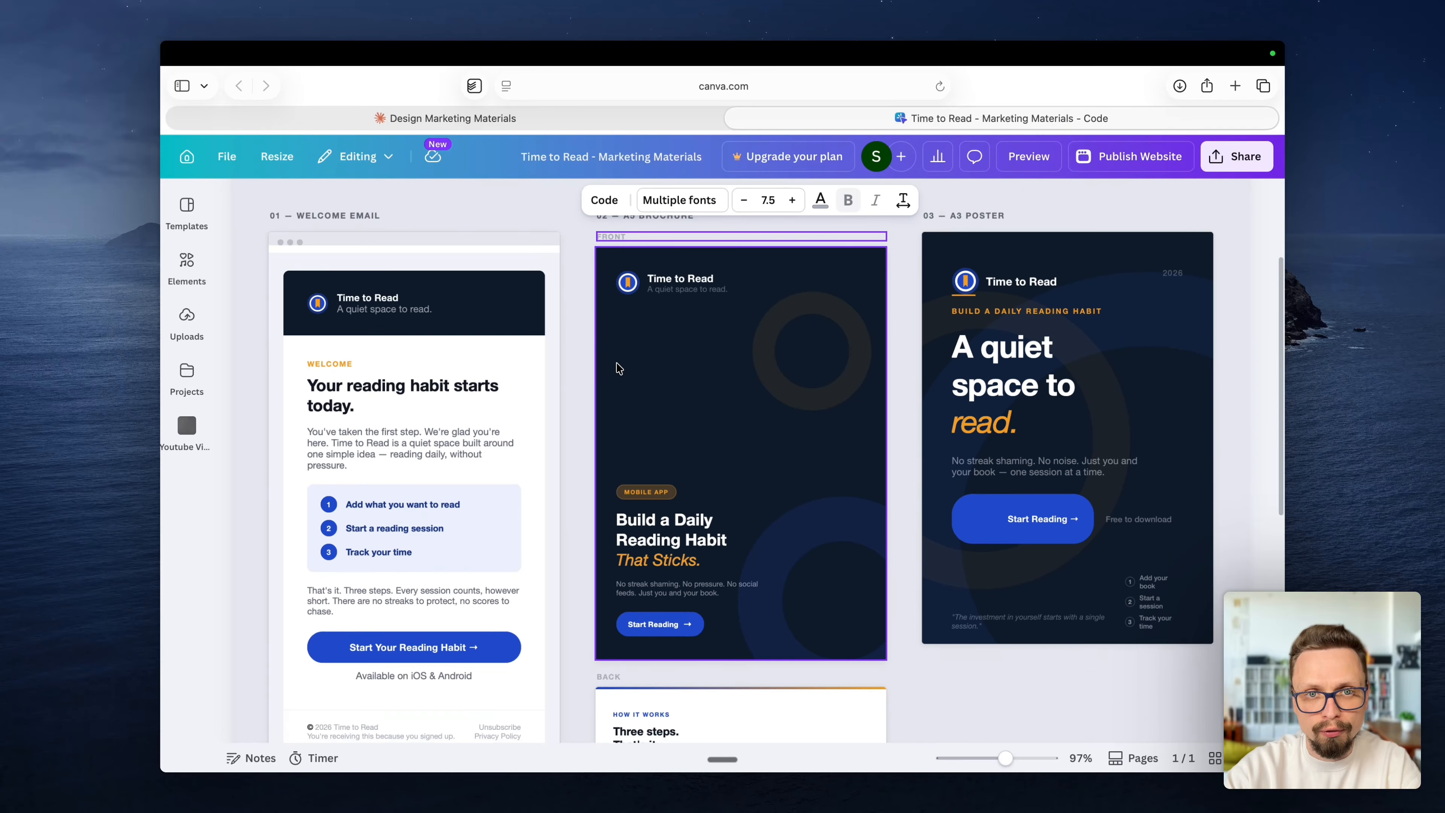
pyautogui.scroll(-4, 698, 351)
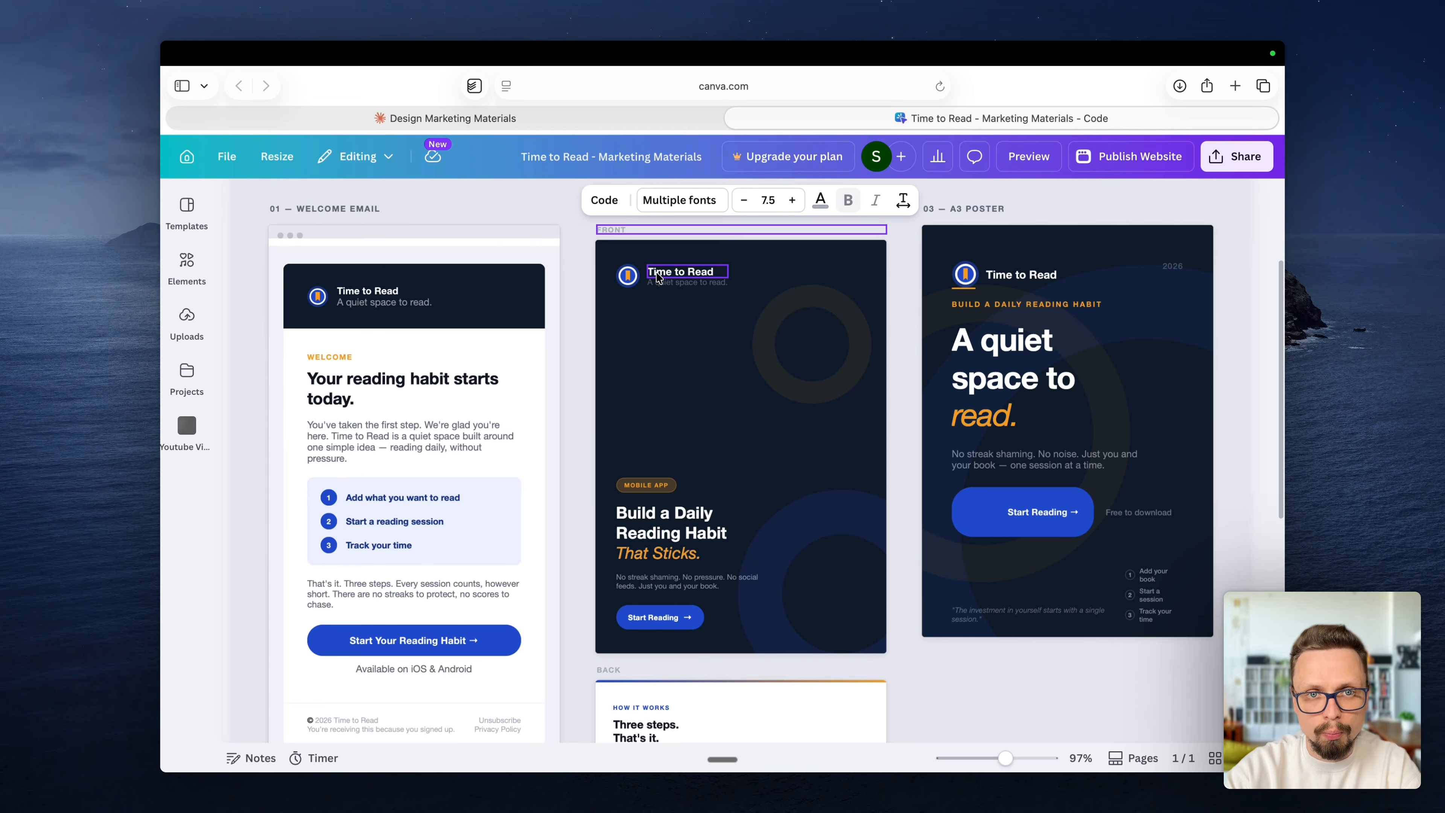
pyautogui.scroll(-2, 681, 511)
pyautogui.scroll(4, 686, 512)
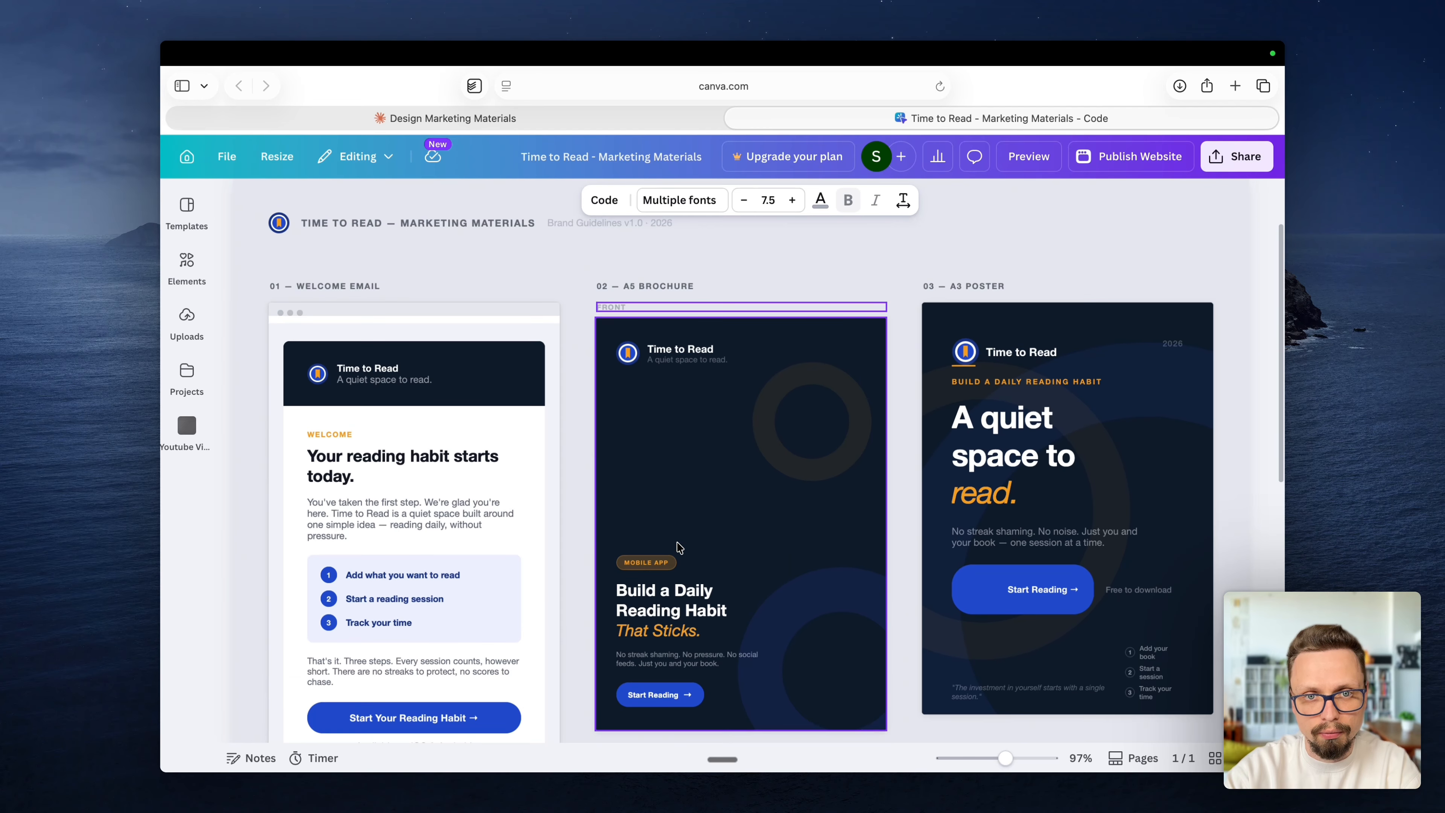
pyautogui.scroll(-12, 696, 591)
pyautogui.scroll(6, 684, 637)
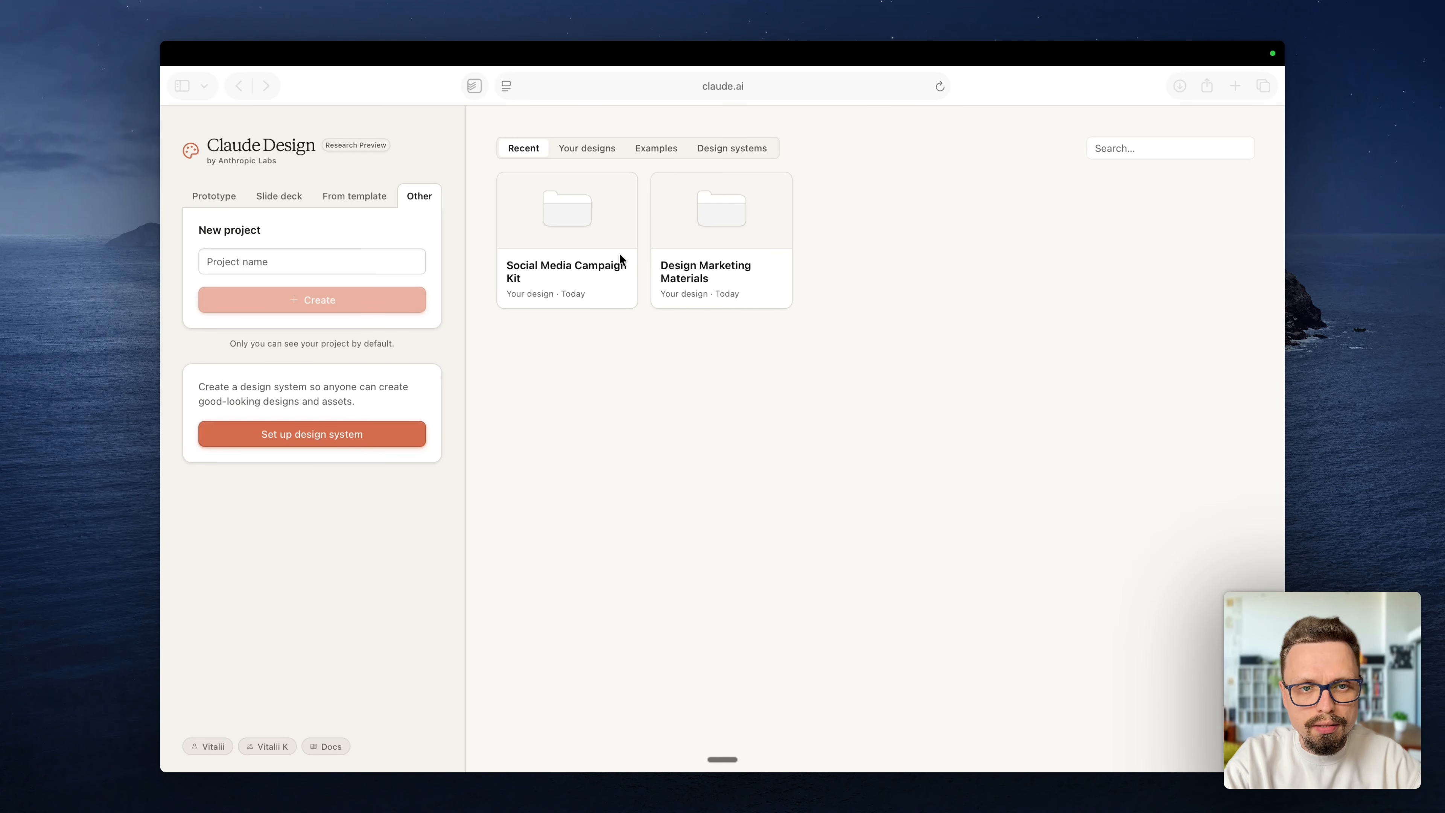
# Step: Open the Social Media Campaign Kit project and review its chat from the brief to the brand summary and list of three pieces
pyautogui.click(576, 239)
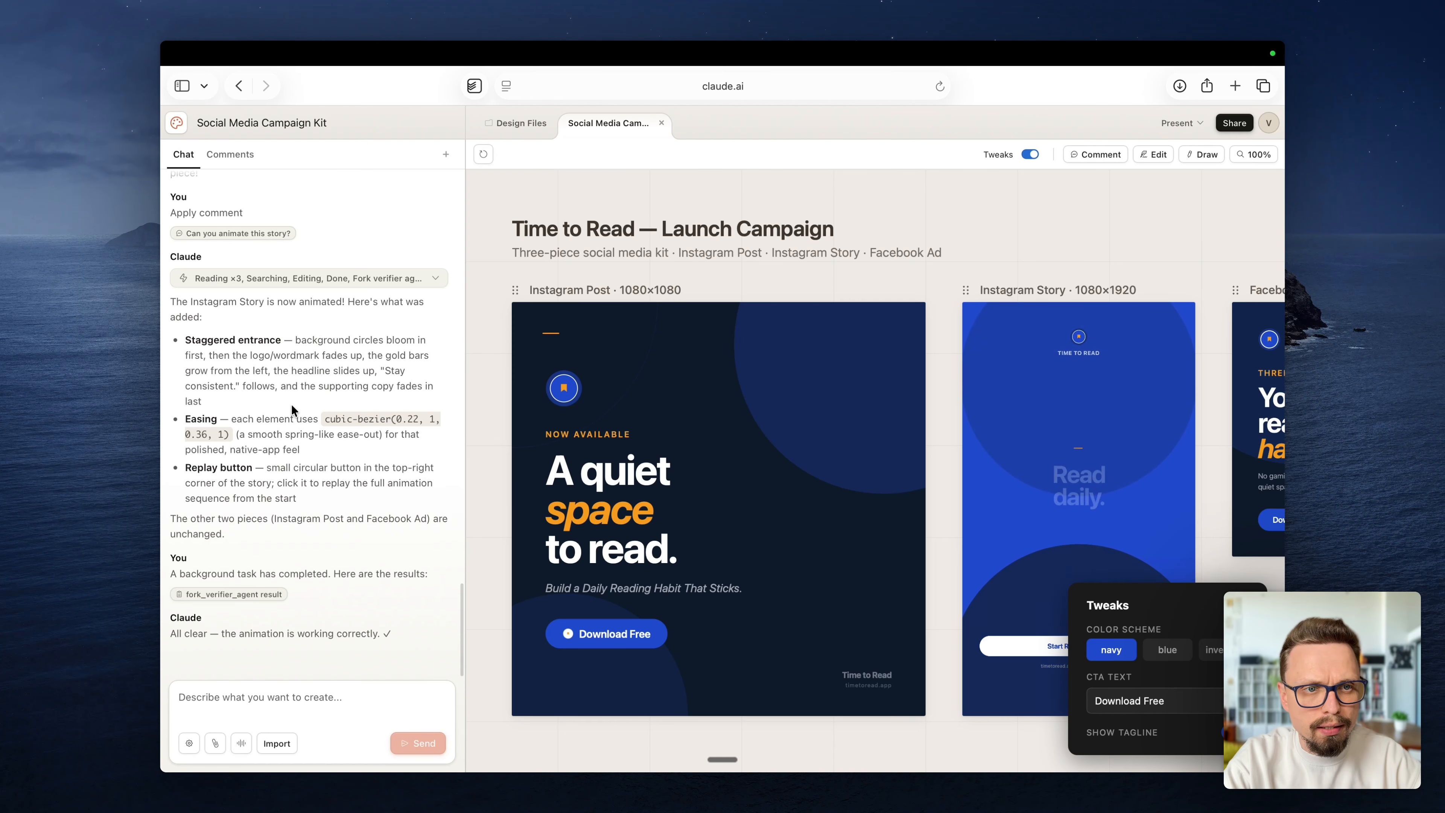
pyautogui.scroll(10, 291, 404)
pyautogui.scroll(15, 292, 405)
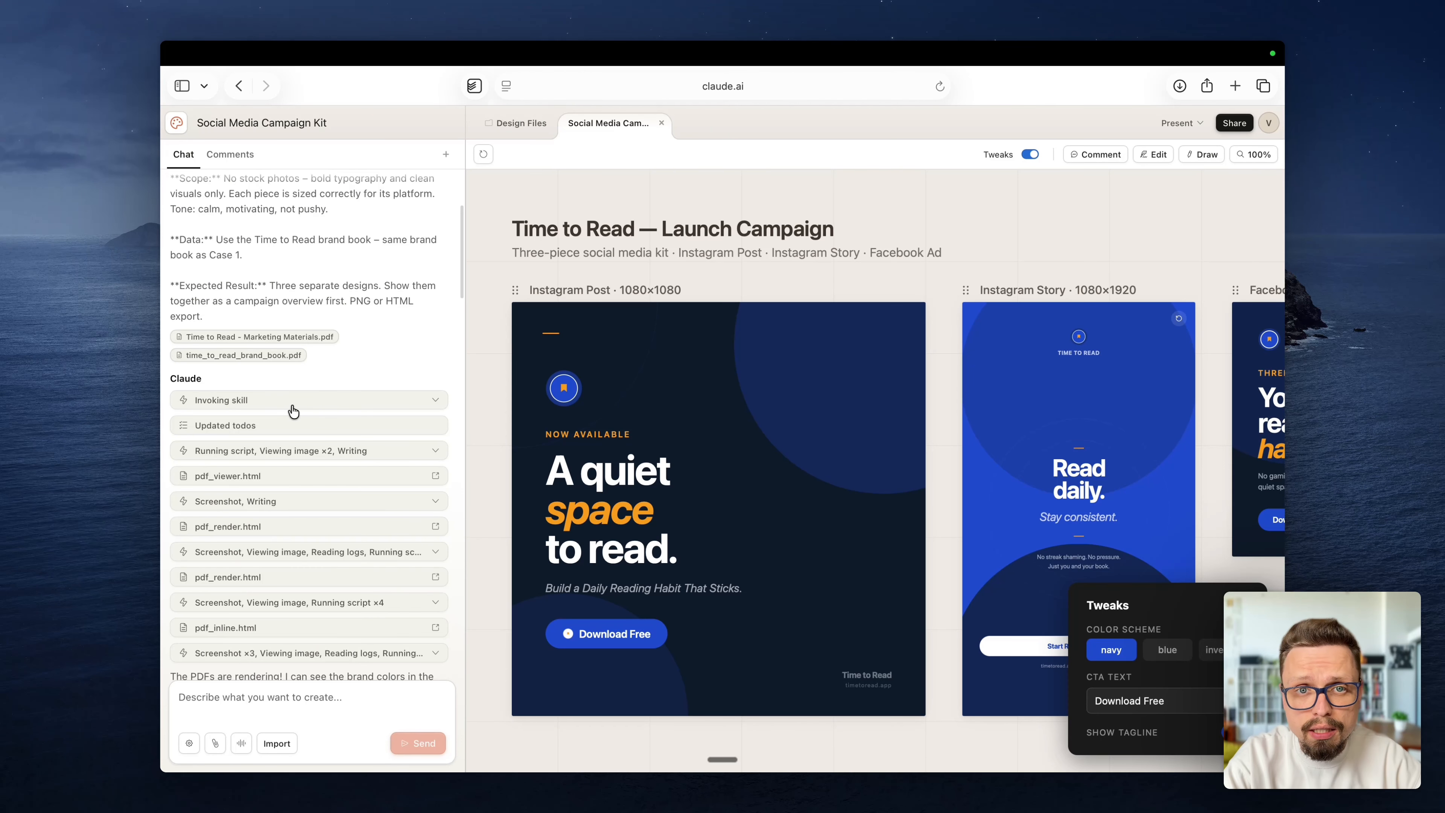
pyautogui.scroll(-15, 293, 409)
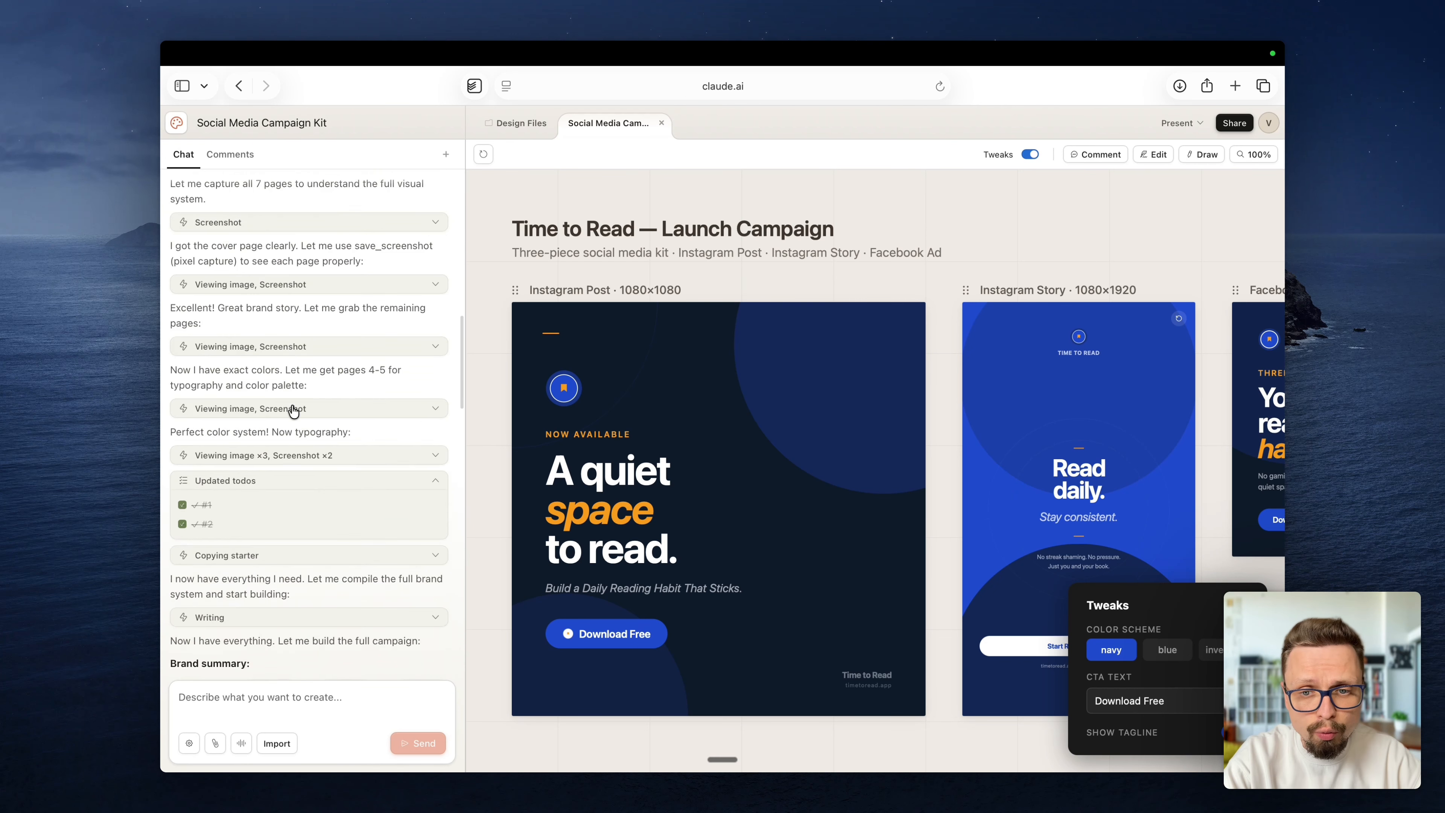
pyautogui.scroll(-5, 293, 411)
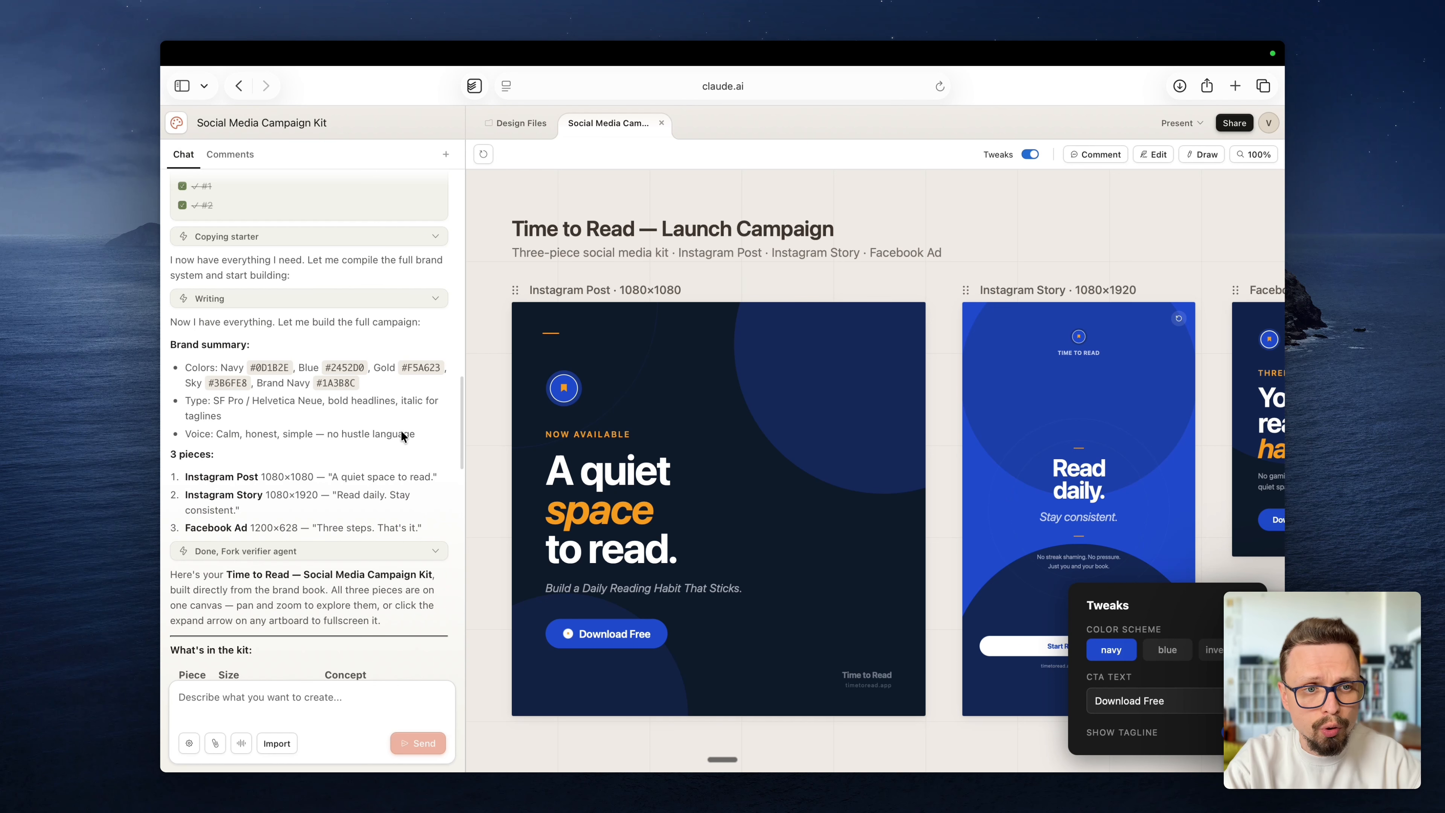
pyautogui.moveTo(170, 453); pyautogui.dragTo(249, 526)
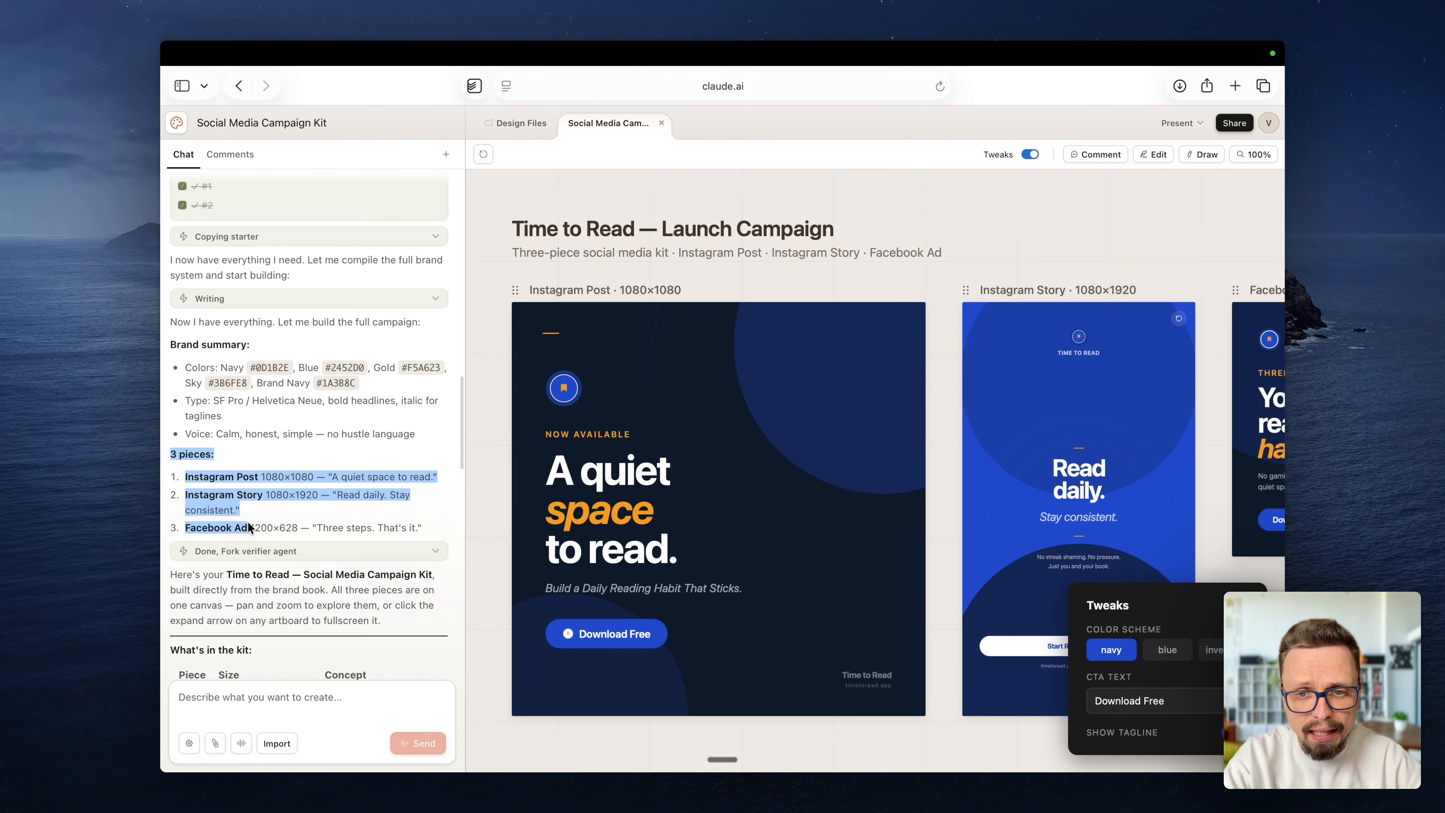
# Step: Examine the Instagram Post, Instagram Story and Facebook Ad artboards, and replay the Instagram Story animation
pyautogui.scroll(-2, 550, 601)
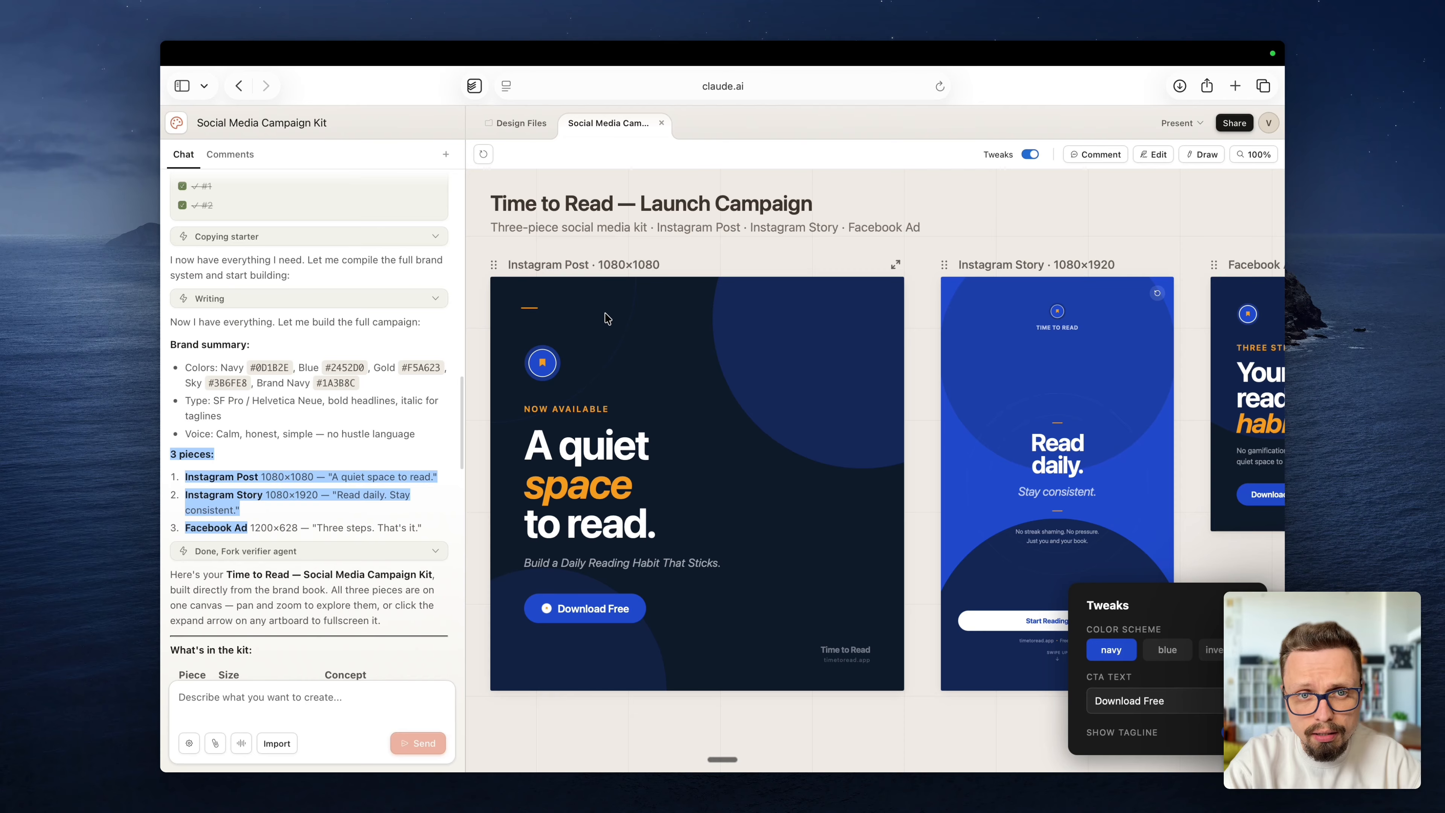
pyautogui.hscroll(5, 624, 522)
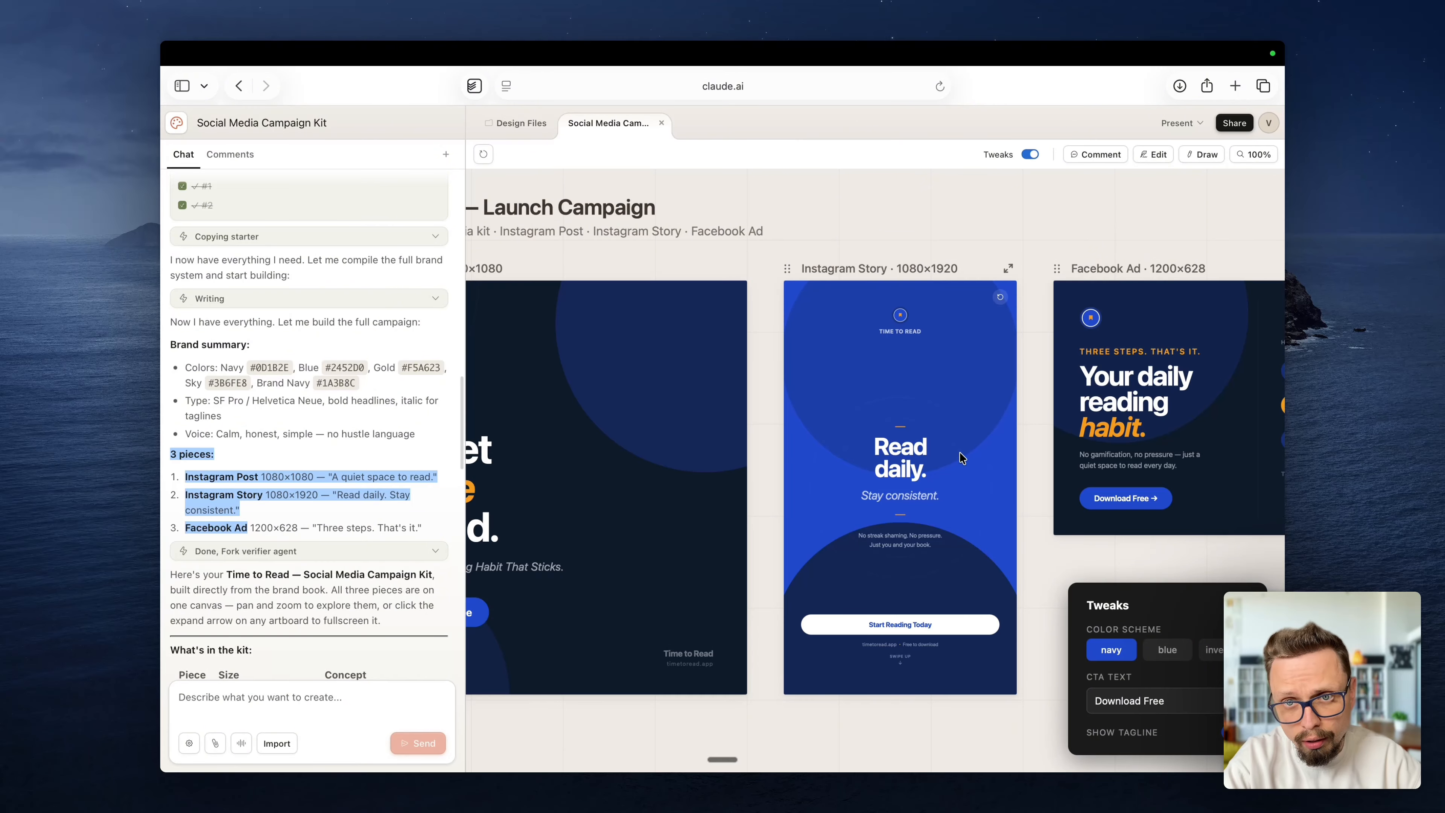
pyautogui.click(1000, 298)
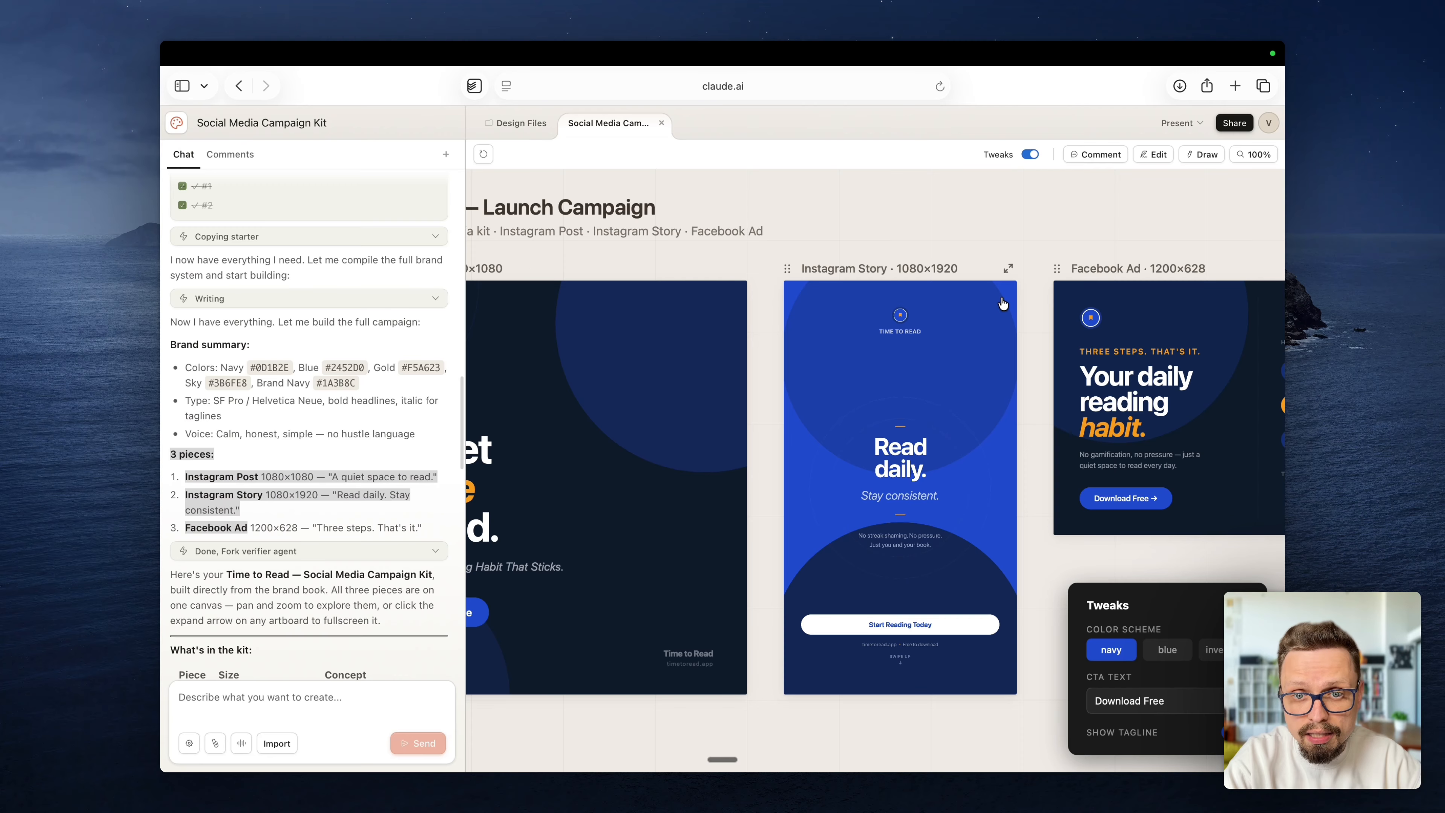
pyautogui.click(999, 301)
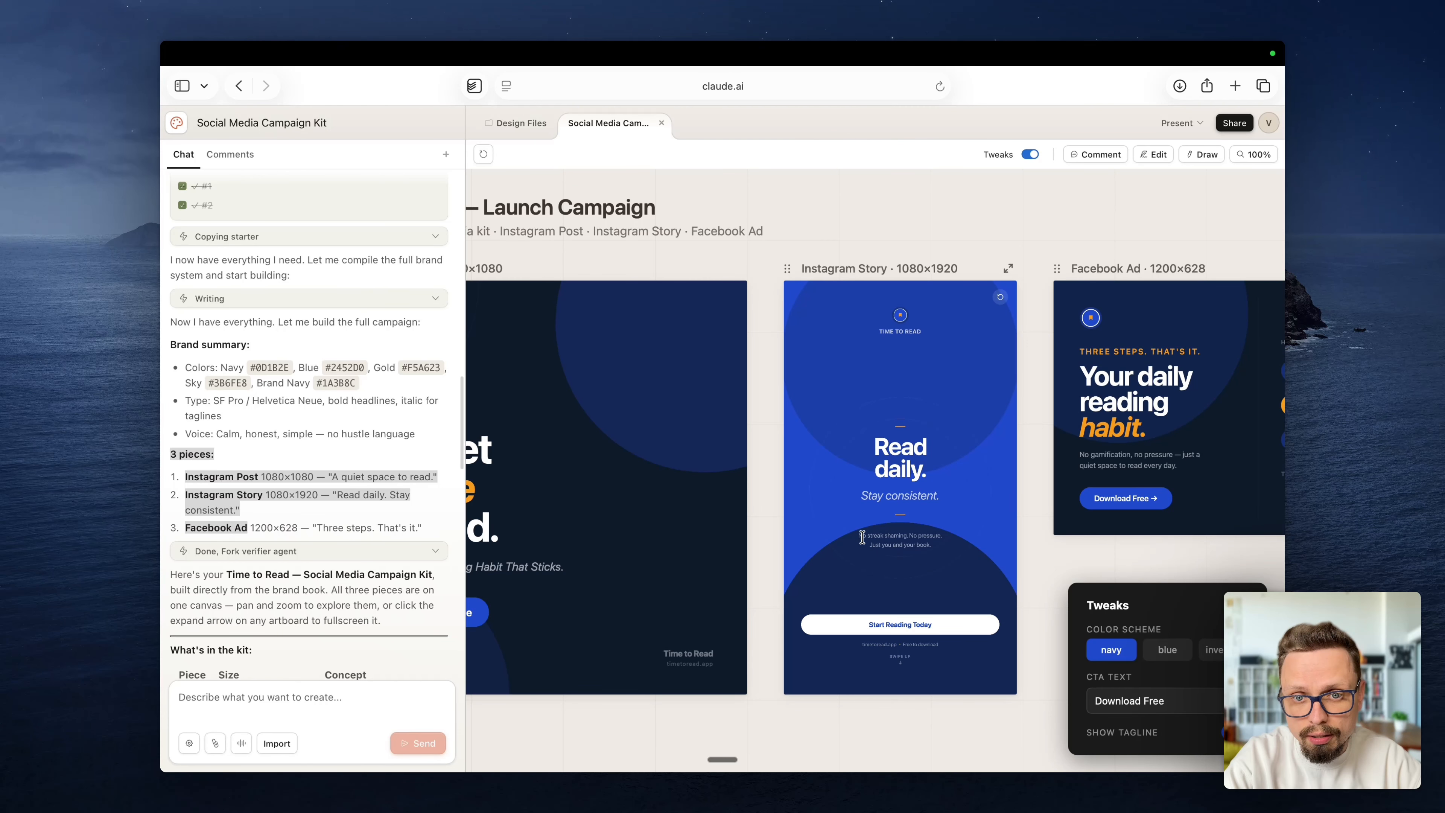
# Step: Try to enlarge the Instagram Story's small supporting text by switching to edit mode and raising the page's base font size
pyautogui.moveTo(858, 537); pyautogui.dragTo(916, 541)
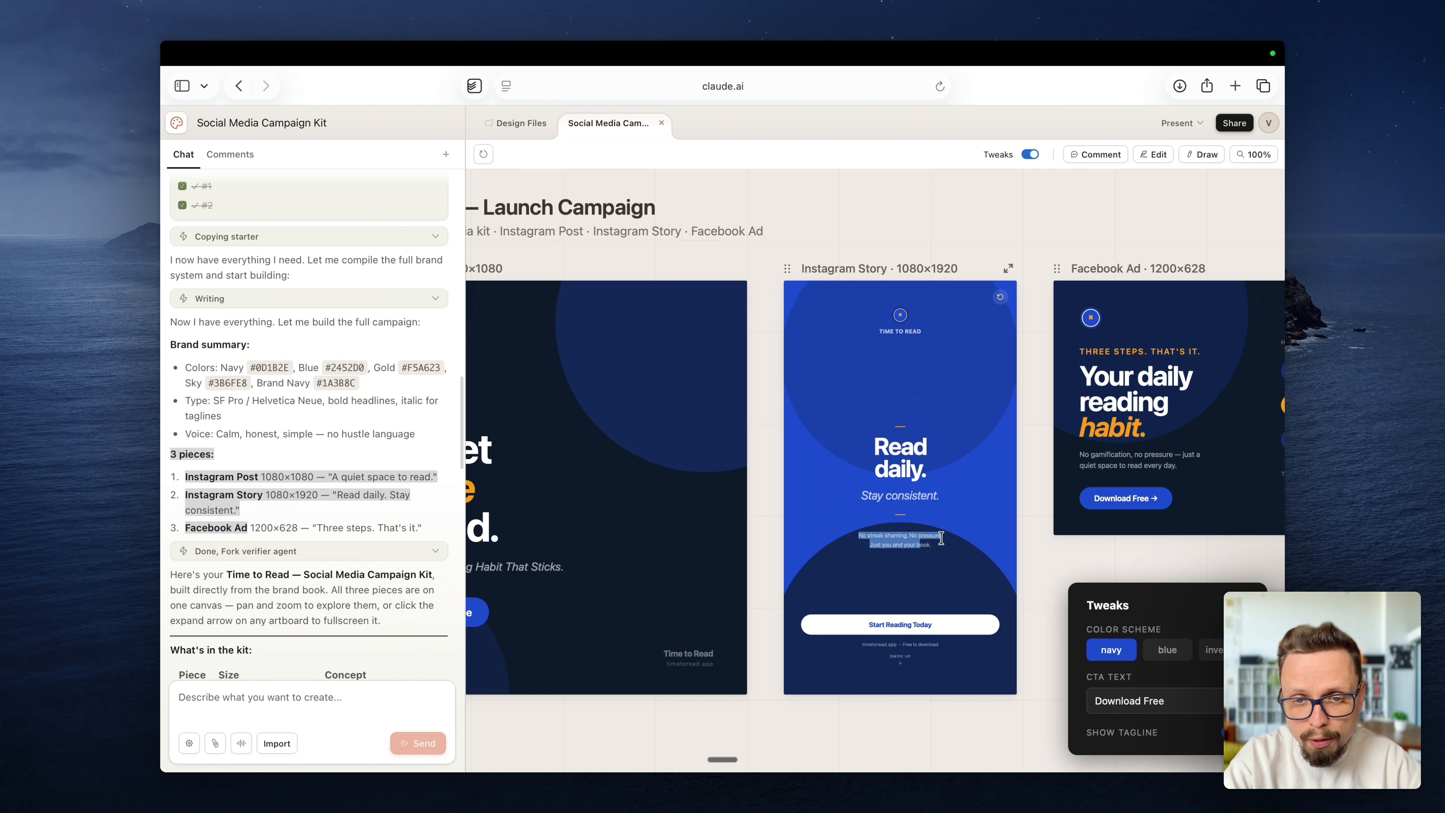
pyautogui.click(908, 535)
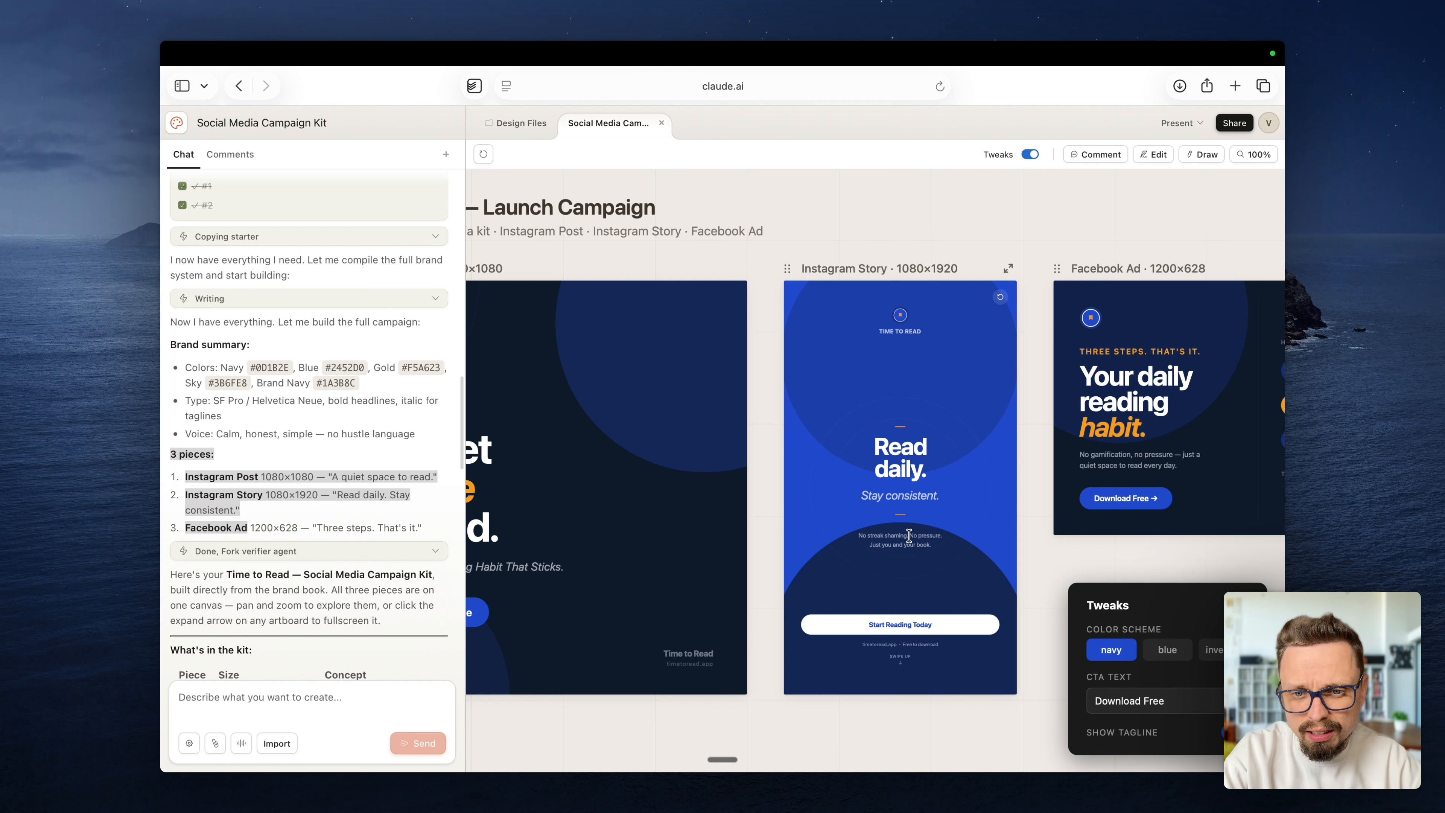
pyautogui.moveTo(929, 544); pyautogui.dragTo(854, 532)
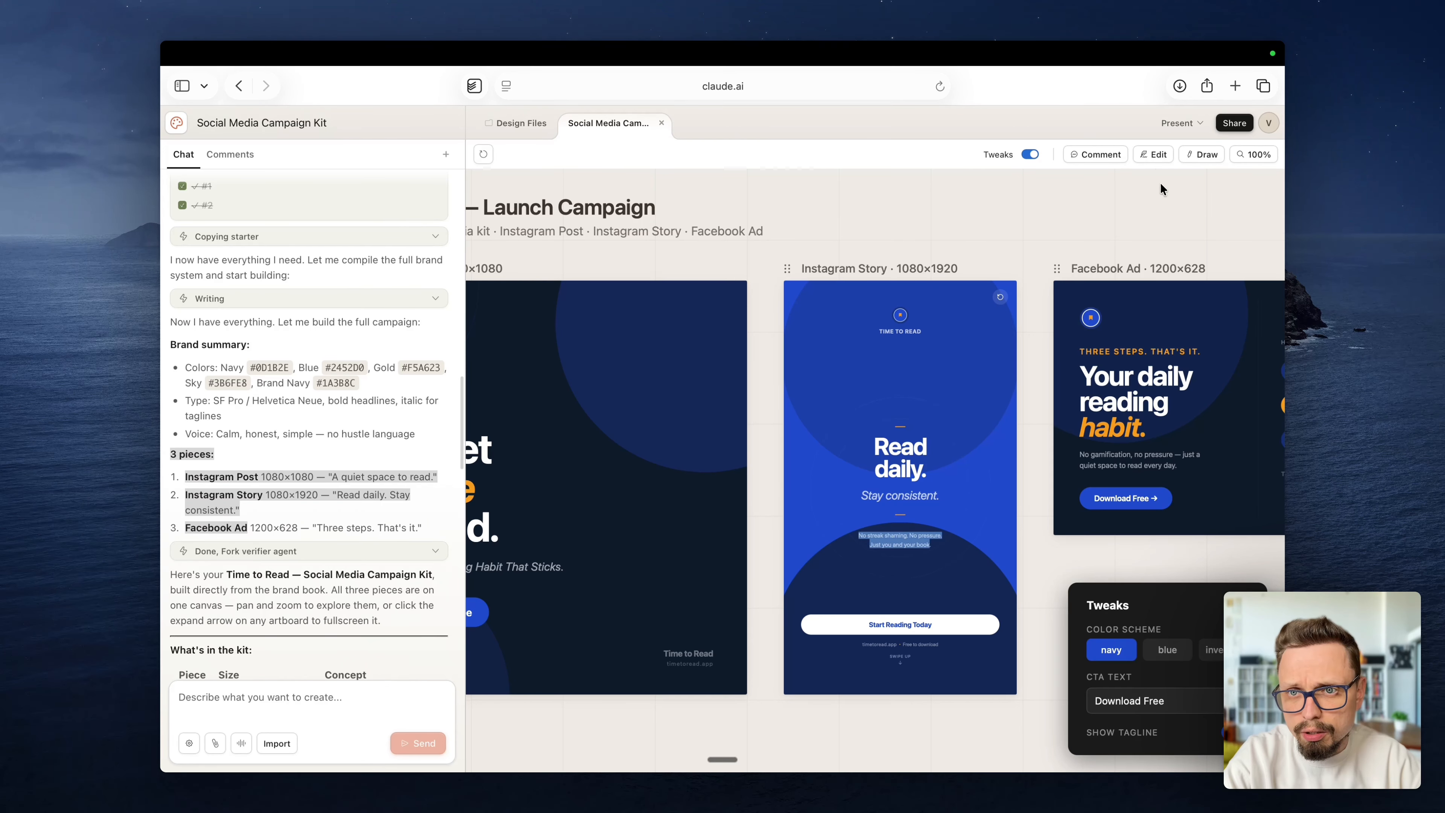
pyautogui.click(1153, 155)
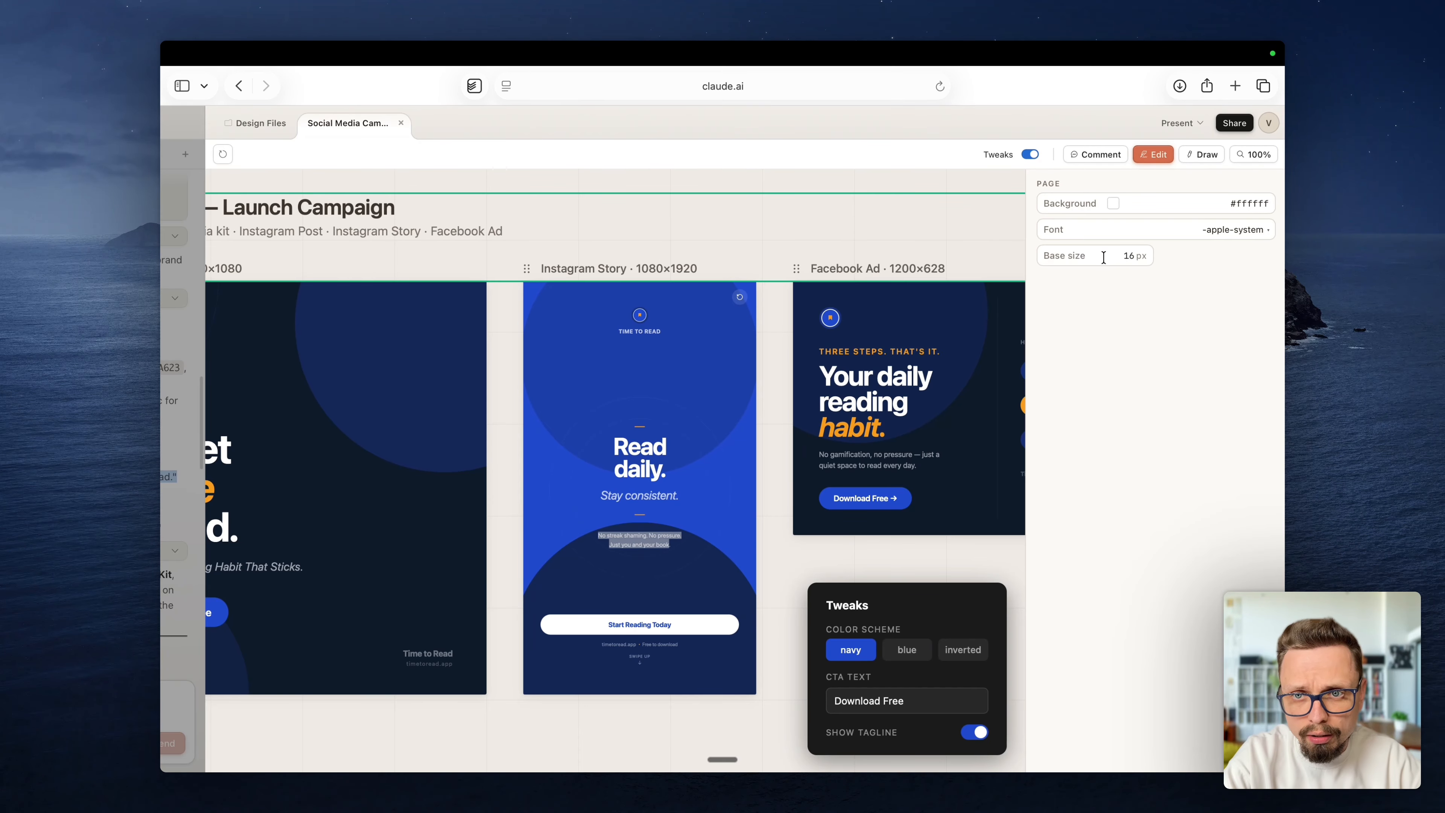
pyautogui.click(1102, 258)
pyautogui.press('Up')
pyautogui.press('Up')
pyautogui.press('Up')
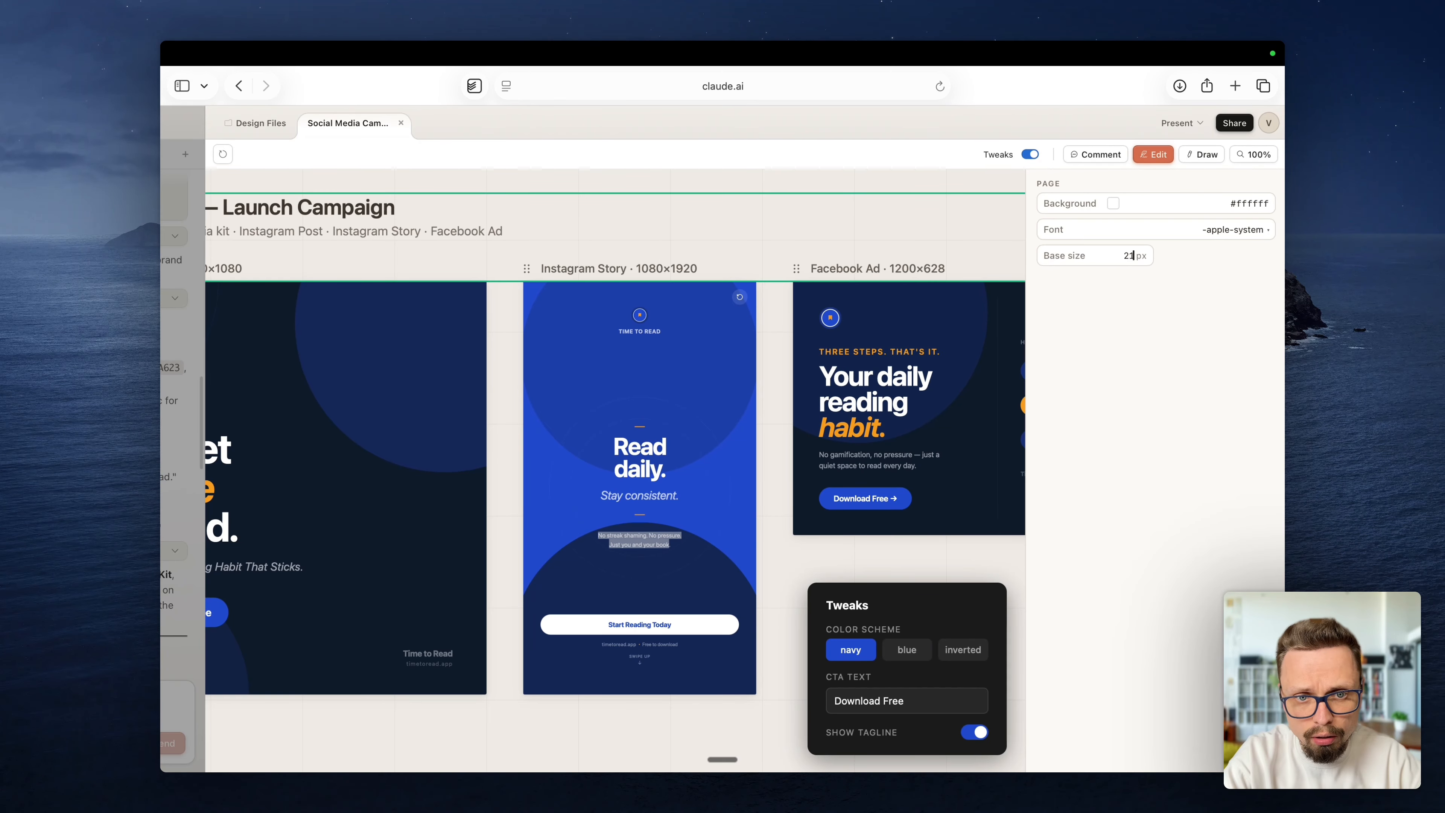
# Step: Try to set the font size of the Instagram Story's "No streak shaming. No pressure. Just you and your book." text to 39 px
pyautogui.click(610, 553)
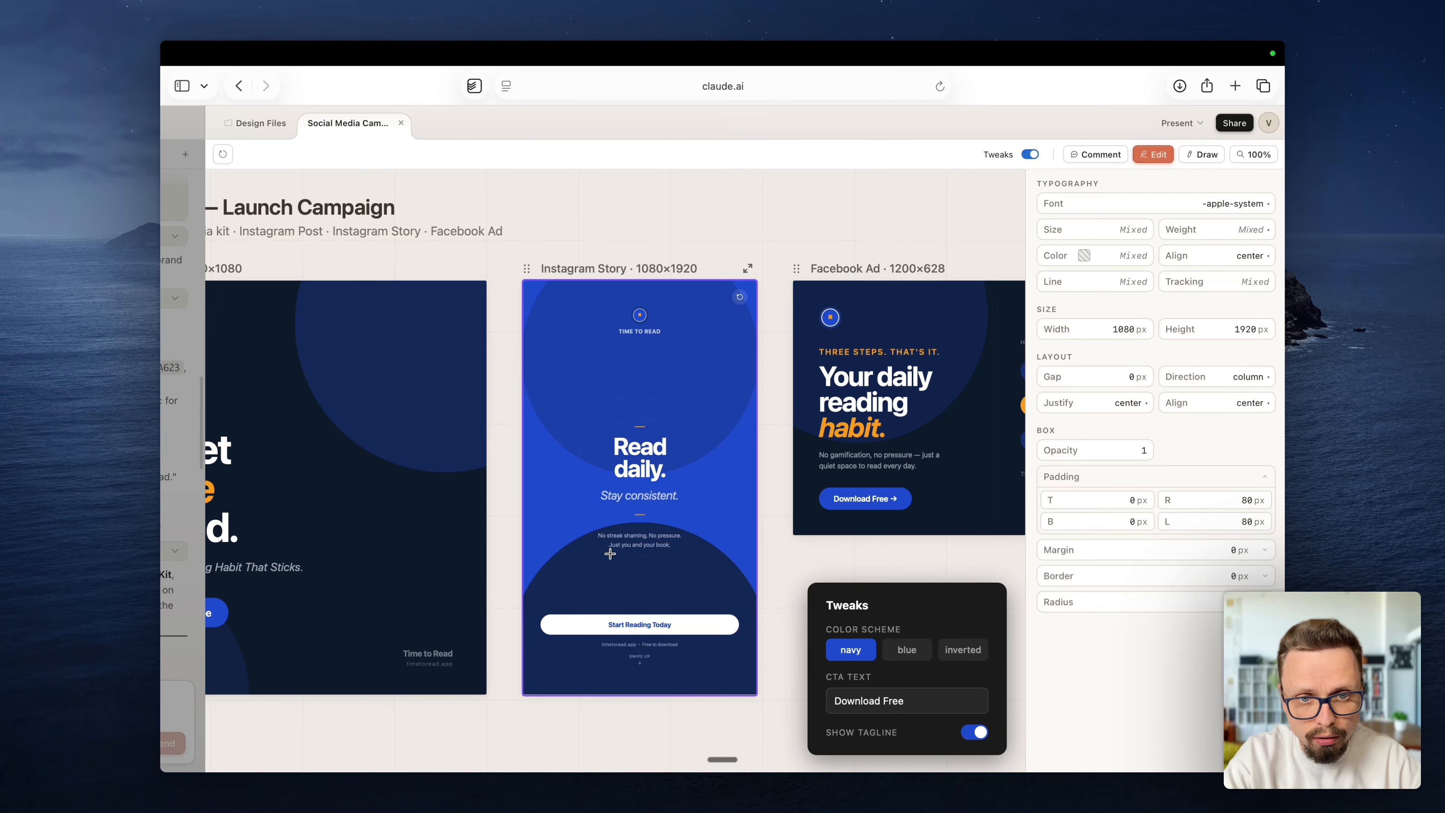
pyautogui.click(610, 553)
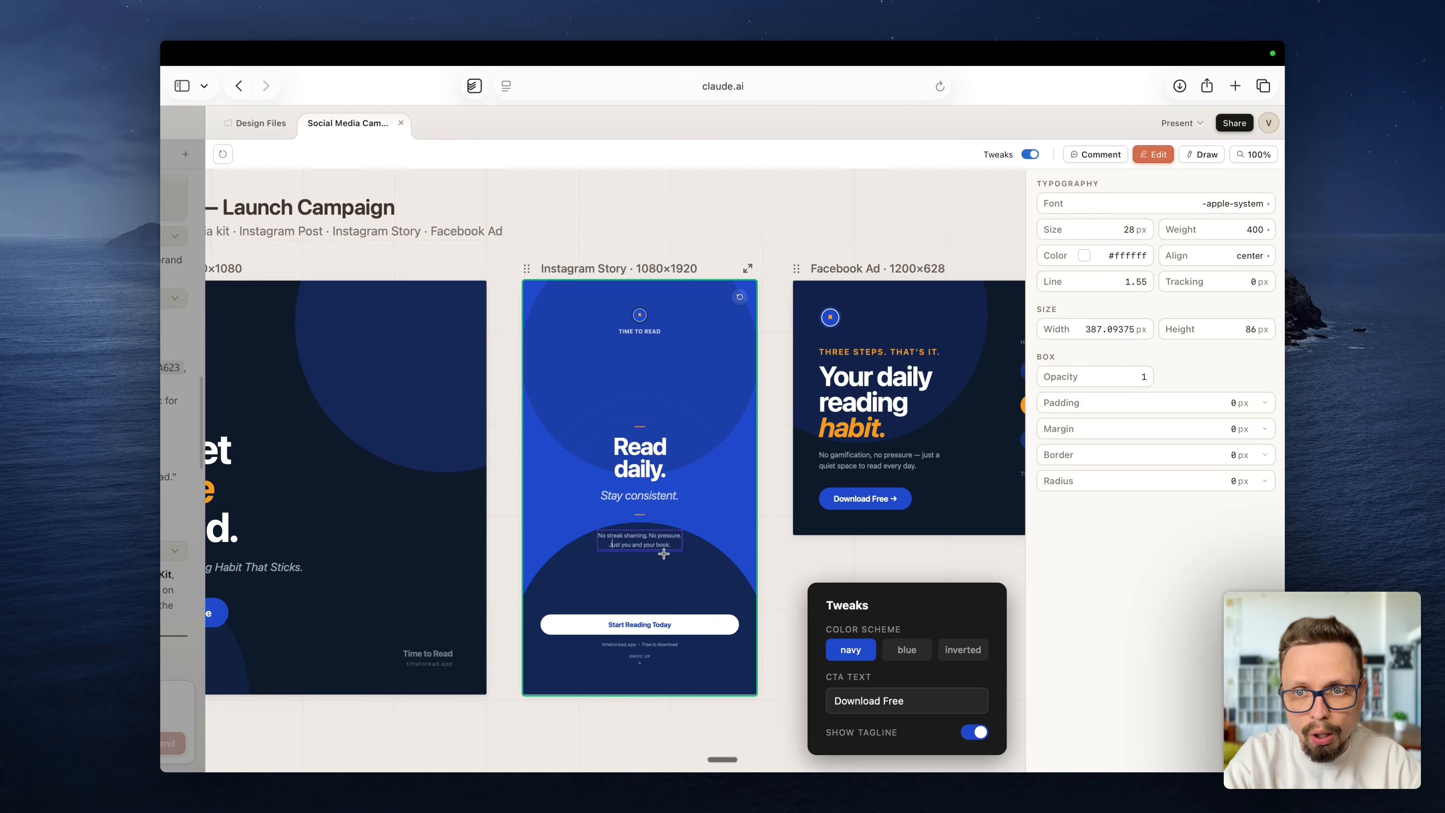
pyautogui.press('Up')
pyautogui.press('Up')
pyautogui.press('Up')
pyautogui.press('Up')
pyautogui.press('Up')
pyautogui.press('Up')
pyautogui.press('Up')
pyautogui.press('Up')
pyautogui.press('Up')
pyautogui.press('Up')
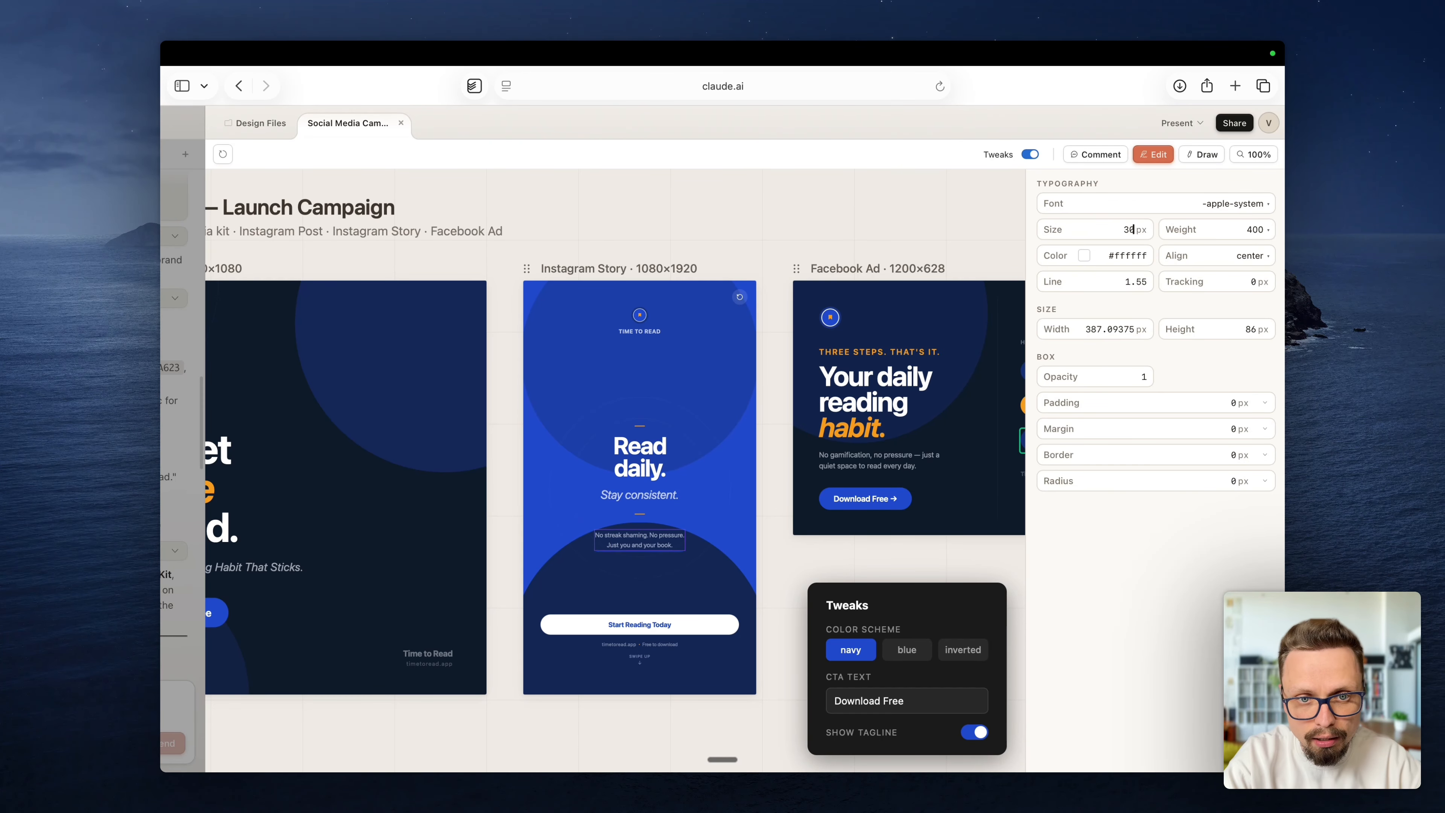
pyautogui.press('Up')
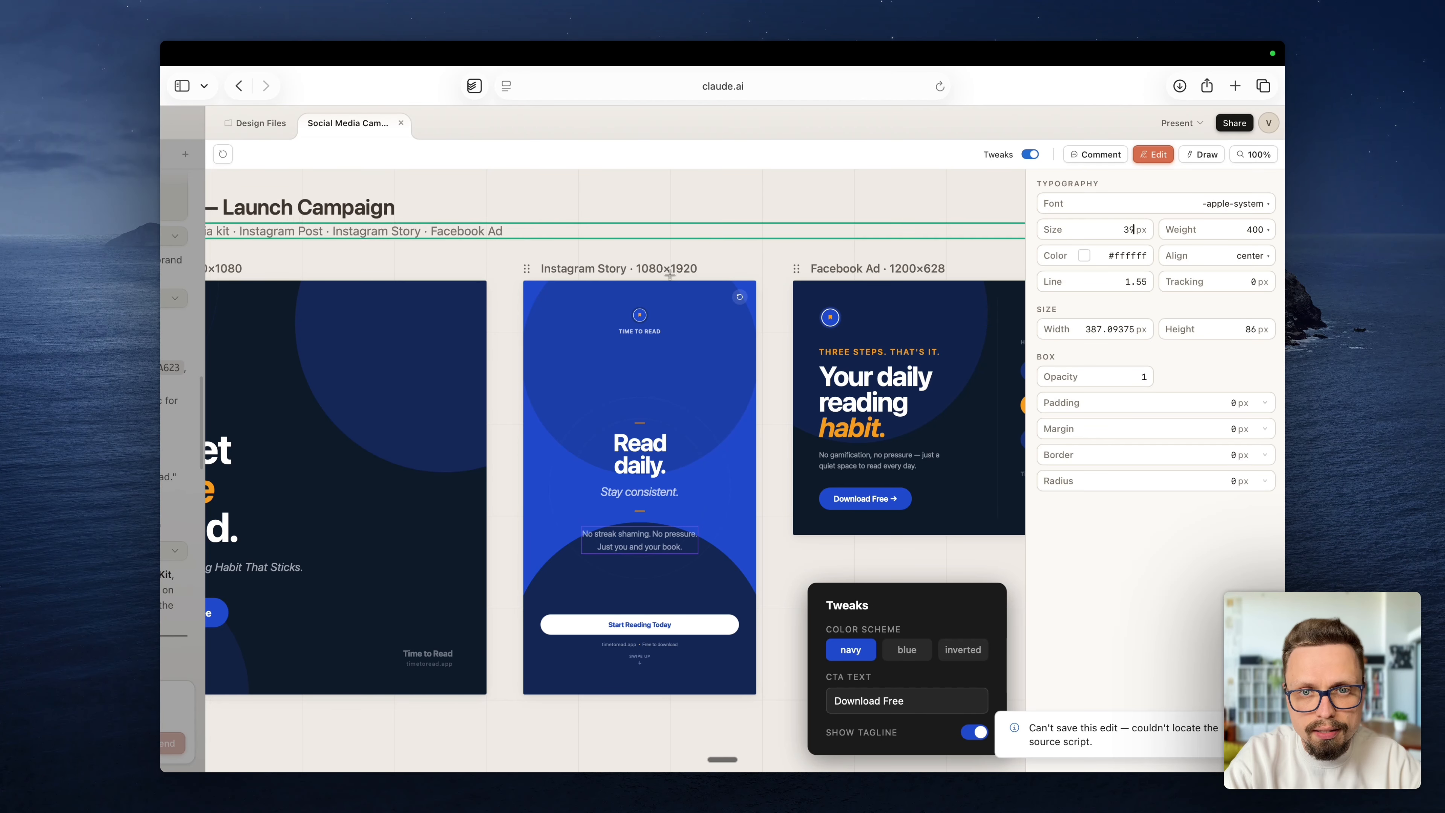
# Step: Compare the Facebook Ad, Instagram Story and Instagram Post artboards with the resized Story text, and leave edit mode
pyautogui.hscroll(5, 535, 273)
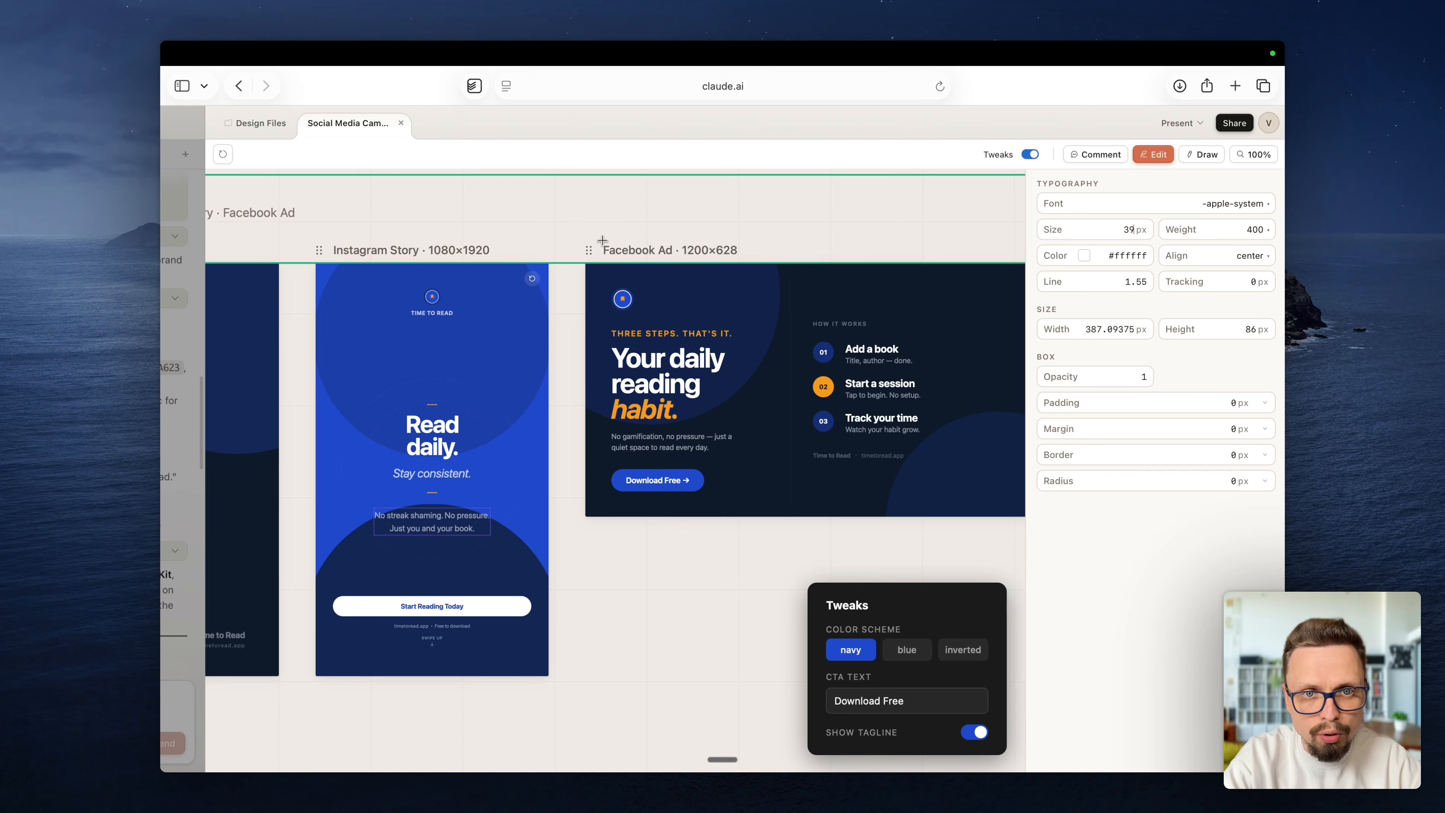
pyautogui.hscroll(4, 546, 229)
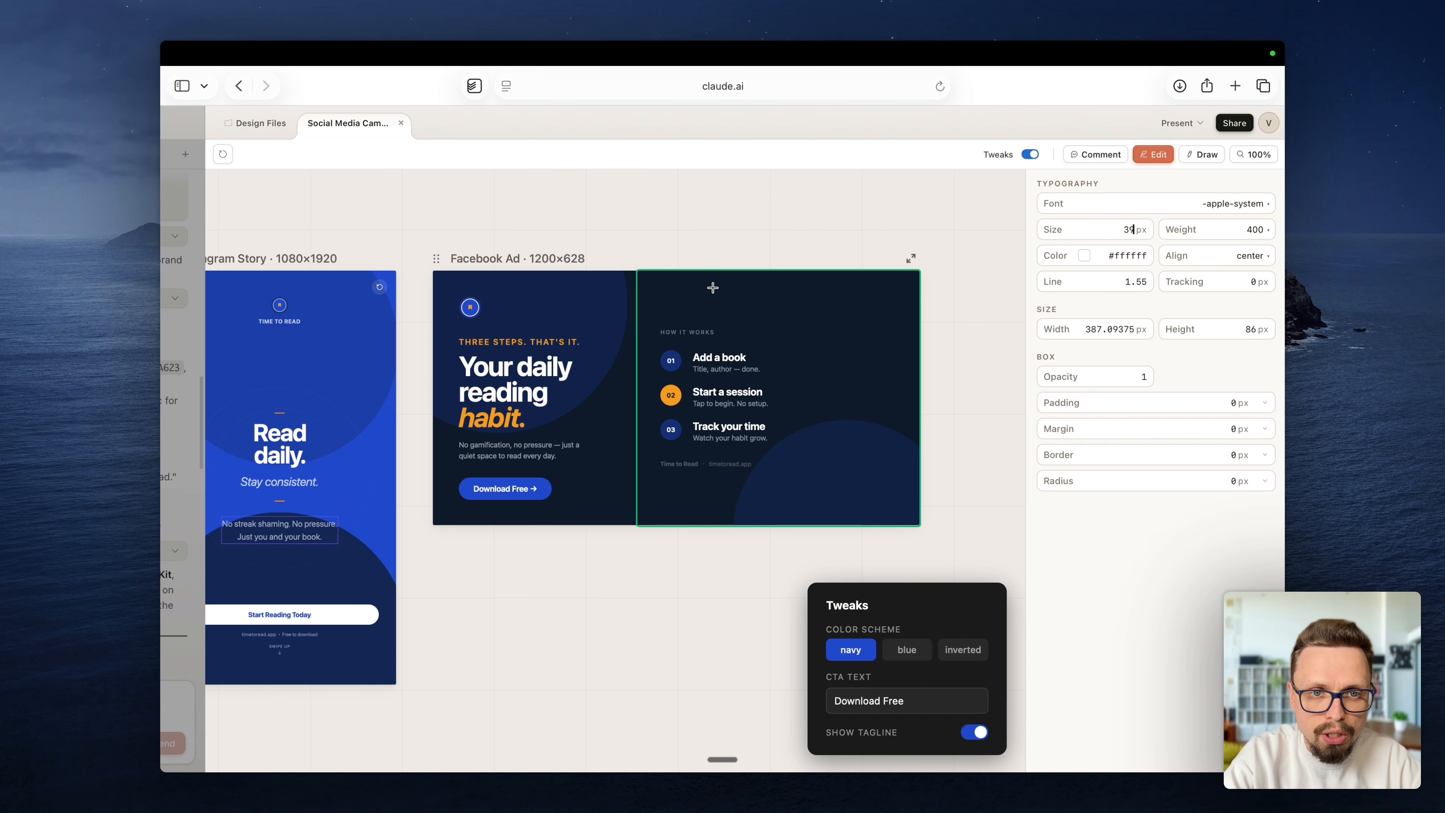
pyautogui.hscroll(-1, 706, 324)
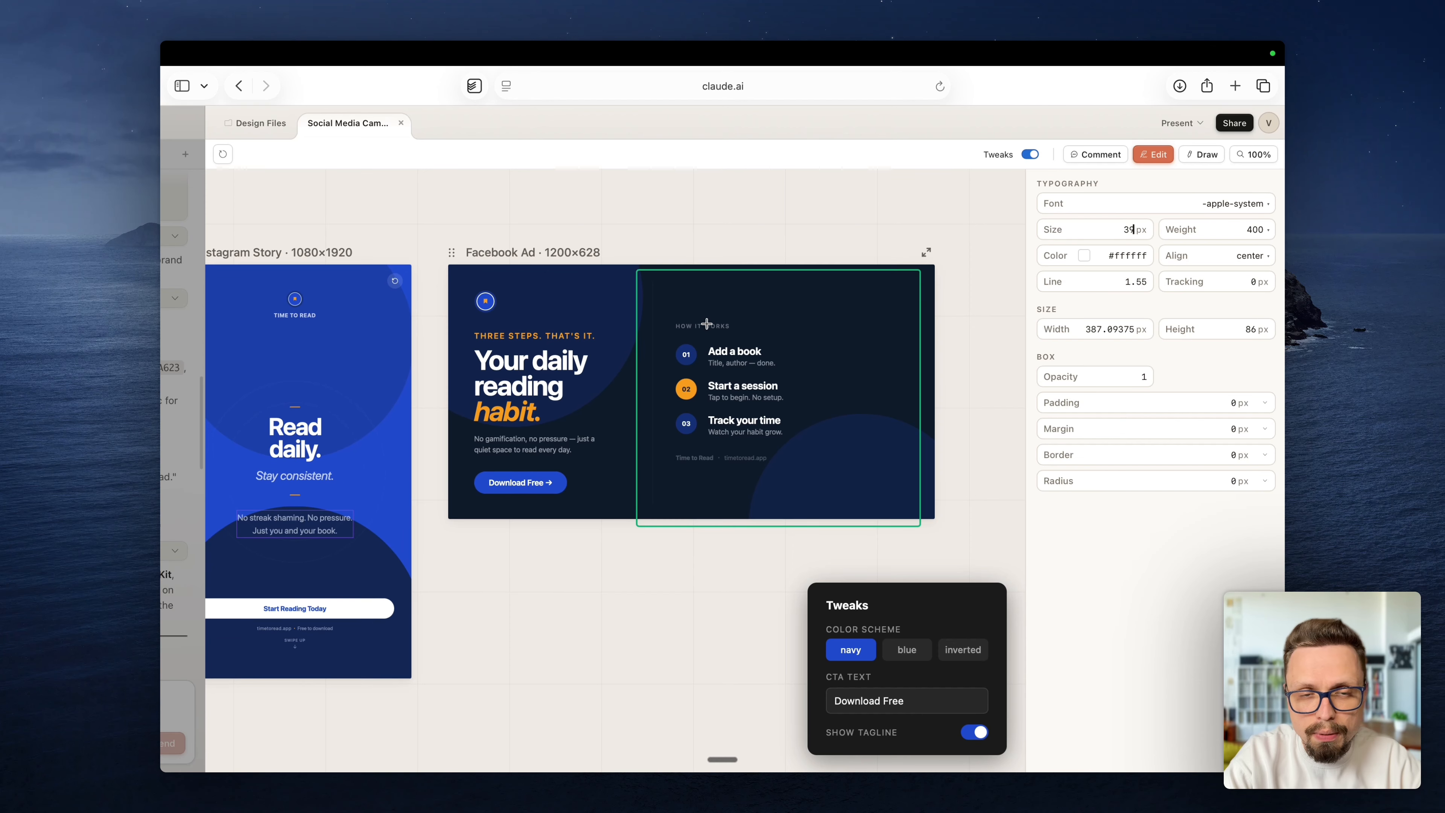
pyautogui.hscroll(-5, 707, 323)
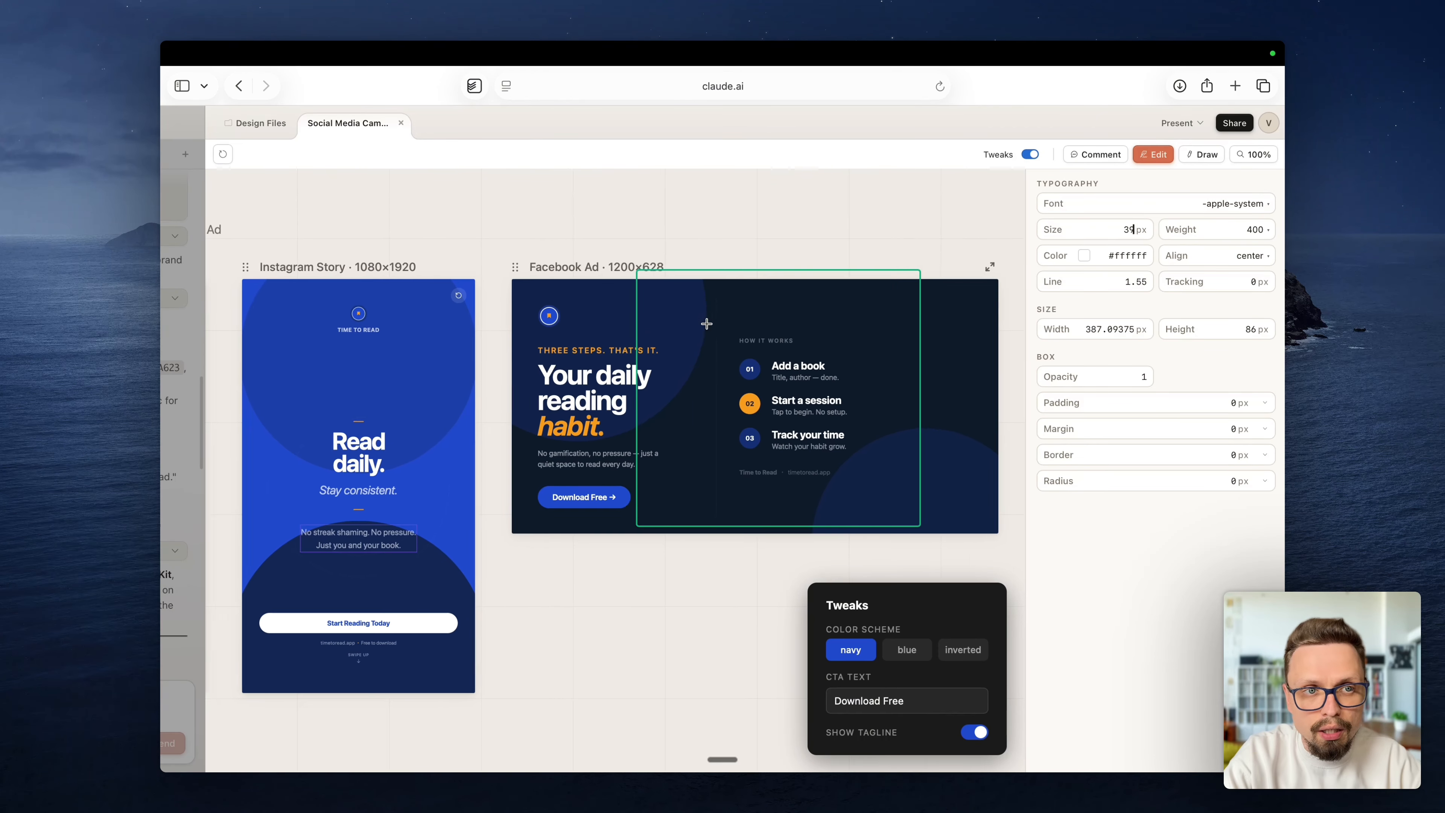
pyautogui.hscroll(-4, 707, 323)
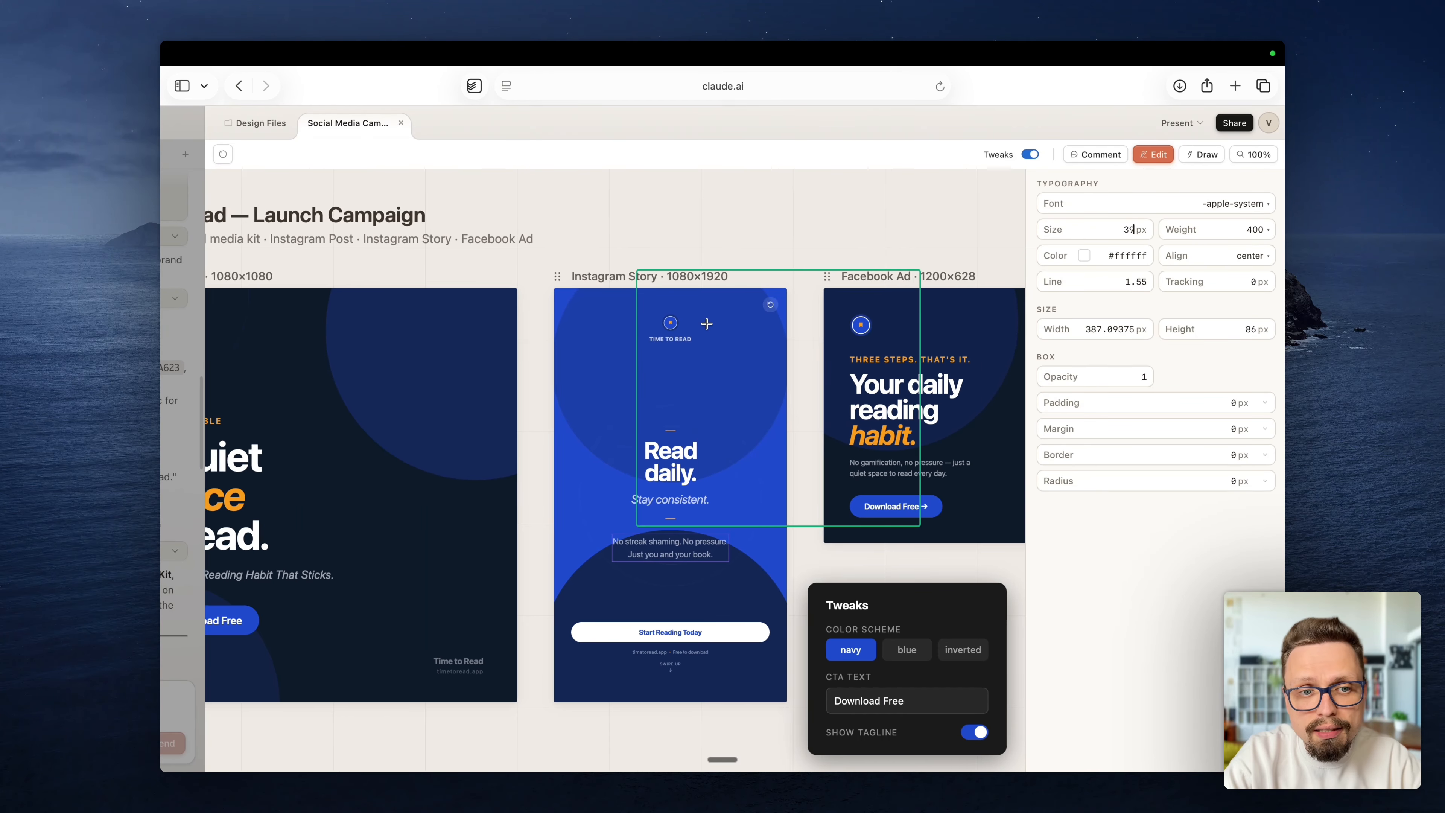
pyautogui.hscroll(2, 707, 323)
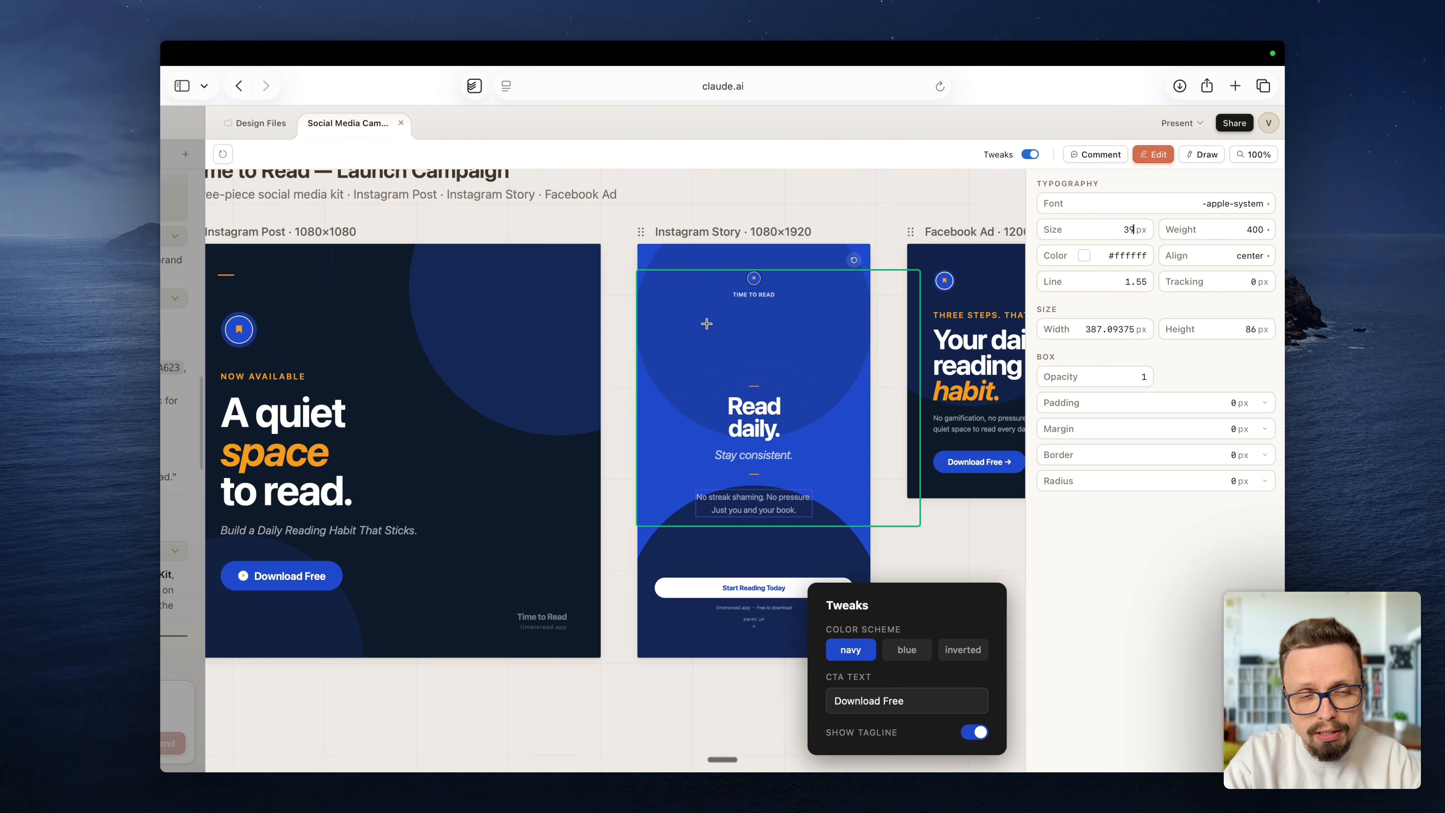
pyautogui.hscroll(-2, 707, 323)
pyautogui.hscroll(-2, 707, 323)
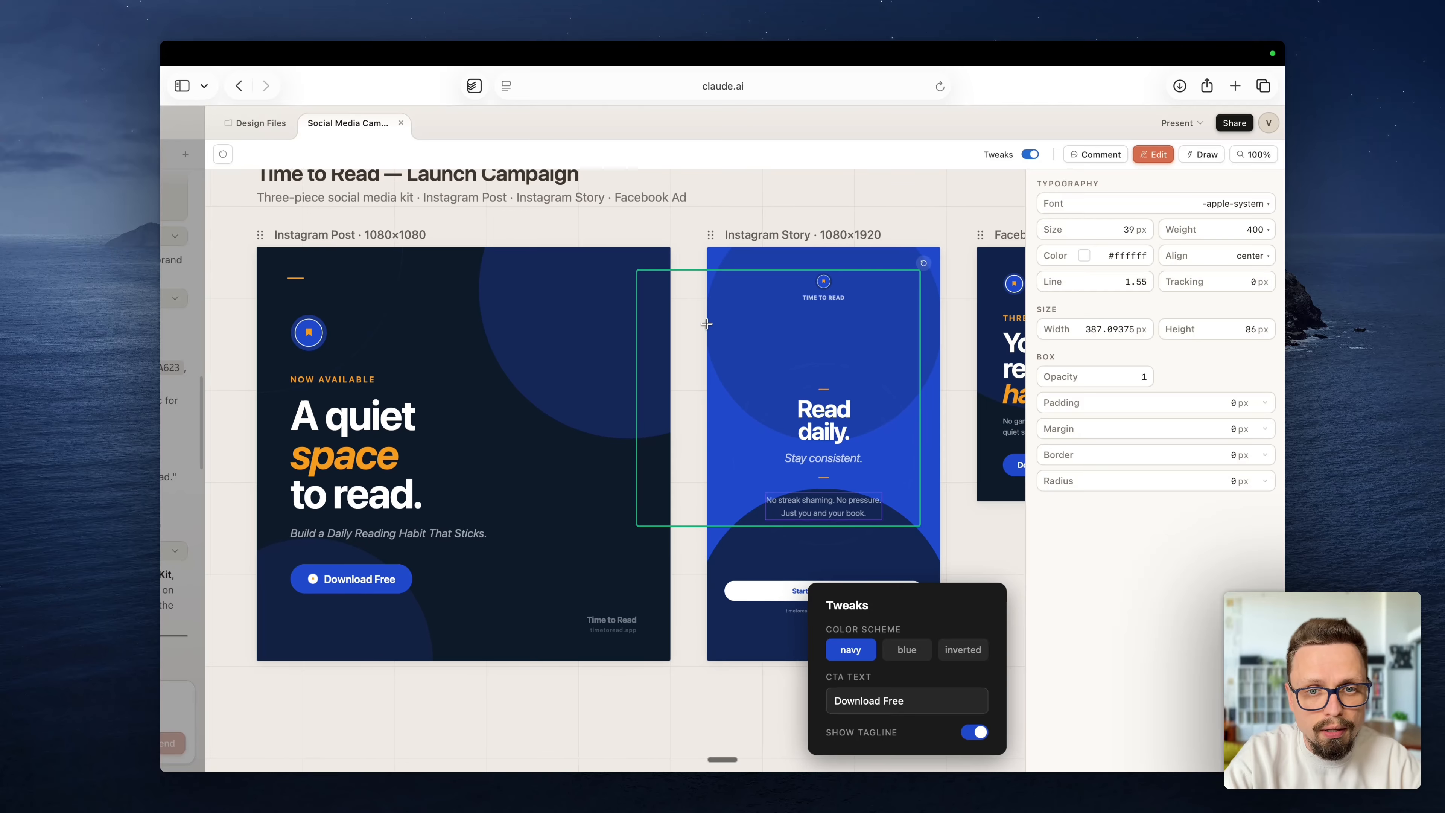
pyautogui.hscroll(3, 707, 323)
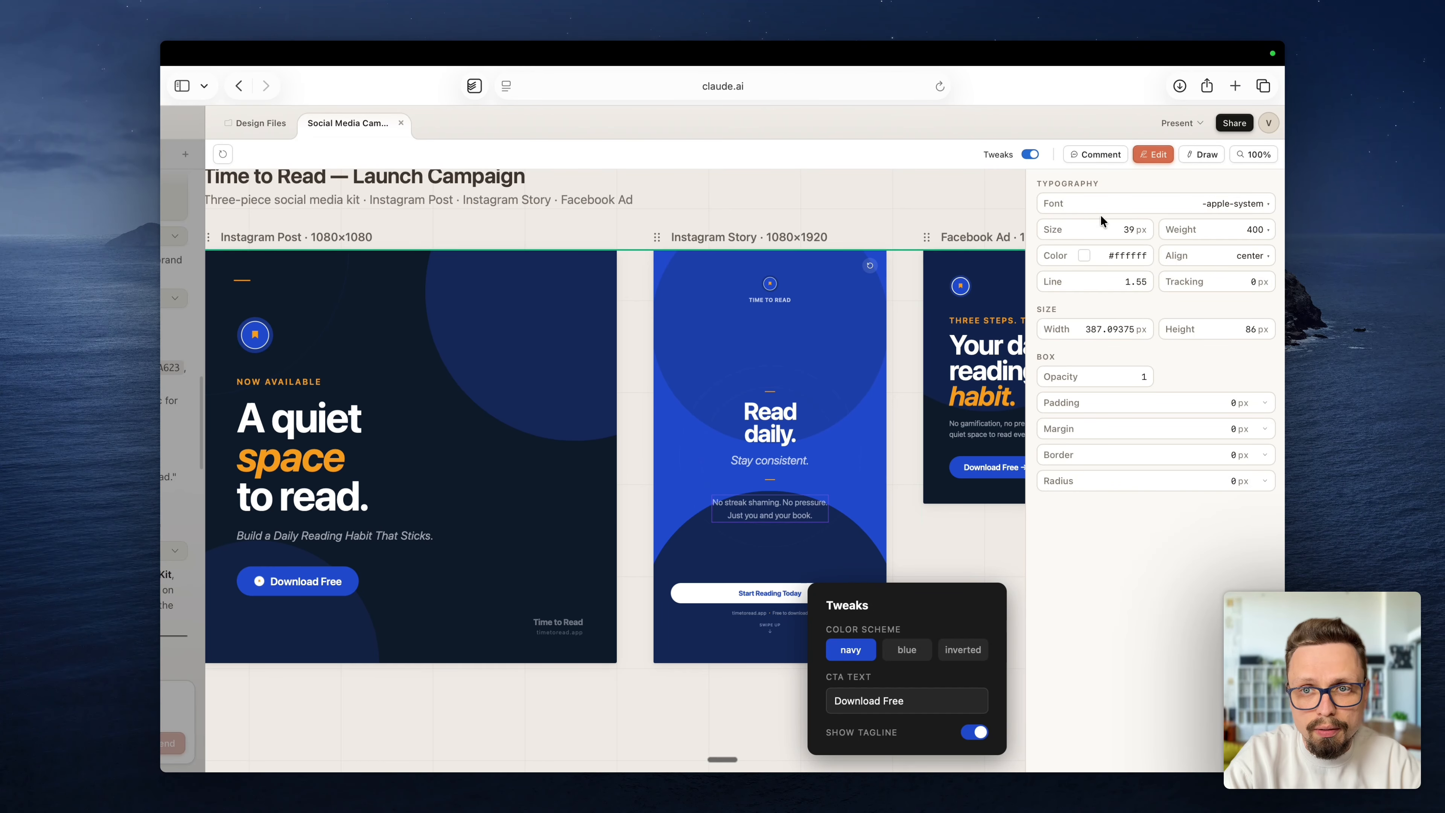
pyautogui.click(1155, 154)
pyautogui.hscroll(5, 772, 329)
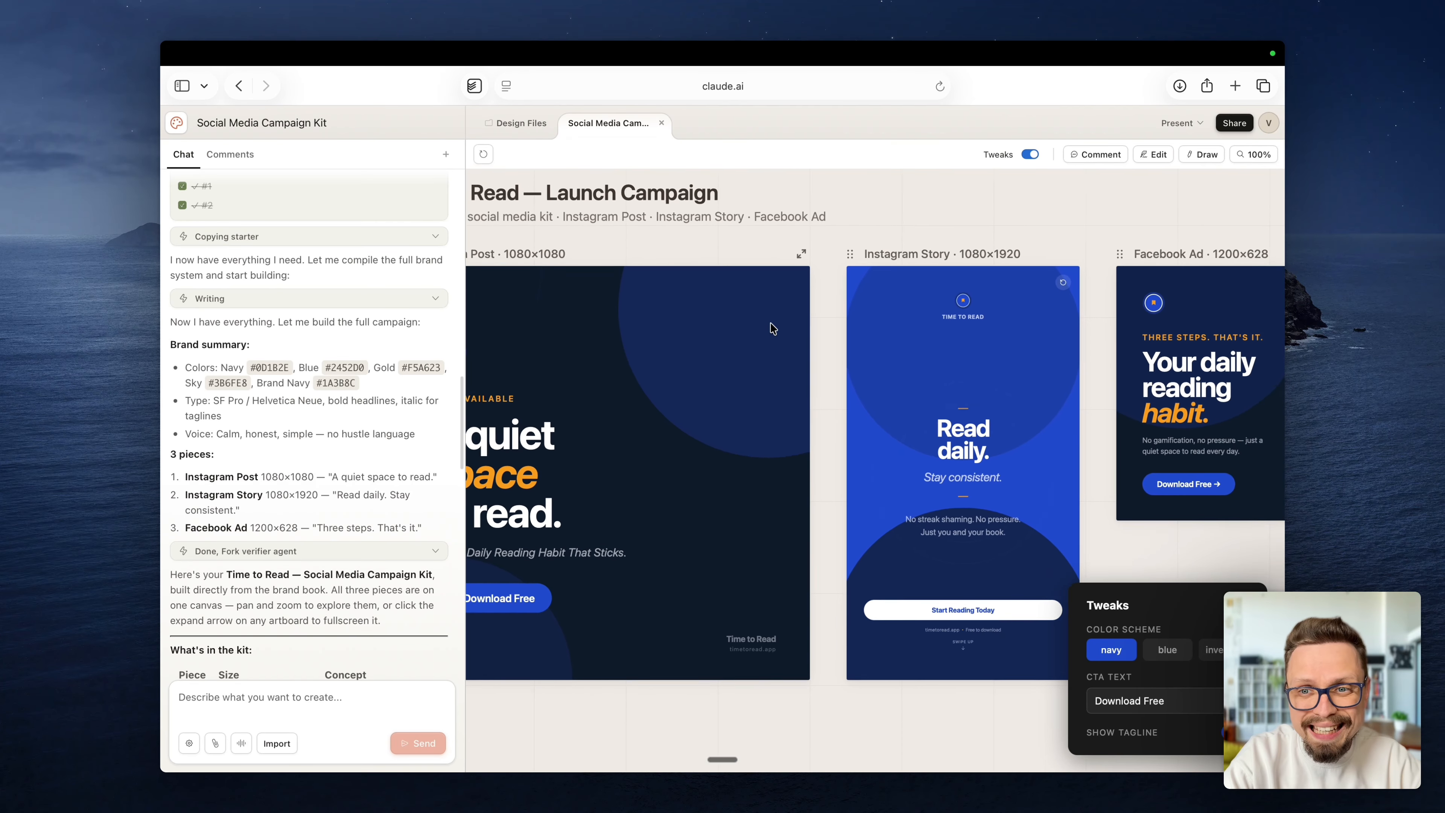
pyautogui.hscroll(-3, 771, 323)
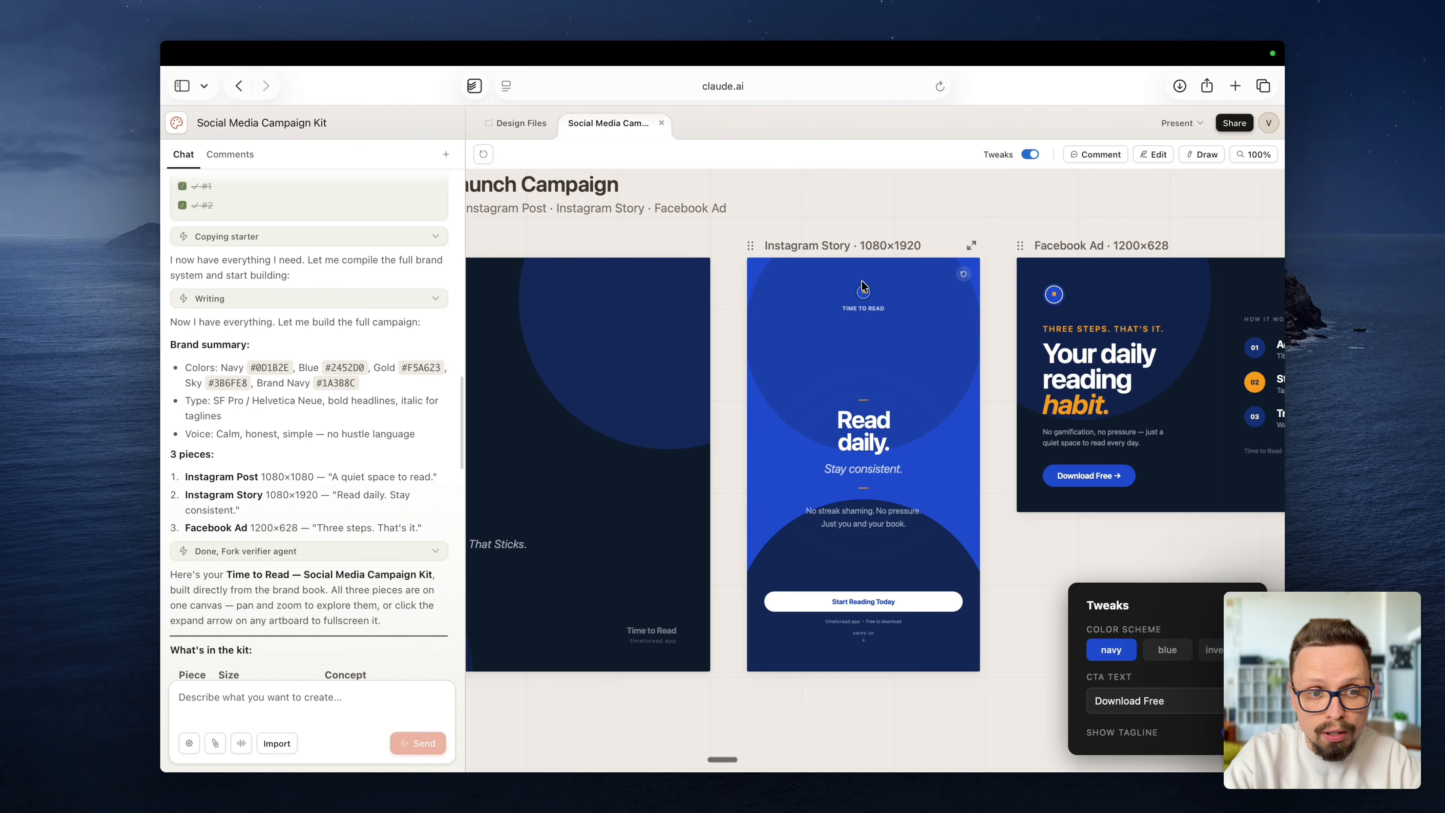
# Step: Replay the Instagram Story animation and check it alongside the Instagram Post in the Launch Campaign layout
pyautogui.click(962, 275)
pyautogui.click(963, 275)
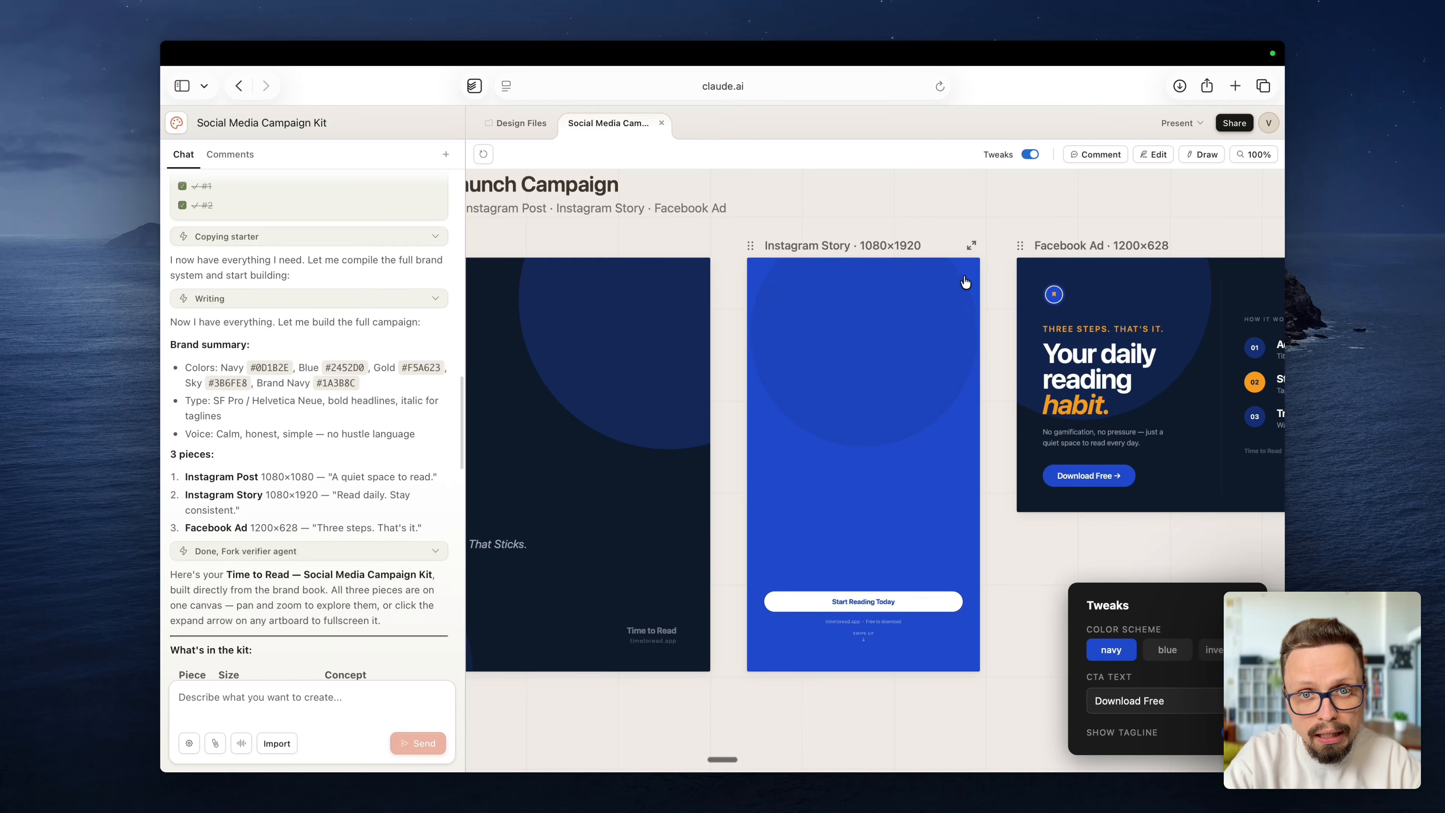
pyautogui.click(965, 281)
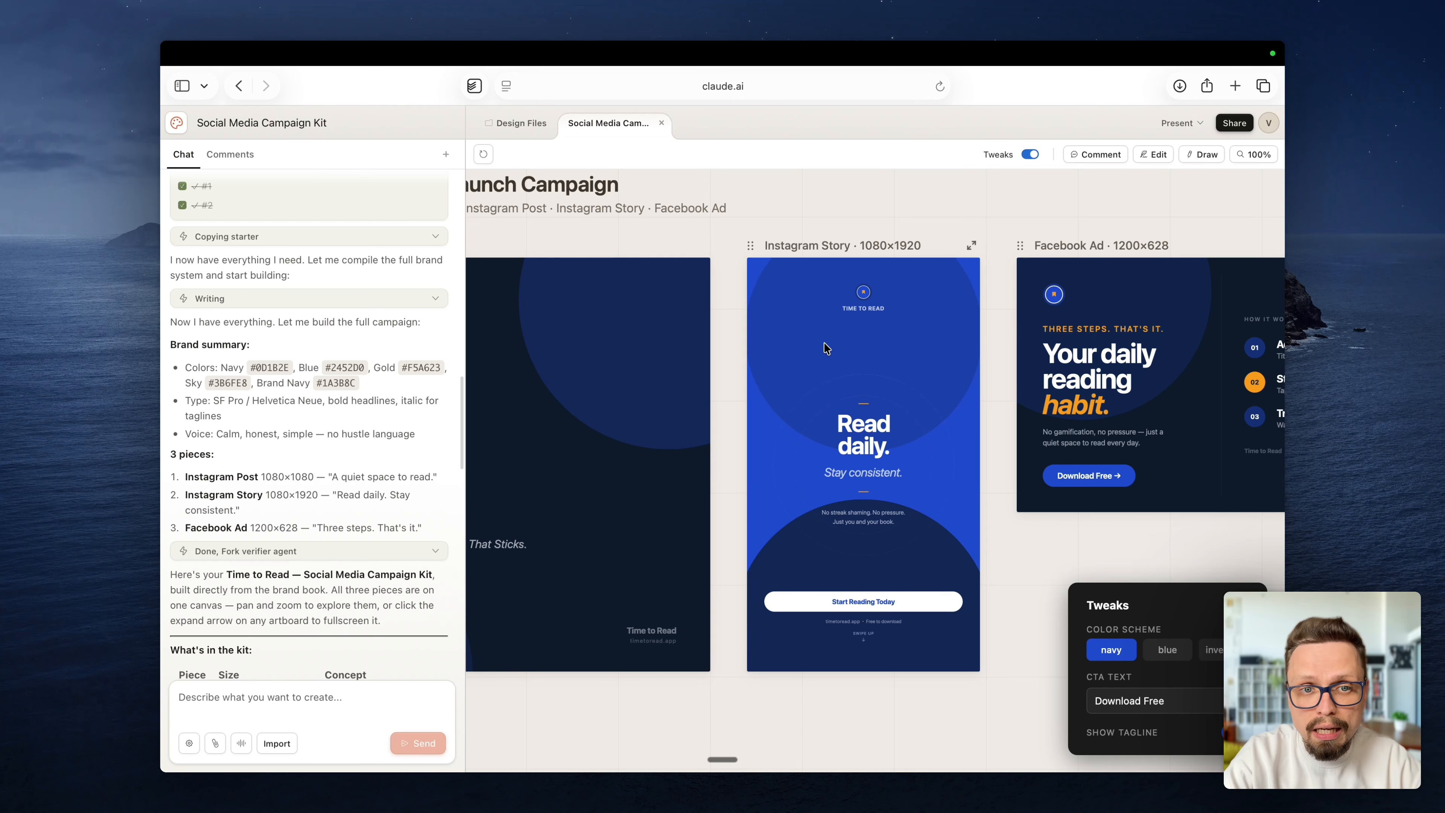
pyautogui.hscroll(-3, 827, 348)
pyautogui.hscroll(-5, 827, 349)
pyautogui.hscroll(-4, 826, 349)
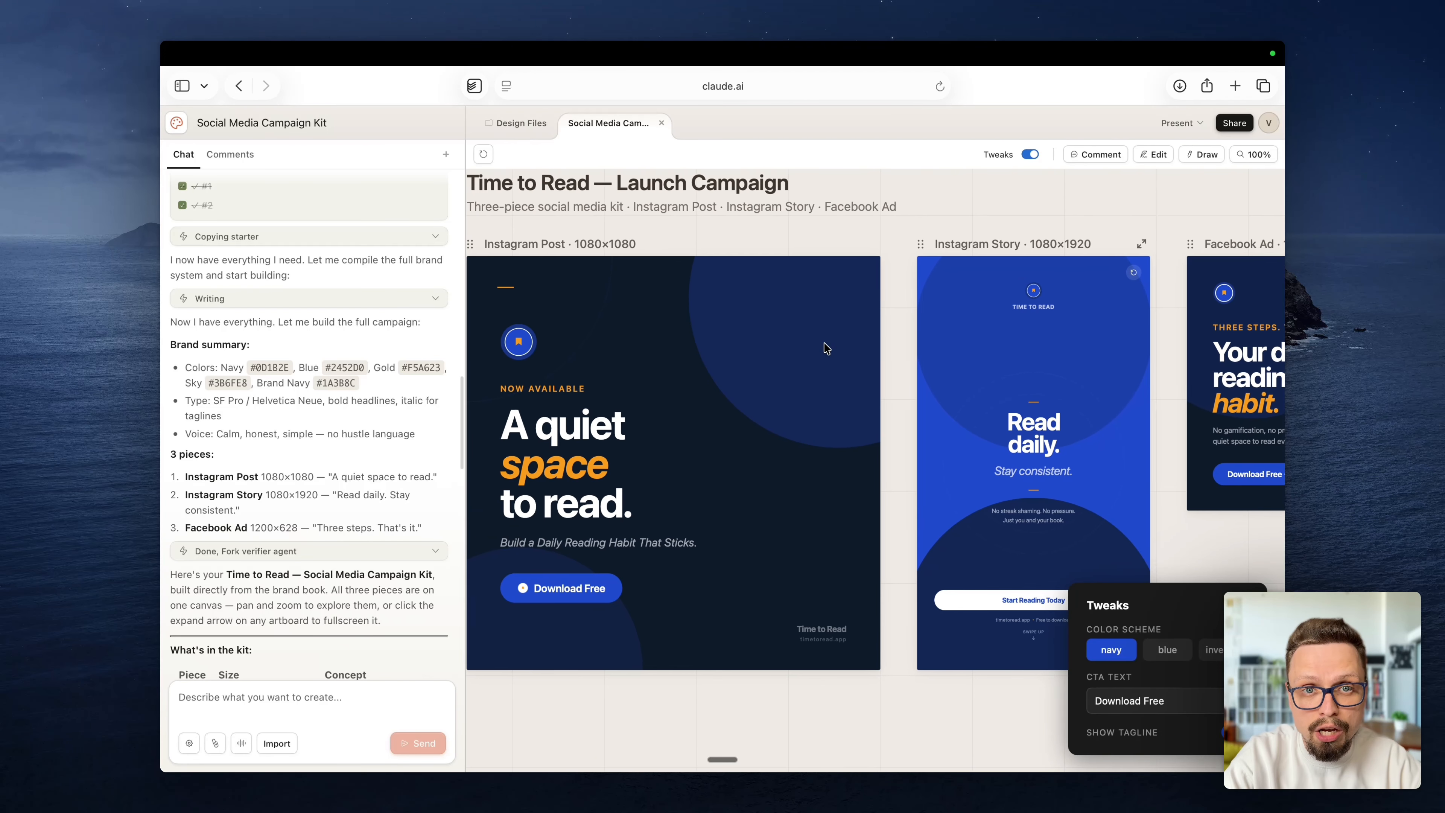
pyautogui.scroll(3, 826, 348)
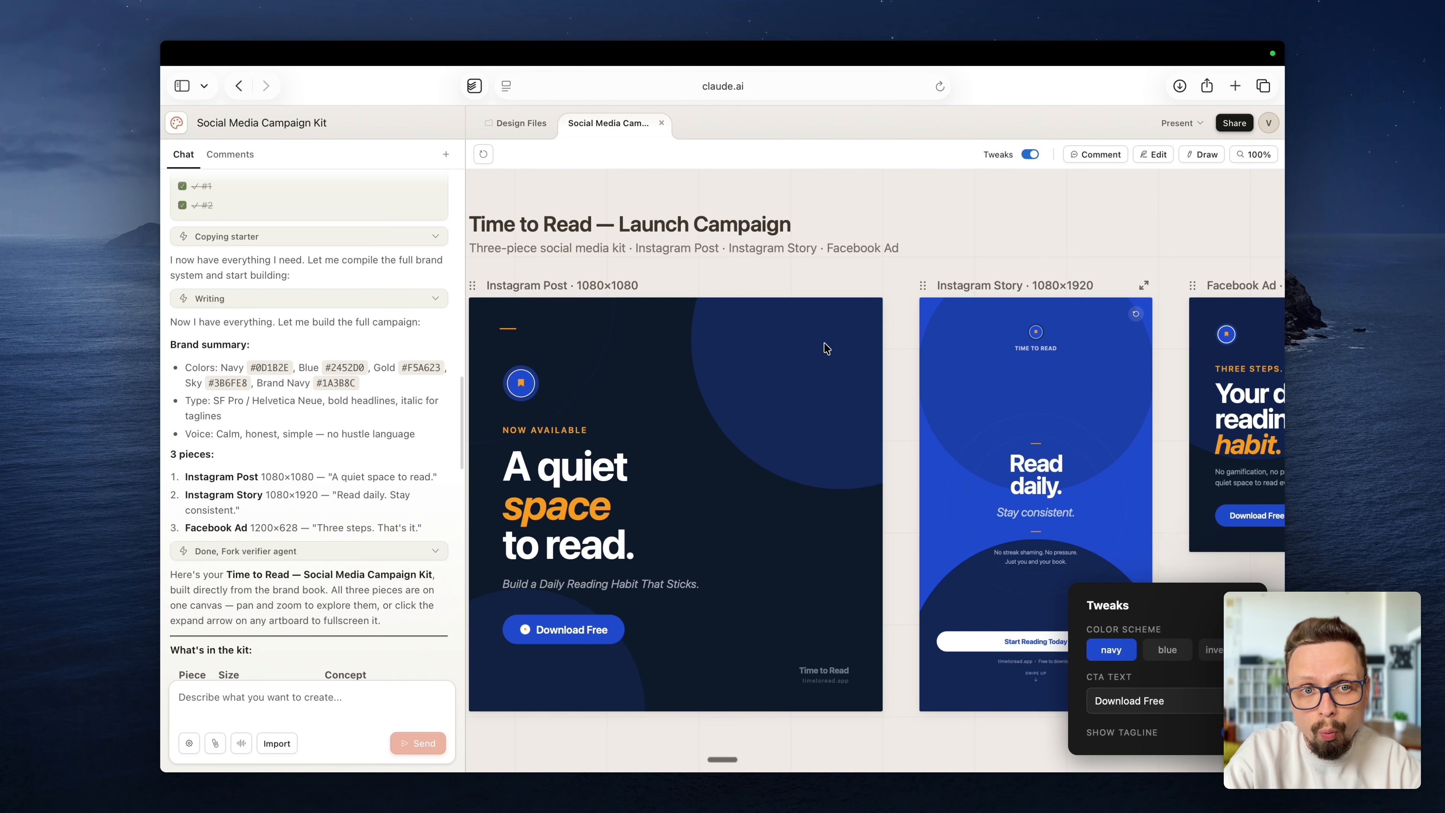
pyautogui.scroll(-1, 827, 348)
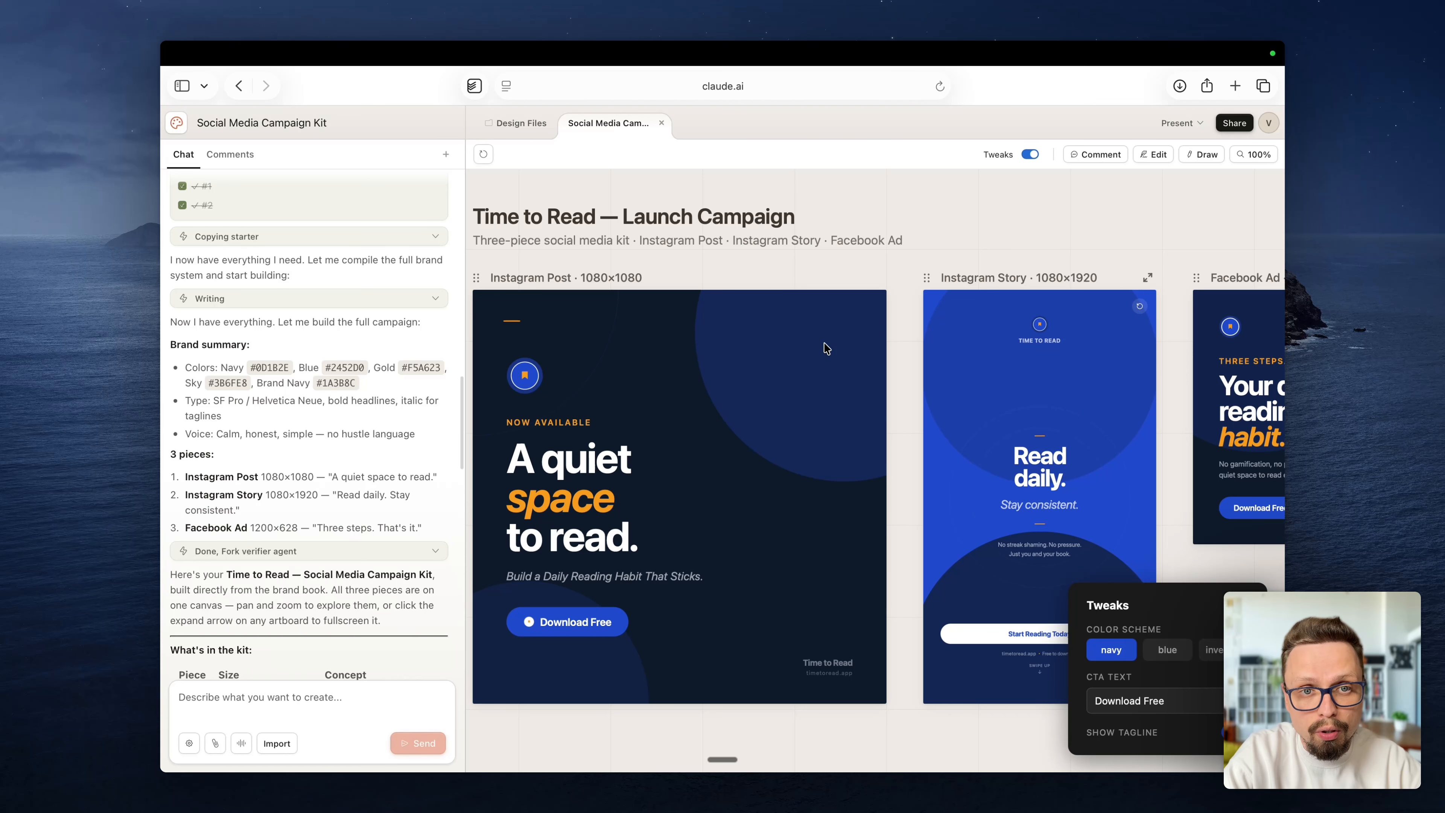
pyautogui.hscroll(1, 827, 349)
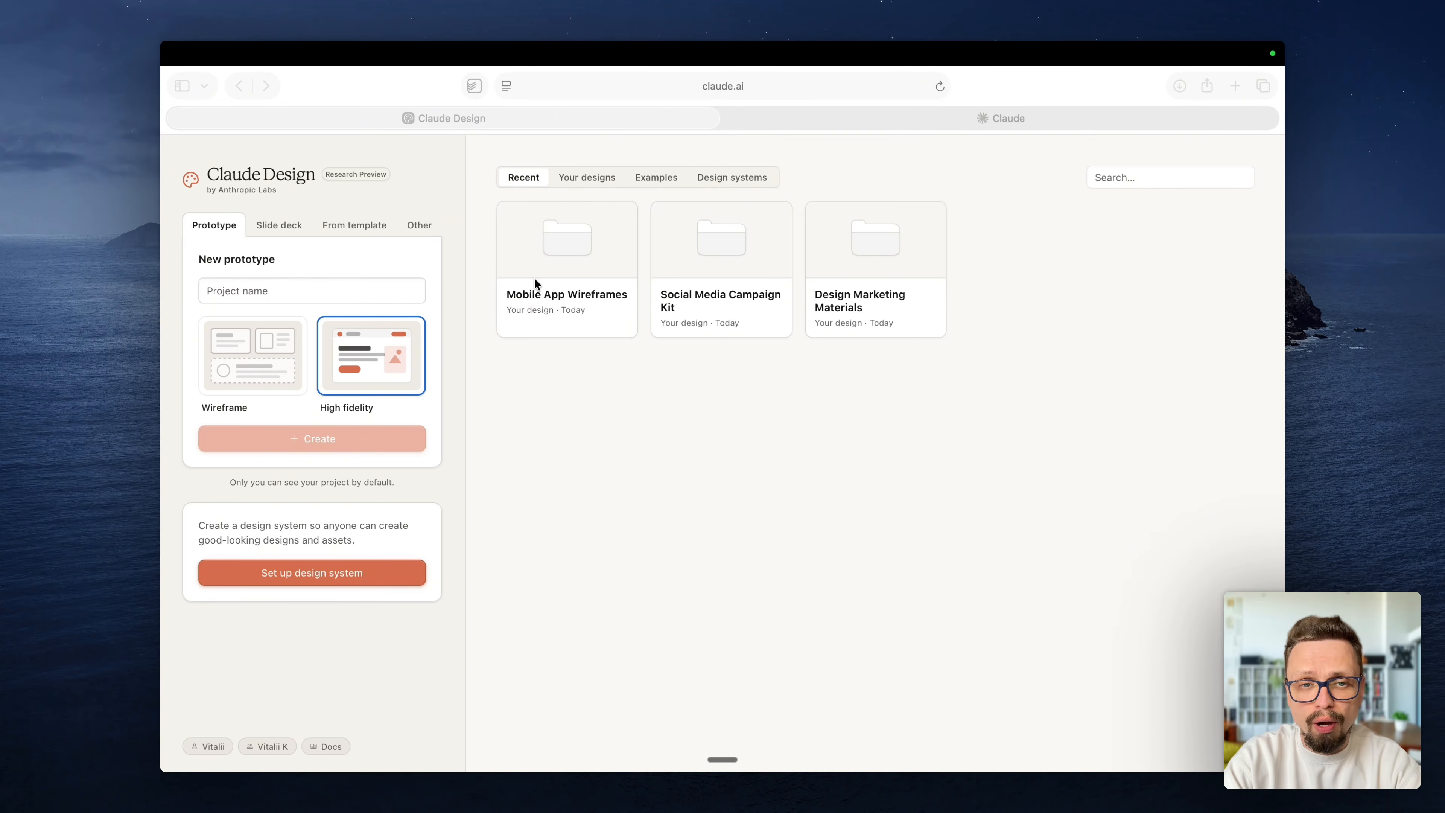
# Step: Open the Mobile App Wireframes project and review its chat from the brief through the usage-limit notices to the summary of connected screens
pyautogui.click(559, 267)
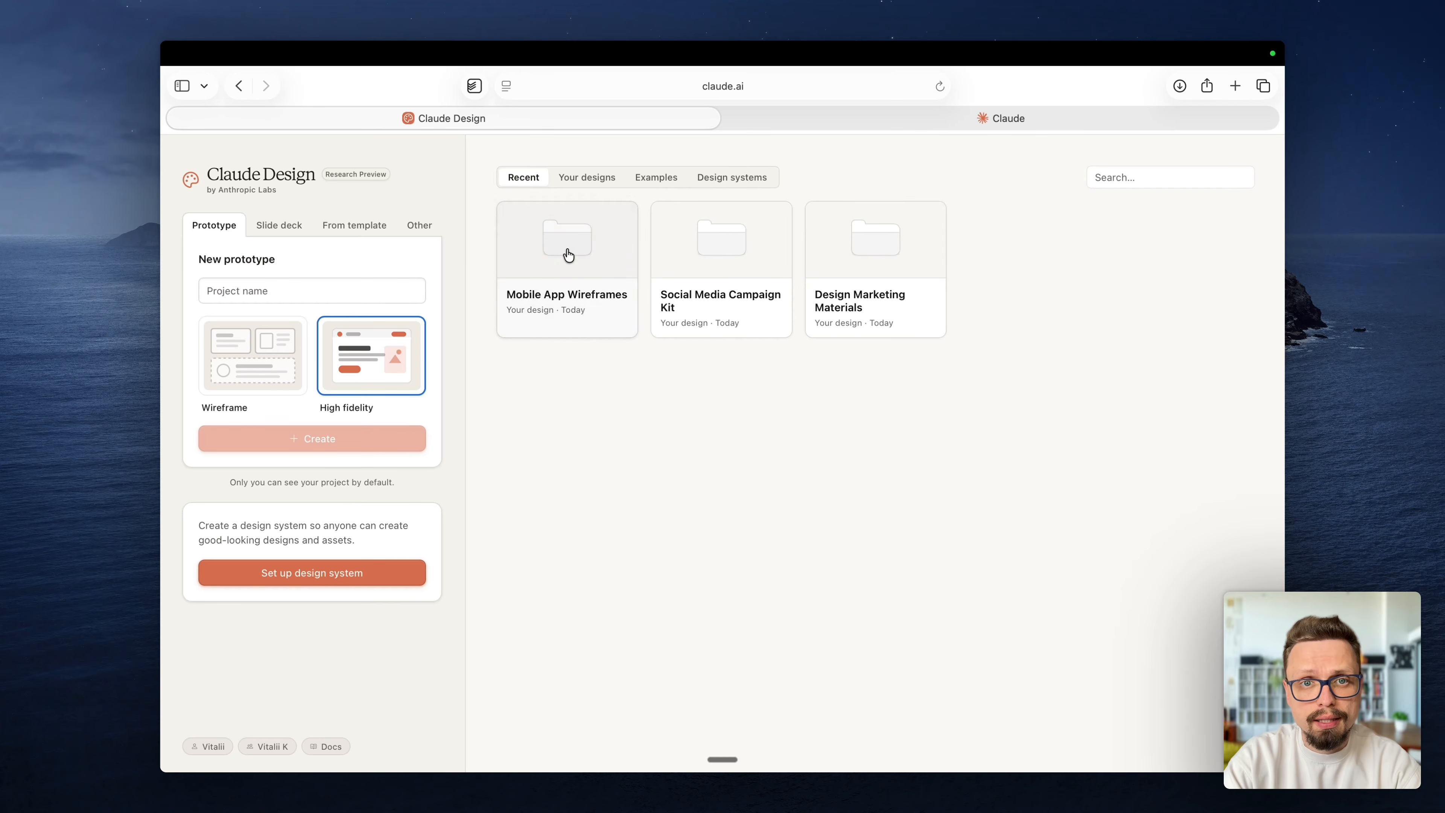
pyautogui.click(568, 254)
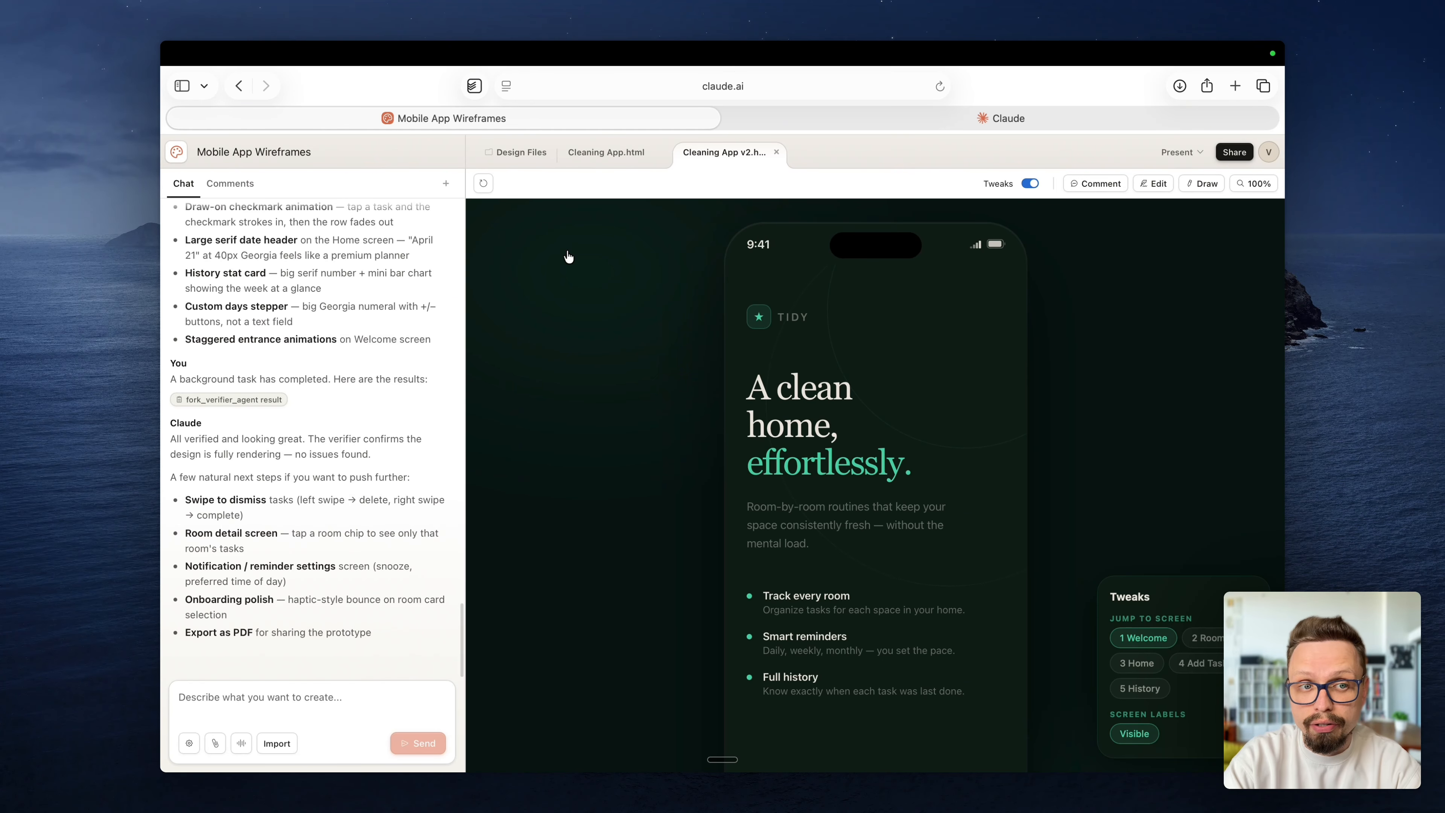
pyautogui.scroll(20, 277, 385)
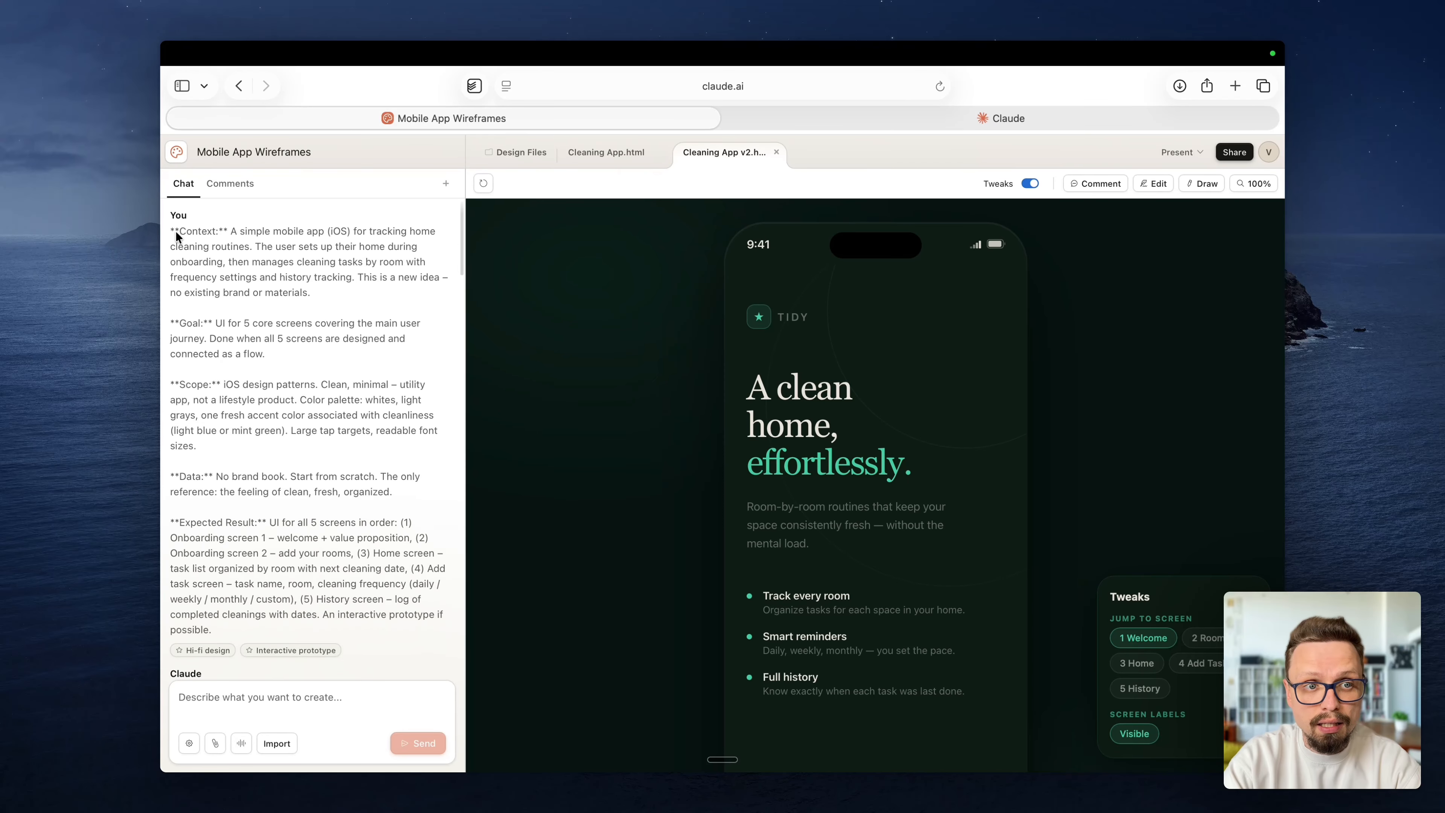
pyautogui.scroll(-8, 230, 289)
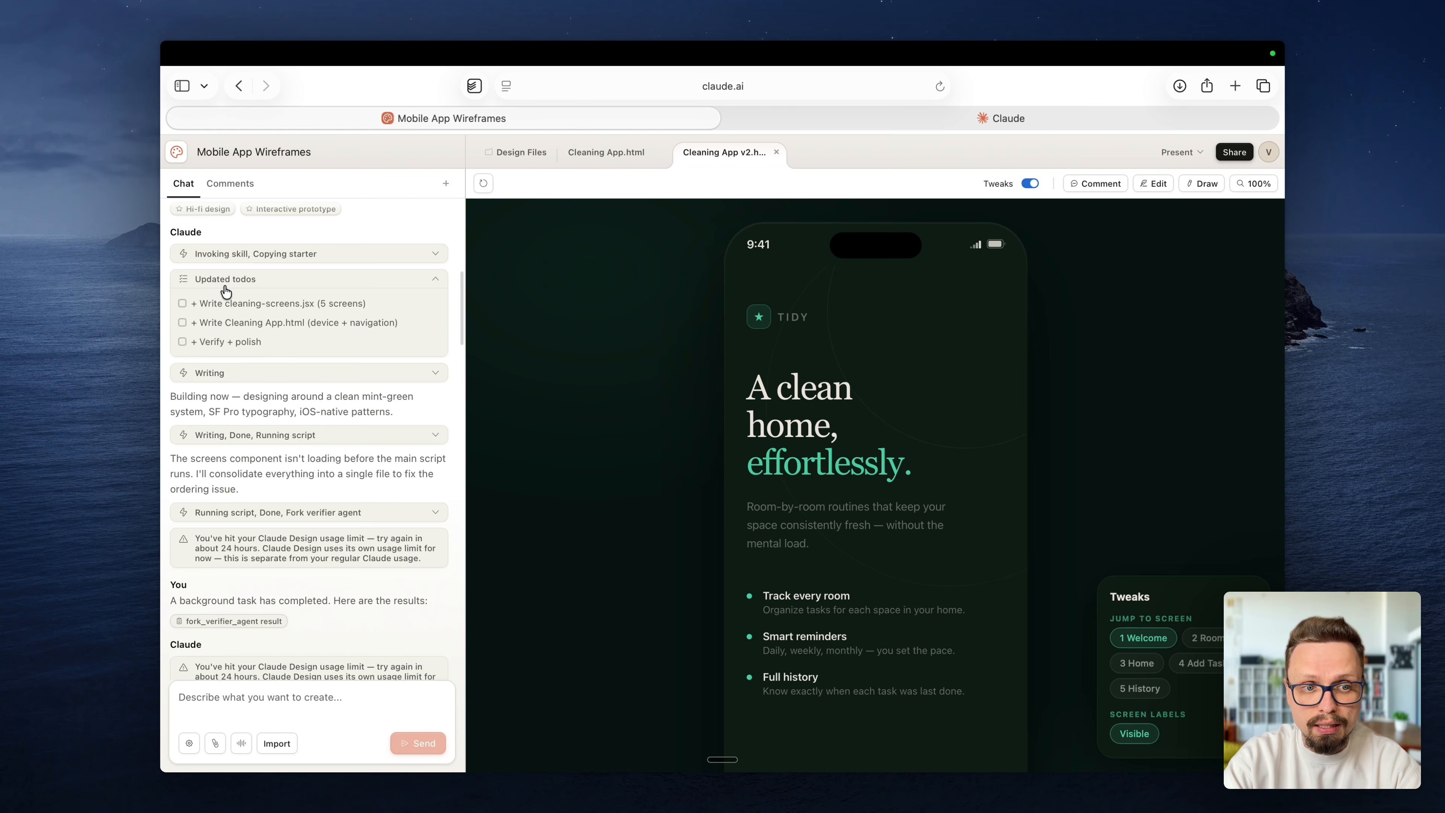
pyautogui.scroll(4, 232, 365)
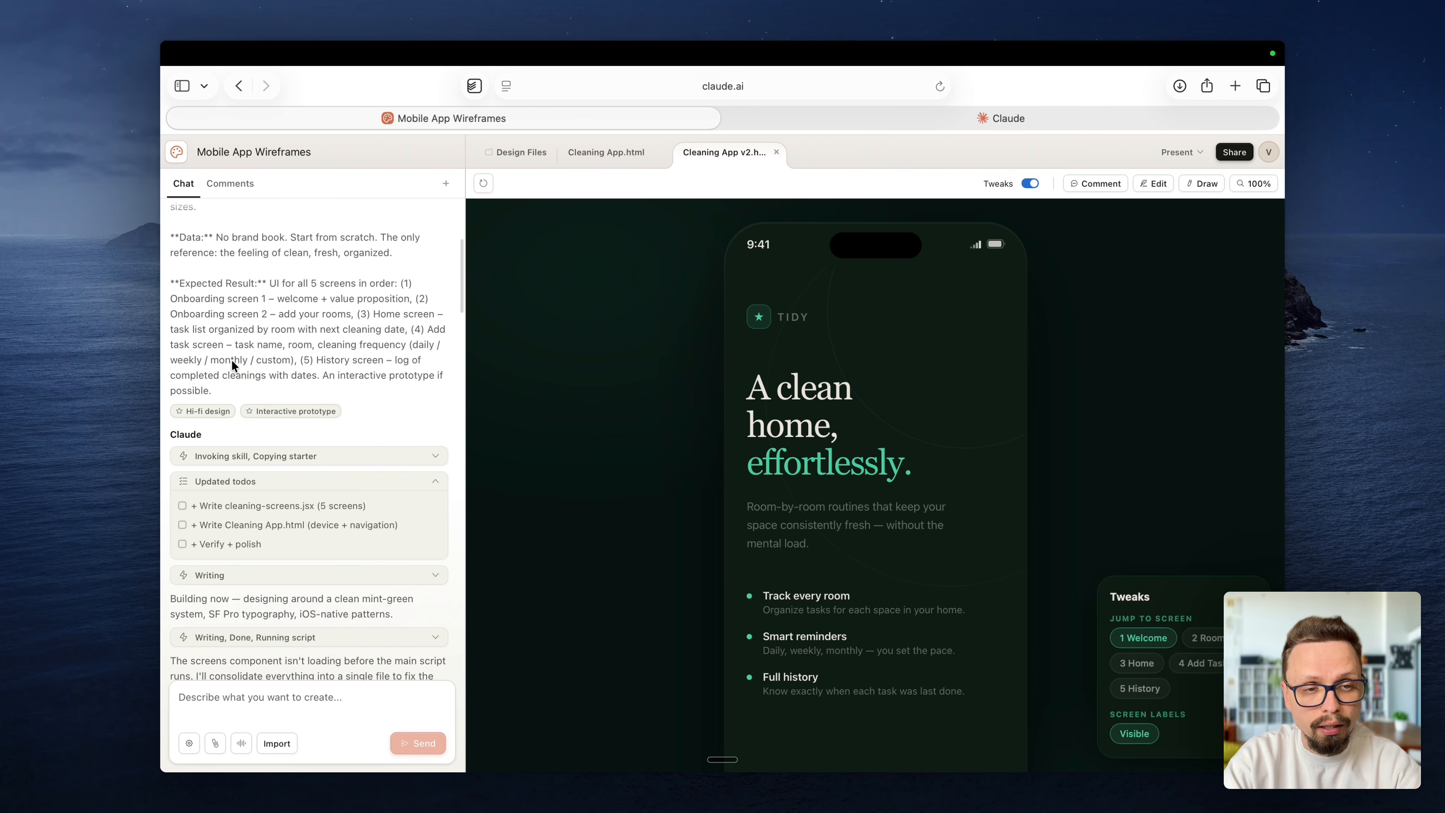
pyautogui.scroll(-5, 231, 365)
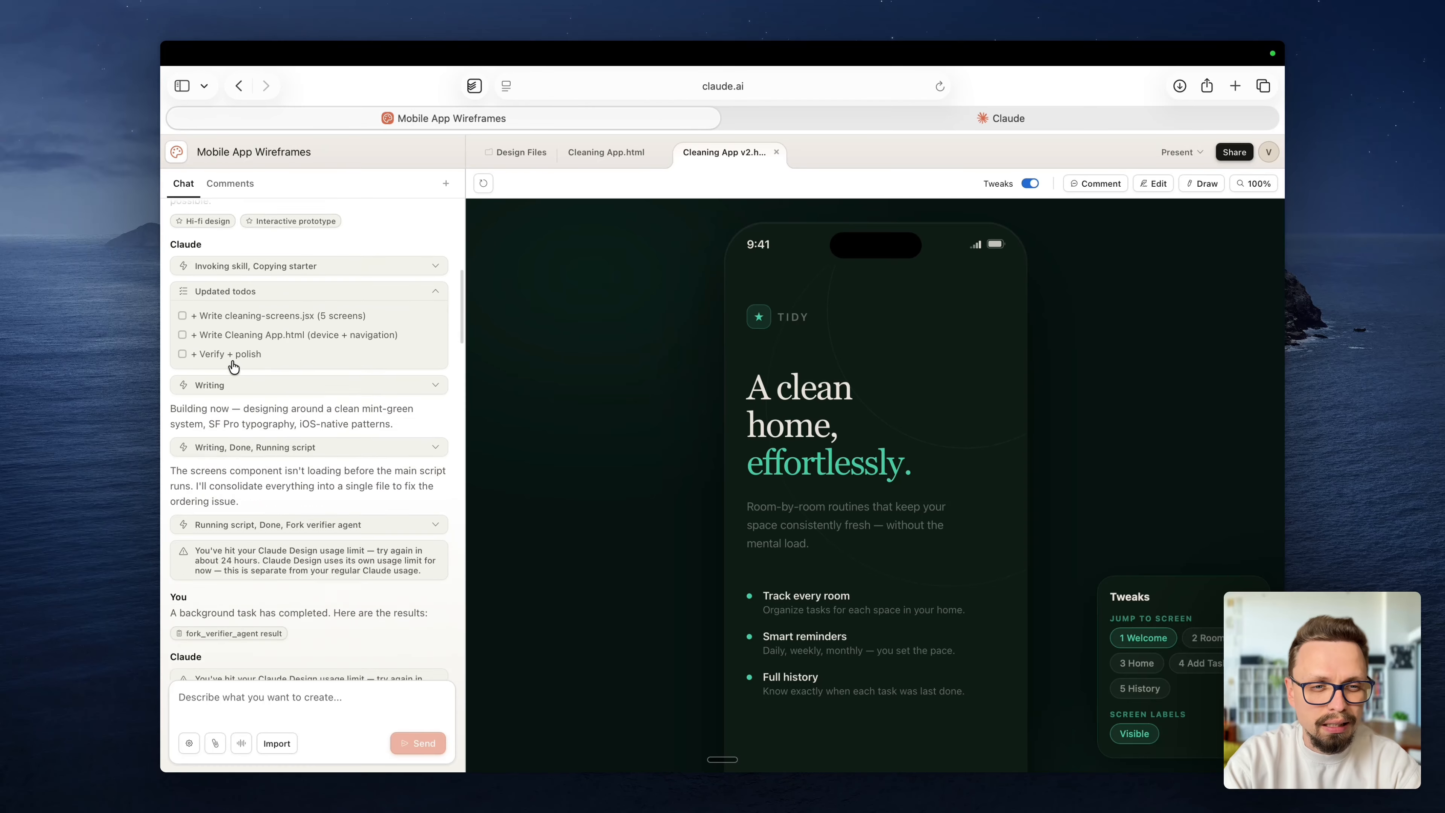
pyautogui.scroll(-5, 231, 365)
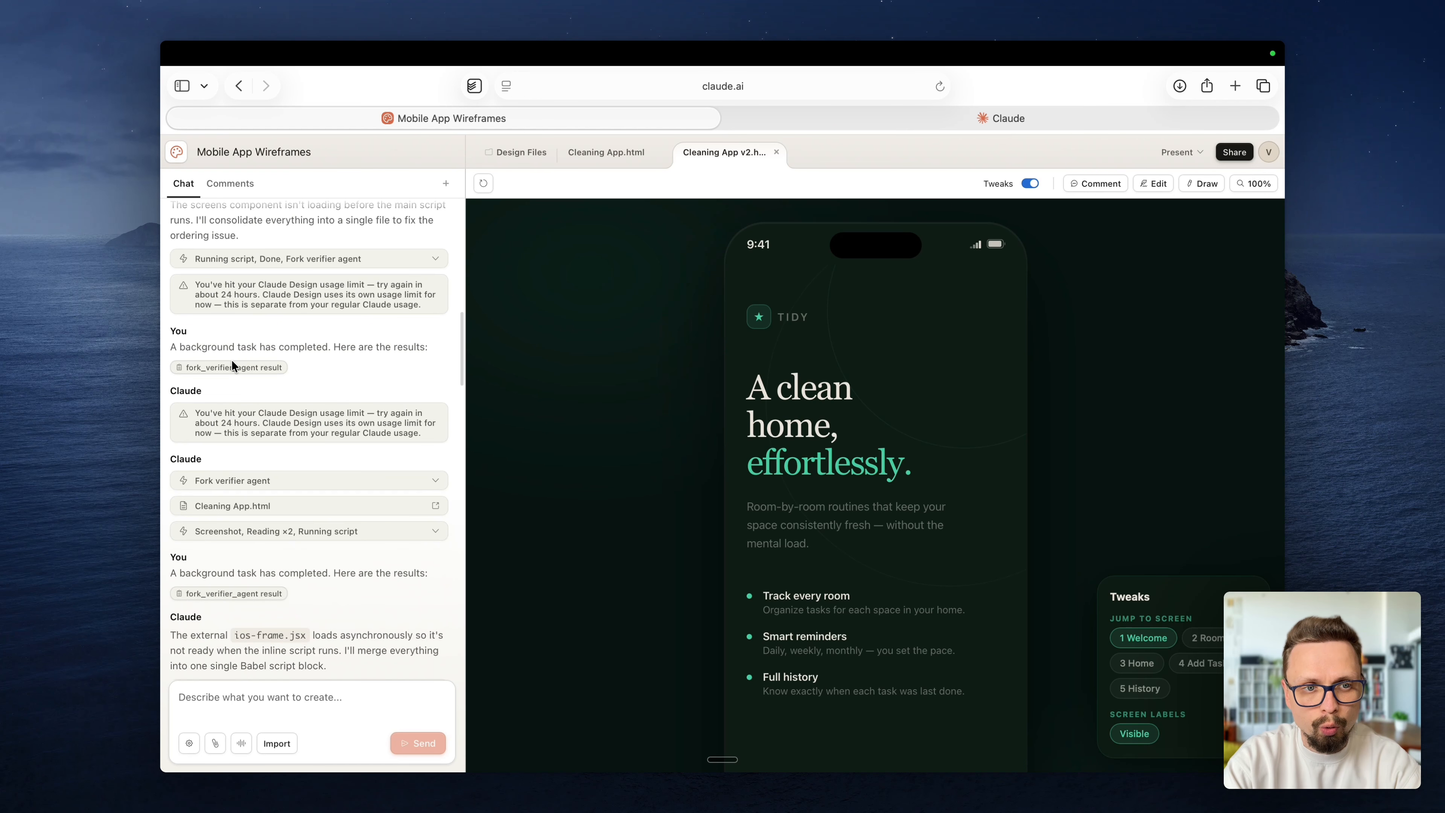
pyautogui.moveTo(277, 416); pyautogui.dragTo(351, 424)
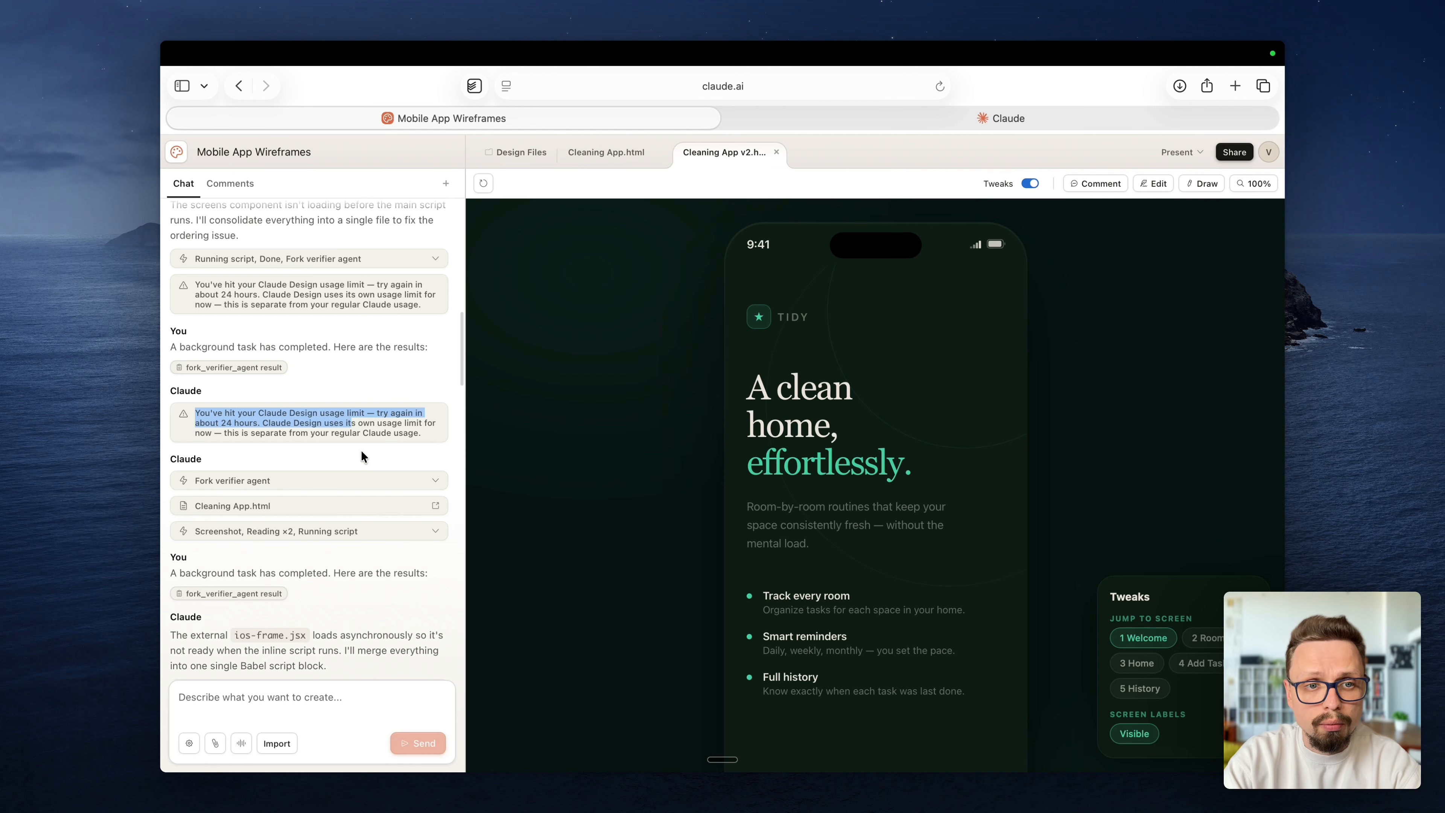
pyautogui.scroll(-10, 359, 412)
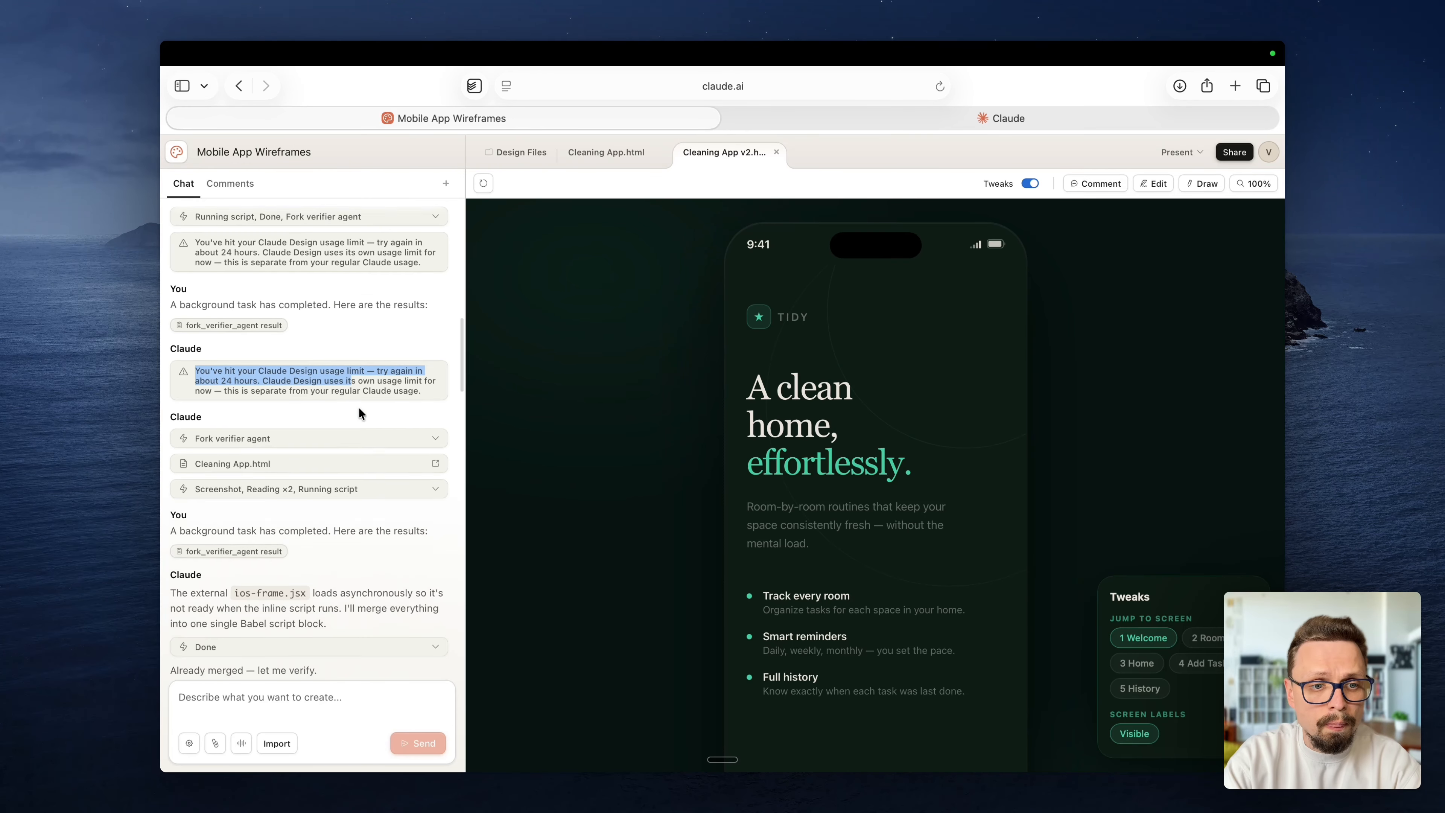
pyautogui.scroll(-10, 359, 412)
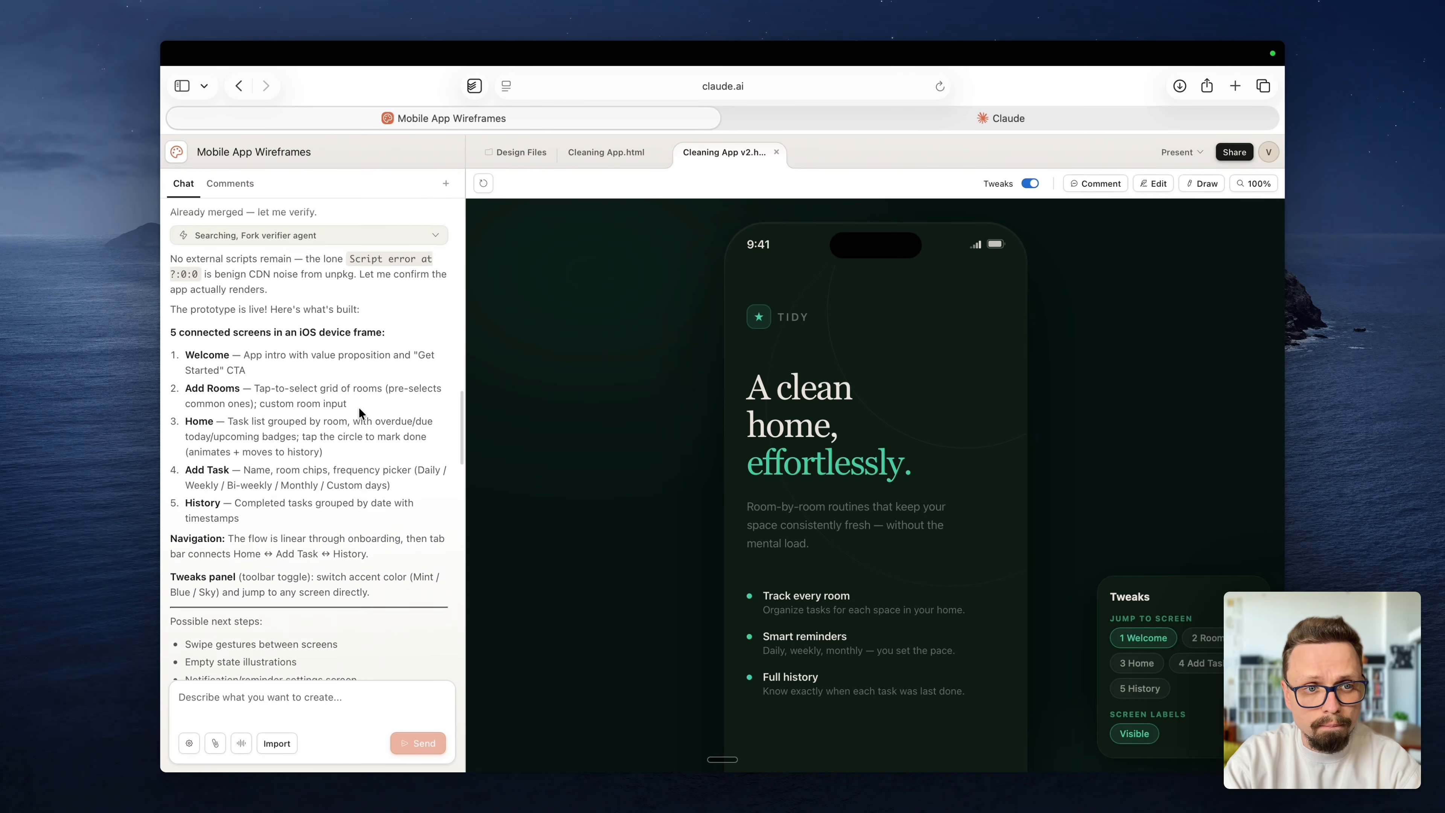
# Step: Review the chat's recap of interactive features, the request for a more creative design and the summary of v2 changes
pyautogui.scroll(-8, 359, 407)
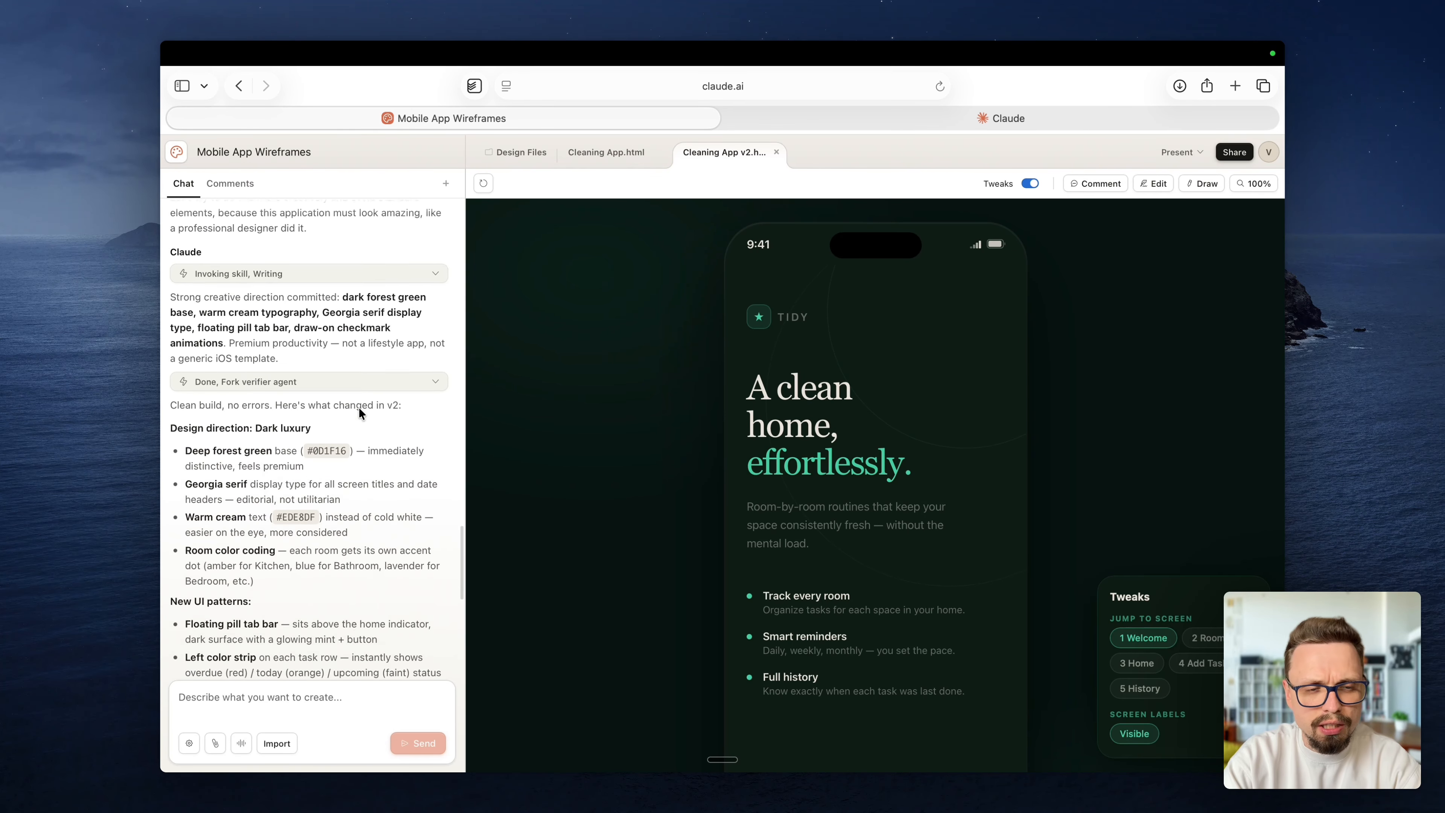
pyautogui.scroll(10, 359, 409)
pyautogui.scroll(-8, 359, 411)
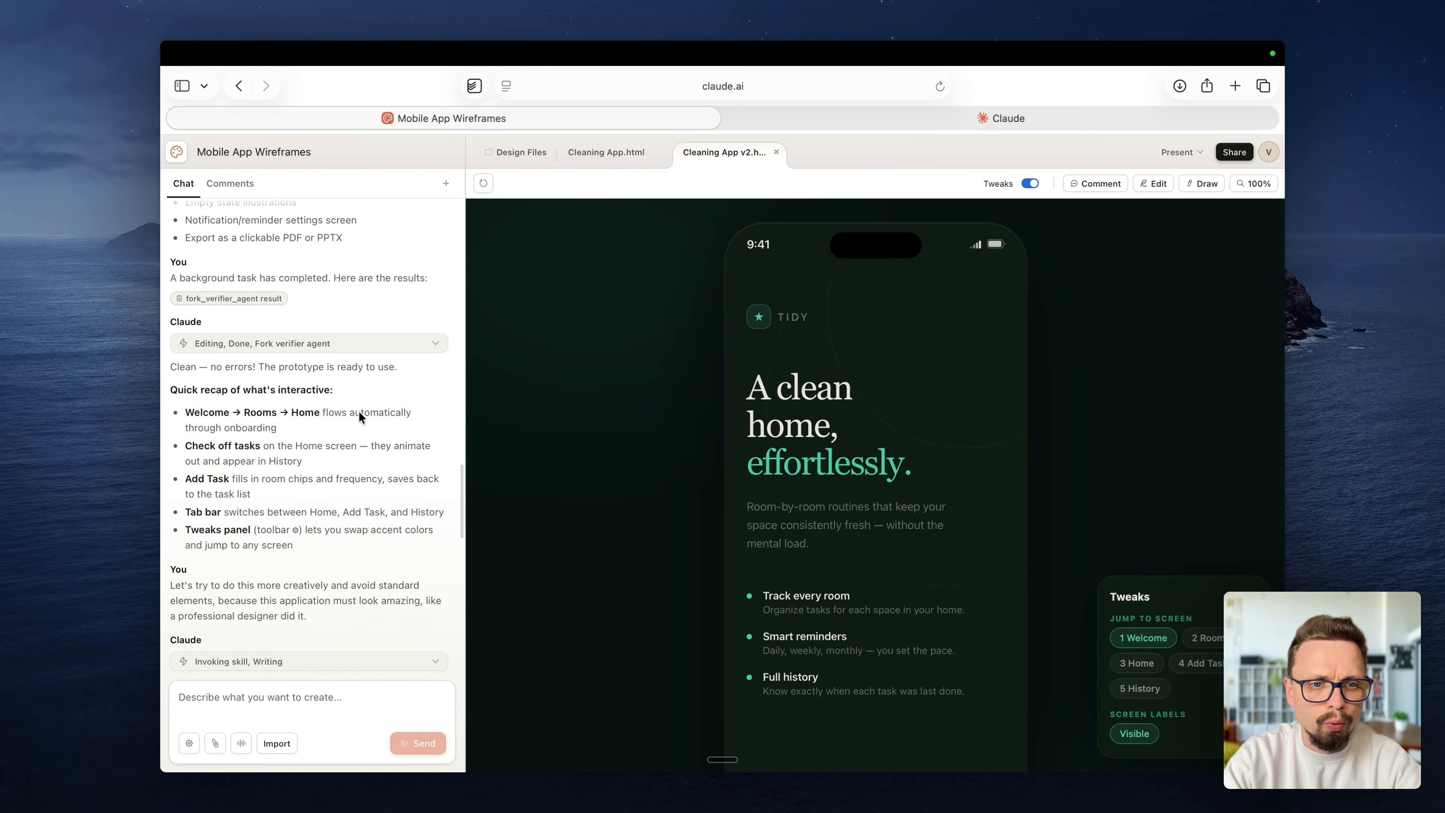
pyautogui.scroll(-15, 359, 416)
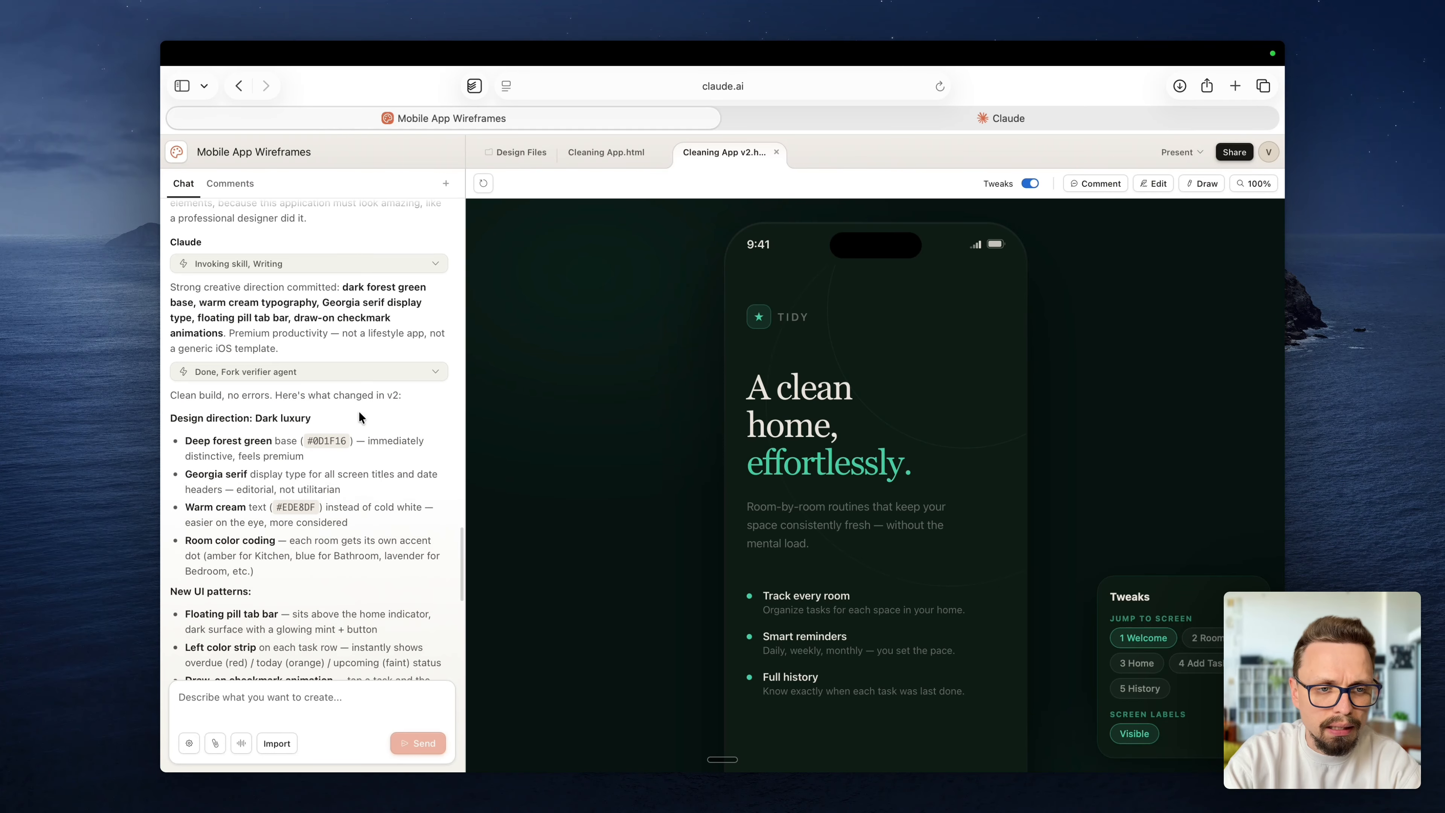
pyautogui.scroll(20, 359, 417)
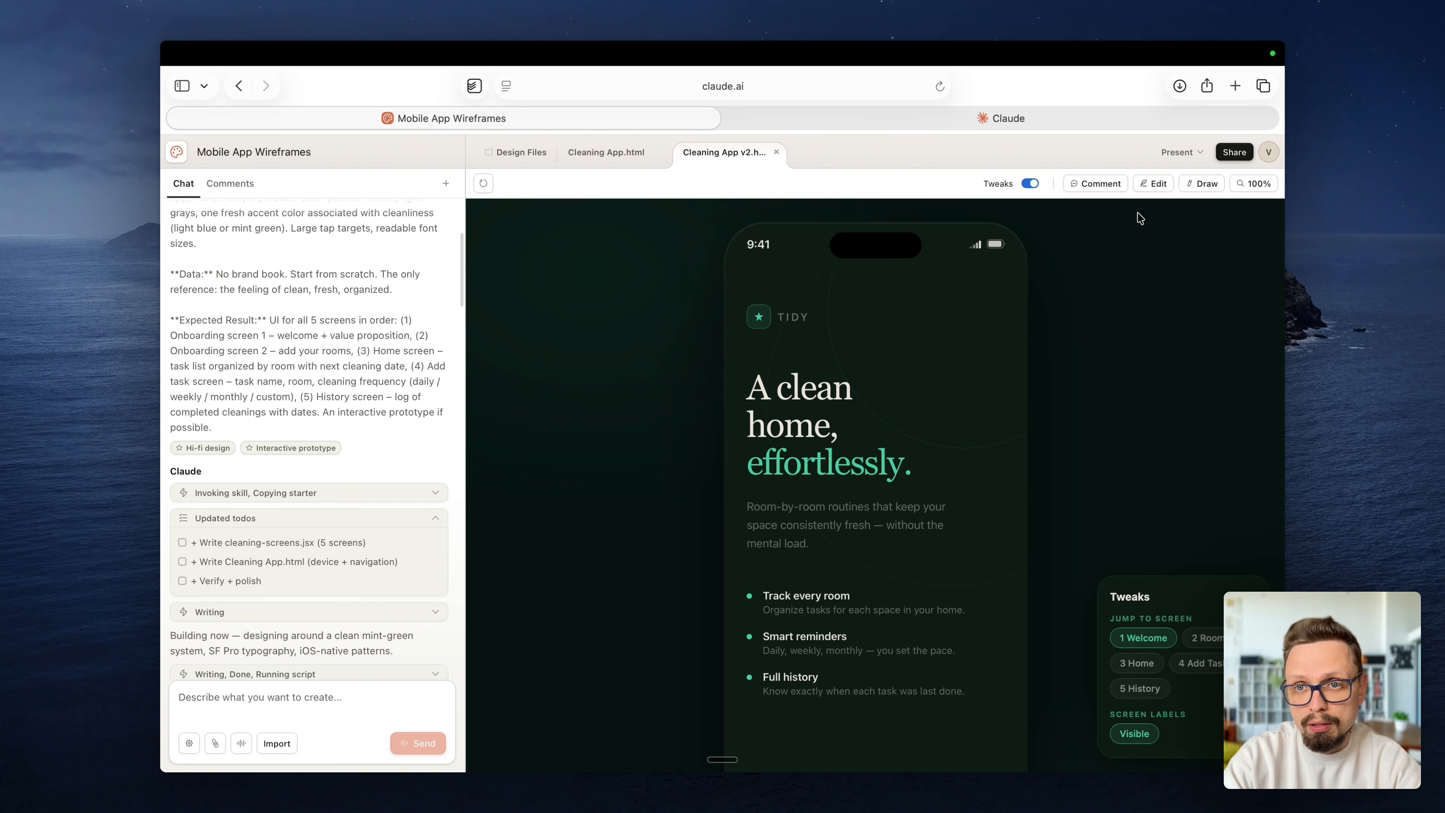
# Step: Present the Cleaning App v2 prototype in fullscreen and start its onboarding from the Welcome screen
pyautogui.click(1190, 154)
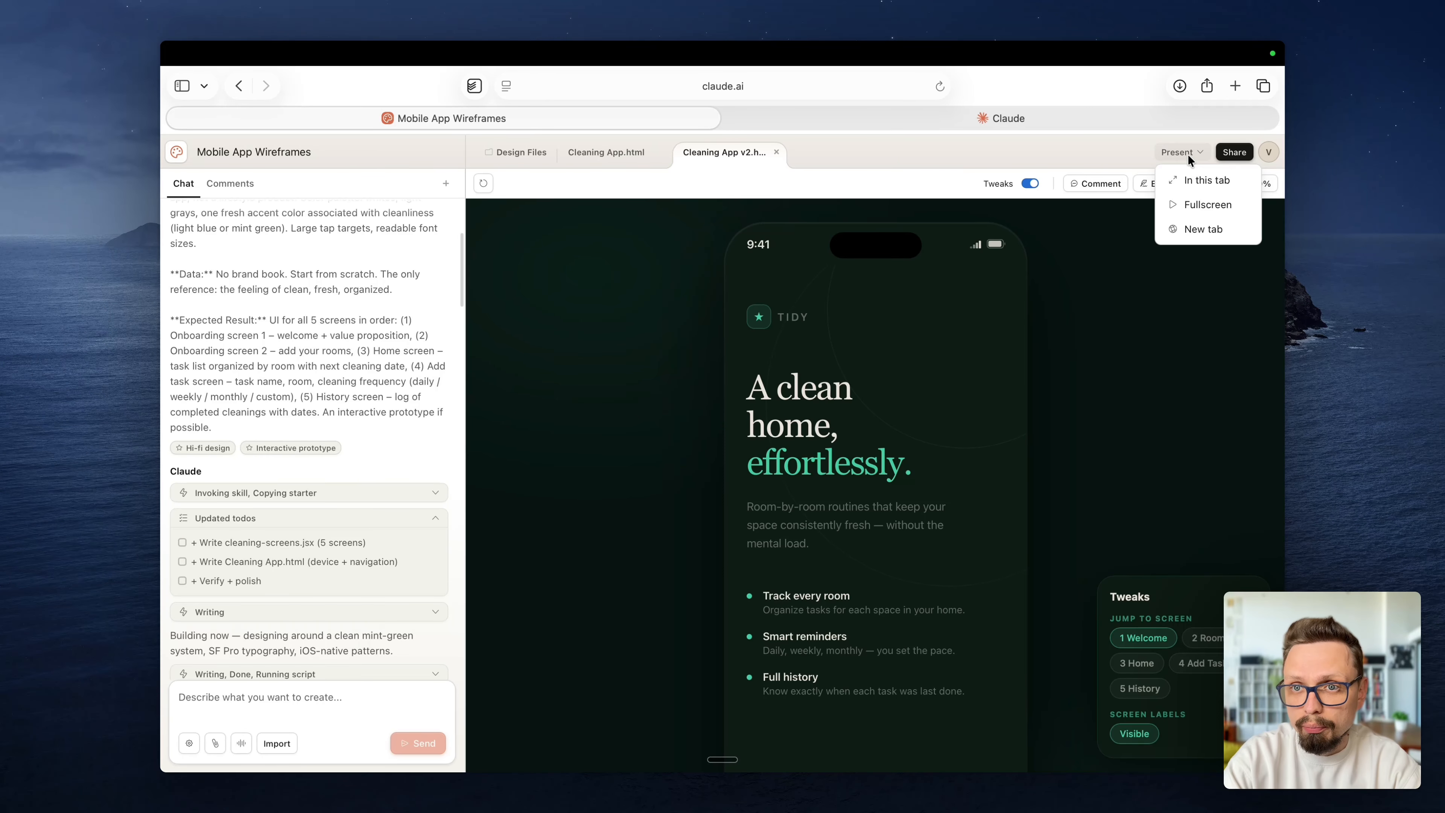
pyautogui.click(1202, 204)
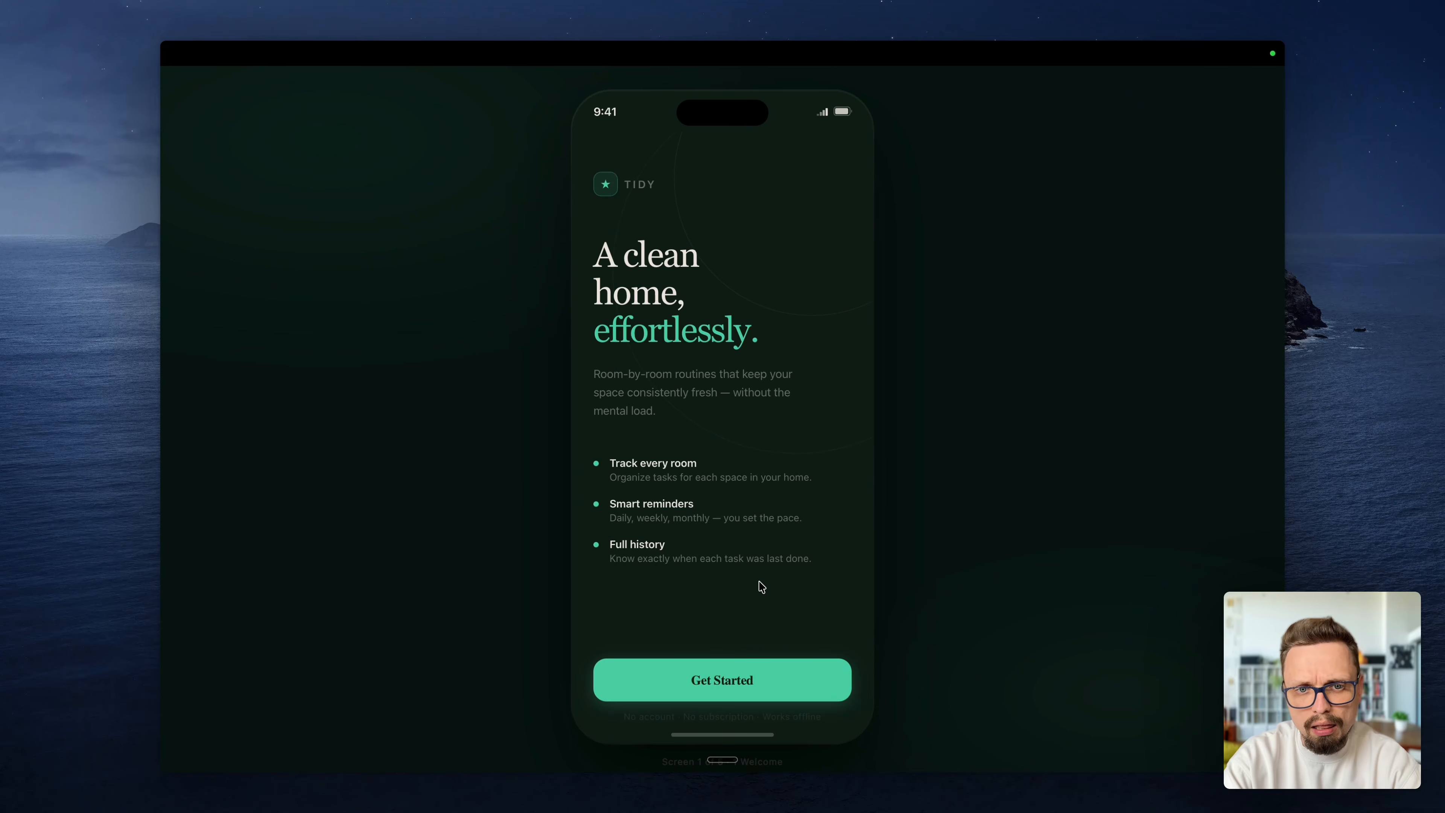
pyautogui.click(751, 676)
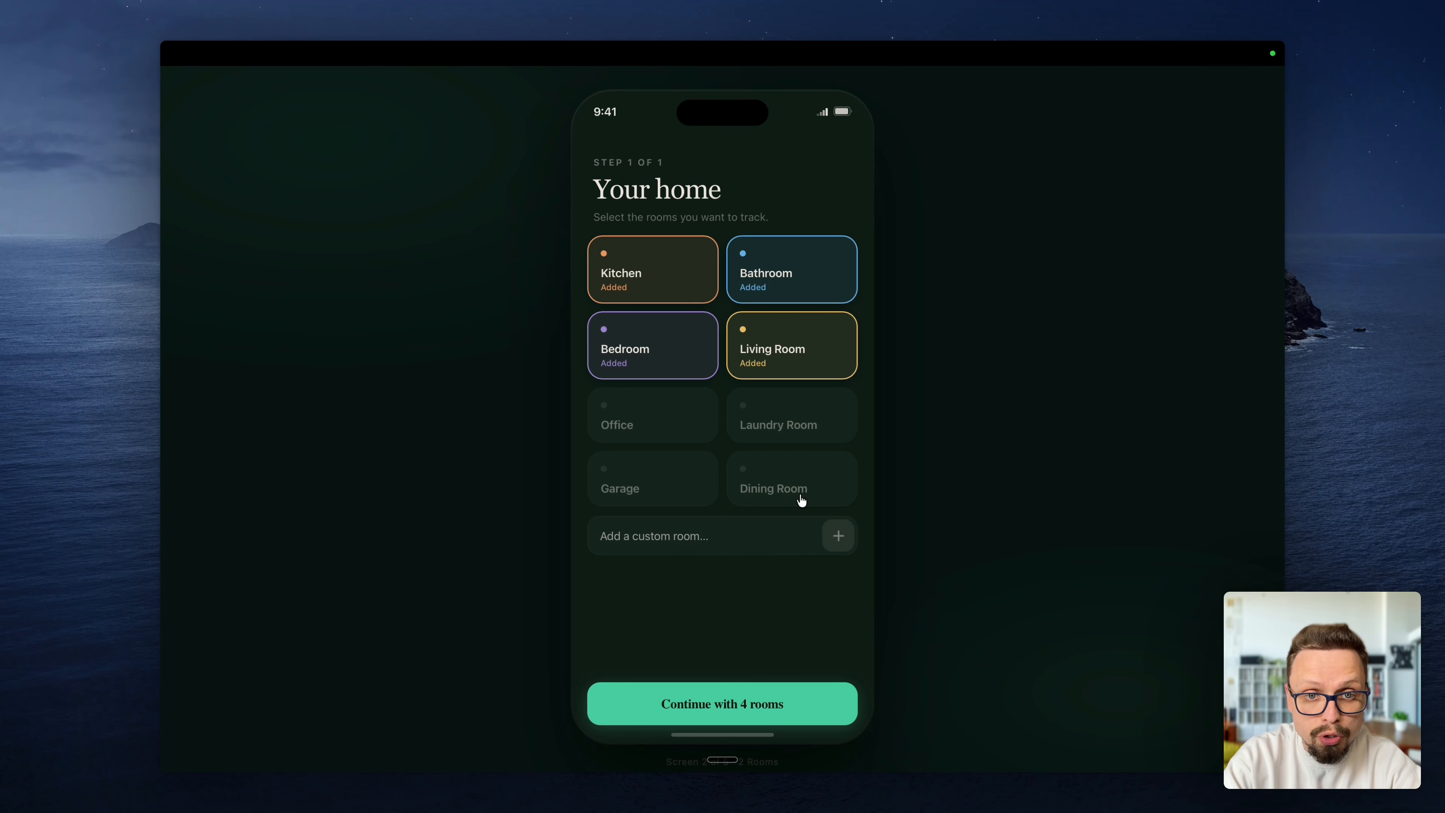
# Step: Deselect Living Room, Bedroom, Kitchen and Bathroom in the prototype's room selection, and select Garage instead
pyautogui.click(795, 360)
pyautogui.click(679, 354)
pyautogui.click(671, 279)
pyautogui.click(788, 268)
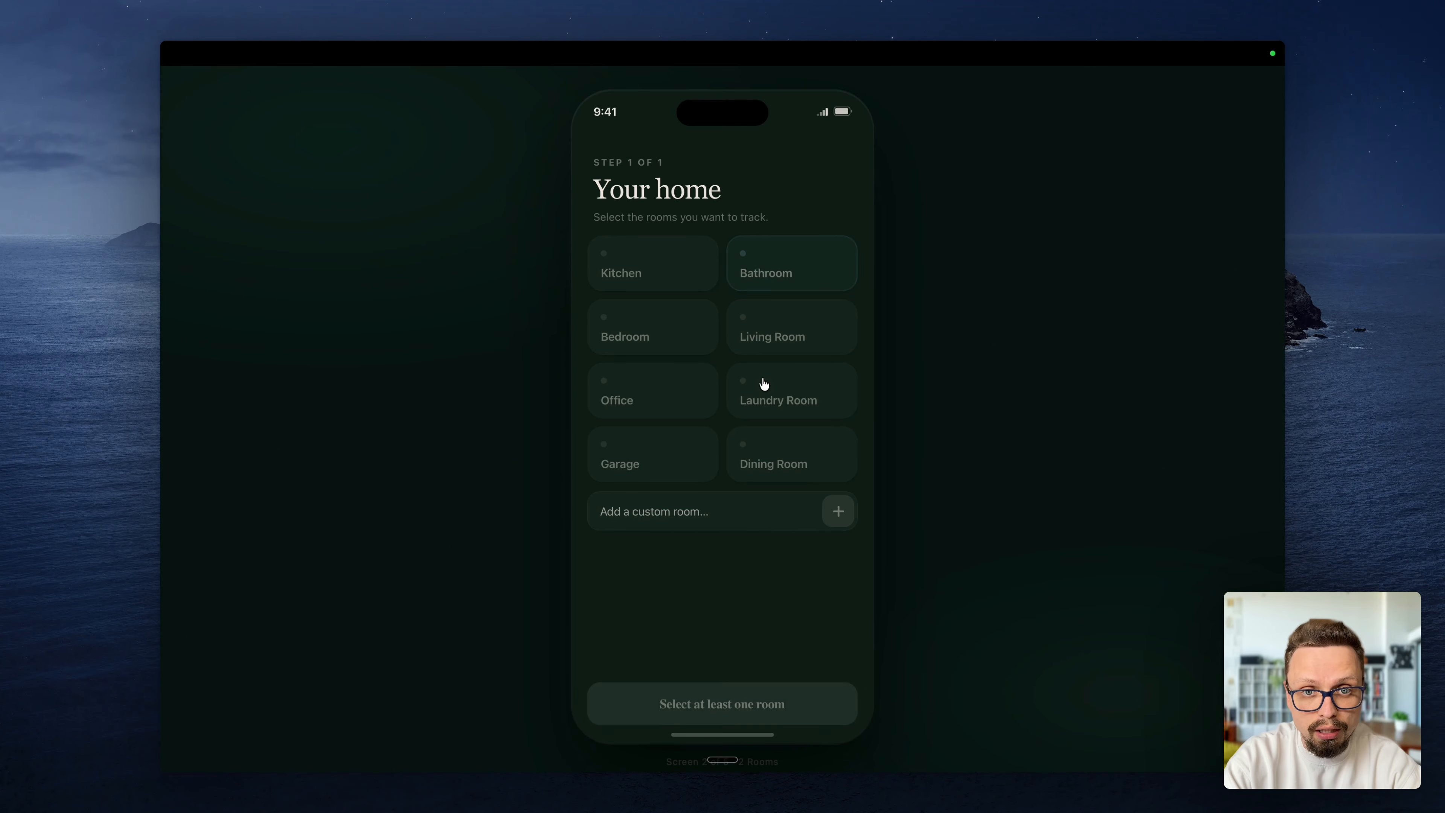
pyautogui.click(658, 463)
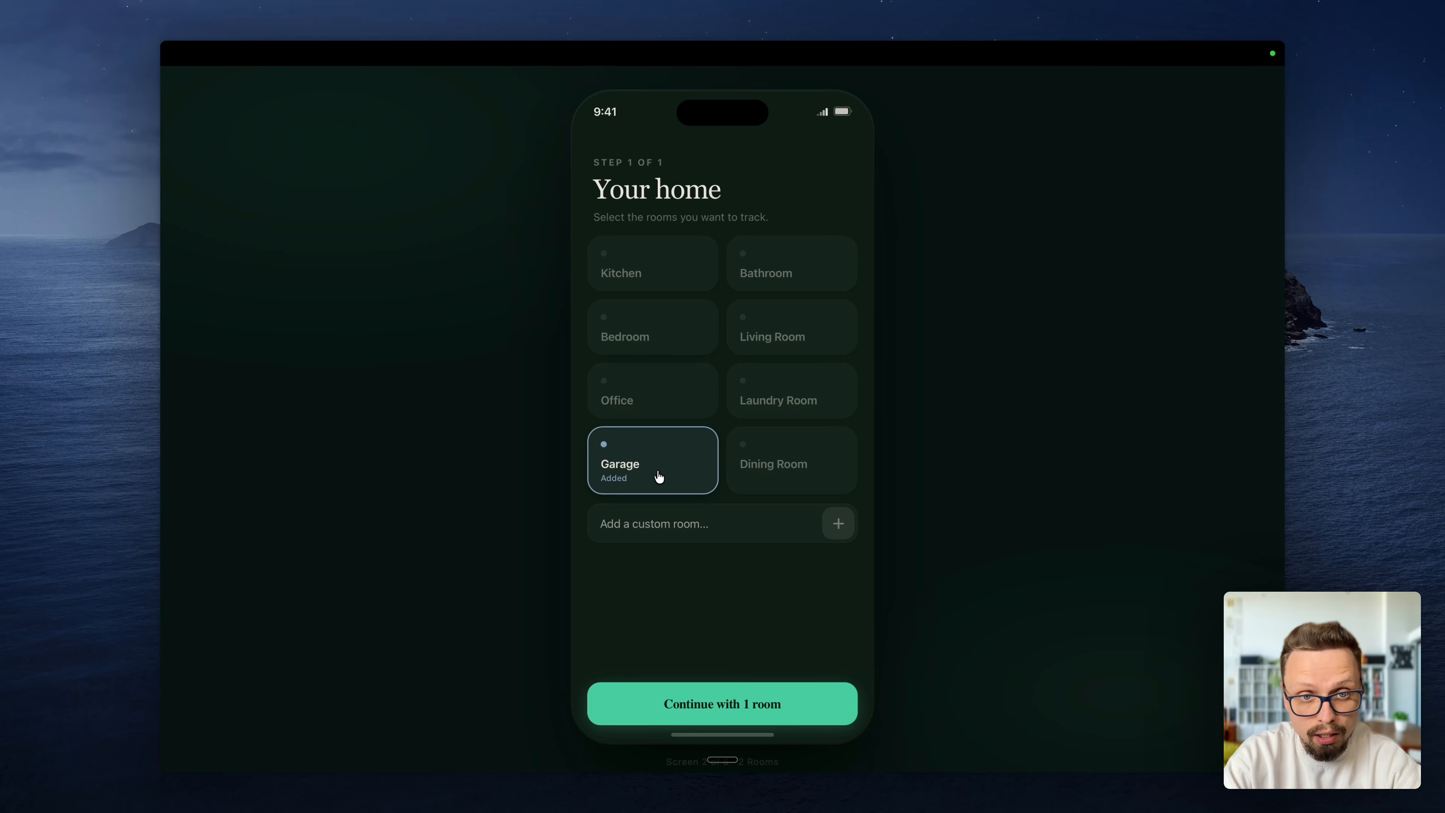
# Step: Add a custom room named "Gym Room", select Office as well, and continue to the prototype's Home screen
pyautogui.click(676, 523)
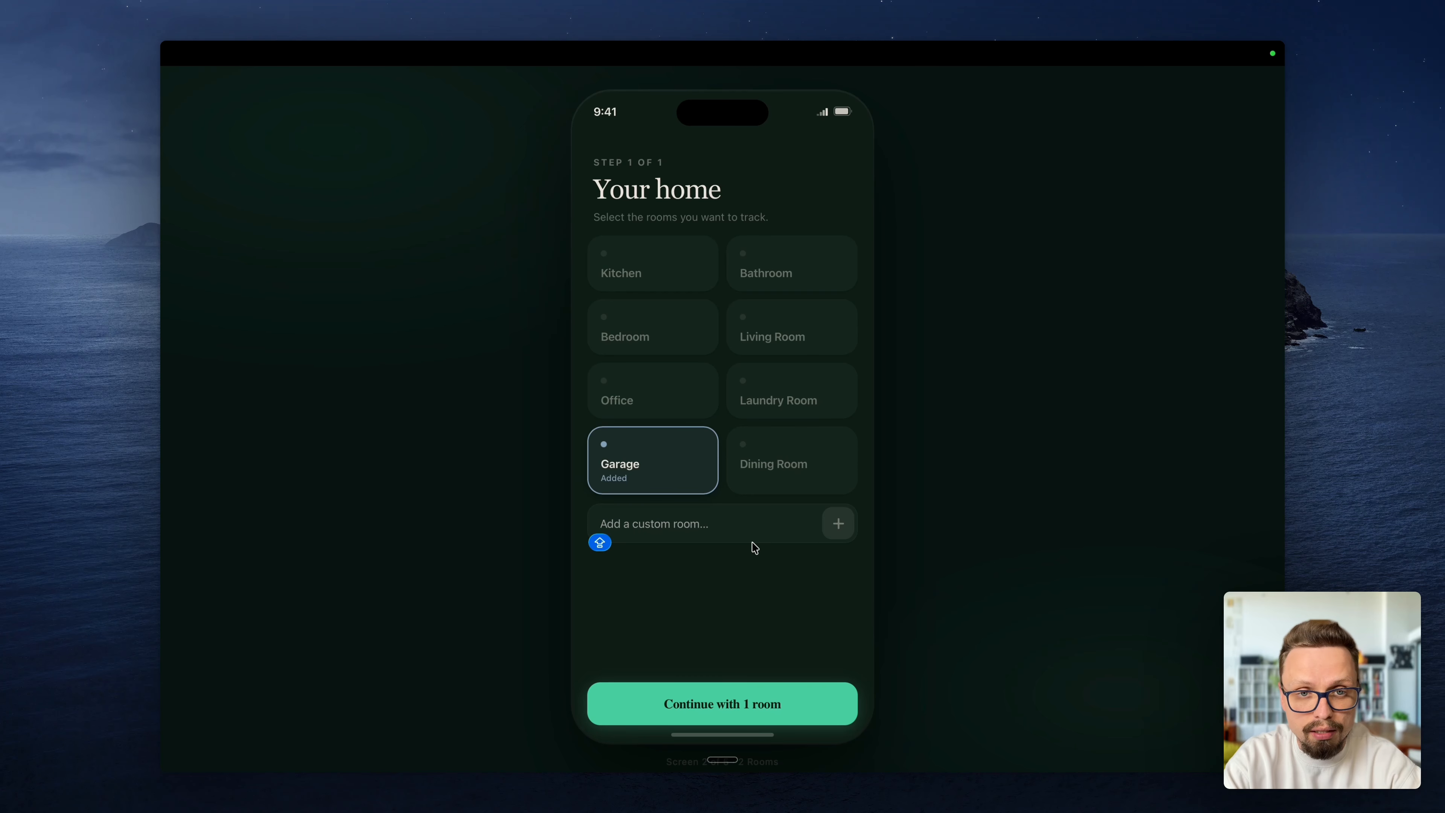
pyautogui.write('sPORT')
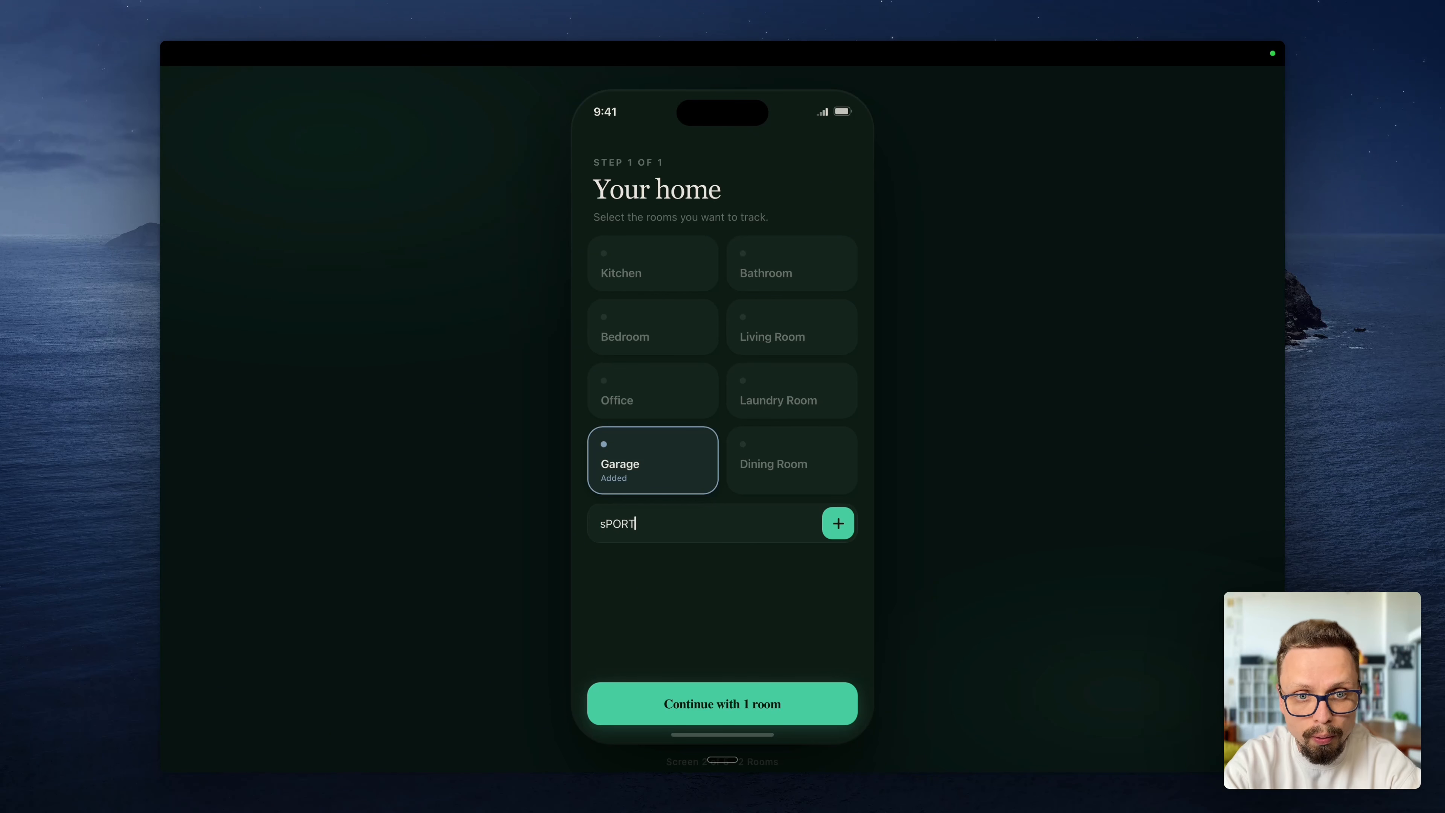
pyautogui.press('BackSpace')
pyautogui.write('Sp')
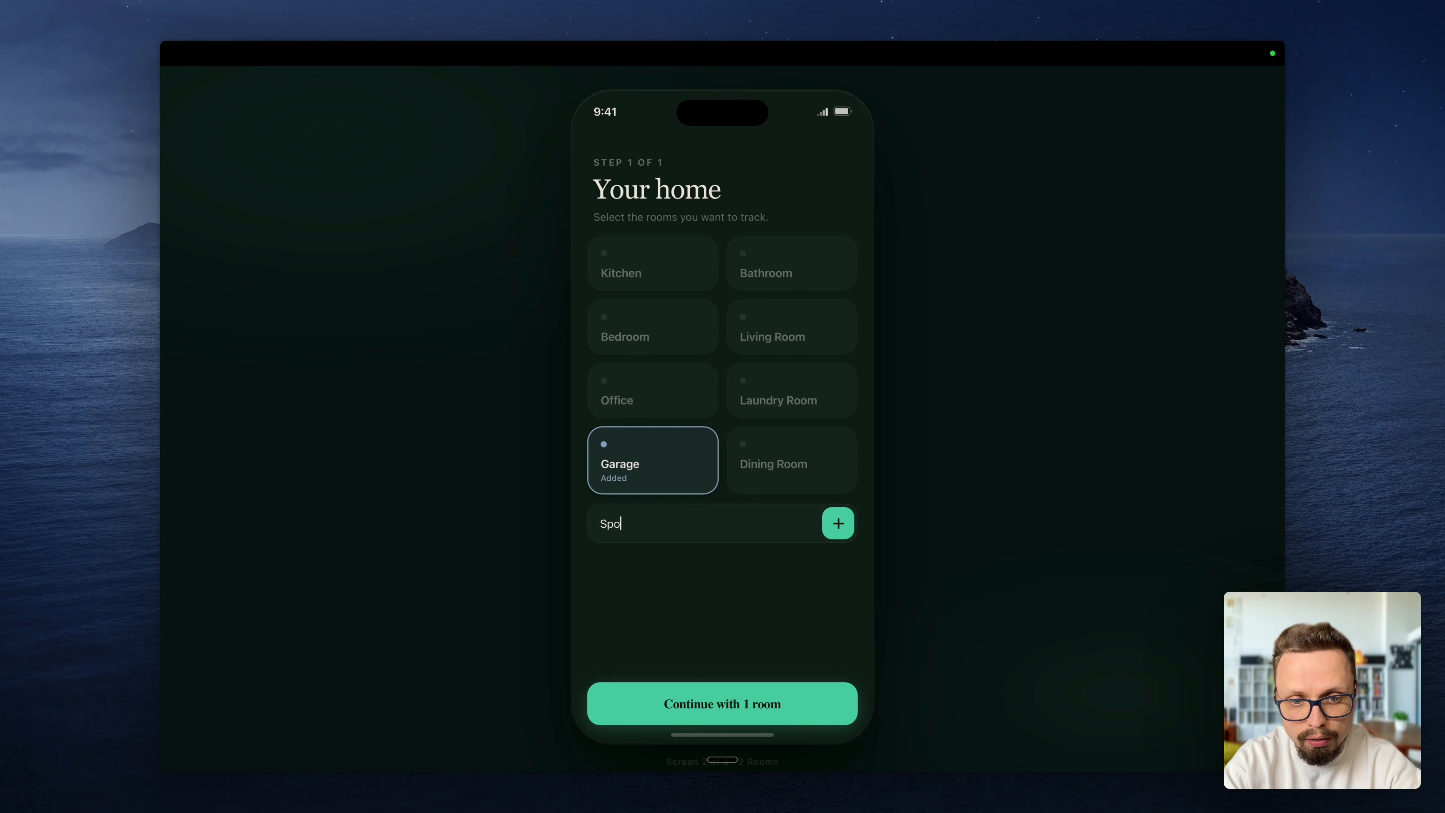
pyautogui.write('o')
pyautogui.press('BackSpace')
pyautogui.press('BackSpace')
pyautogui.press('BackSpace')
pyautogui.write('Gym')
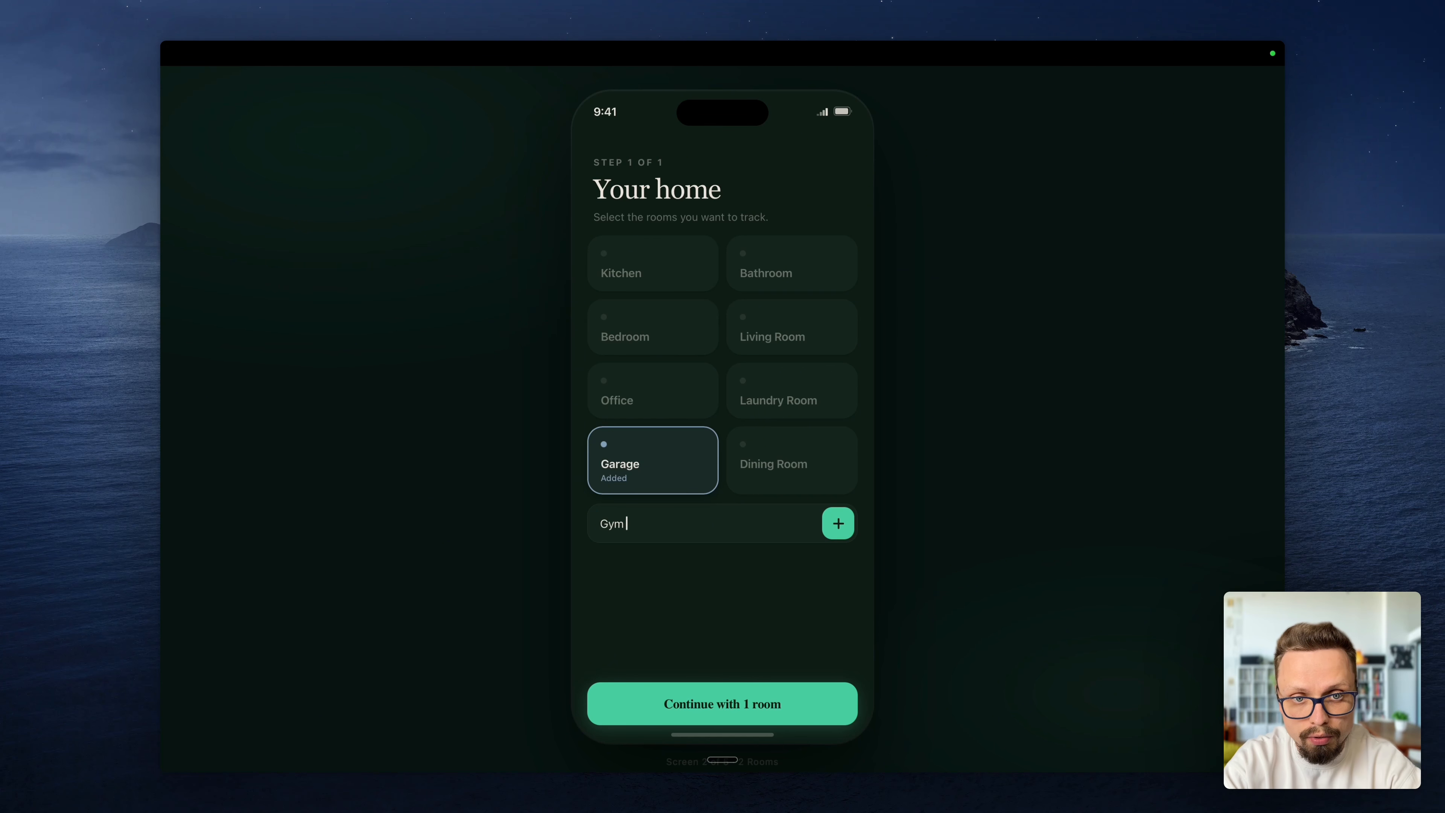
pyautogui.write(' Room')
pyautogui.click(834, 528)
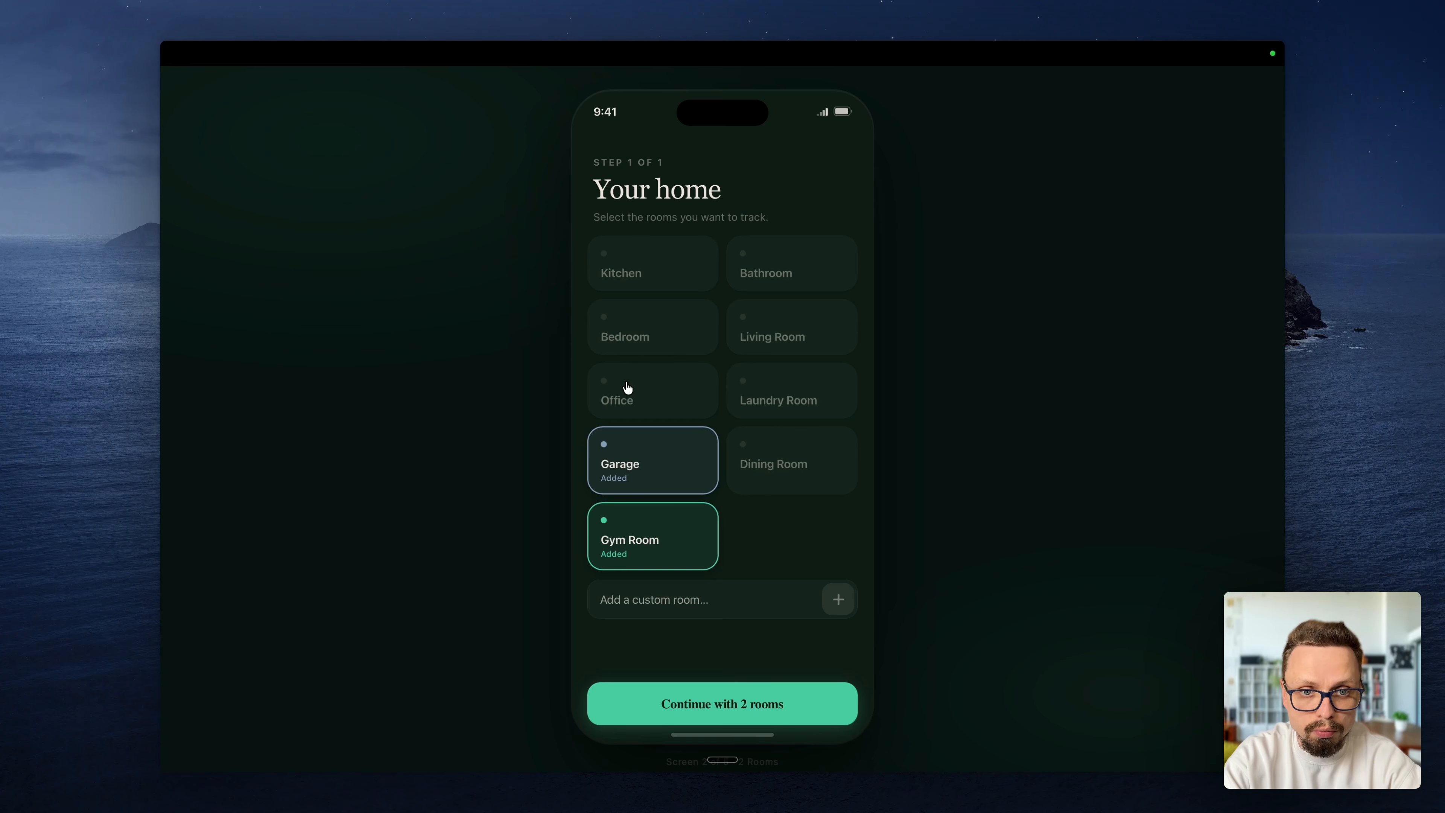
pyautogui.click(633, 395)
pyautogui.click(749, 703)
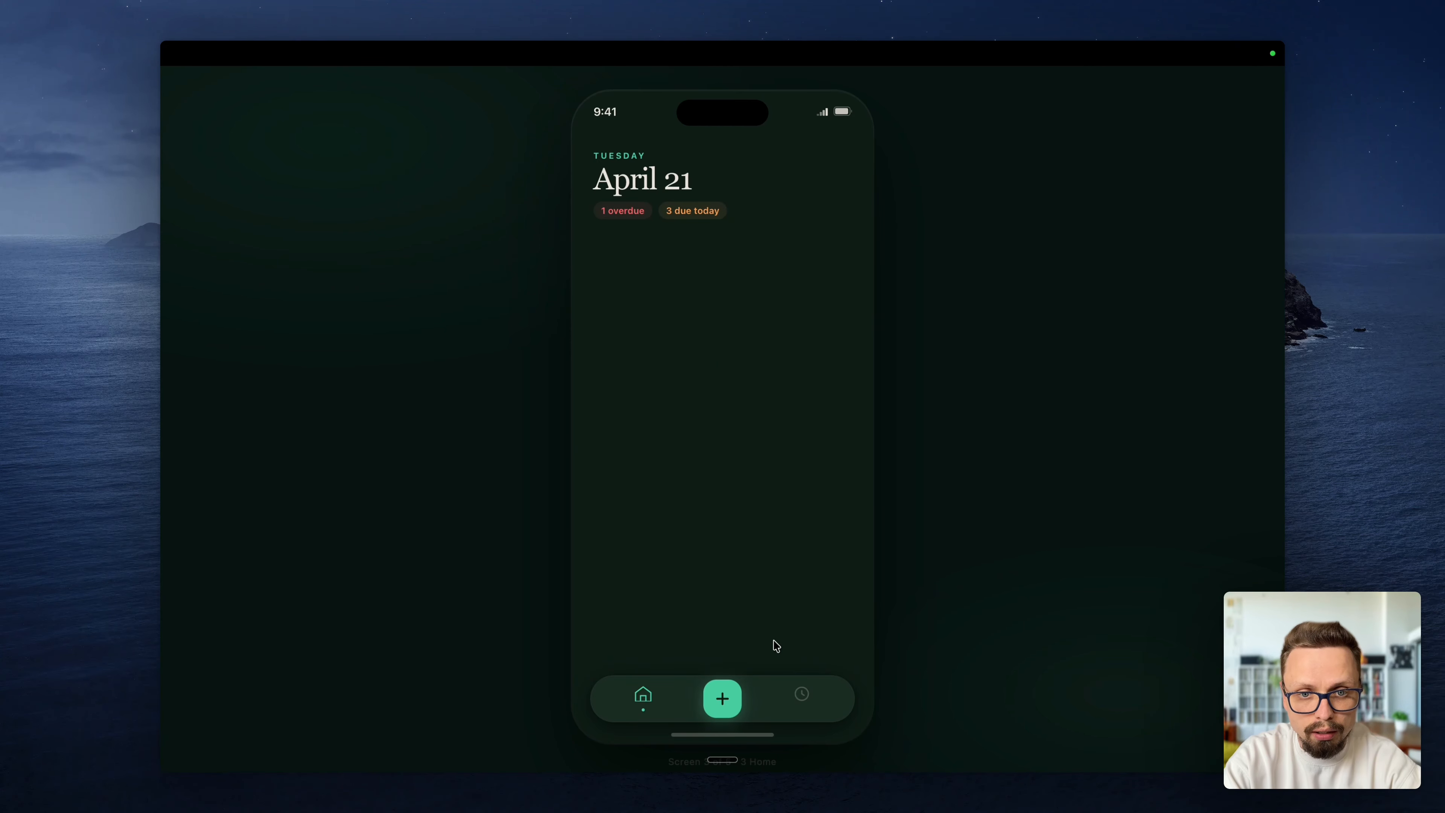
# Step: Open the prototype's New Task form, cancel it and exit the fullscreen presentation
pyautogui.click(730, 702)
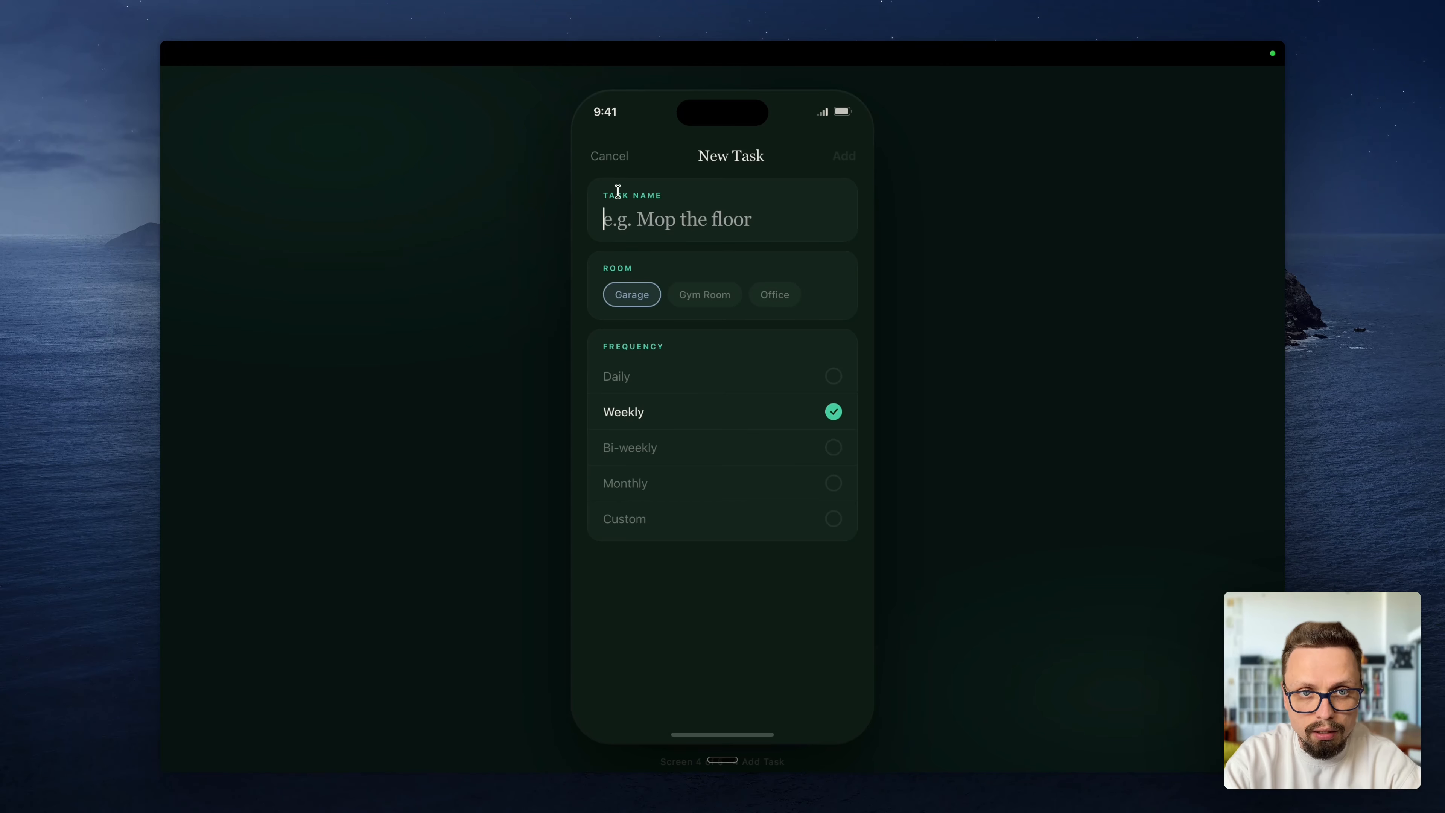
pyautogui.click(605, 158)
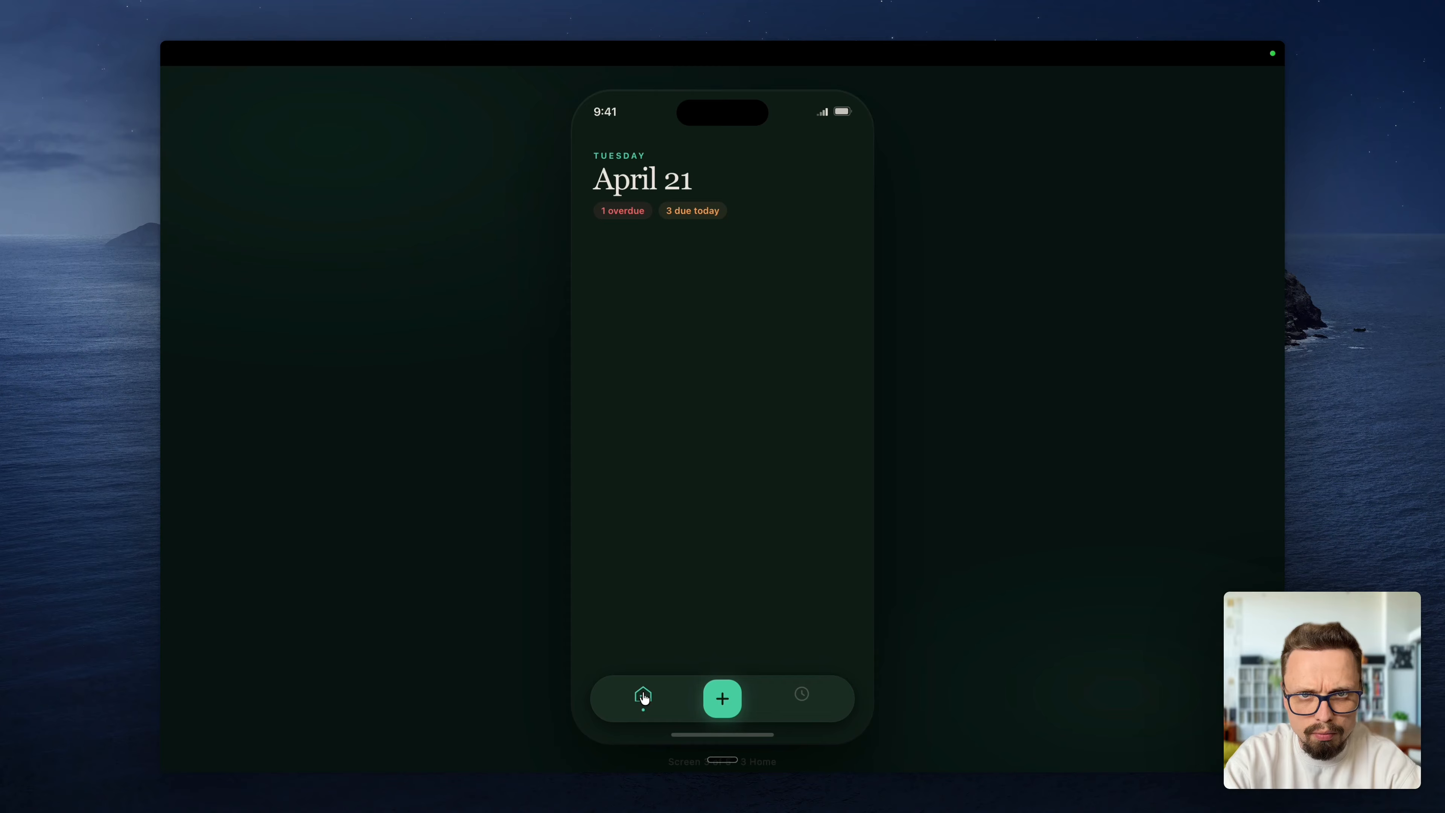
pyautogui.moveTo(913, 46)
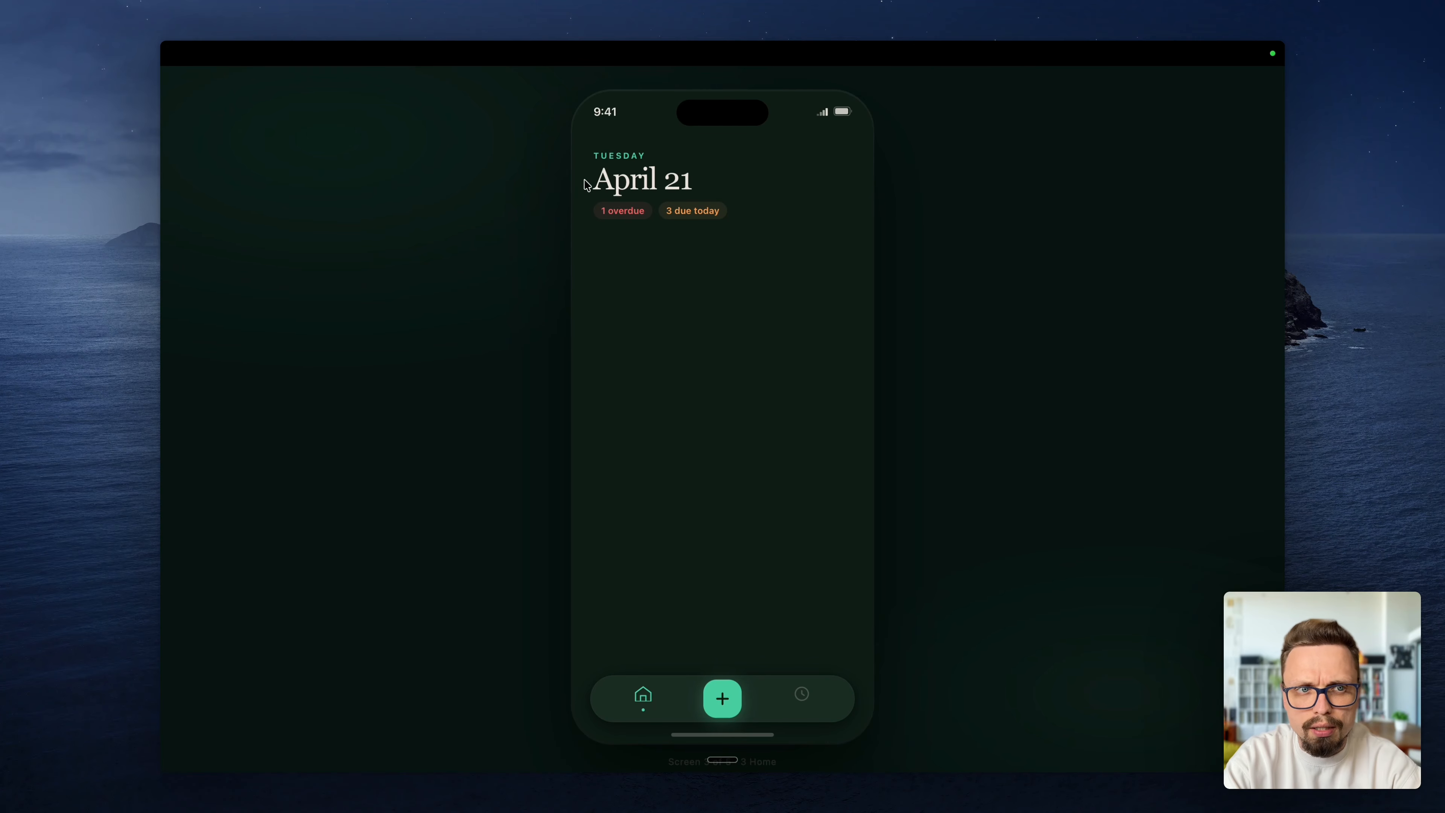
pyautogui.press('Escape')
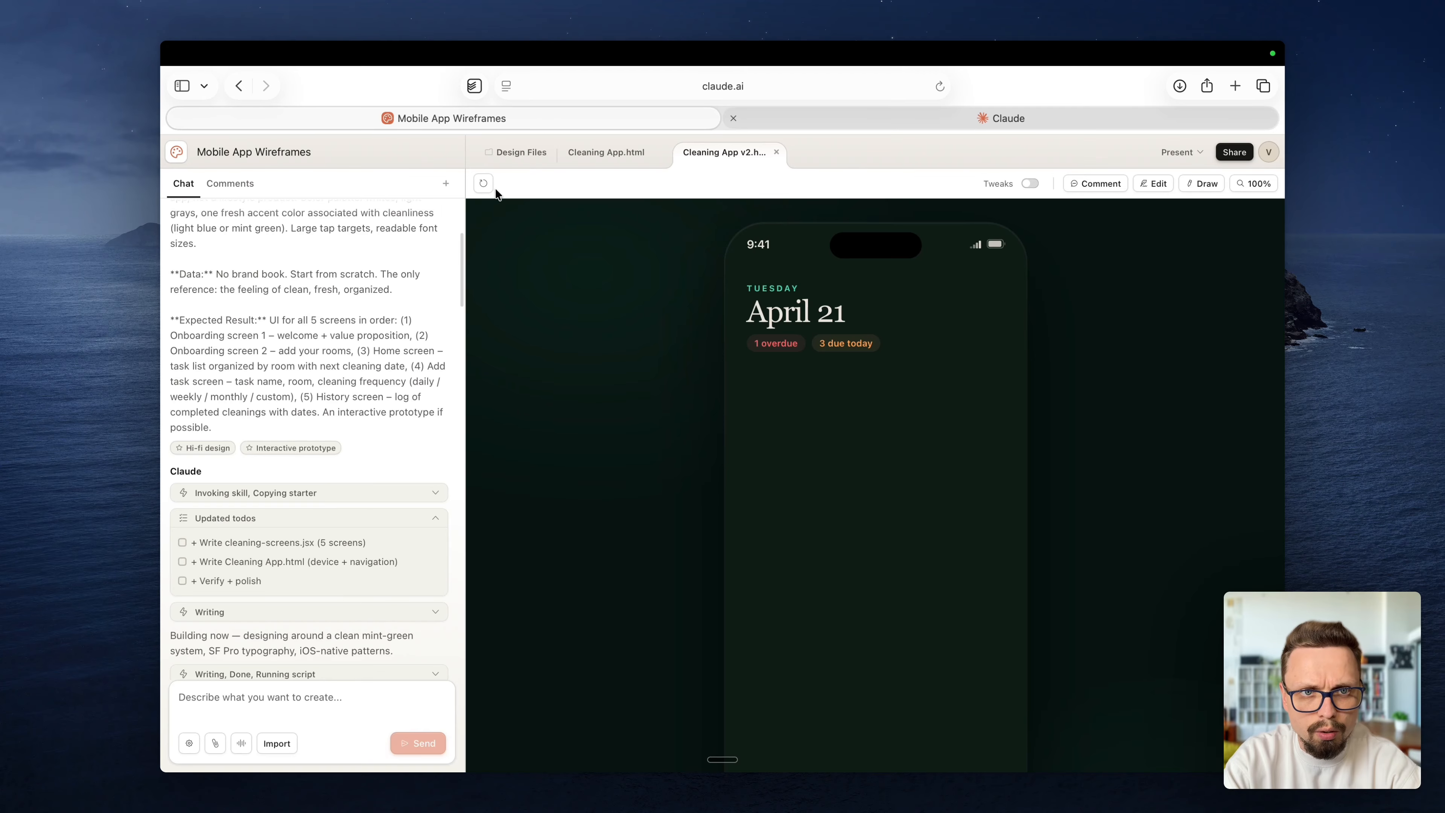
# Step: Reload the prototype, jump straight to its Home screen and examine the cleaning tasks grouped by room
pyautogui.click(482, 183)
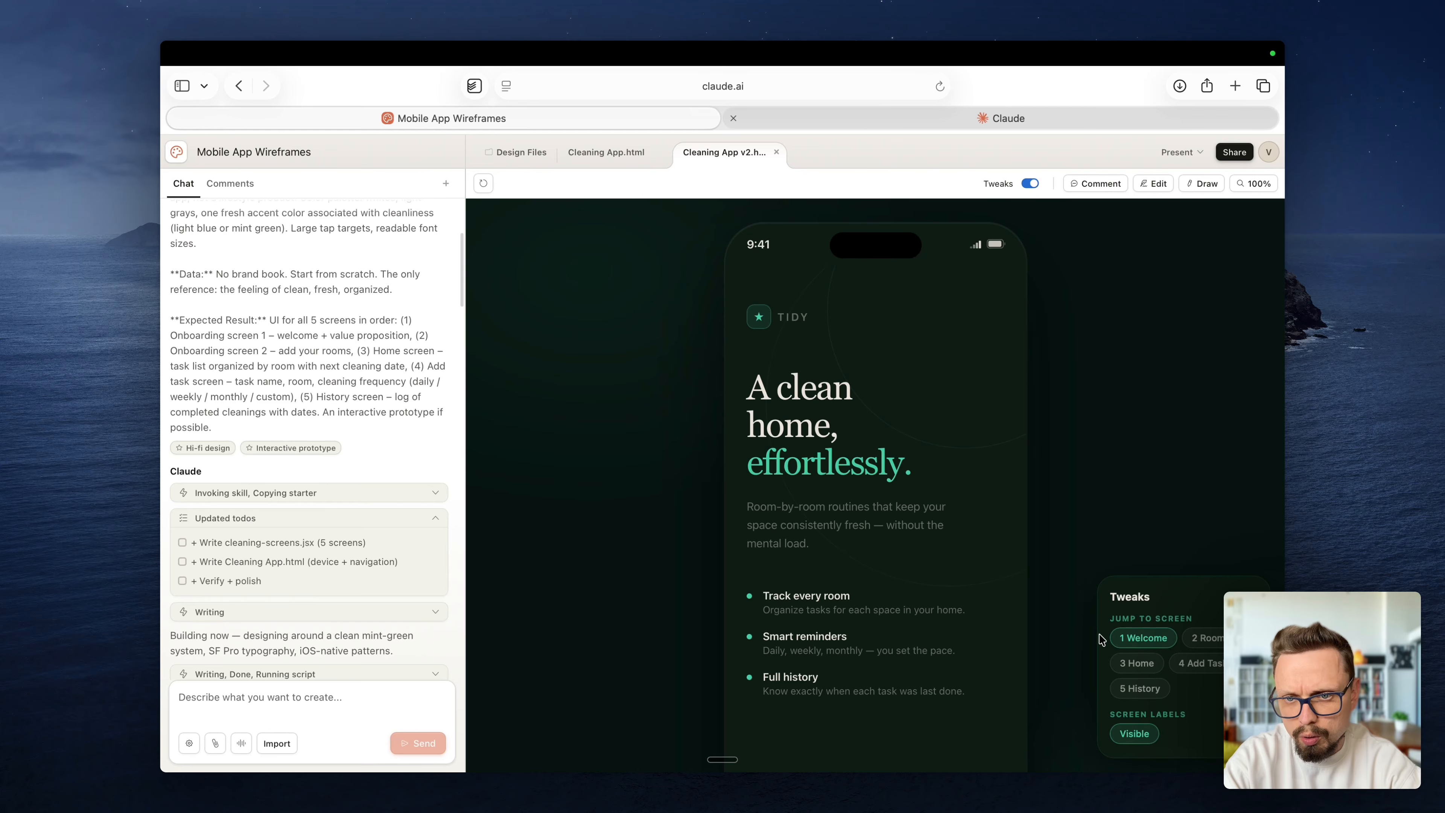
pyautogui.press('shift+super+backslash')
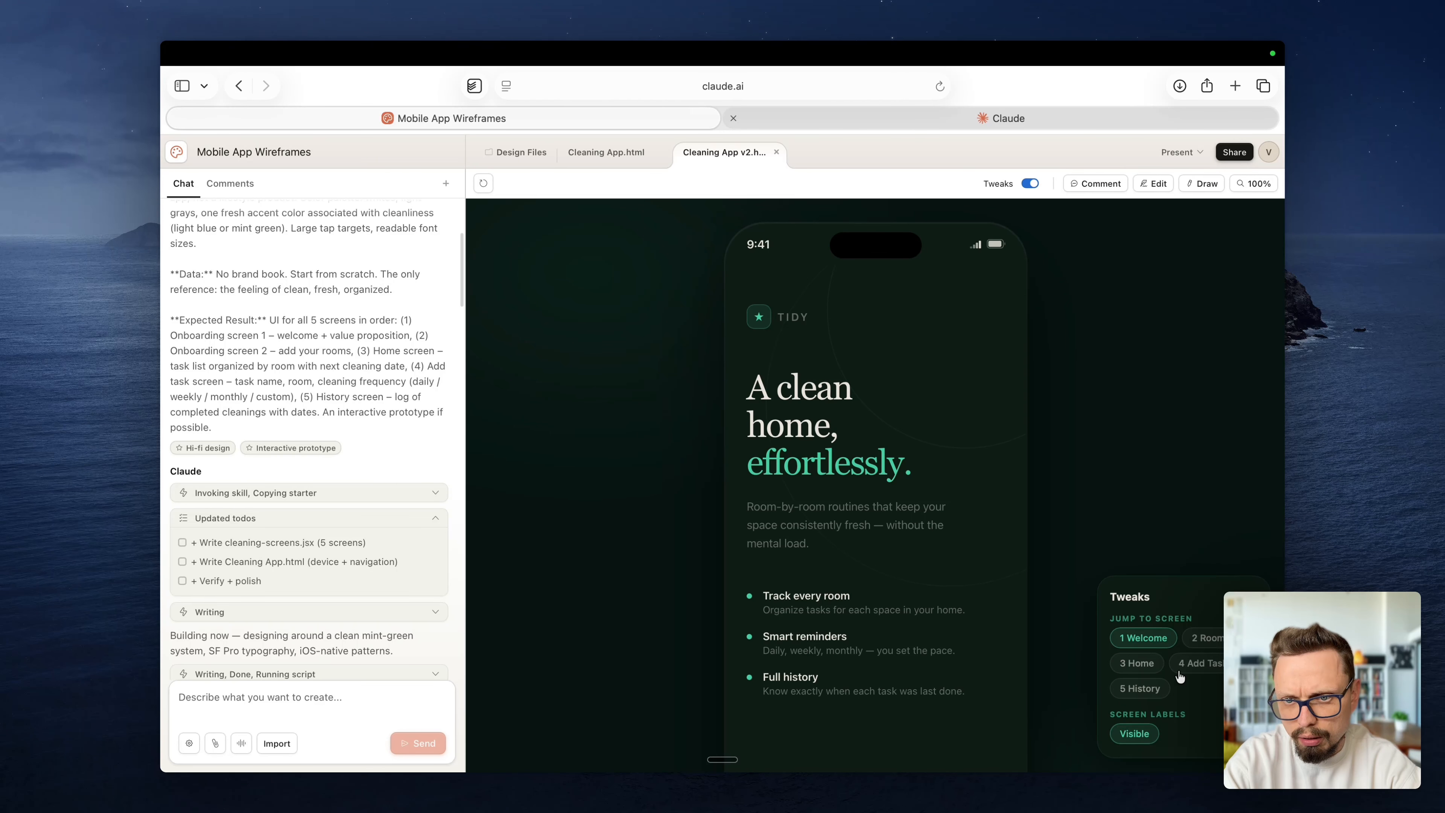
pyautogui.click(1134, 666)
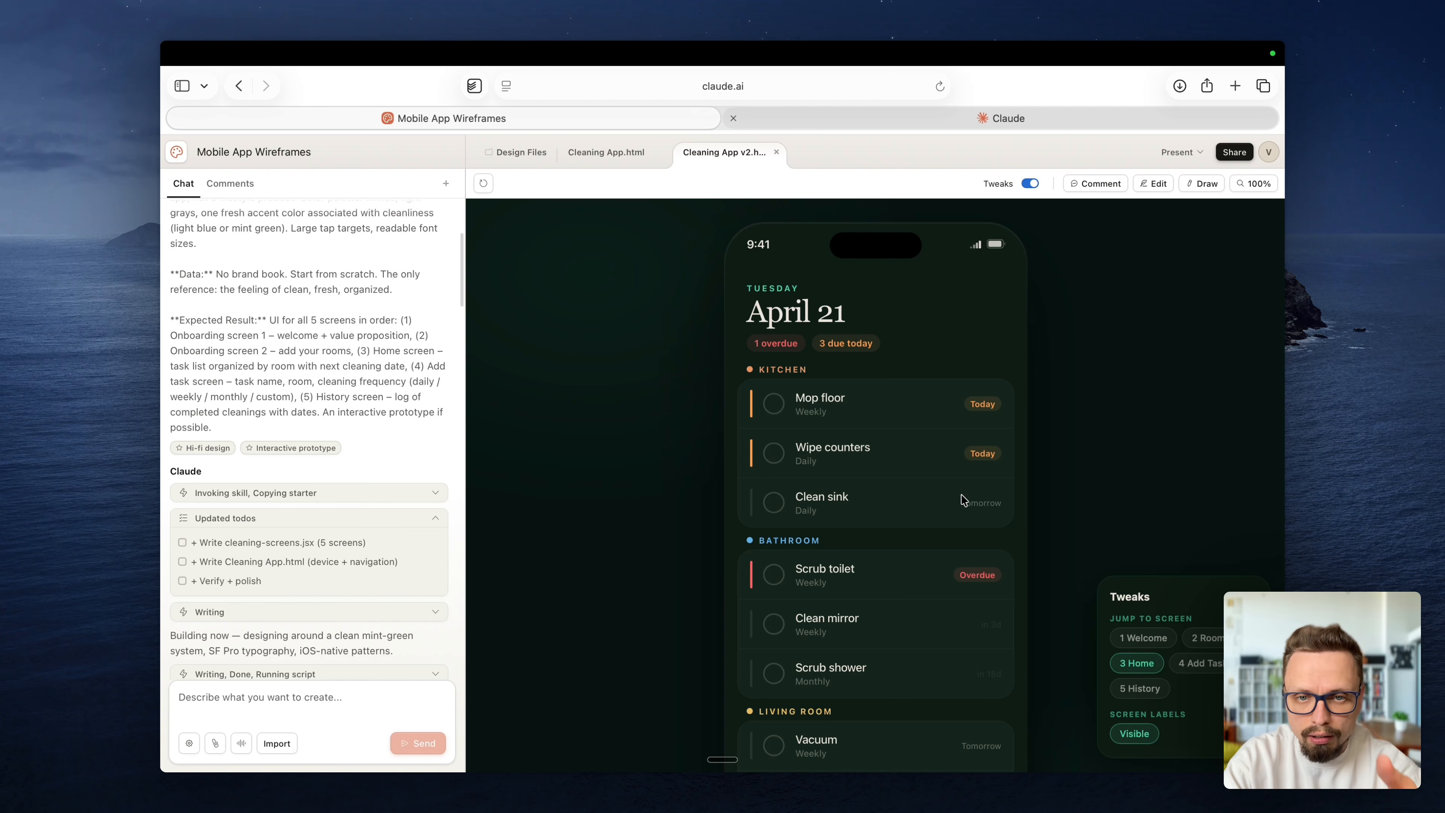
pyautogui.scroll(-3, 958, 491)
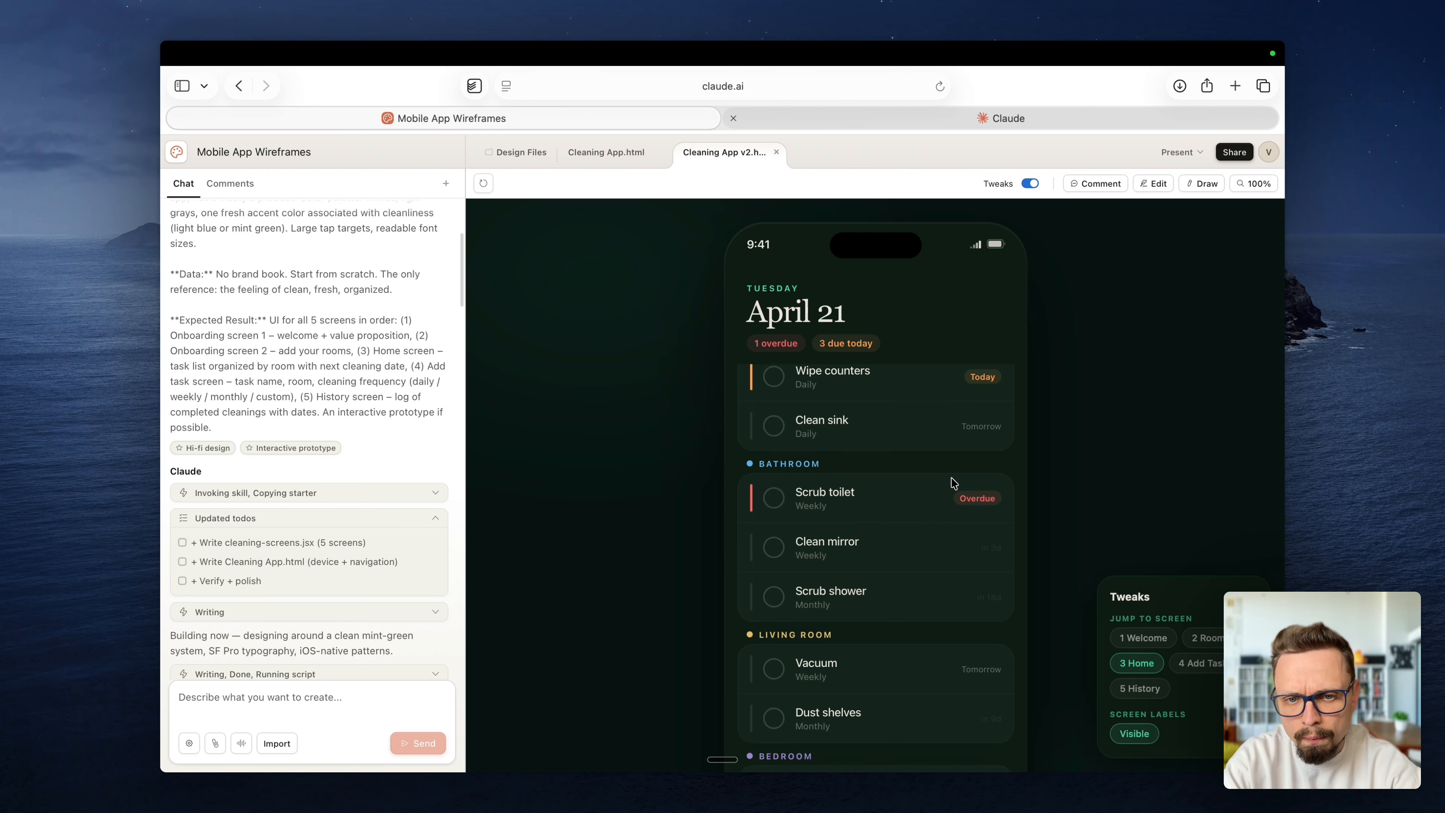
pyautogui.scroll(3, 955, 484)
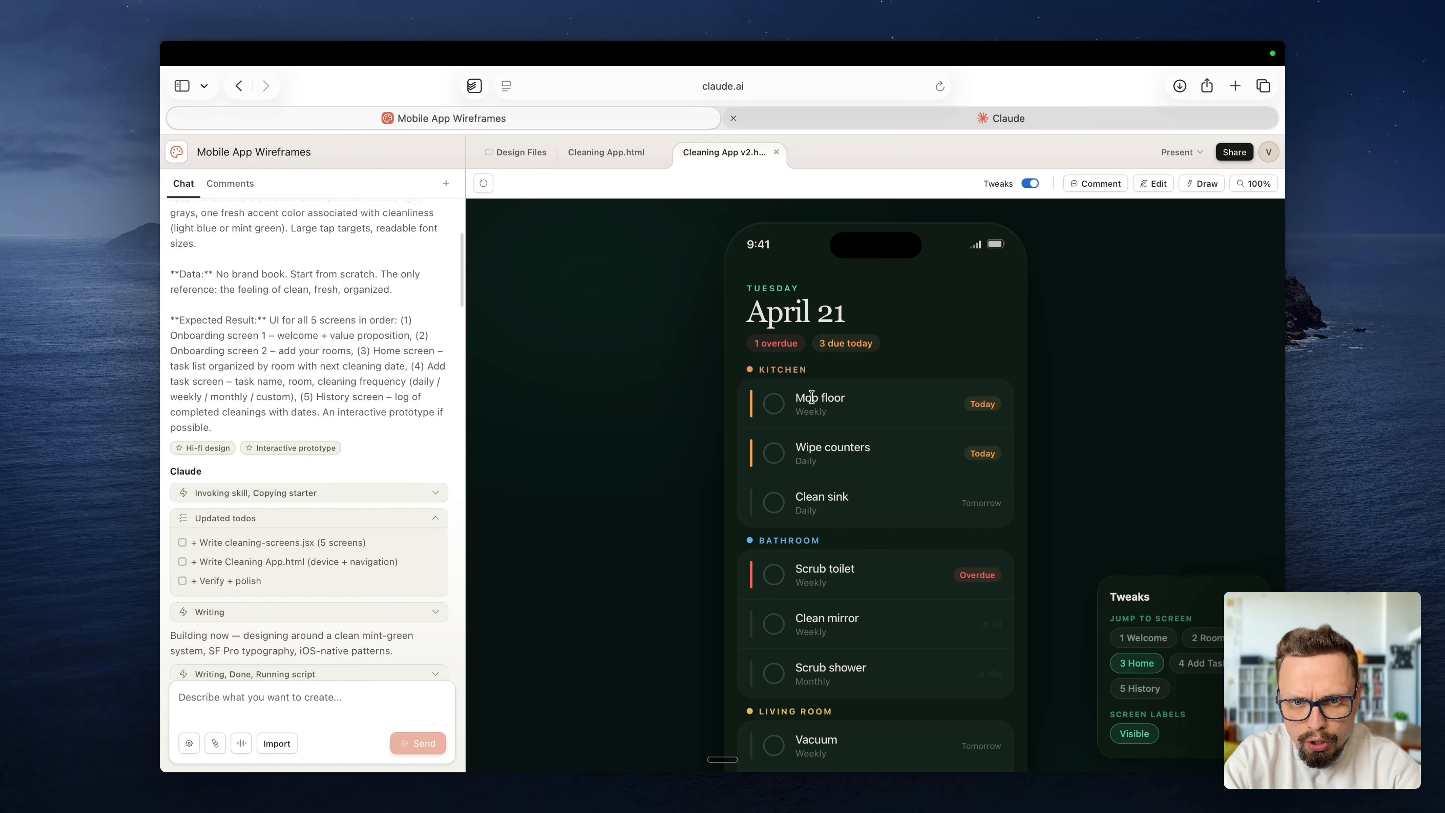
pyautogui.scroll(-5, 823, 525)
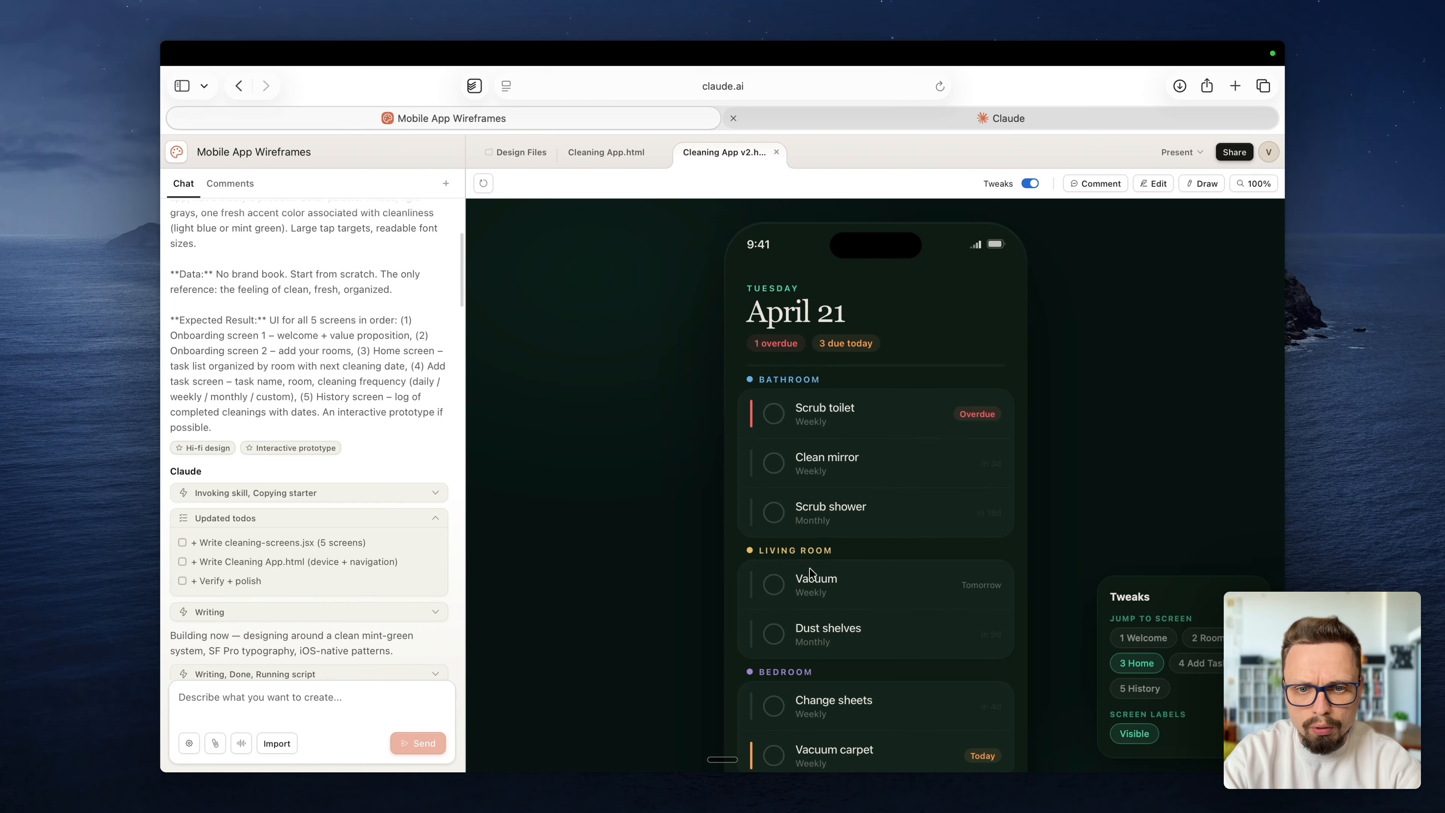
pyautogui.scroll(1, 876, 666)
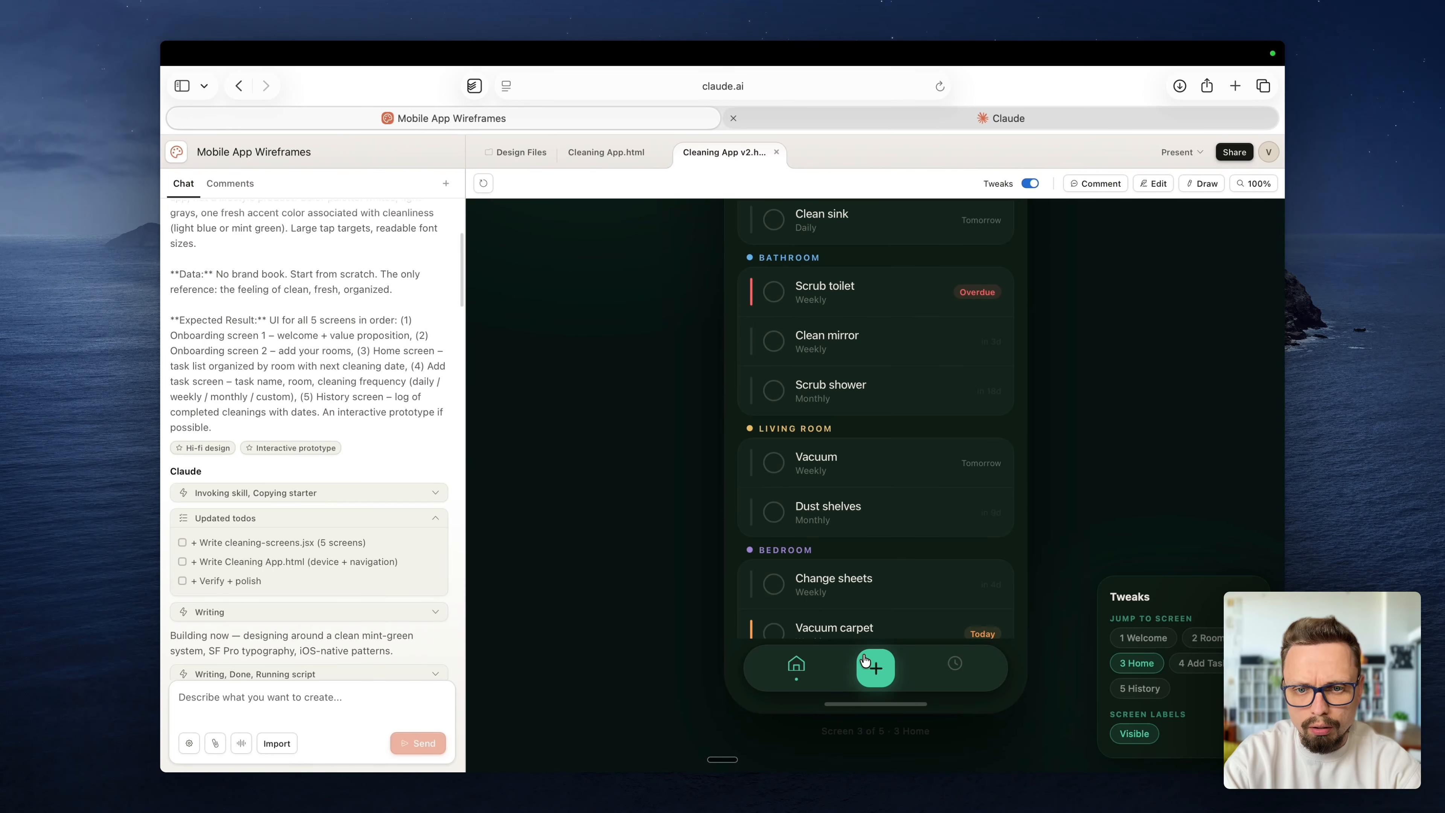
# Step: Check the New Task form's name, room and frequency options, and cancel back to the Home task list
pyautogui.click(866, 664)
pyautogui.scroll(2, 858, 470)
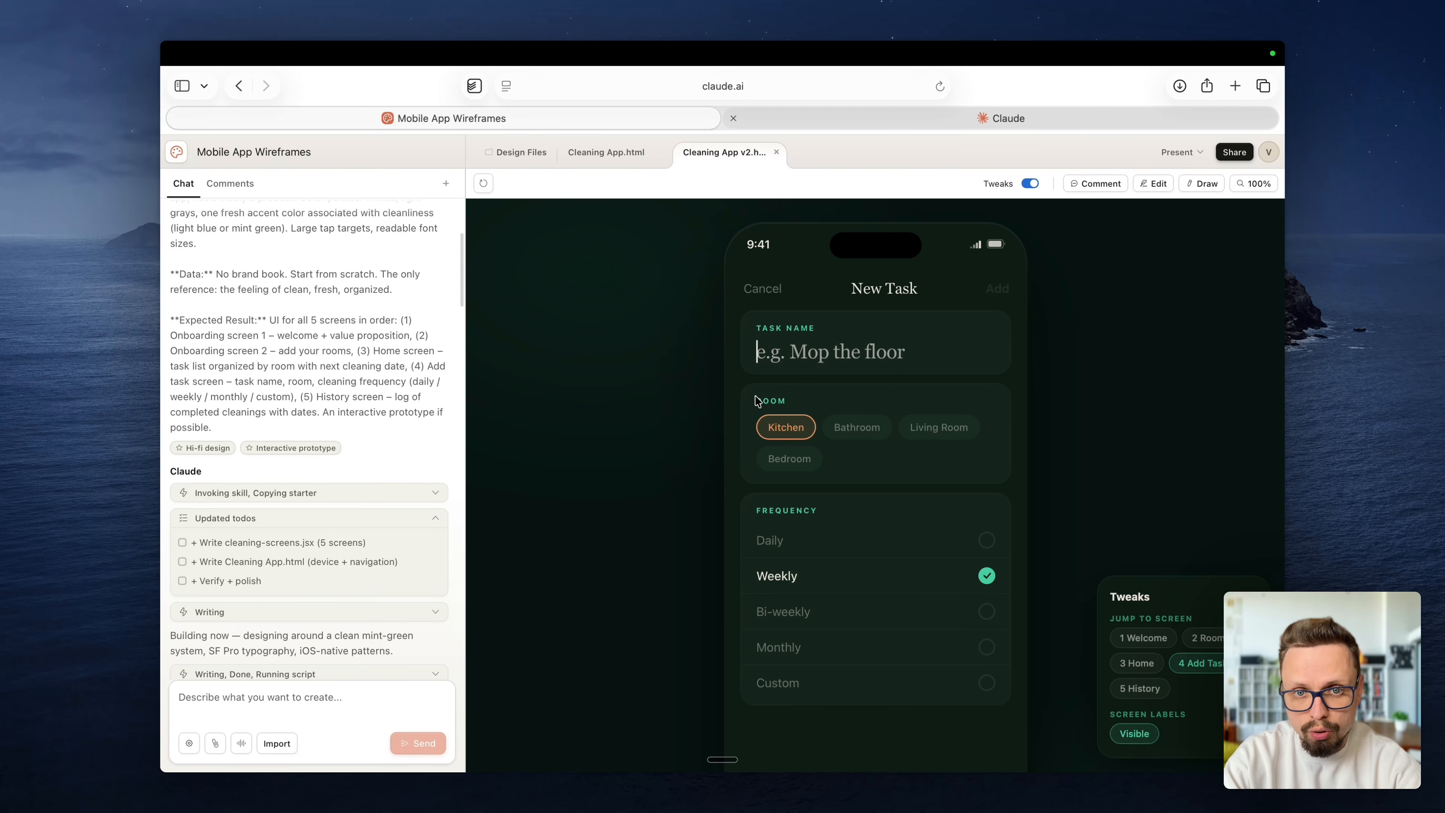
pyautogui.click(754, 281)
pyautogui.scroll(-5, 793, 467)
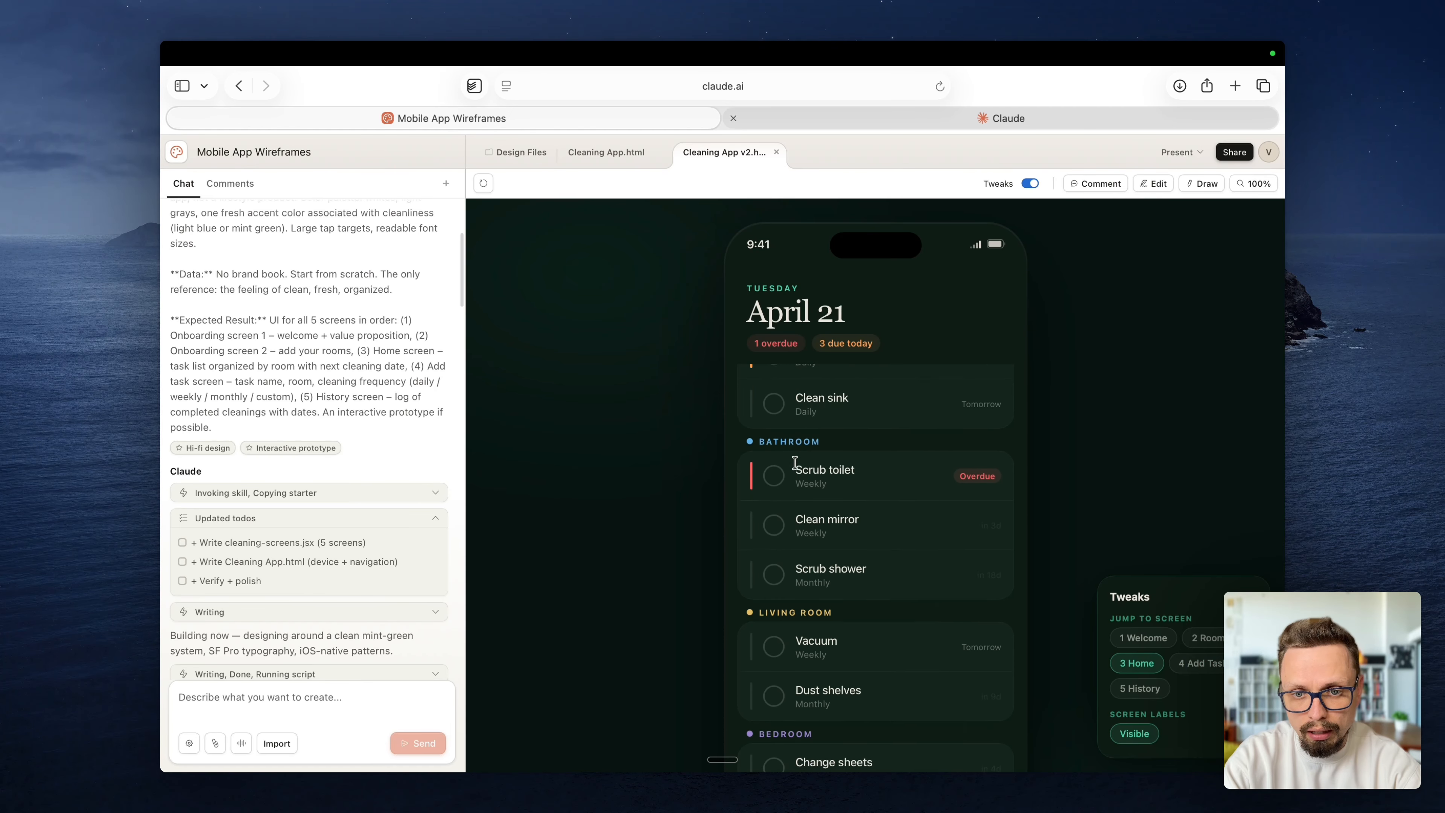
# Step: Open the prototype's History screen and examine the weekly summary and the completed tasks grouped by date
pyautogui.click(960, 668)
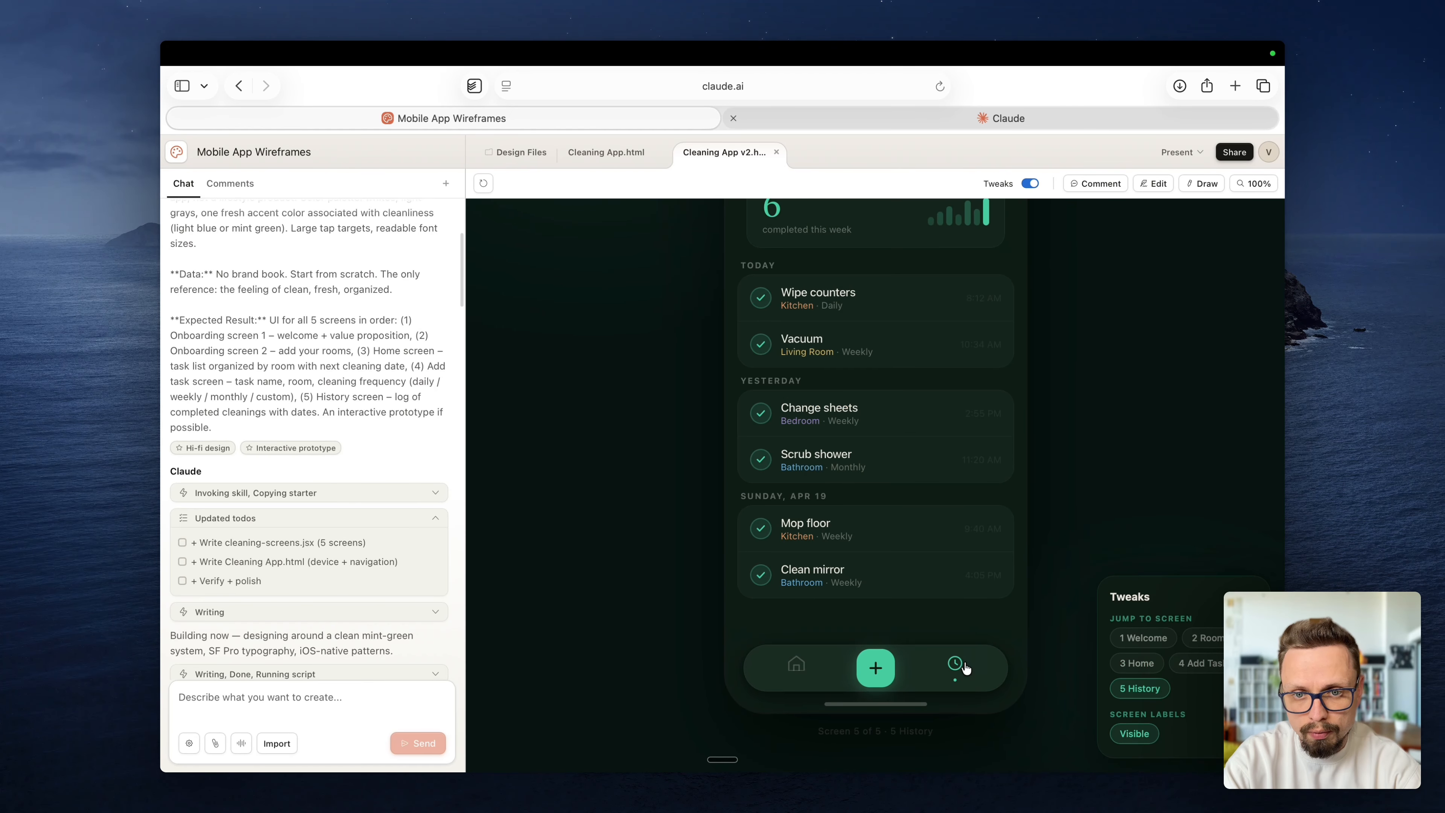
pyautogui.scroll(5, 967, 569)
pyautogui.scroll(2, 978, 566)
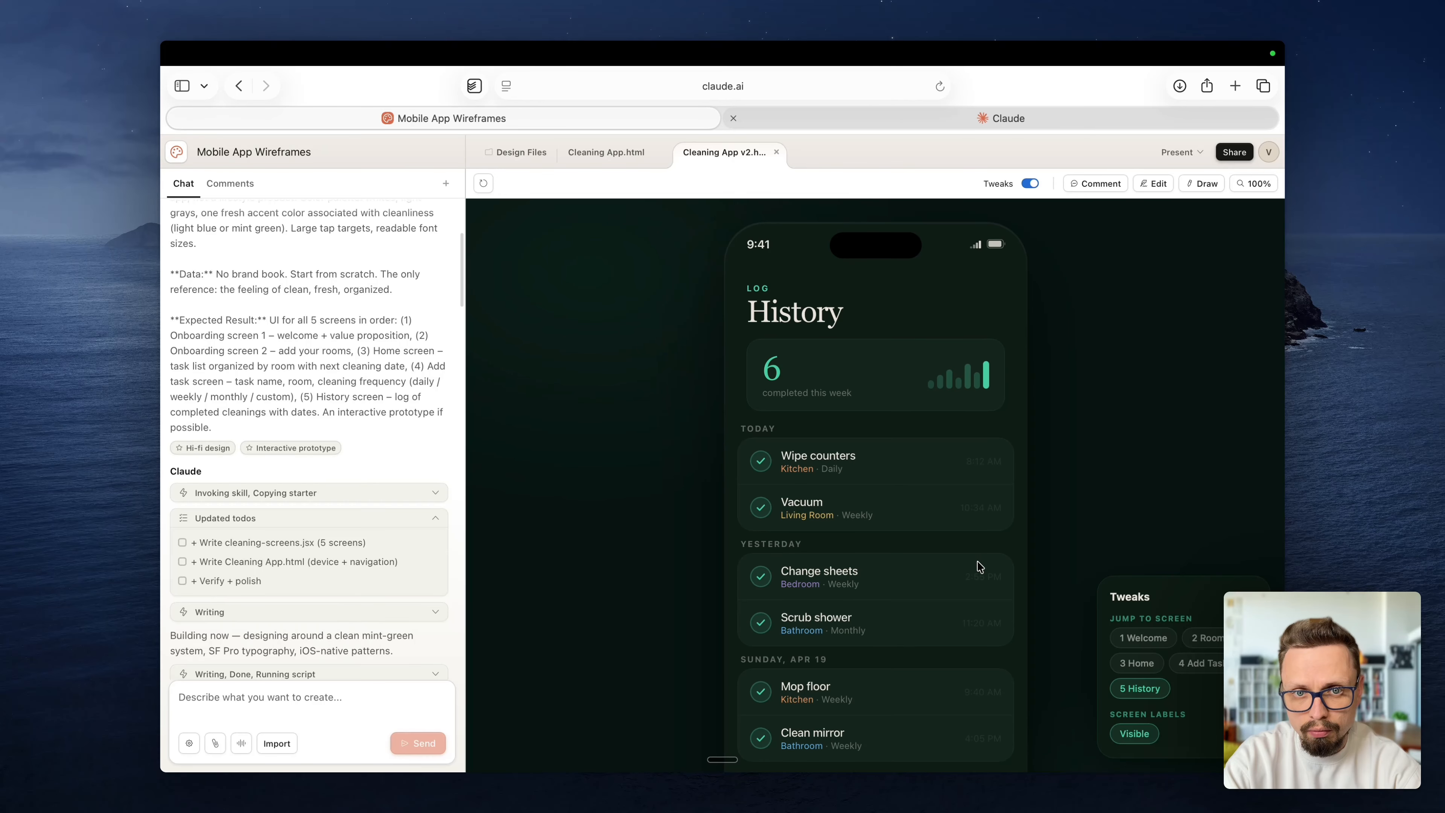
pyautogui.scroll(-3, 978, 566)
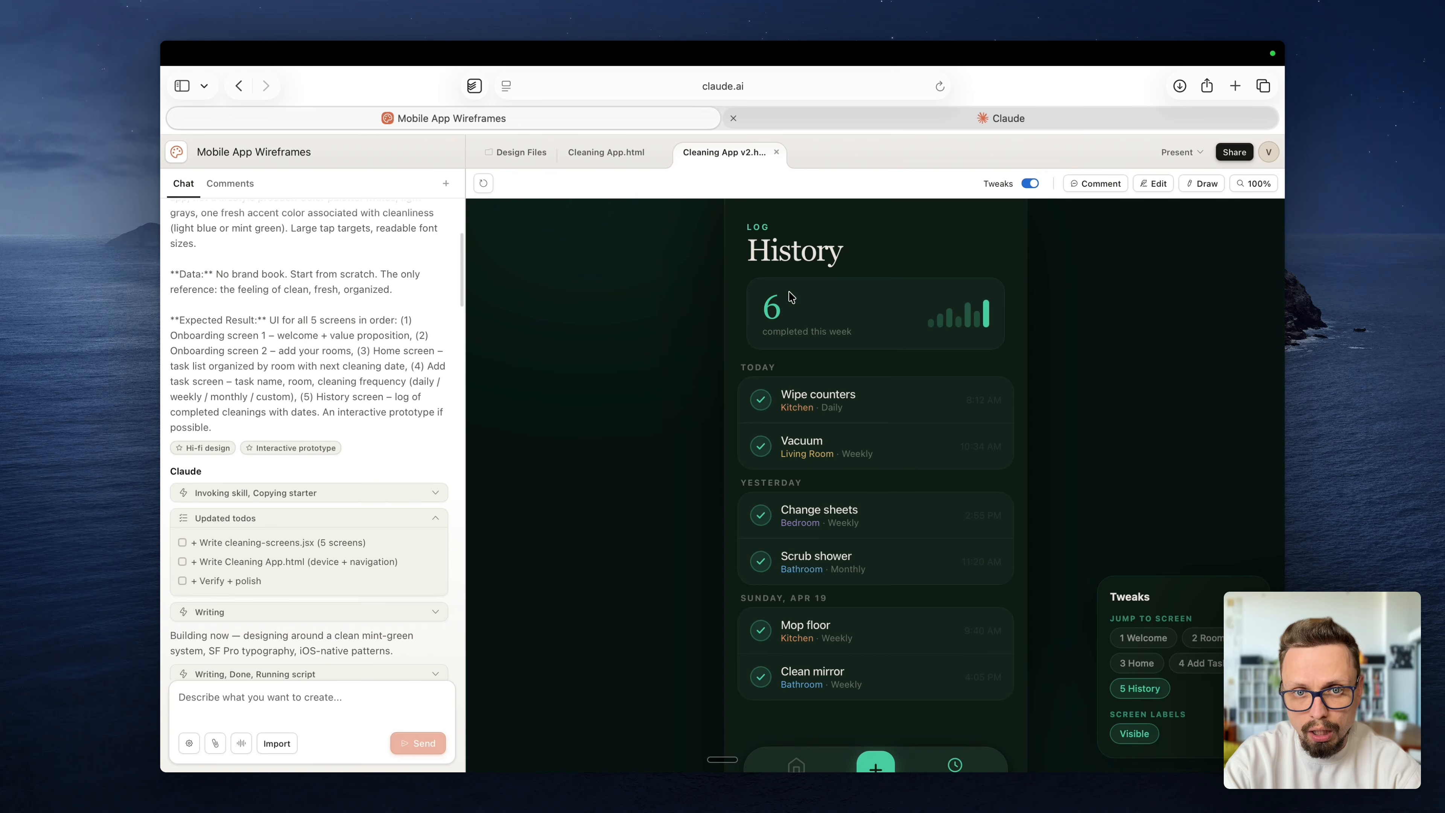
pyautogui.scroll(-1, 820, 490)
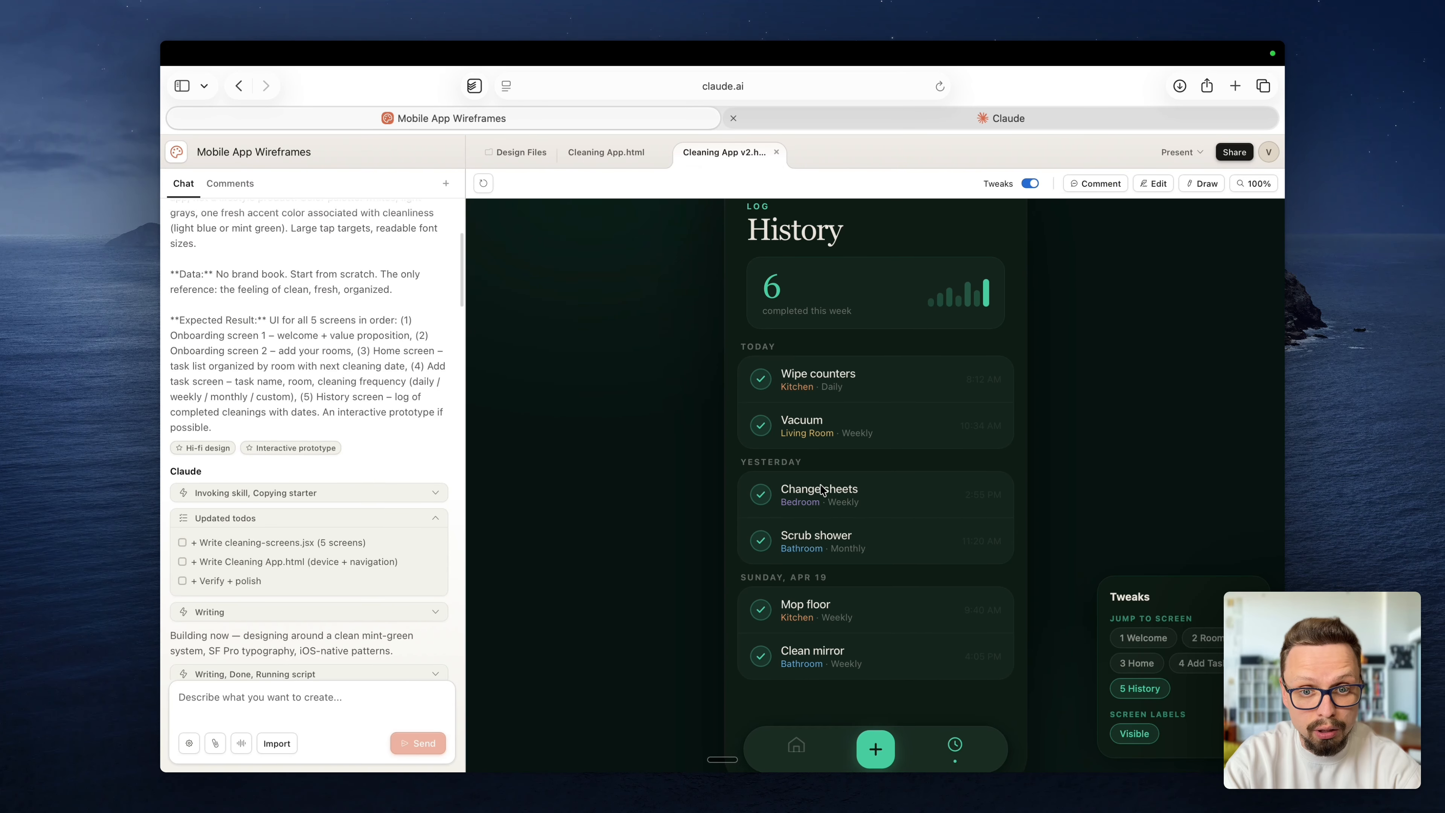
pyautogui.scroll(-3, 821, 490)
pyautogui.scroll(5, 821, 489)
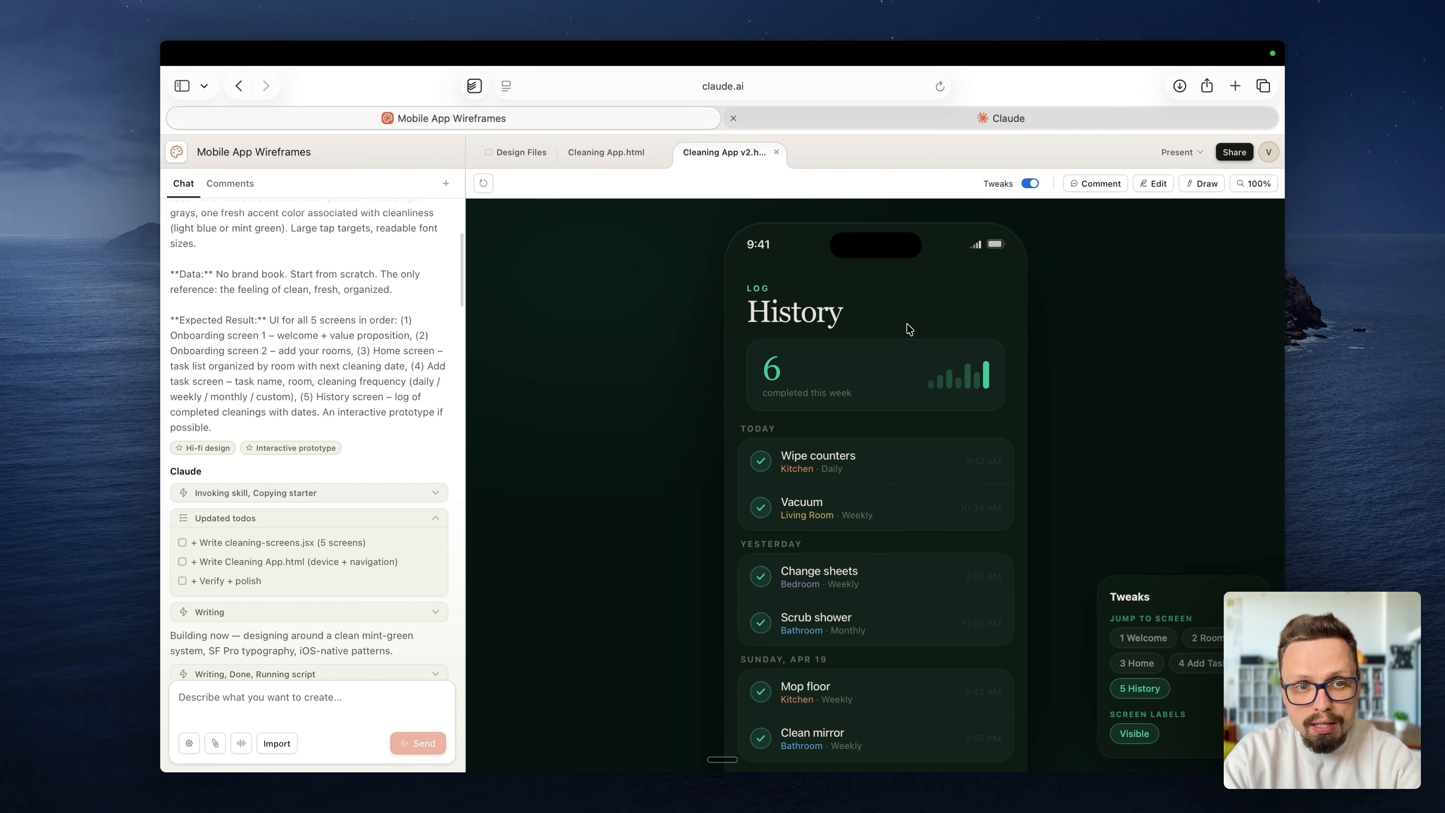
# Step: Review the project's sharing and export options, including Handoff to Claude Code, and close them without choosing any
pyautogui.click(1234, 152)
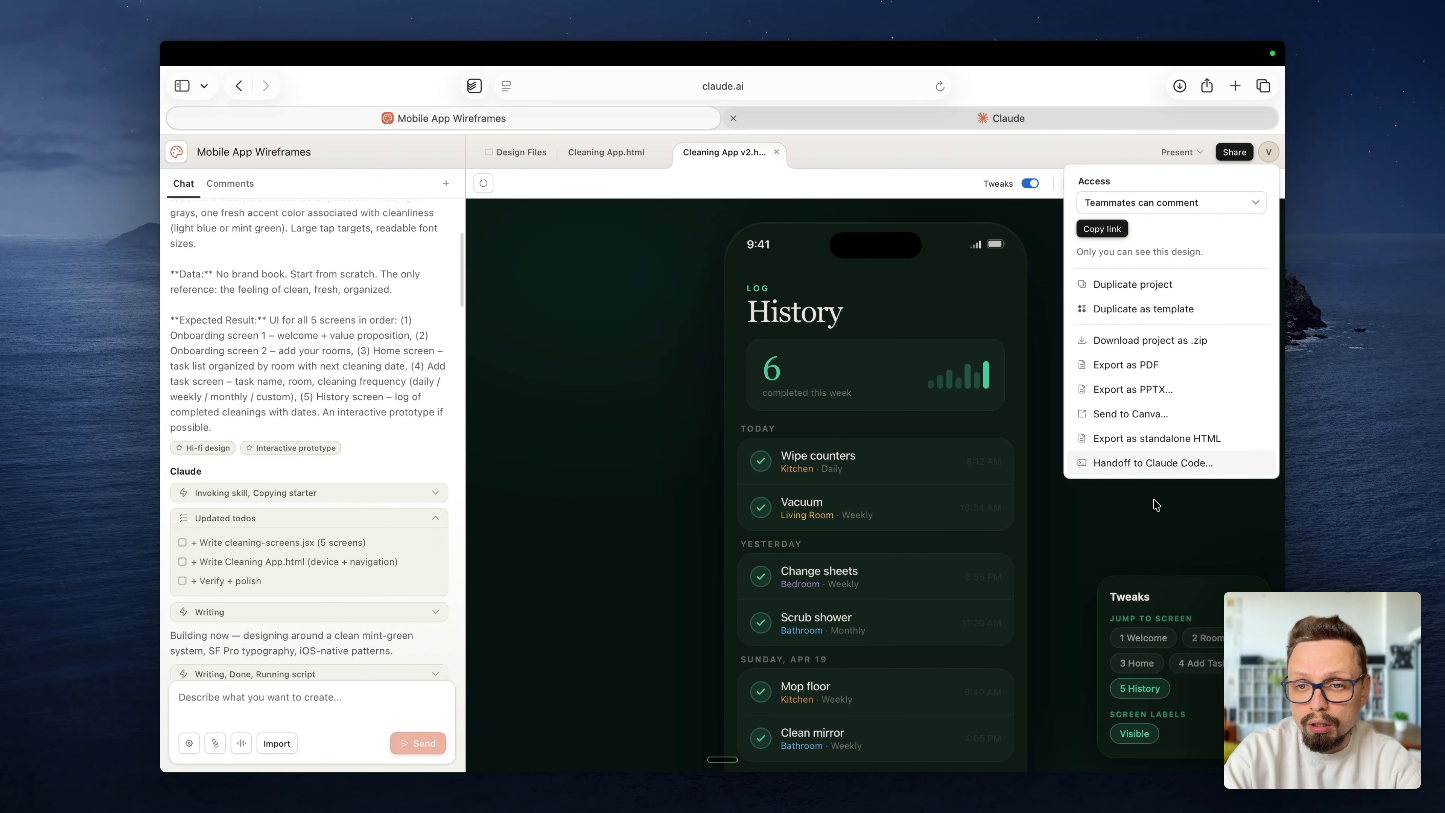
pyautogui.click(1084, 530)
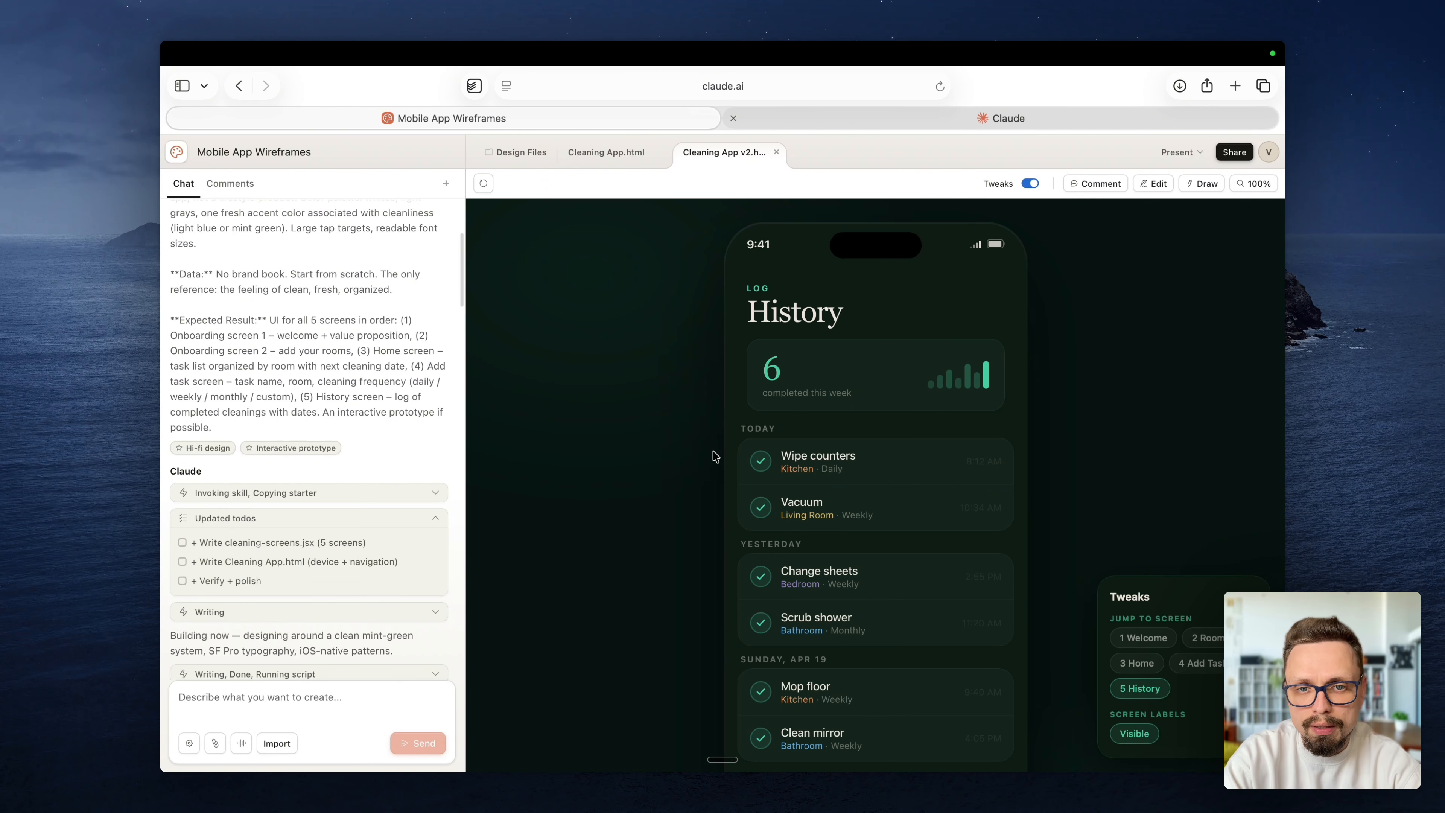
pyautogui.scroll(-4, 765, 575)
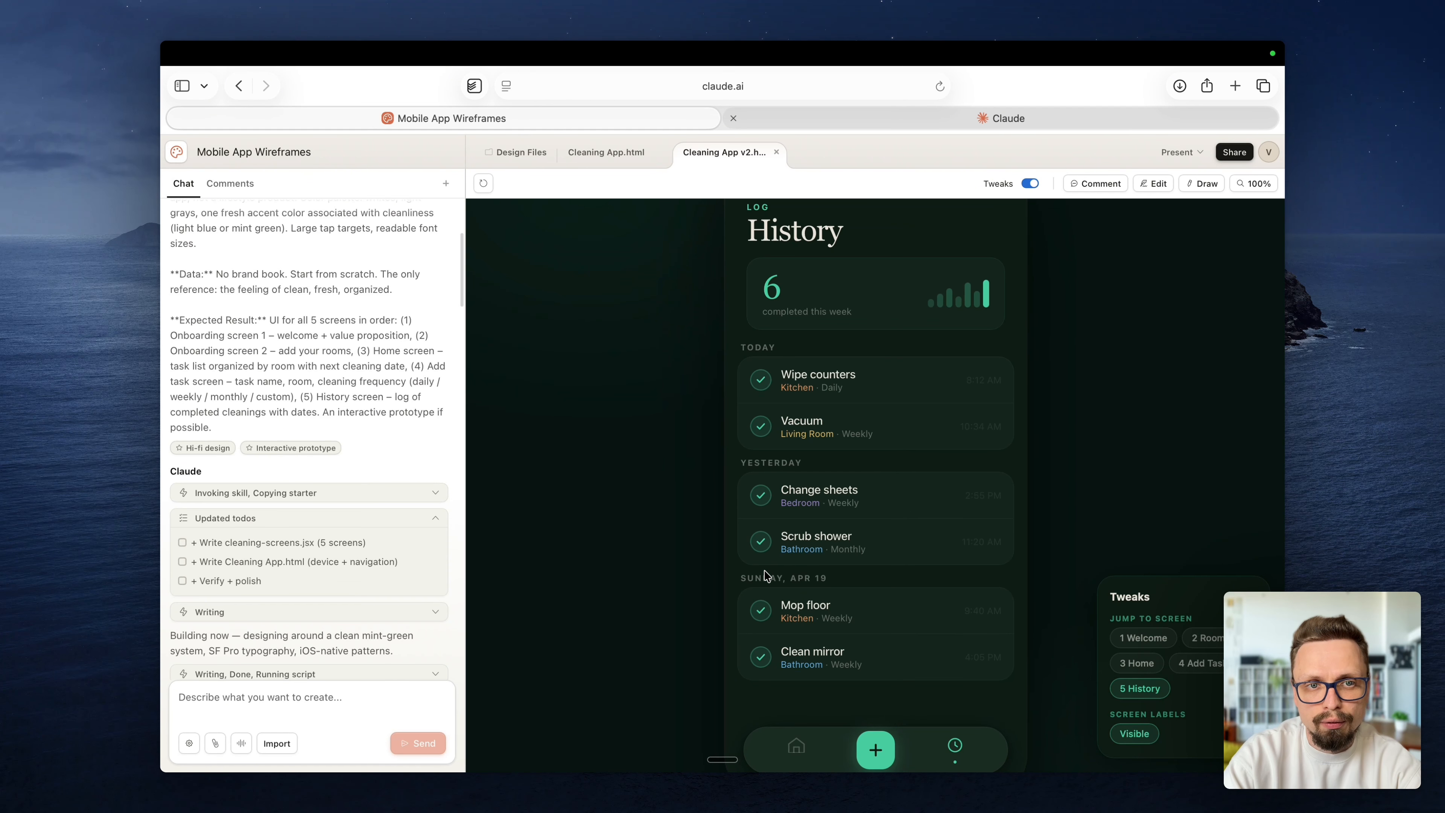
pyautogui.scroll(-2, 765, 575)
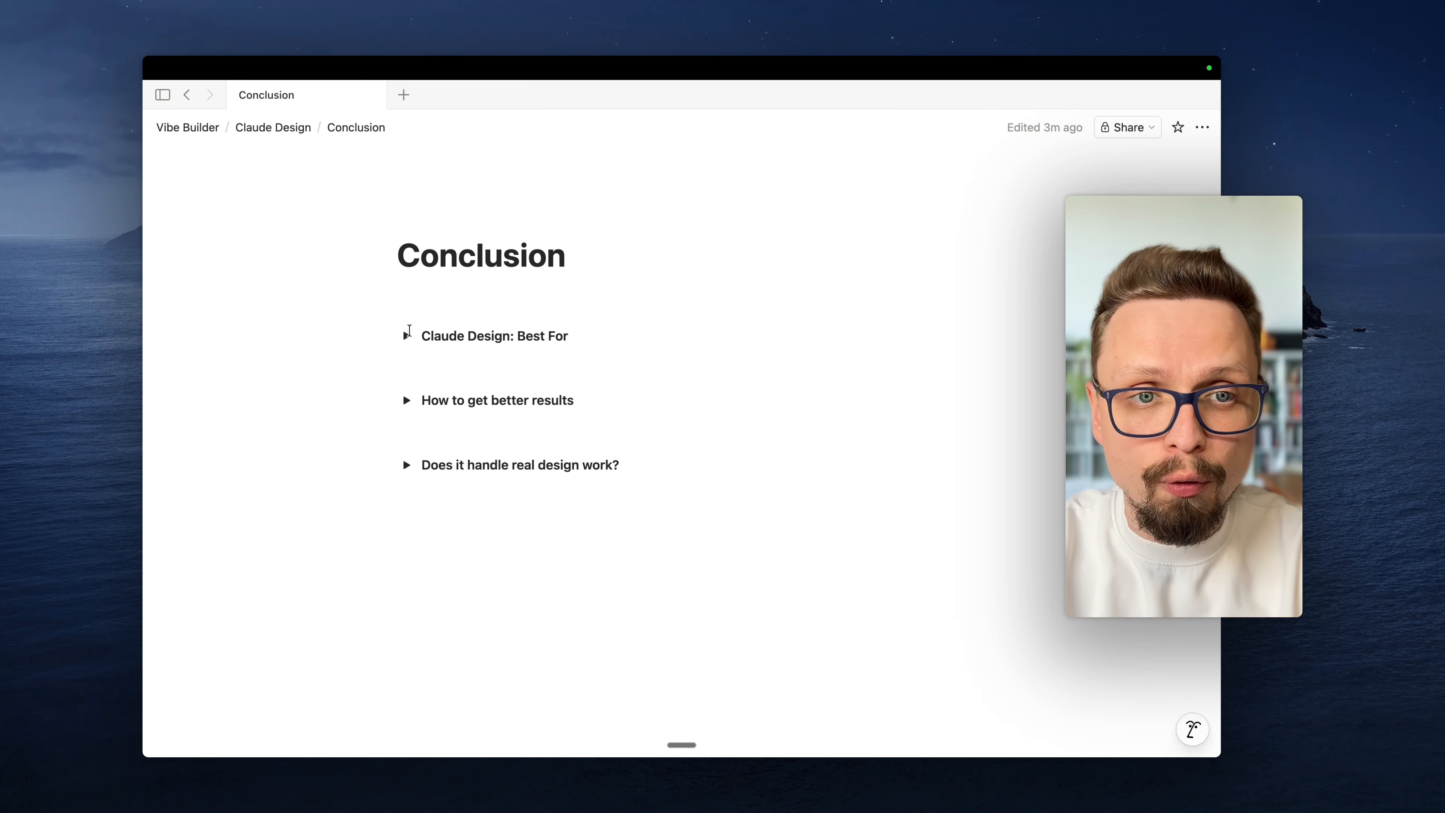
# Step: On the Conclusion notes page, expand "Claude Design: Best For", "How to get better results" and "Does it handle real design work?"
pyautogui.click(406, 335)
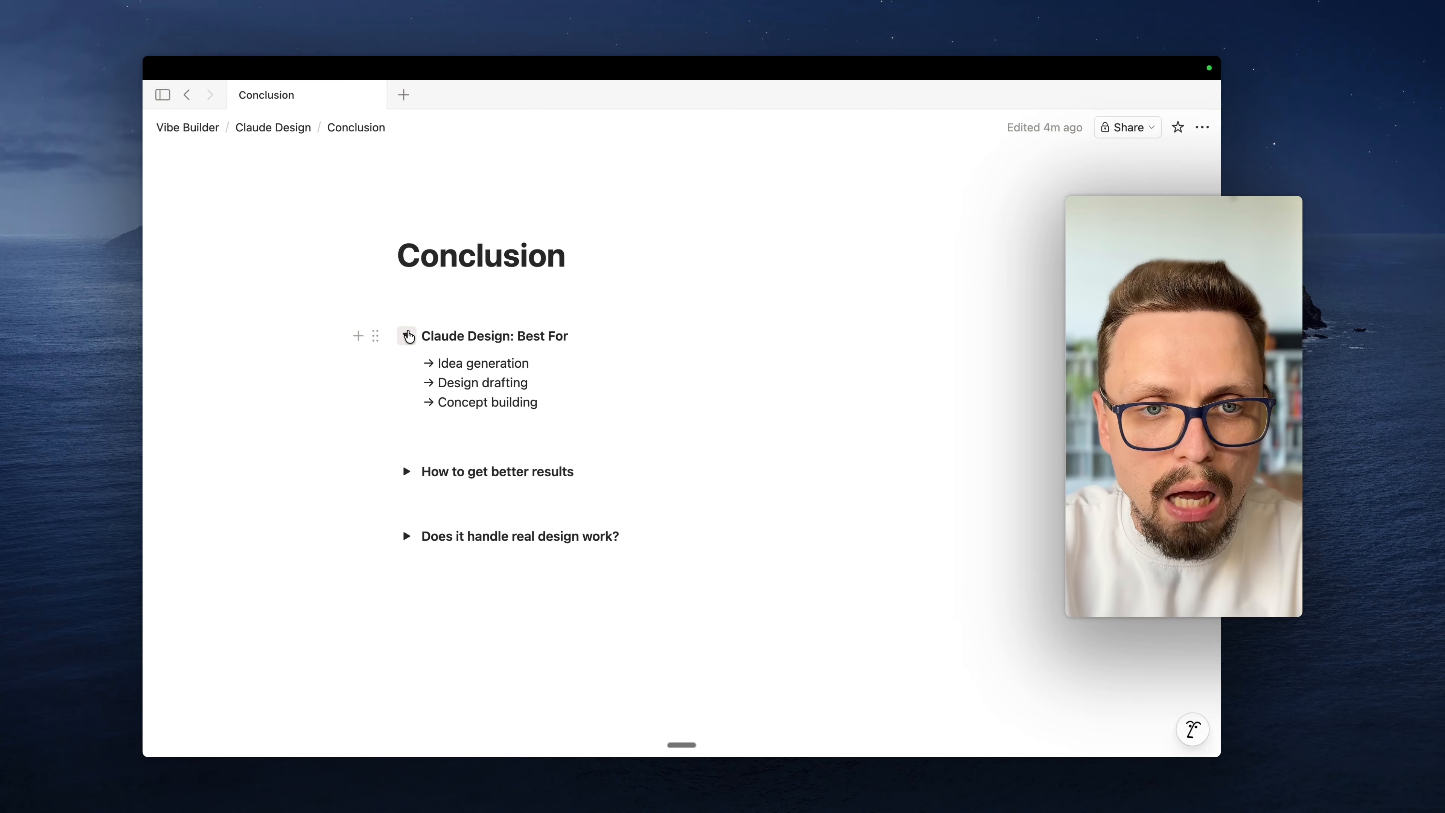
pyautogui.click(406, 471)
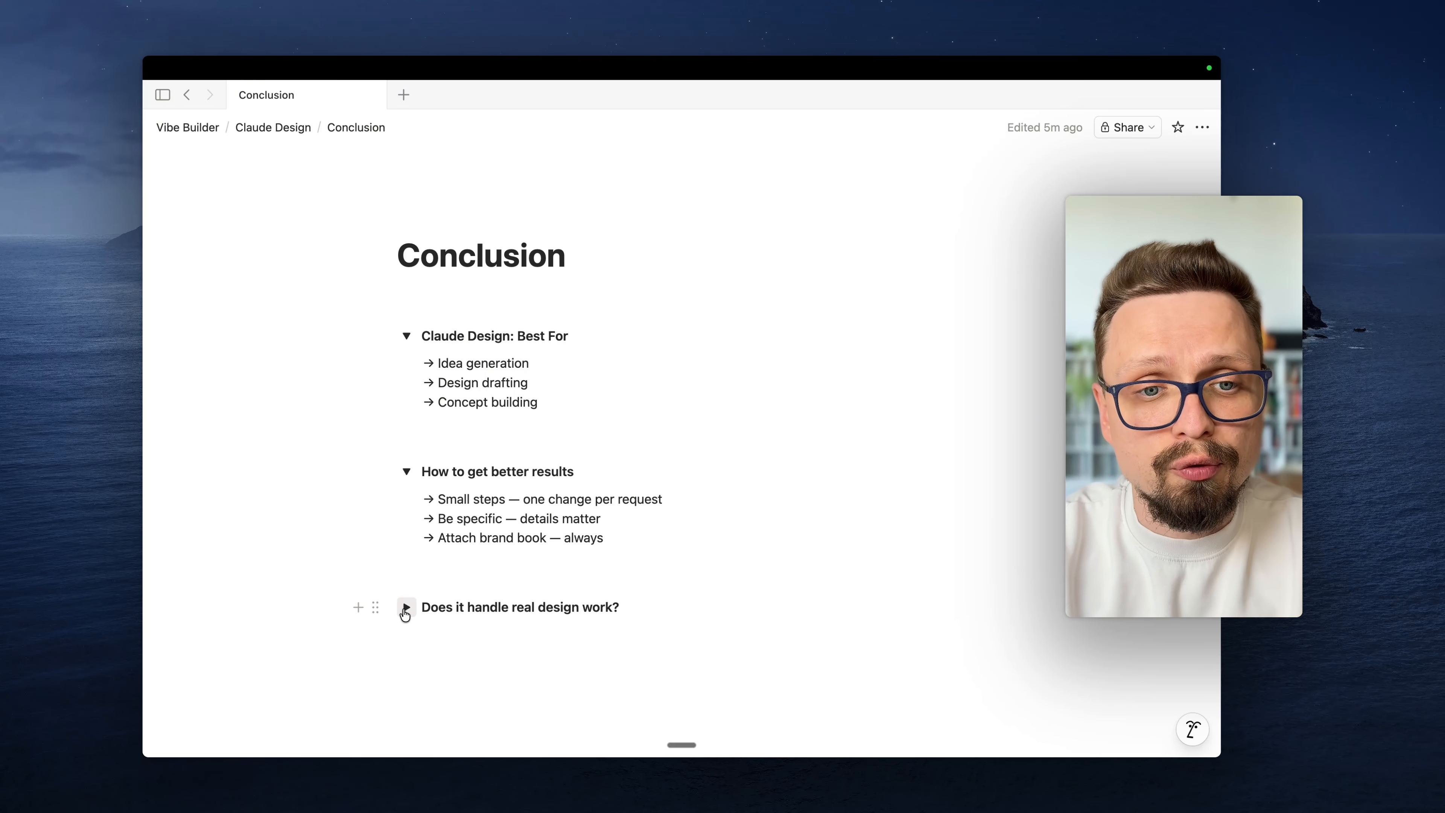
pyautogui.click(407, 608)
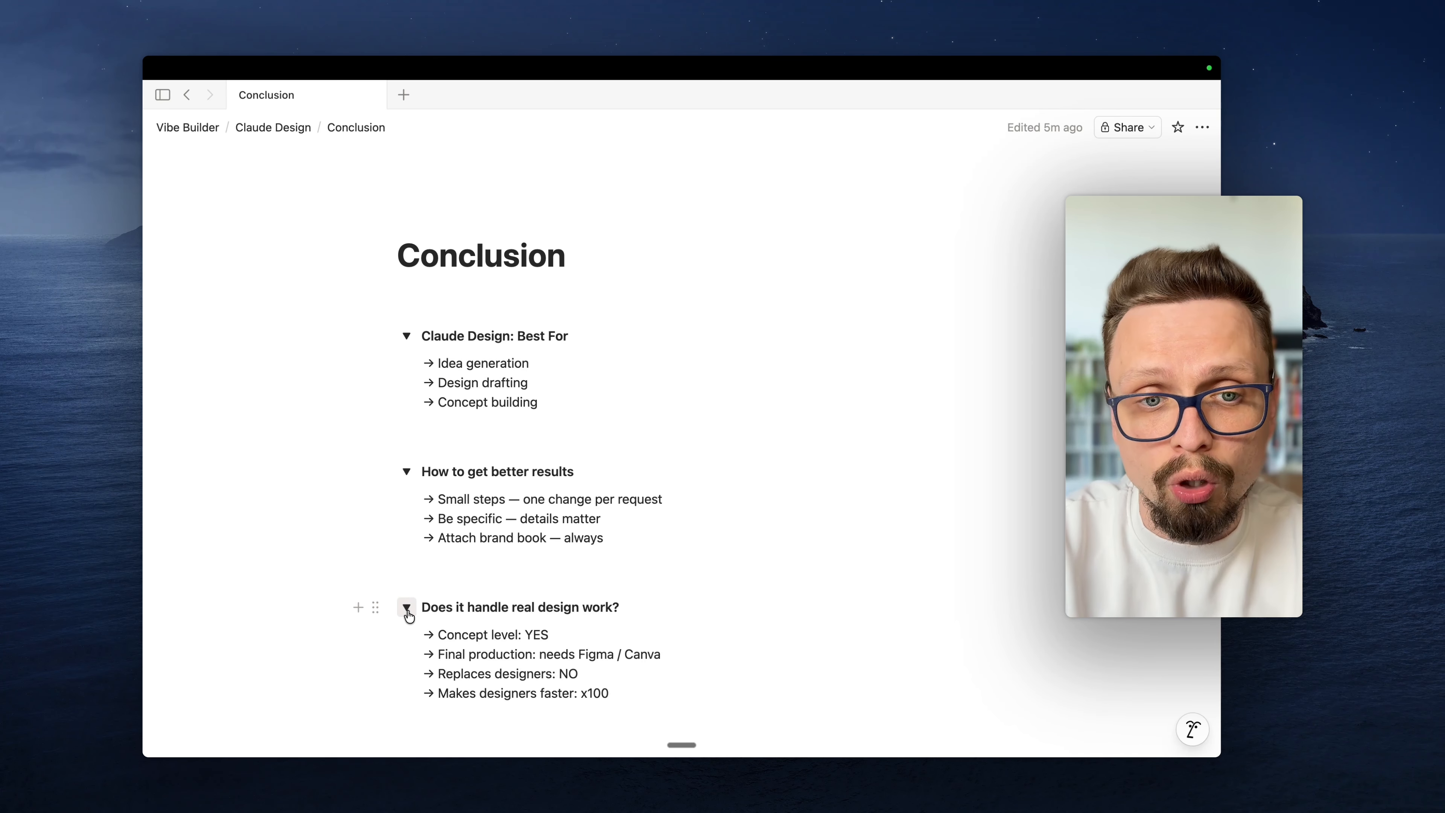